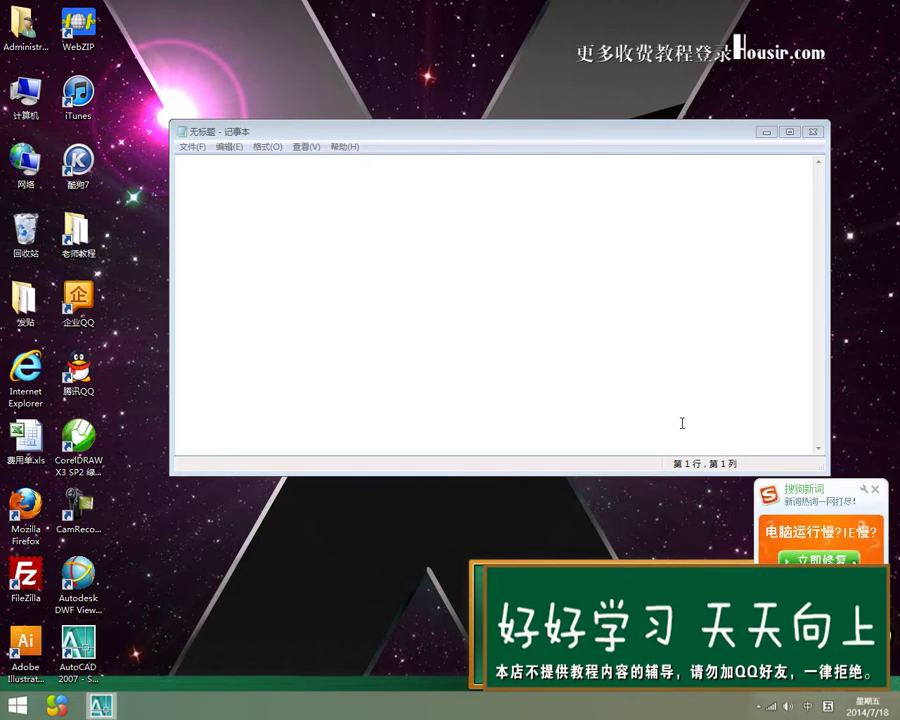
# Step: Type the author's name on the first line of the empty note
pyautogui.click(520, 287)
pyautogui.write('ma')
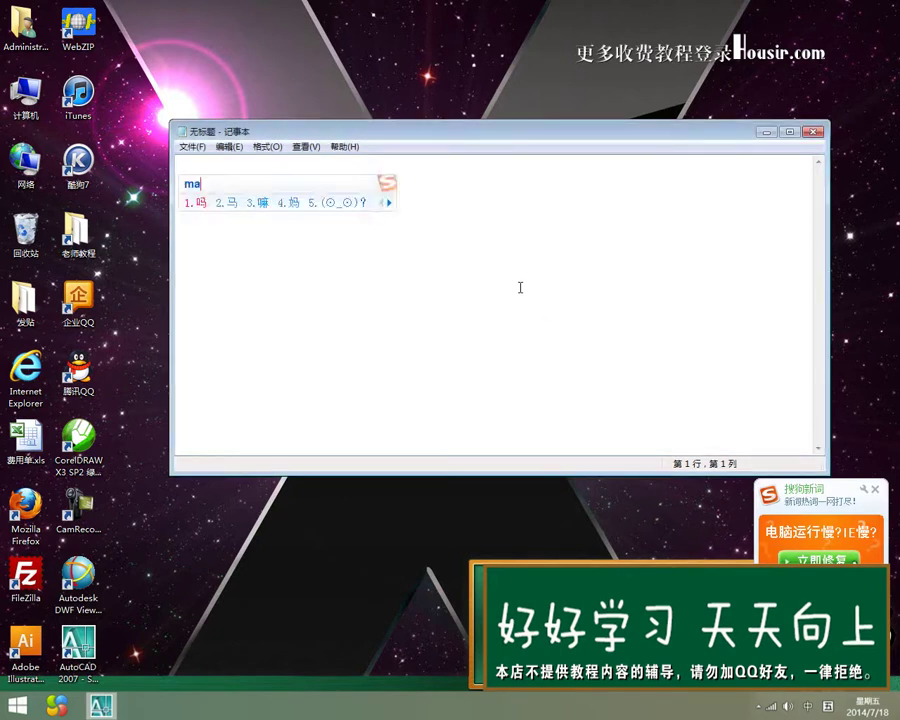
pyautogui.write('2')
pyautogui.press('Return')
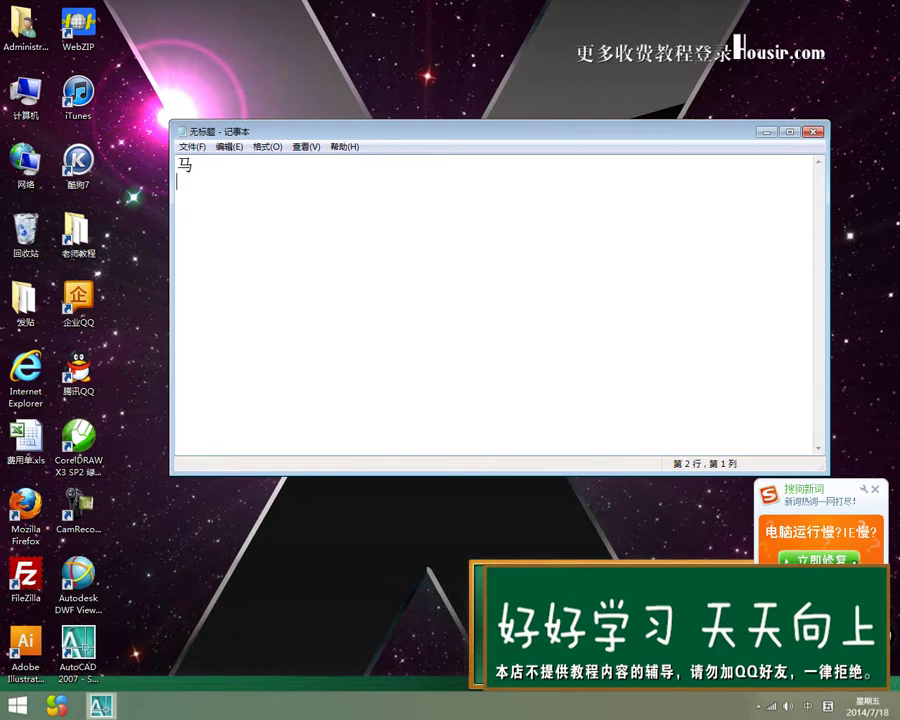
# Step: Add a line with 'qq' followed by the contact's QQ number
pyautogui.write('q')
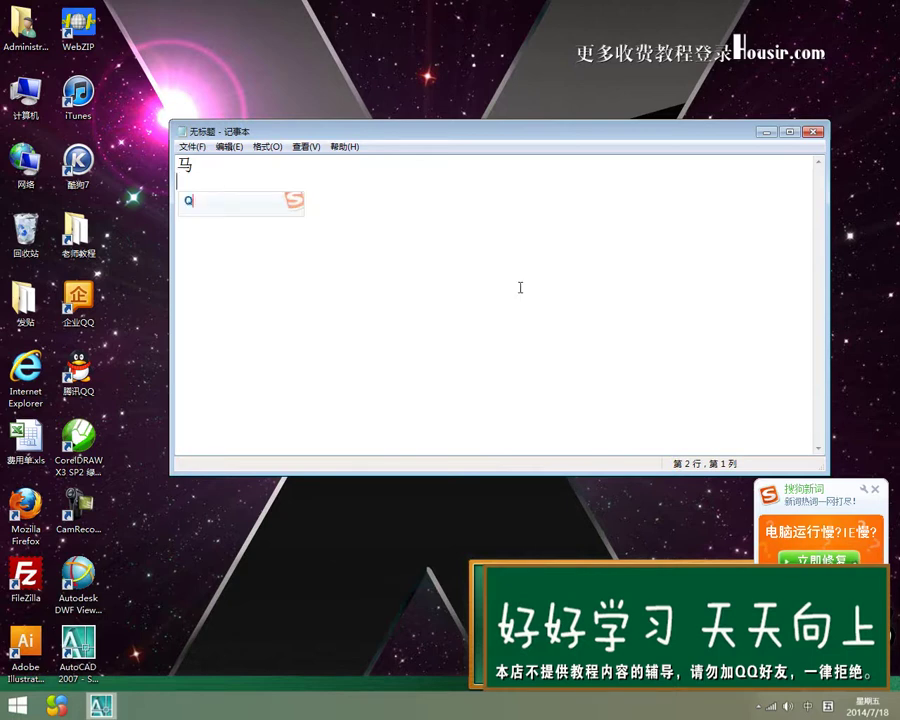
pyautogui.press('BackSpace')
pyautogui.write('qq')
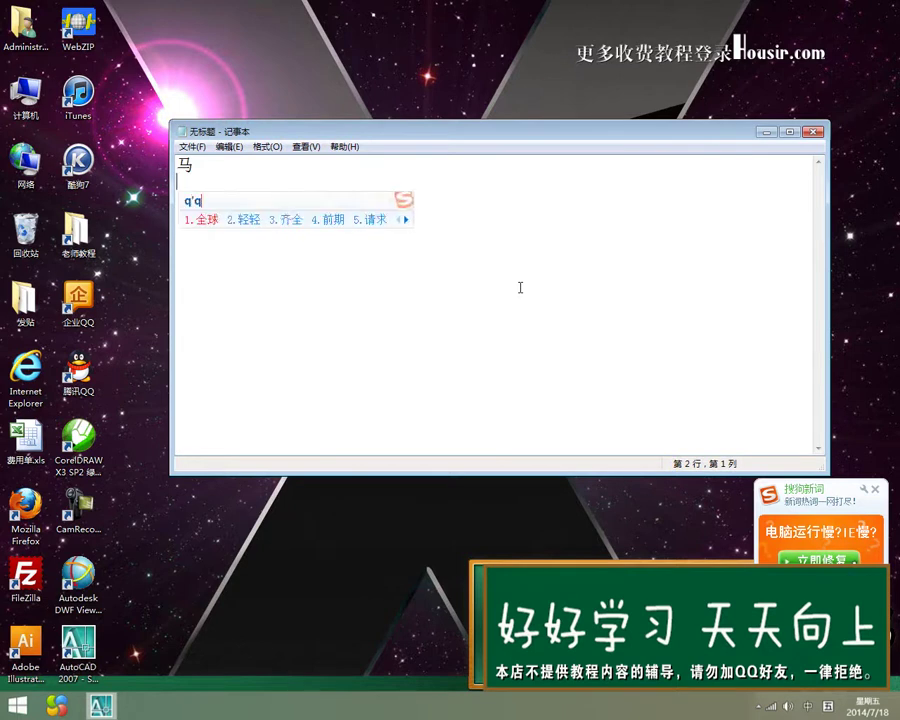
pyautogui.press('space')
pyautogui.press('BackSpace')
pyautogui.press('BackSpace')
pyautogui.write('qq')
pyautogui.press('Return')
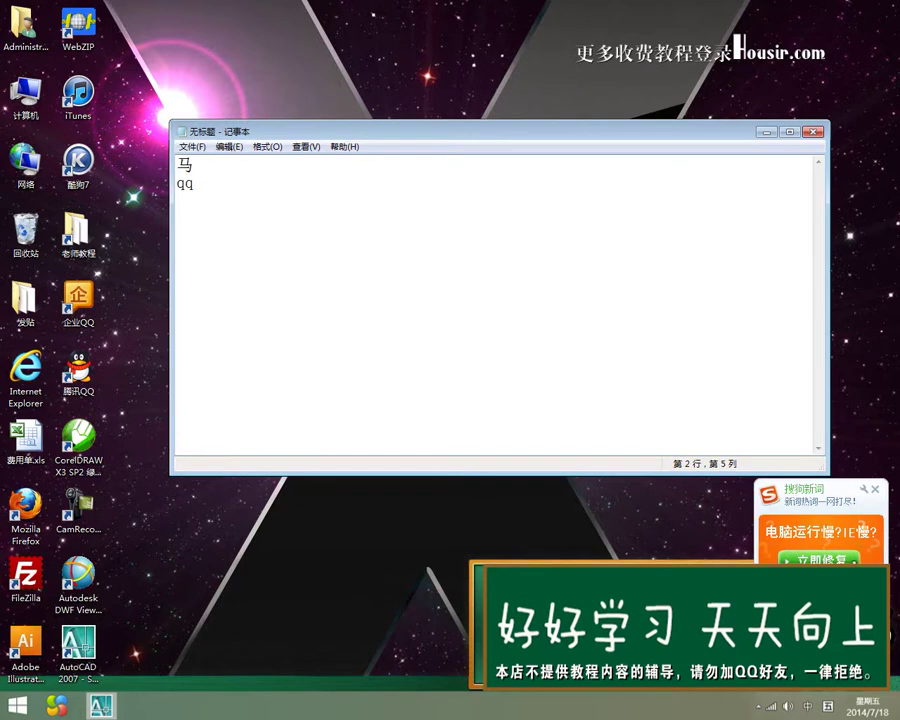
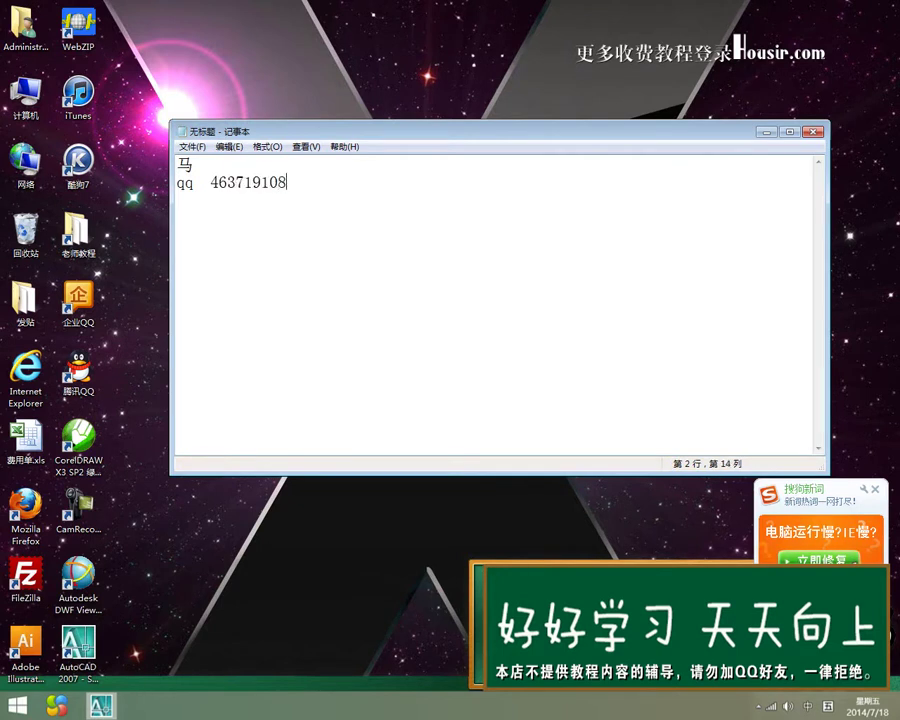
pyautogui.press('Return')
# Step: Add a long em-dash divider, then the heading AUTOCAD2007 with a blank line below
pyautogui.write('————————————————————————————————')
pyautogui.press('Return')
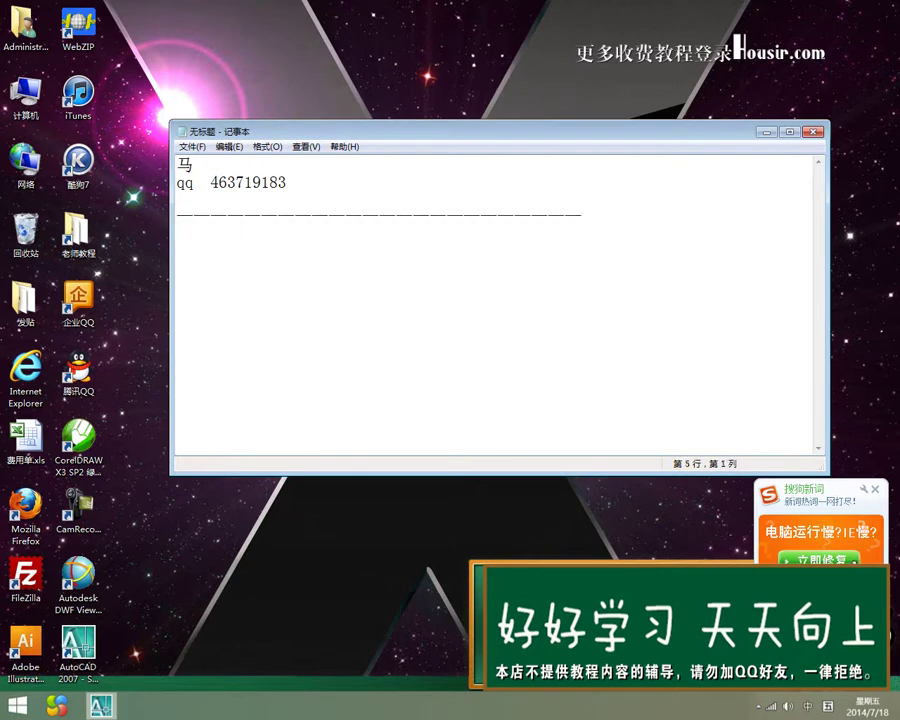
pyautogui.write('a')
pyautogui.press('BackSpace')
pyautogui.write('AUTOCAD2007')
pyautogui.press('Return')
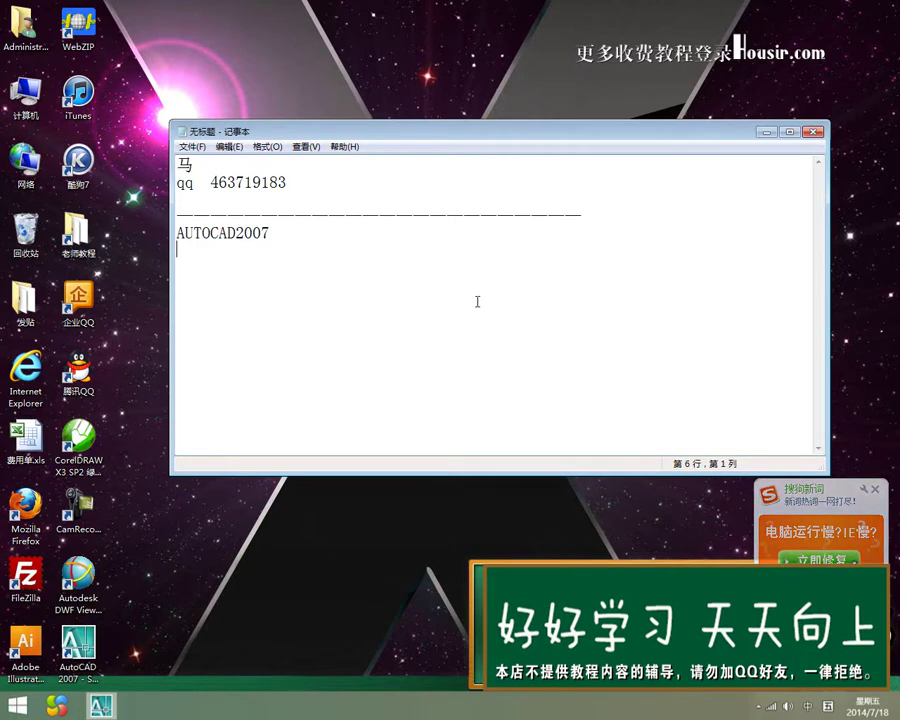
pyautogui.press('Return')
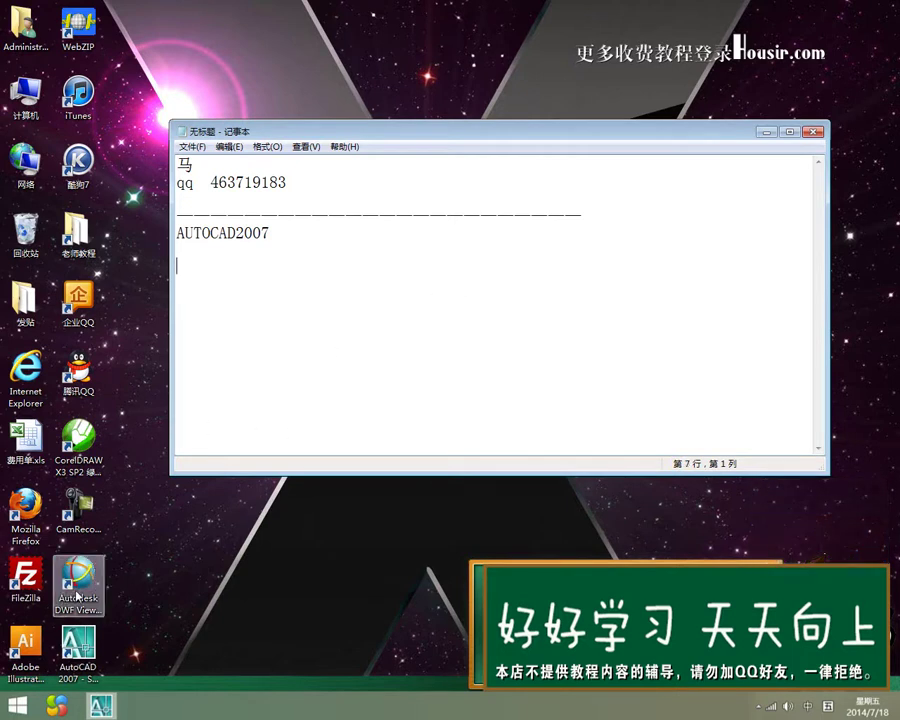
# Step: Launch AutoCAD 2007 from the desktop shortcut to get an empty Drawing1.dwg
pyautogui.doubleClick(84, 638)
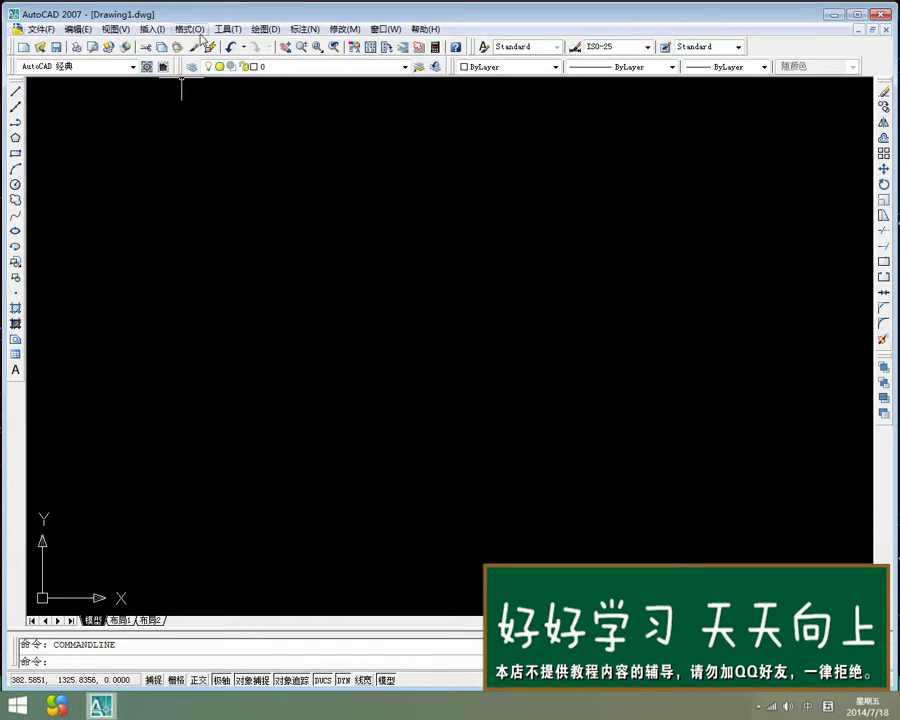
pyautogui.click(46, 36)
pyautogui.moveTo(115, 29)
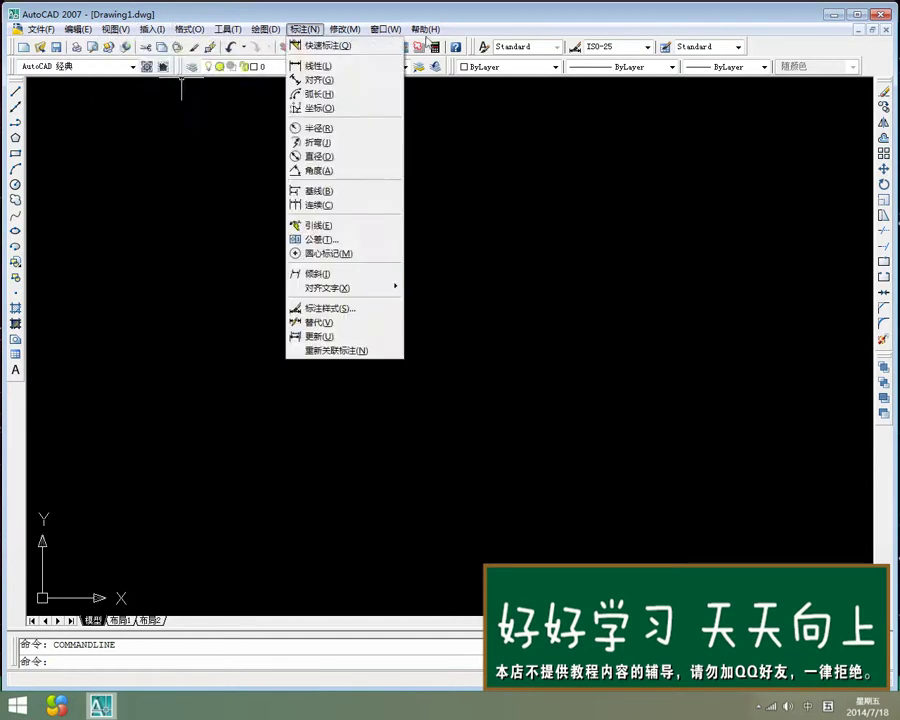
pyautogui.click(461, 38)
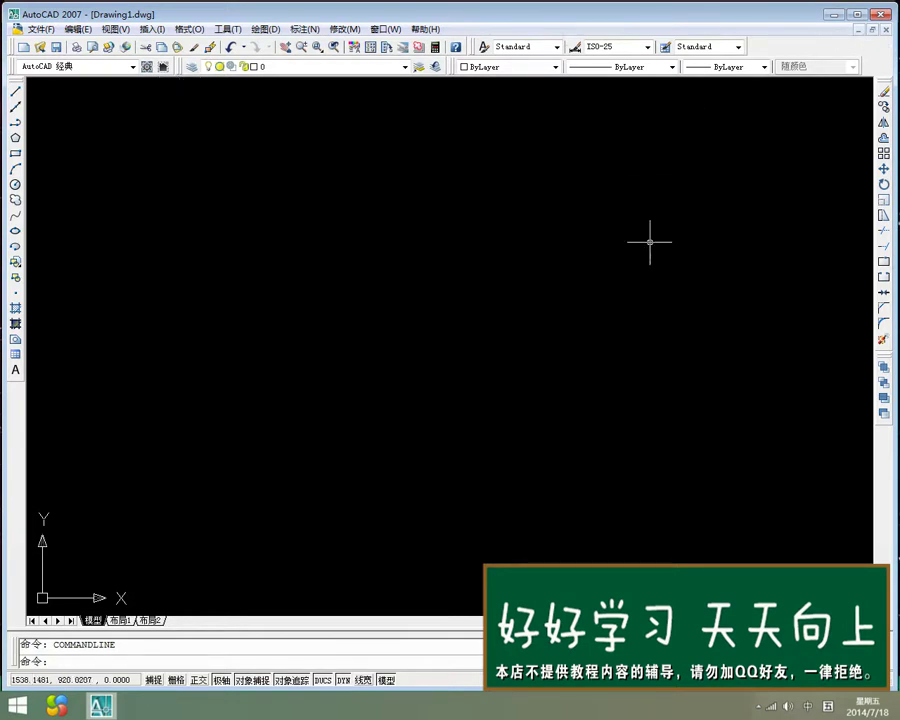
pyautogui.click(857, 31)
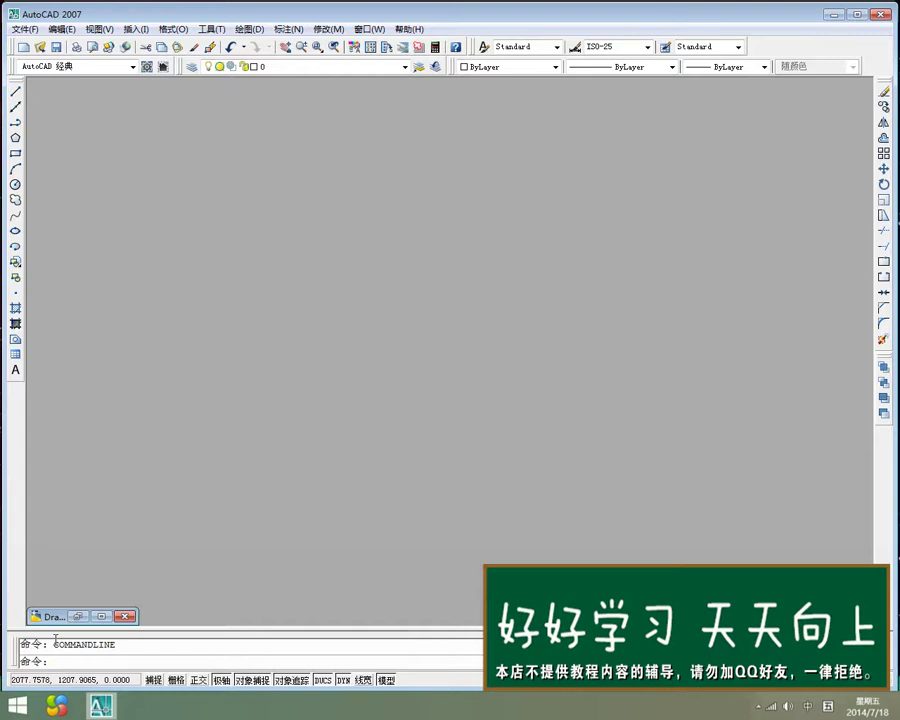
pyautogui.click(101, 616)
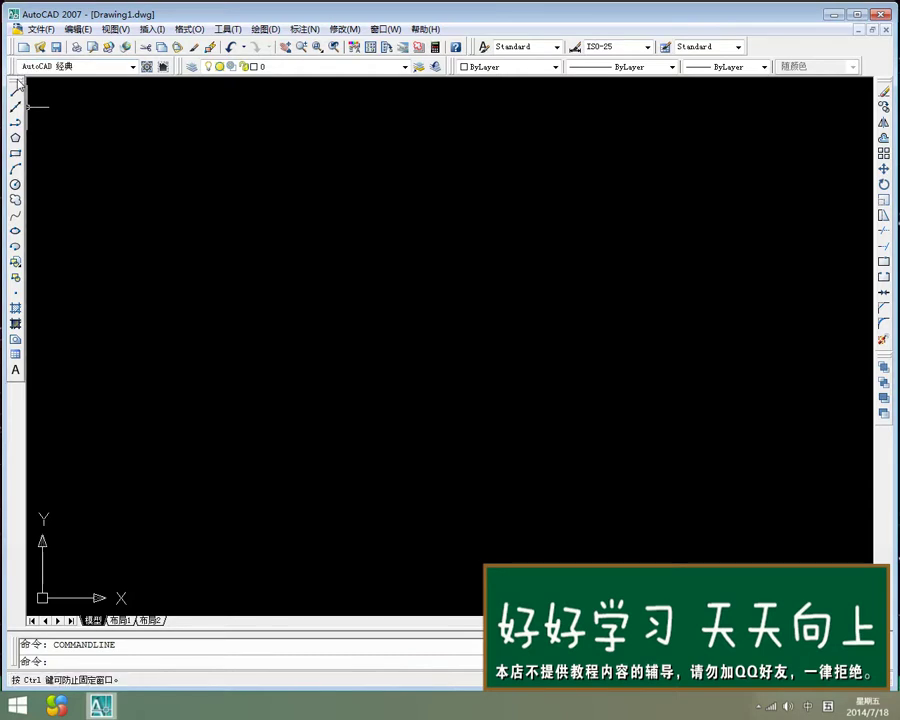
# Step: Float the Draw and Modify toolbars and turn on the 标注 (Dimension) toolbar
pyautogui.moveTo(17, 84); pyautogui.dragTo(358, 137)
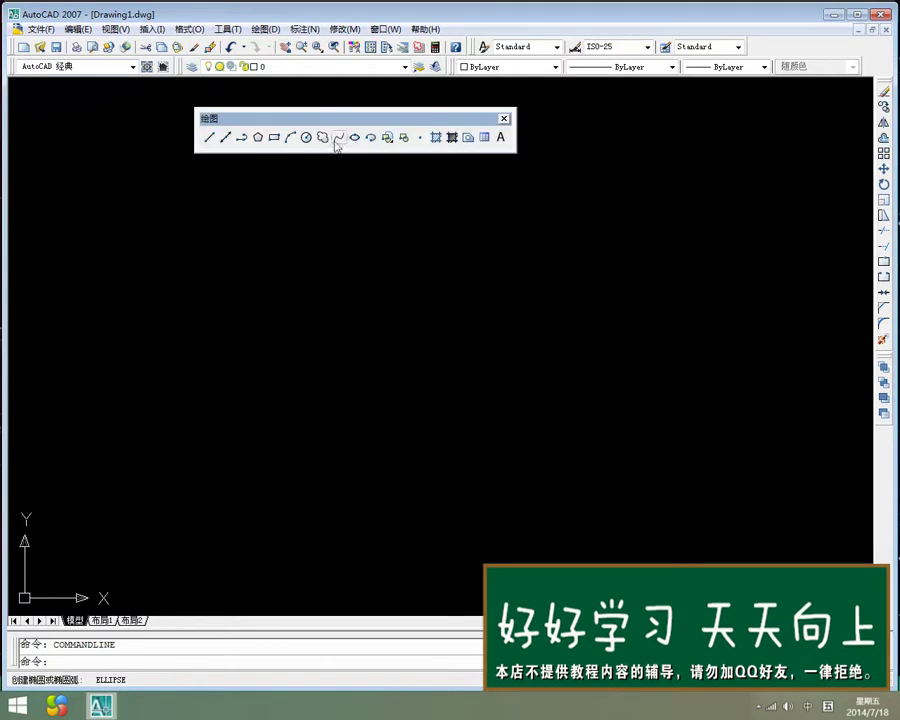
pyautogui.moveTo(884, 88)
pyautogui.mouseDown()
pyautogui.moveTo(849, 117)
pyautogui.moveTo(343, 186)
pyautogui.mouseUp()
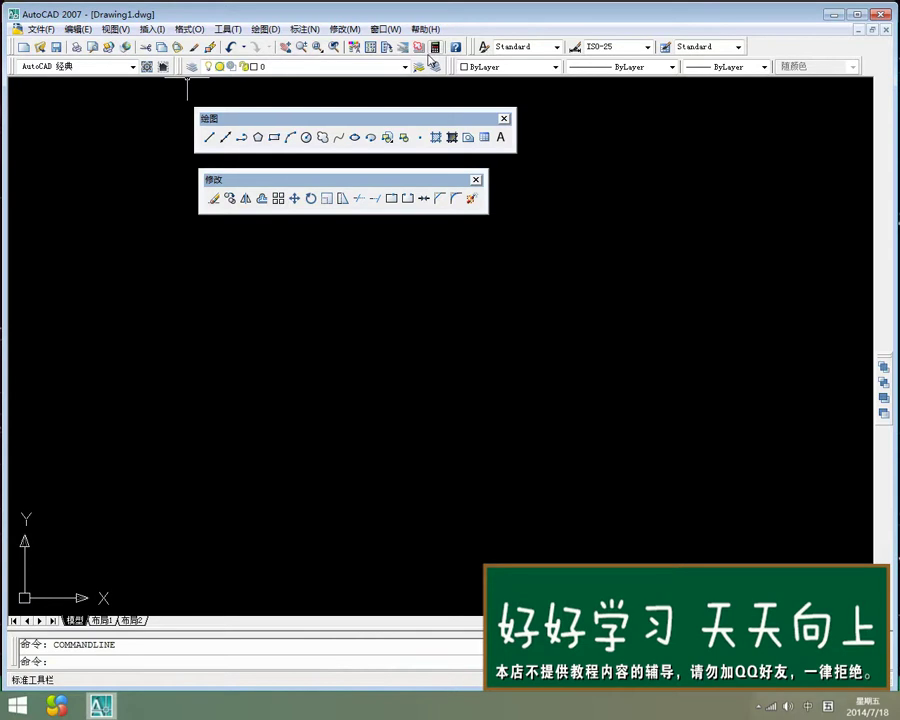
pyautogui.rightClick(429, 58)
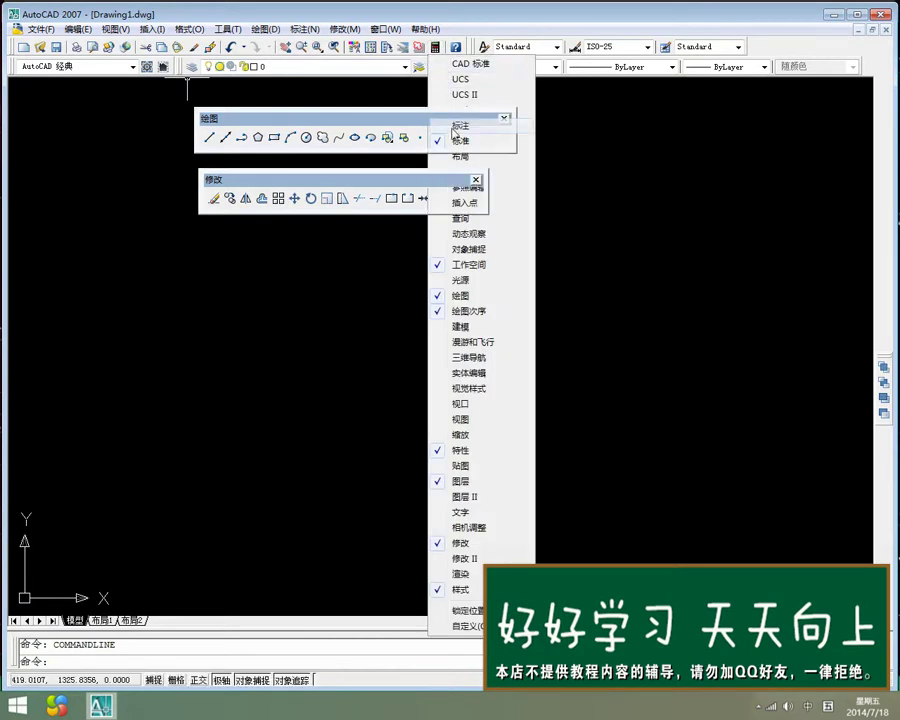
pyautogui.click(458, 125)
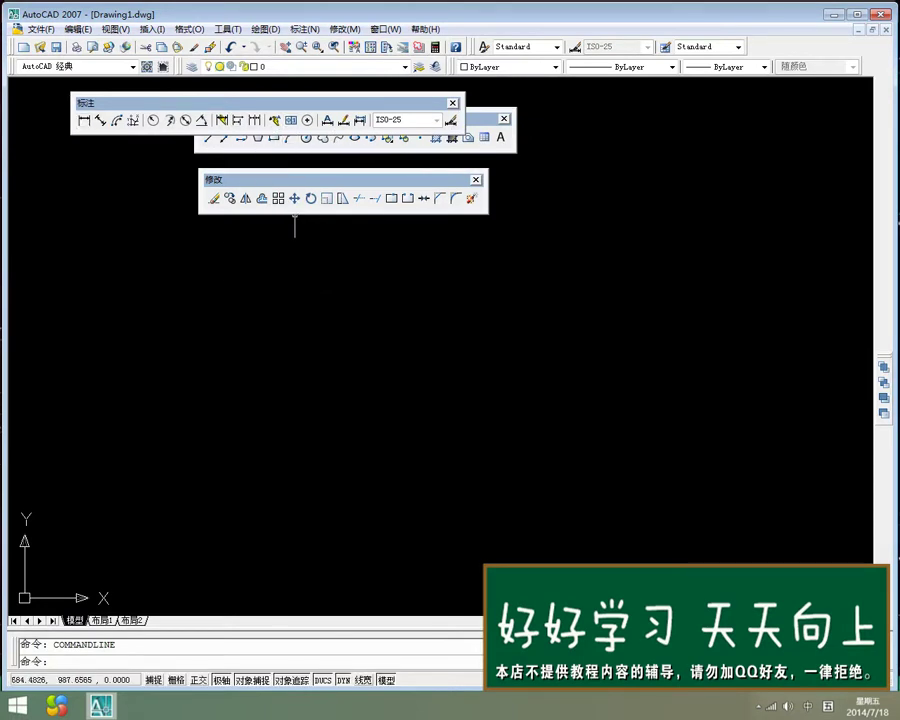
# Step: Dock the Dimension toolbar in the top row and the Modify toolbar back at the side
pyautogui.moveTo(280, 116); pyautogui.dragTo(215, 88)
pyautogui.moveTo(290, 185)
pyautogui.mouseDown()
pyautogui.moveTo(100, 197)
pyautogui.moveTo(14, 240)
pyautogui.mouseUp()
pyautogui.moveTo(355, 180); pyautogui.dragTo(888, 231)
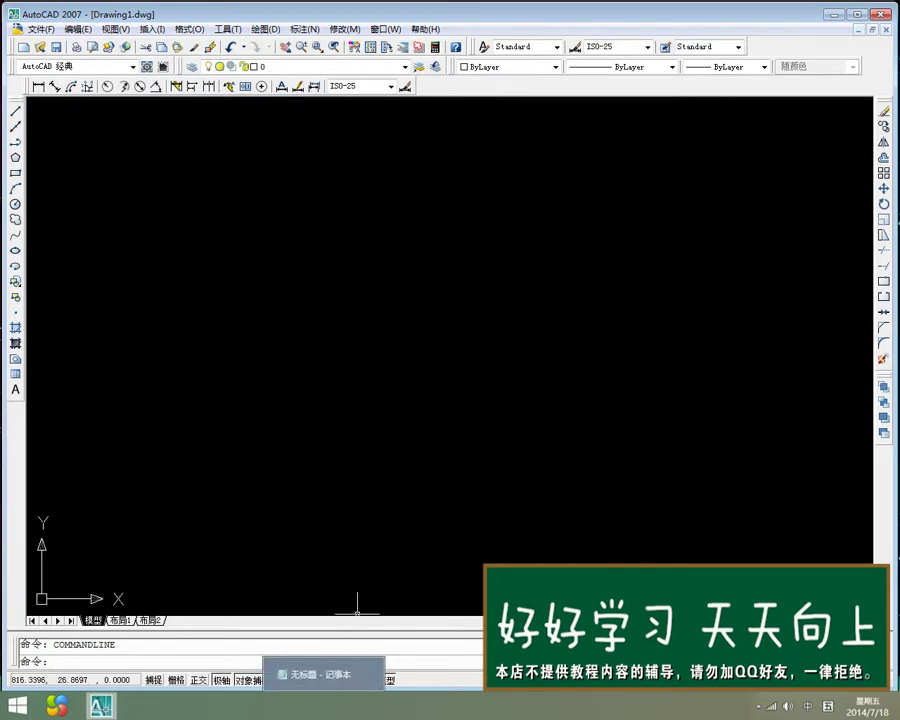
# Step: In the notes, write point 1's heading '1.工具栏'
pyautogui.click(320, 674)
pyautogui.write('1.')
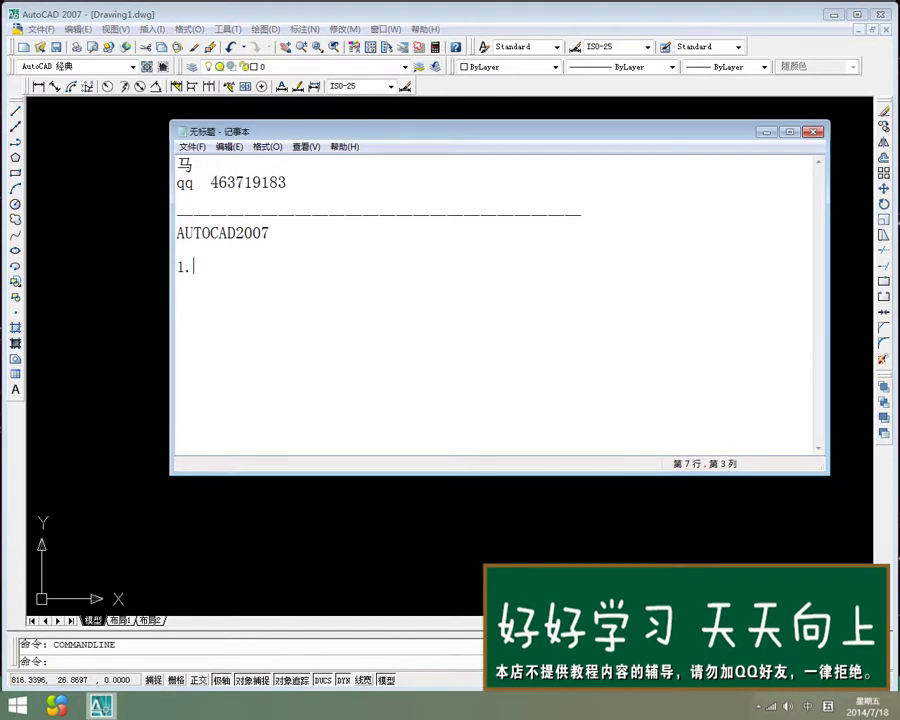
pyautogui.write('BI')
pyautogui.press('BackSpace')
pyautogui.press('BackSpace')
pyautogui.write('biaoz')
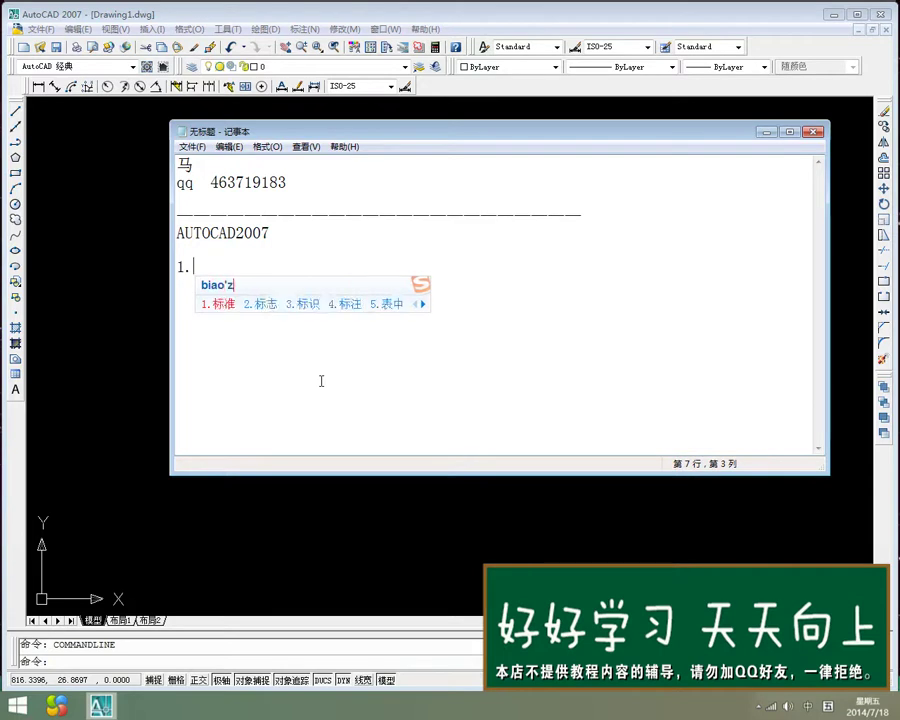
pyautogui.press('space')
pyautogui.press('BackSpace')
pyautogui.press('BackSpace')
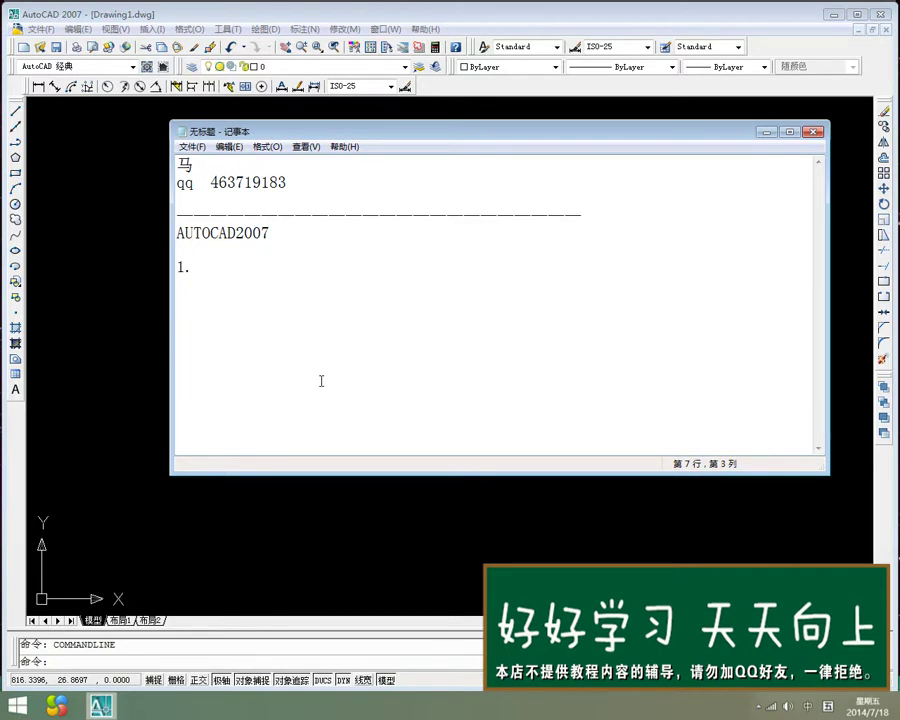
pyautogui.write('gongjula')
pyautogui.press('space')
pyautogui.press('Return')
# Step: Add the note line '调出工具栏'
pyautogui.write('diaoc2gongjulan')
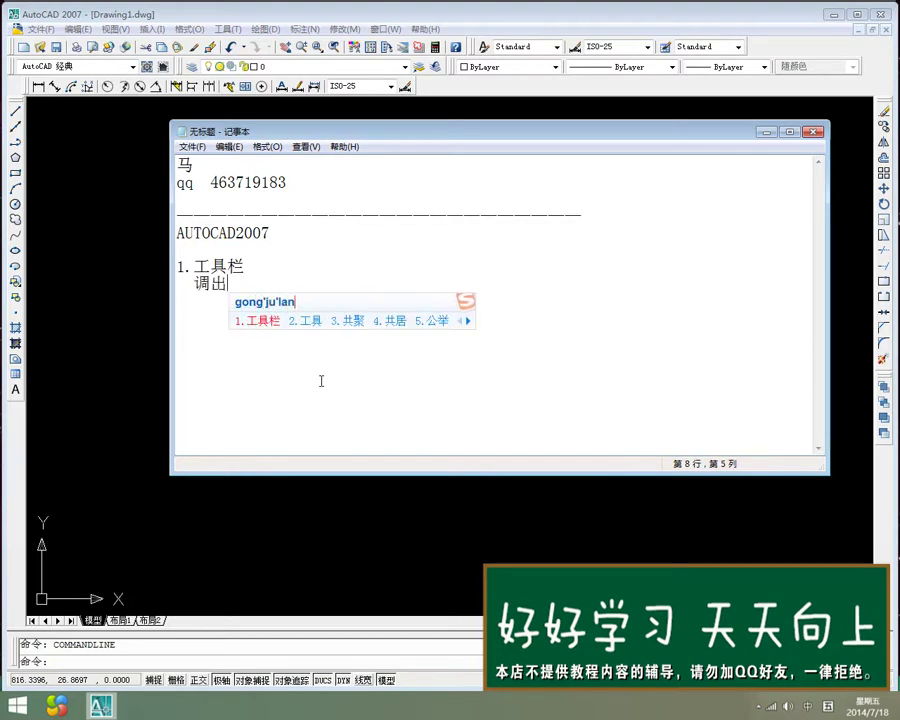
pyautogui.press('space')
pyautogui.press('Return')
# Step: Add the indented line '直接在工具栏上右击选择'
pyautogui.write('zhu')
pyautogui.press('BackSpace')
pyautogui.write('ijie')
pyautogui.press('BackSpace')
pyautogui.press('BackSpace')
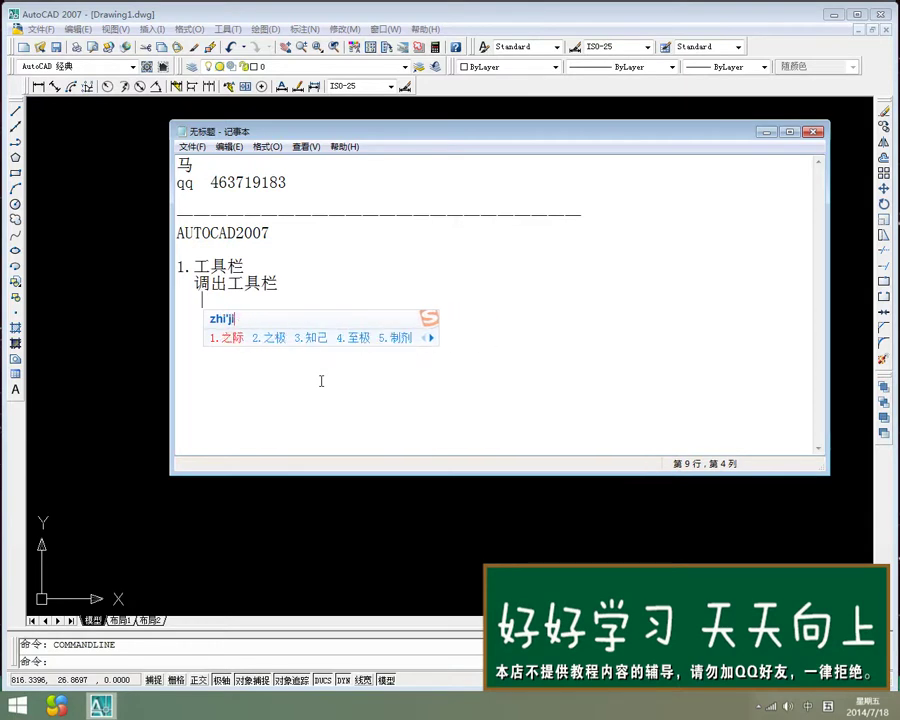
pyautogui.press('space')
pyautogui.write('z')
pyautogui.press('space')
pyautogui.write("gong'j'l")
pyautogui.press('BackSpace')
pyautogui.write('l')
pyautogui.press('space')
pyautogui.write('shang')
pyautogui.press('space')
pyautogui.write('youj')
pyautogui.press('space')
pyautogui.write('xuanze')
pyautogui.press('space')
# Step: List the common toolbars 常用 绘图和修改 标注 特性和图层, then return to the drawing
pyautogui.press('Return')
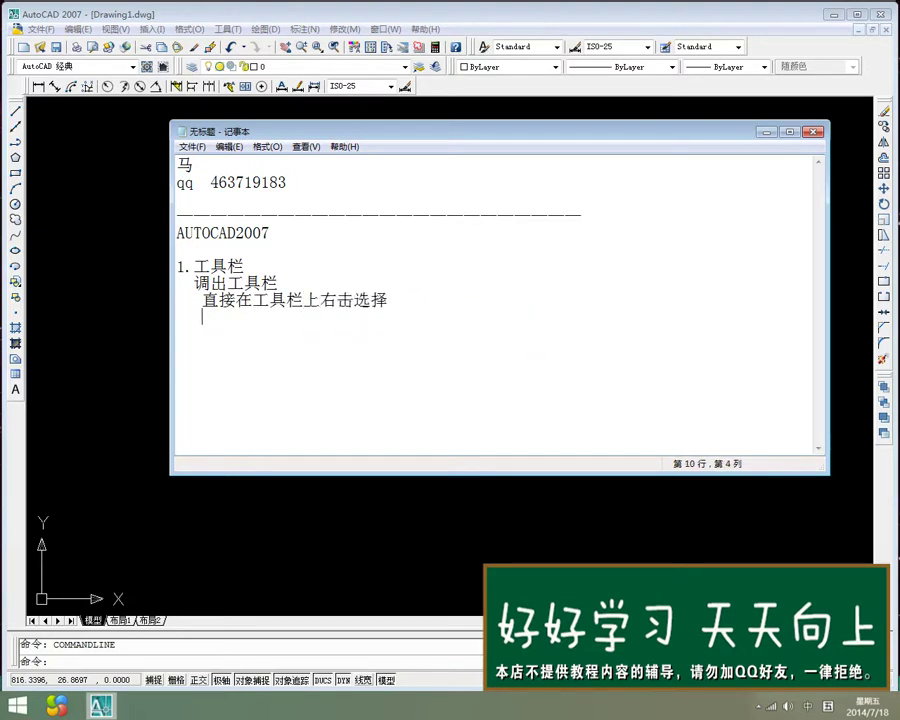
pyautogui.press('BackSpace')
pyautogui.write('d')
pyautogui.press('BackSpace')
pyautogui.write("chang'yong")
pyautogui.press('space')
pyautogui.write('huitu')
pyautogui.press('space')
pyautogui.write('he')
pyautogui.press('space')
pyautogui.write('xiug')
pyautogui.press('space')
pyautogui.press('space')
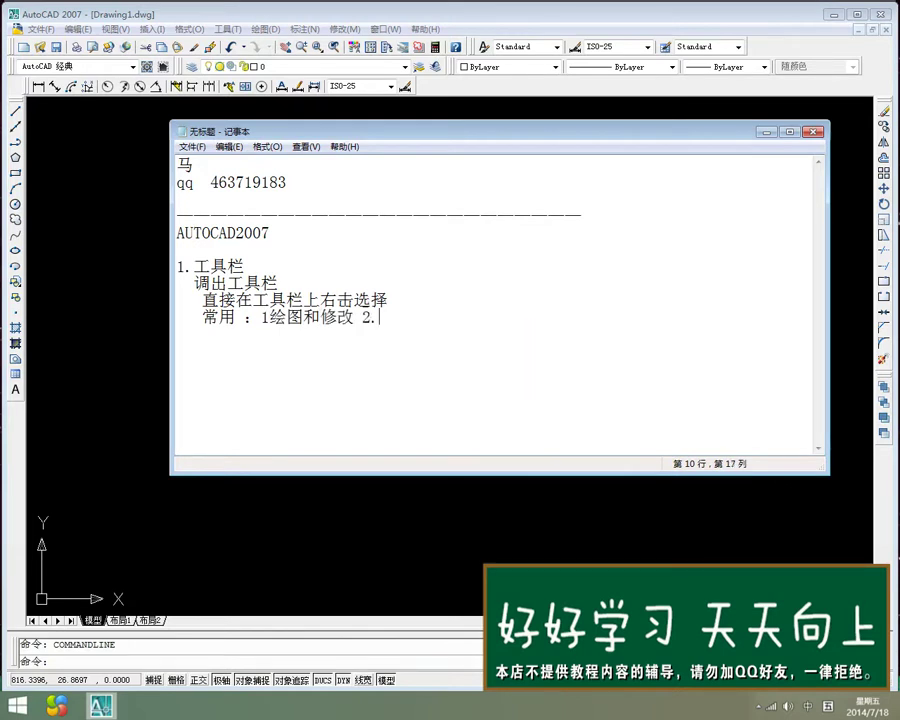
pyautogui.write('biaozhu')
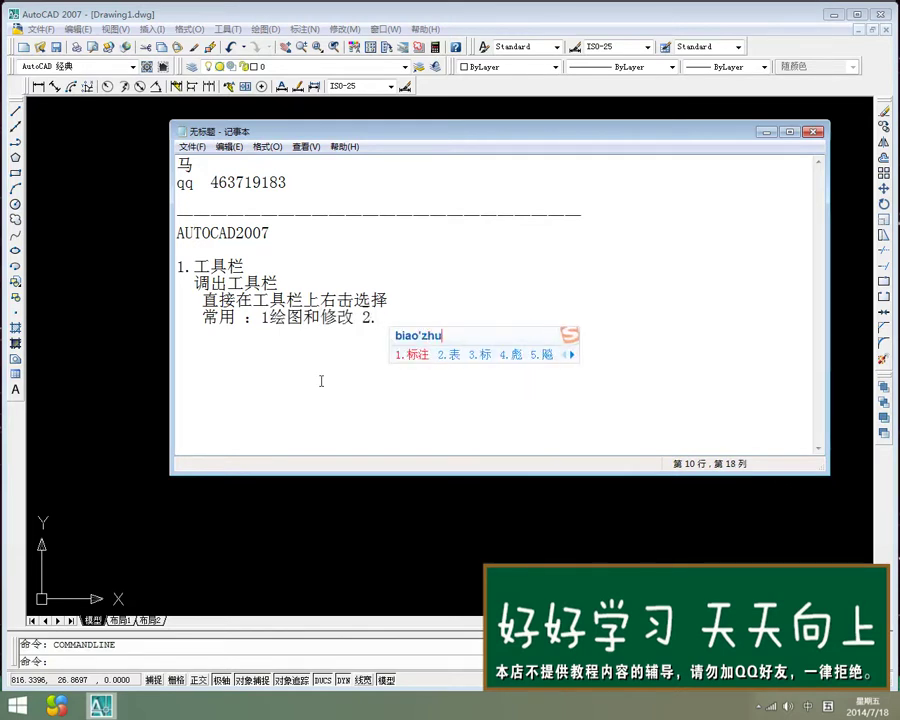
pyautogui.press('space')
pyautogui.press('space')
pyautogui.write('t')
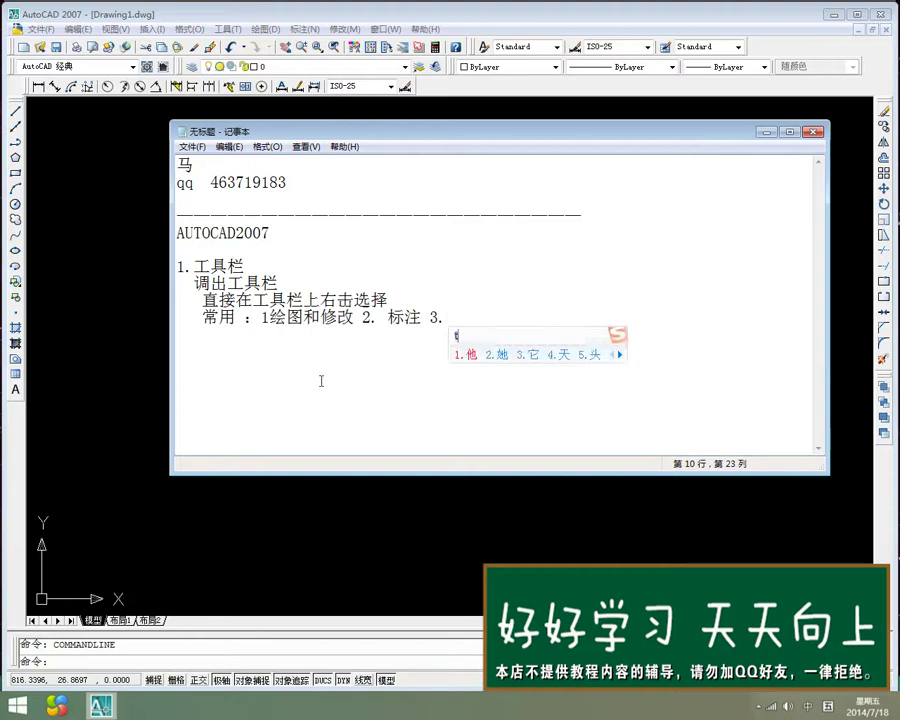
pyautogui.write('exing')
pyautogui.press('space')
pyautogui.write('g')
pyautogui.press('space')
pyautogui.write('d')
pyautogui.press('BackSpace')
pyautogui.press('BackSpace')
pyautogui.write('he')
pyautogui.press('space')
pyautogui.write('tucen2')
pyautogui.press('Return')
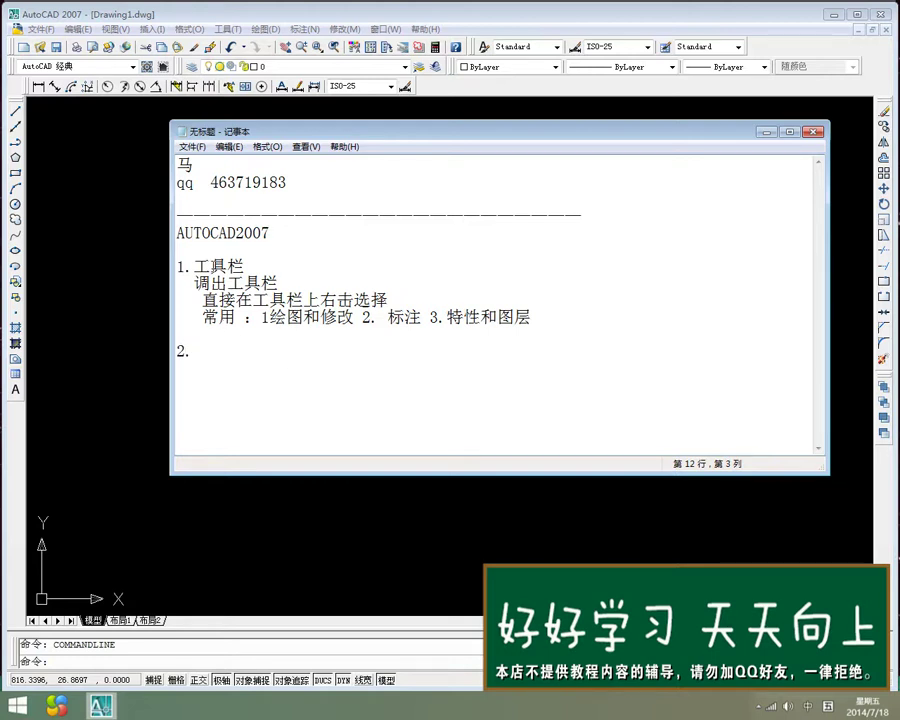
pyautogui.click(135, 284)
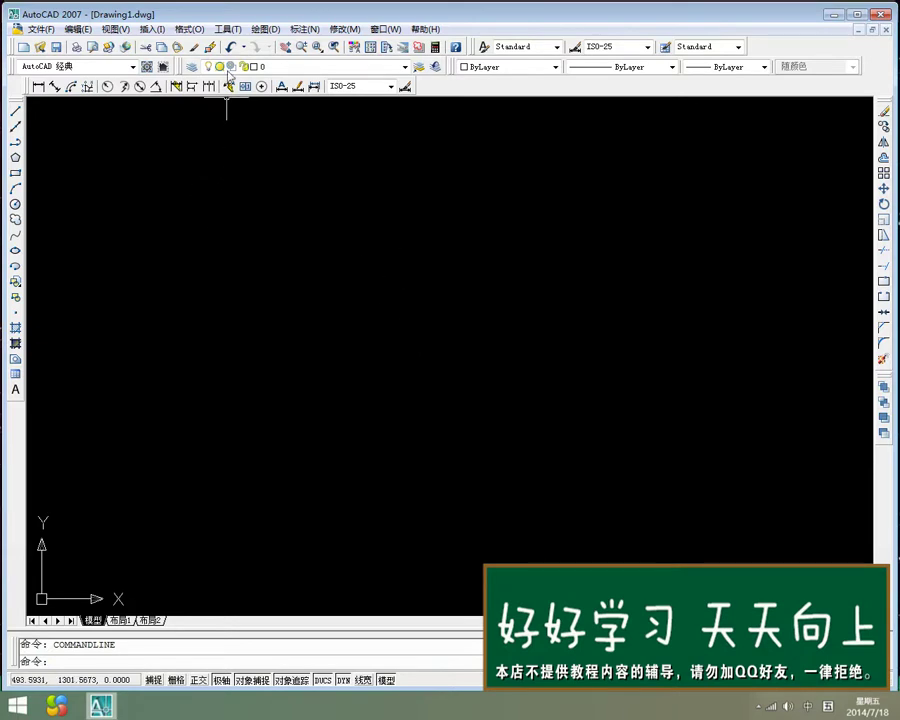
# Step: In Tools > Options, set the crosshair size to 54, review Selection settings, and confirm
pyautogui.click(229, 31)
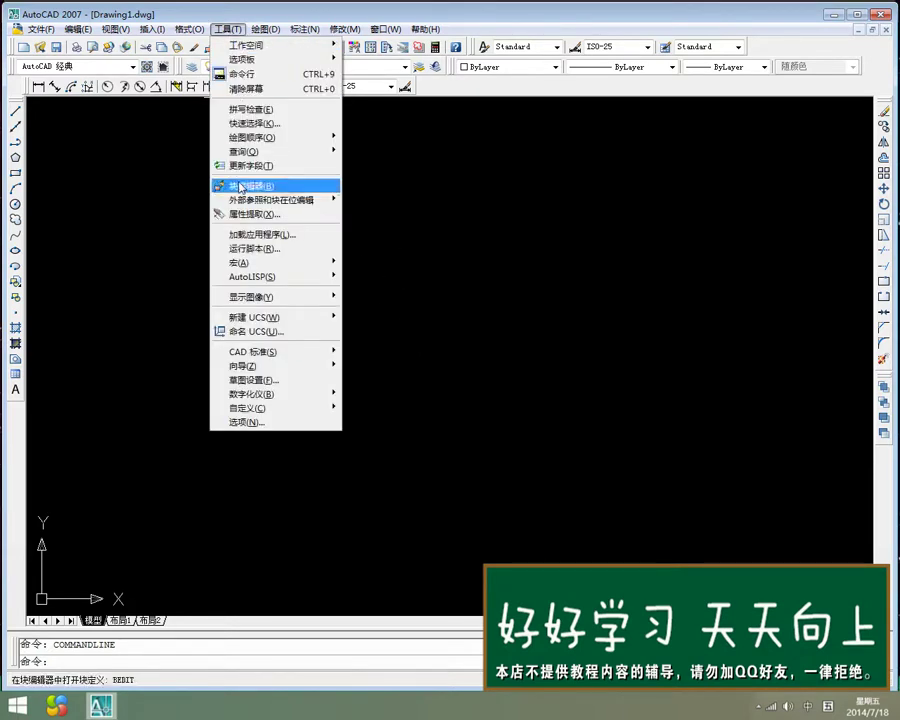
pyautogui.click(245, 422)
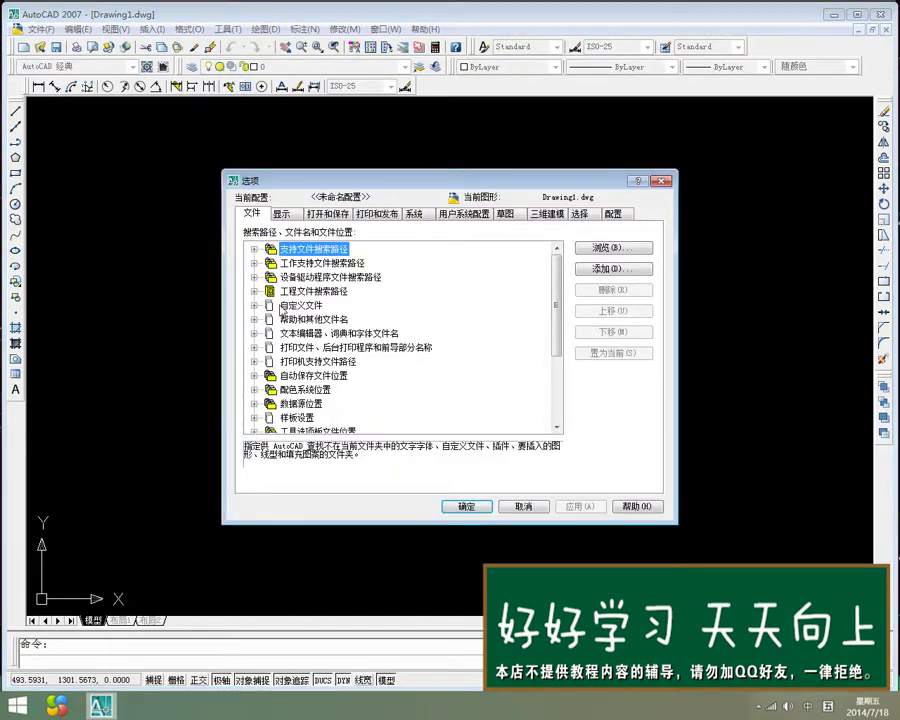
pyautogui.click(283, 214)
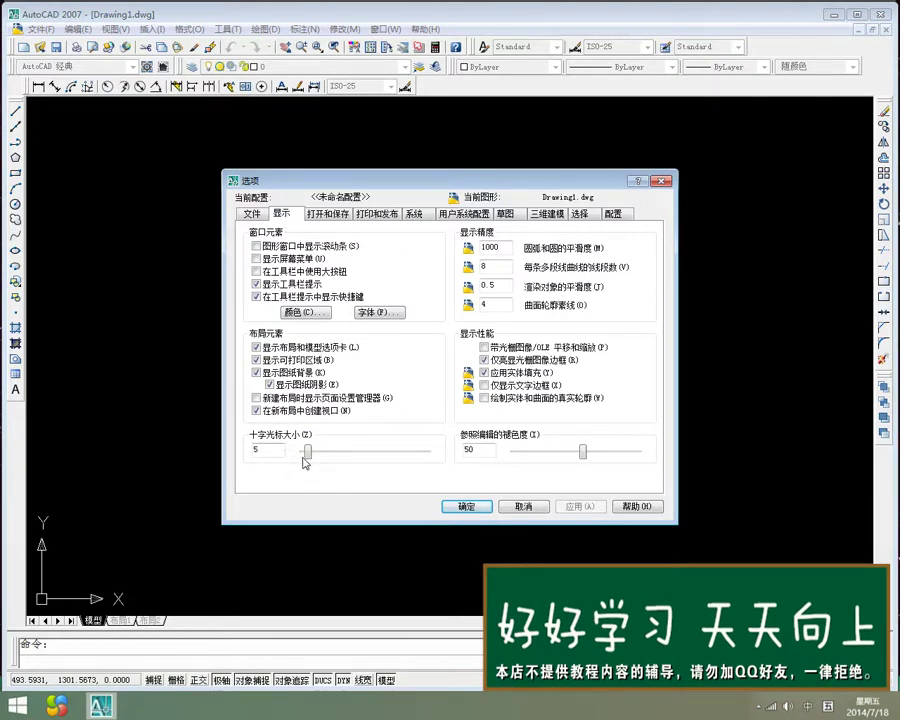
pyautogui.moveTo(308, 452); pyautogui.dragTo(346, 454)
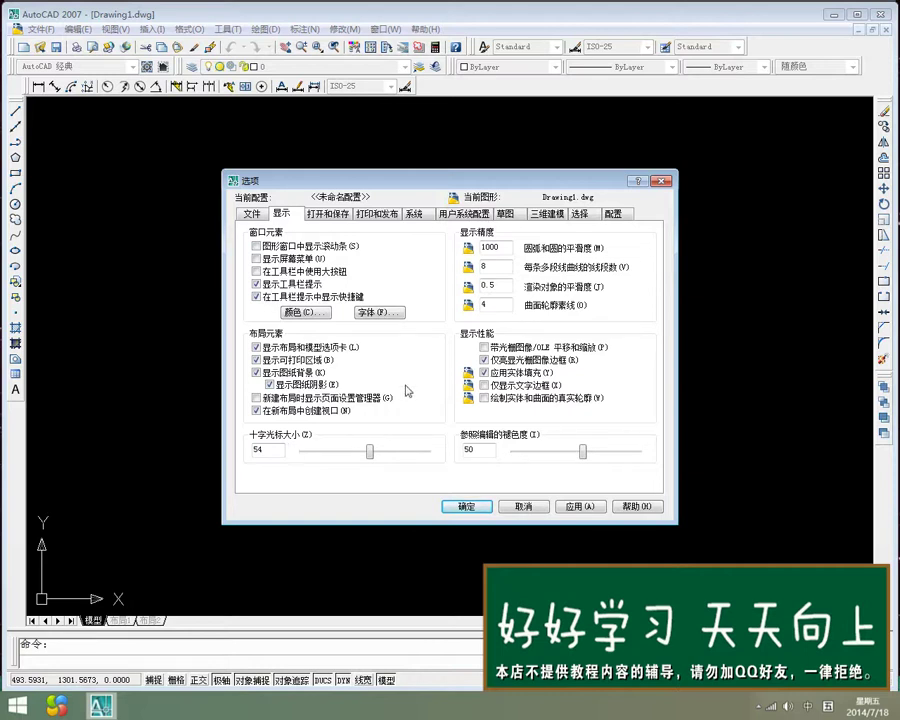
pyautogui.click(582, 215)
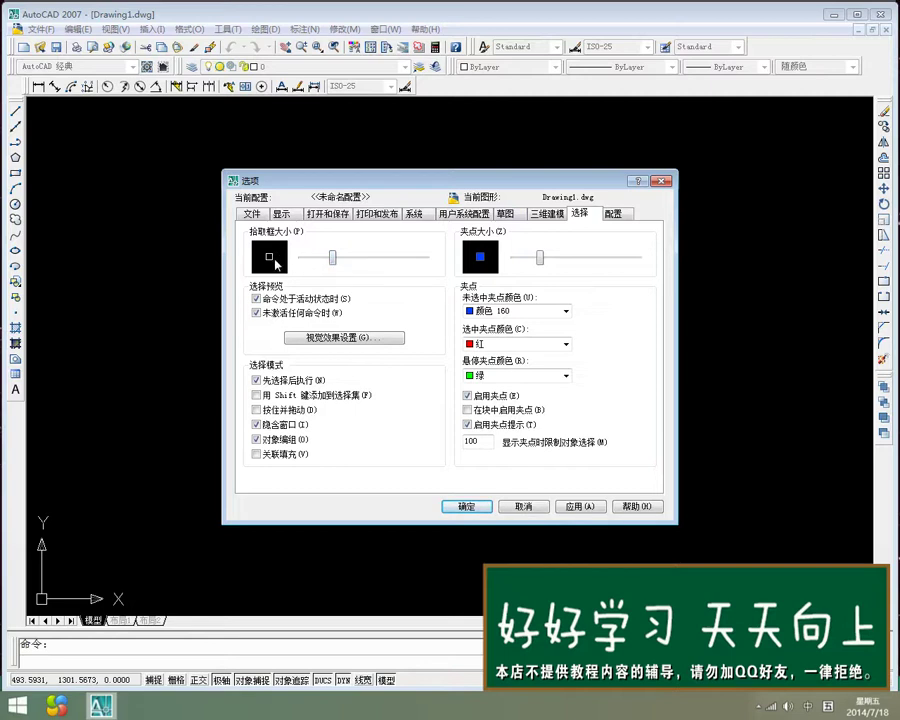
pyautogui.click(476, 505)
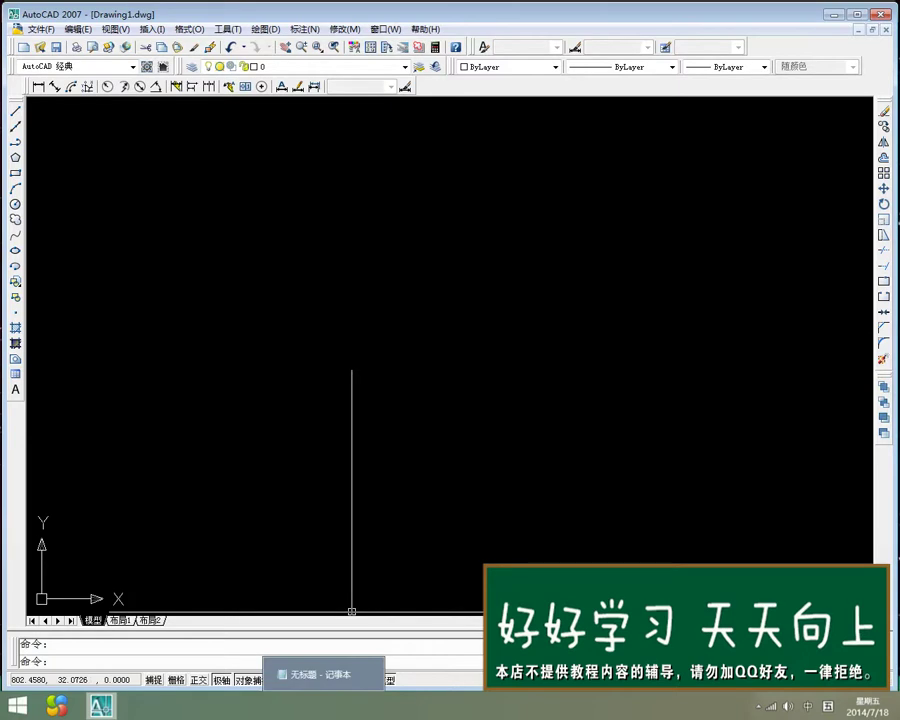
# Step: Write the heading 光标的调节 and the line 工具菜单栏 选项 显示 十字光标大小
pyautogui.click(336, 680)
pyautogui.write('光标的')
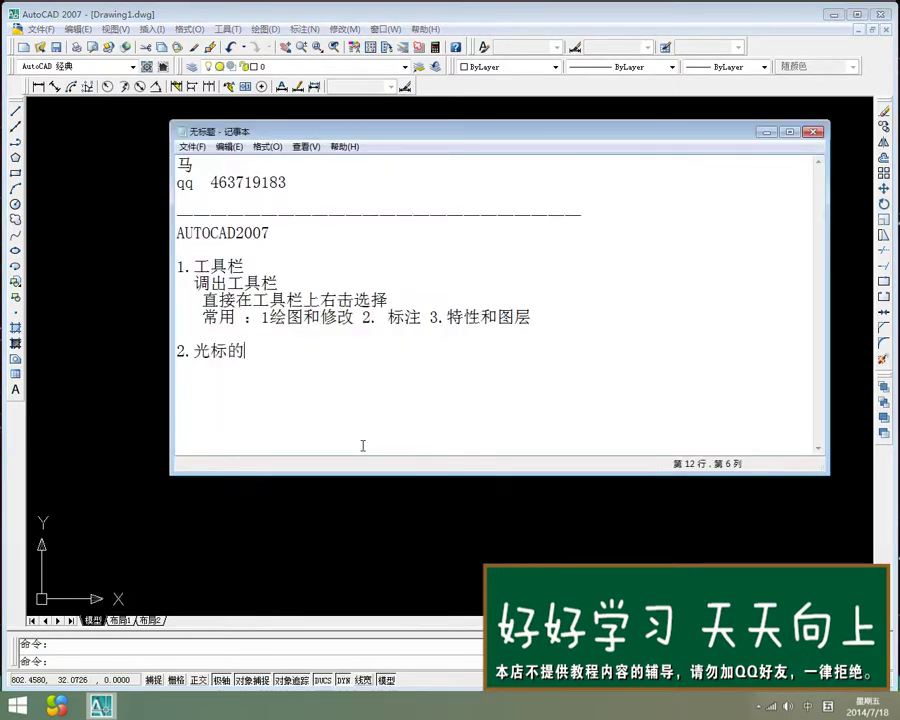
pyautogui.write('调节')
pyautogui.press('Return')
pyautogui.write("gong'ju")
pyautogui.press('BackSpace')
pyautogui.write('jul')
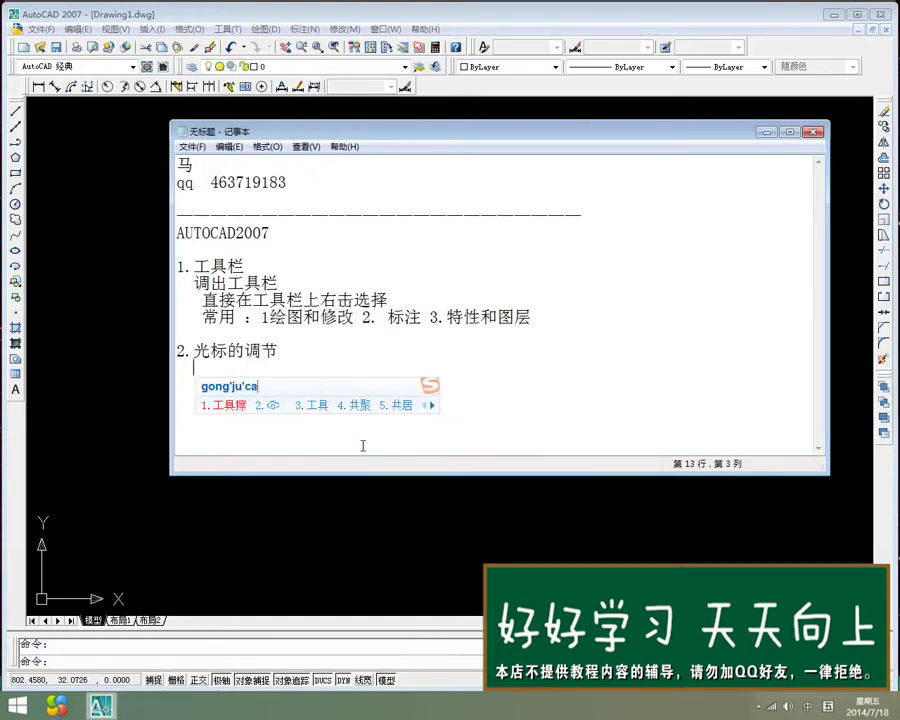
pyautogui.write('工具菜单栏 ')
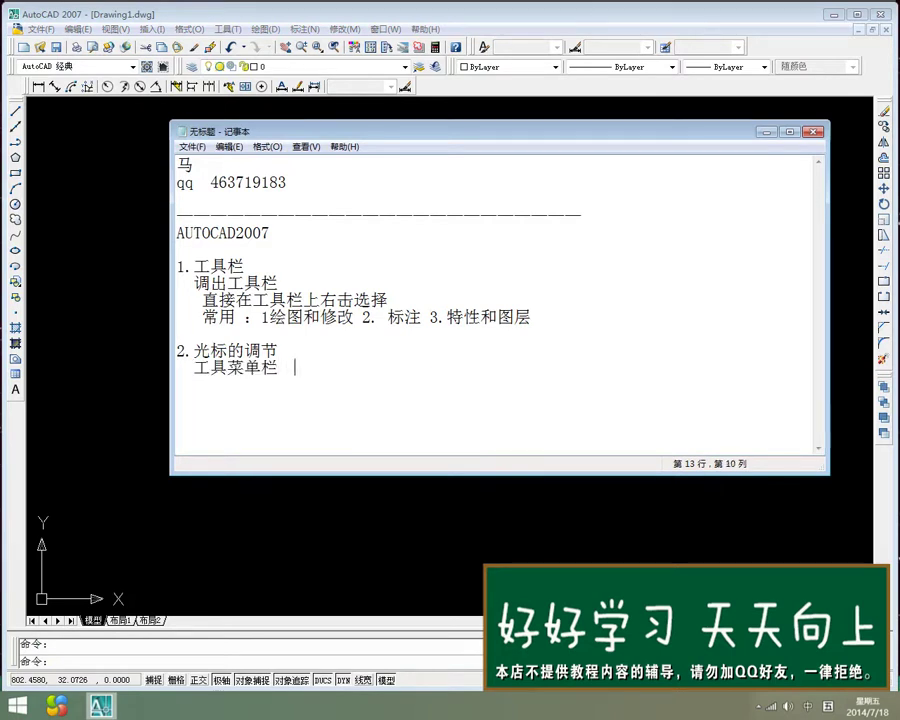
pyautogui.write('xuanxiang')
pyautogui.press('space')
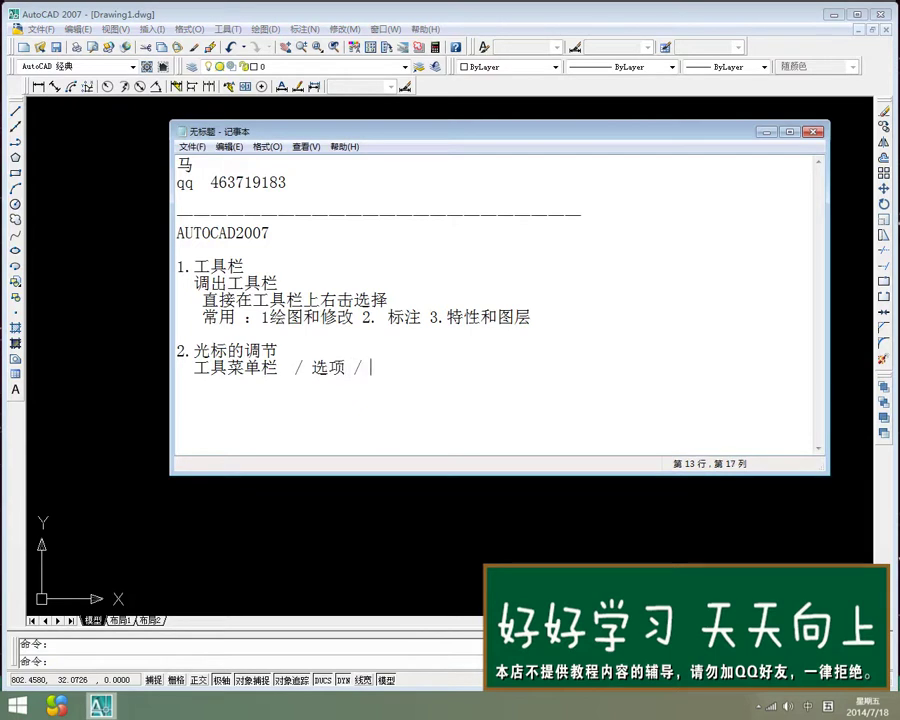
pyautogui.write('xianshi')
pyautogui.press('space')
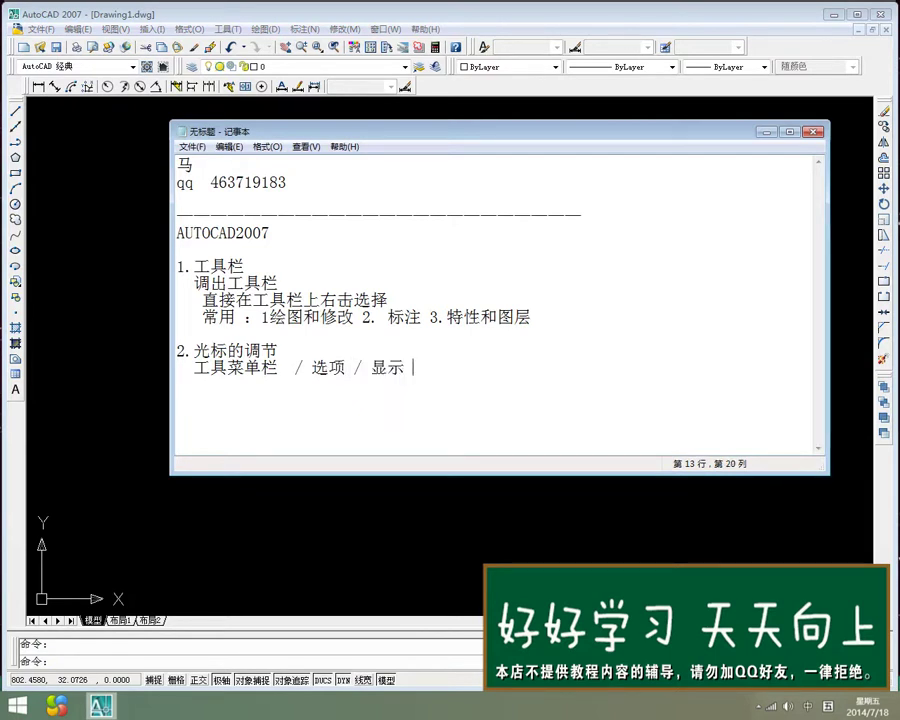
pyautogui.write('shizi')
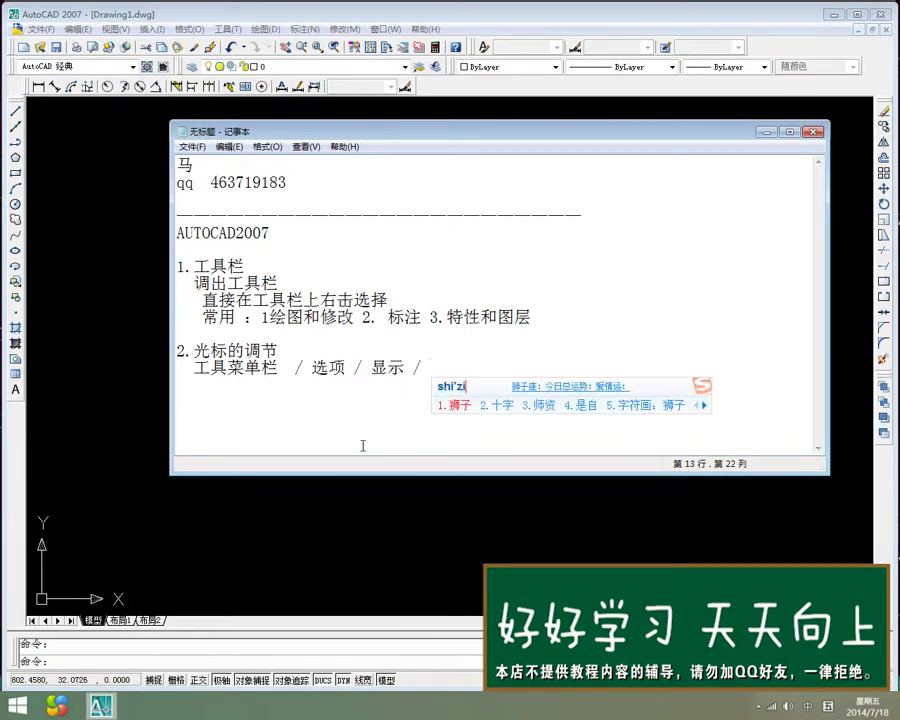
pyautogui.write('2guangbaio')
pyautogui.press('space')
pyautogui.write('d')
pyautogui.press('BackSpace')
pyautogui.write('guangbia')
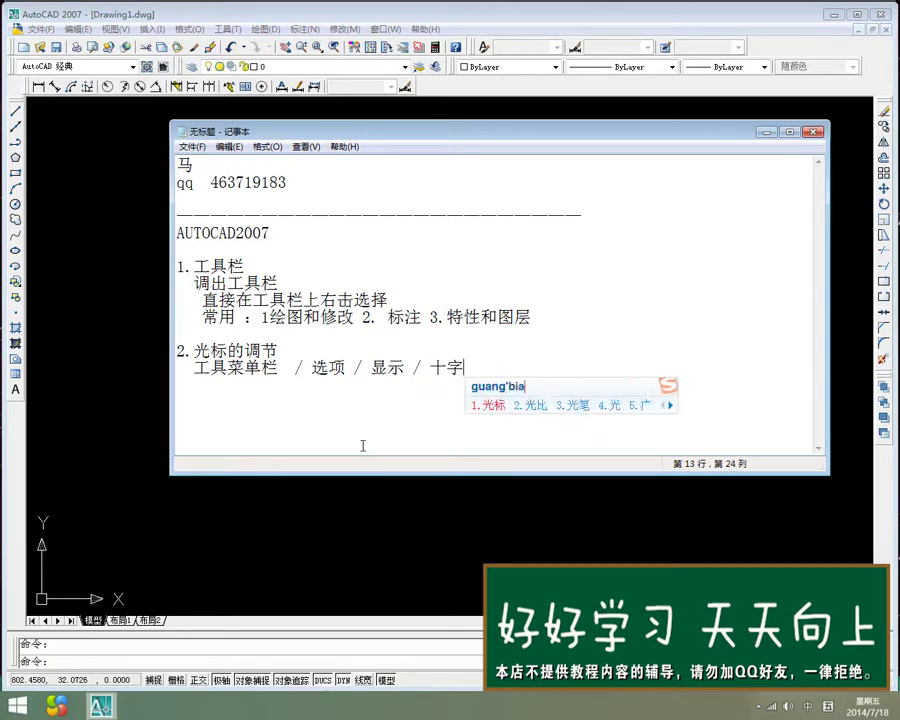
pyautogui.press('space')
pyautogui.write("da'xiao")
pyautogui.press('space')
pyautogui.press('Return')
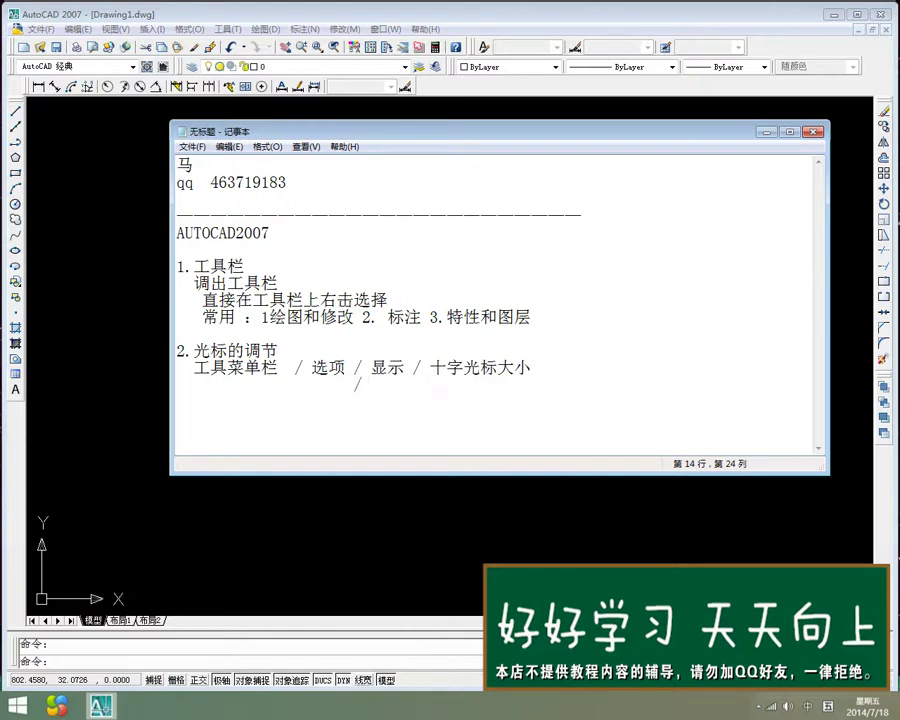
# Step: Add the line 选择 拾取框大小（稍微调大）, then return to the drawing
pyautogui.write('xianshi')
pyautogui.press('space')
pyautogui.write('xuanz')
pyautogui.press('space')
pyautogui.write('shiqkuang')
pyautogui.press('space')
pyautogui.write('daxiao')
pyautogui.press('space')
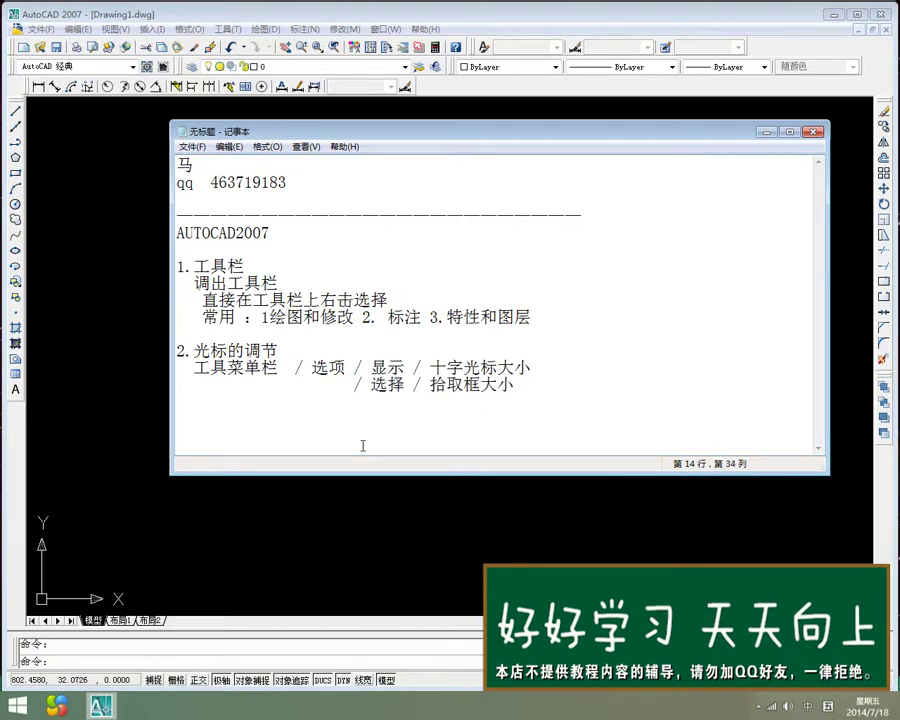
pyautogui.write('shaow')
pyautogui.press('space')
pyautogui.write('tiaoda')
pyautogui.press('space')
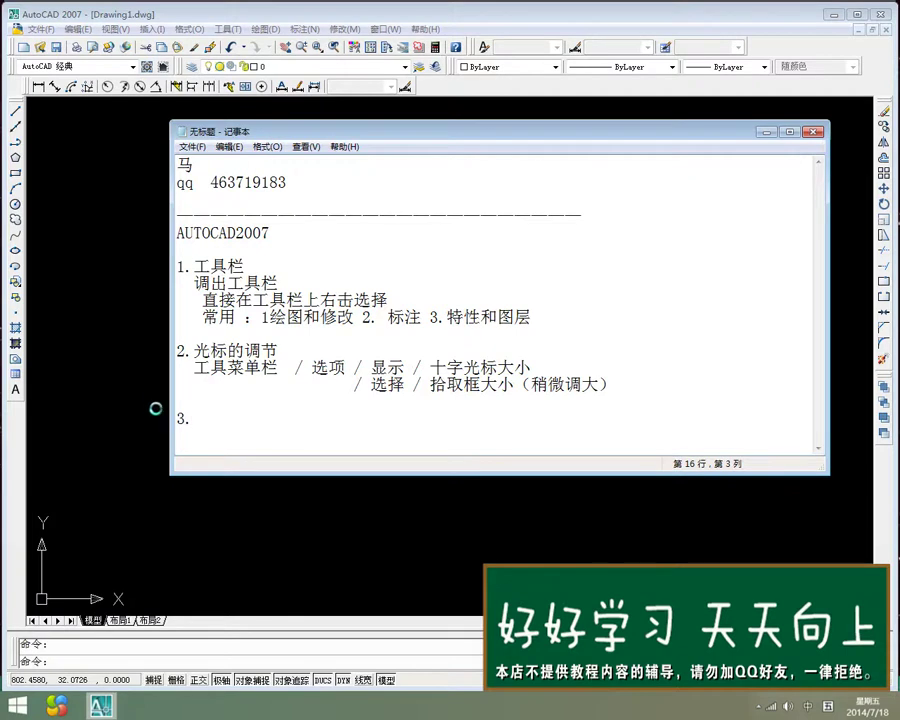
pyautogui.click(160, 412)
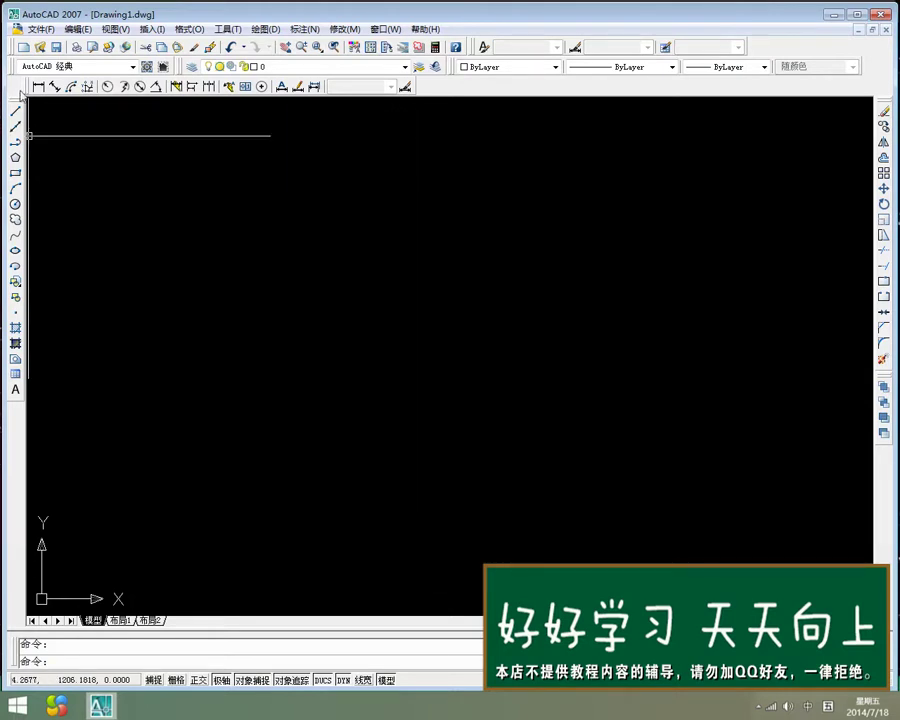
pyautogui.click(857, 31)
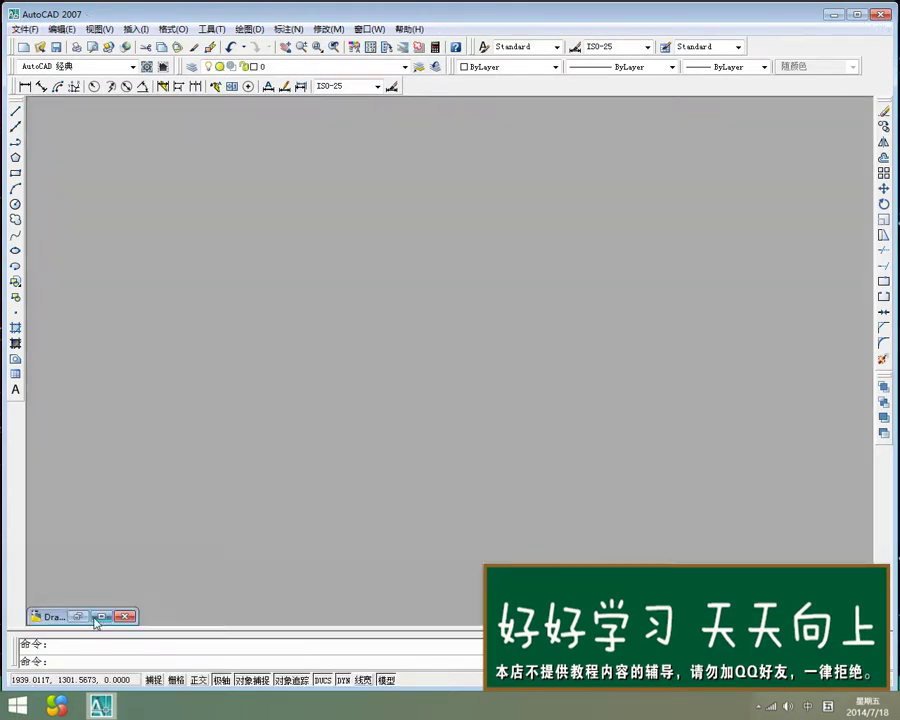
pyautogui.click(98, 617)
pyautogui.click(833, 14)
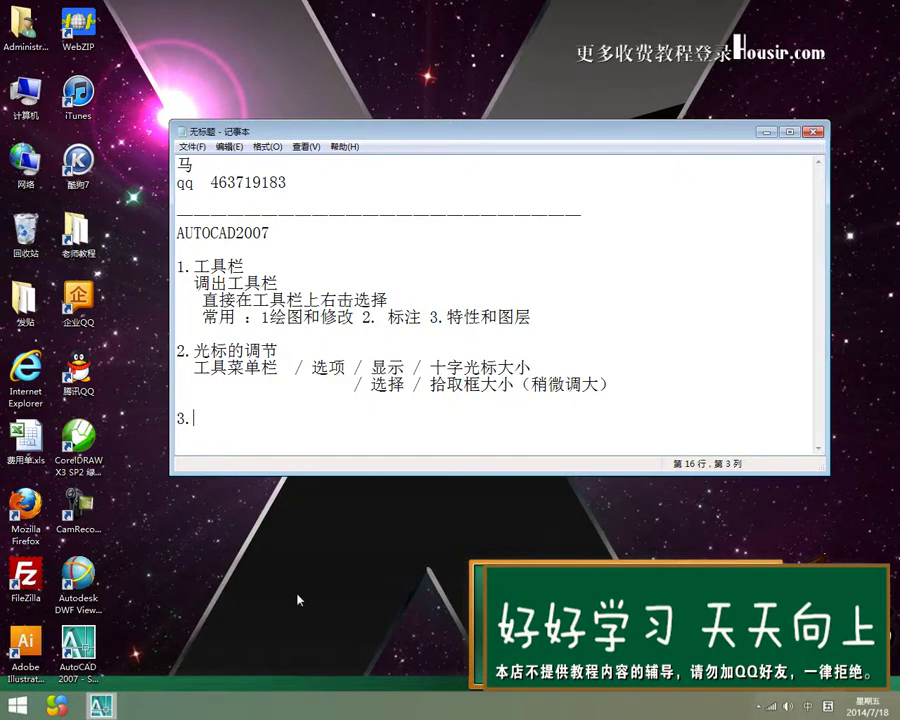
pyautogui.click(101, 705)
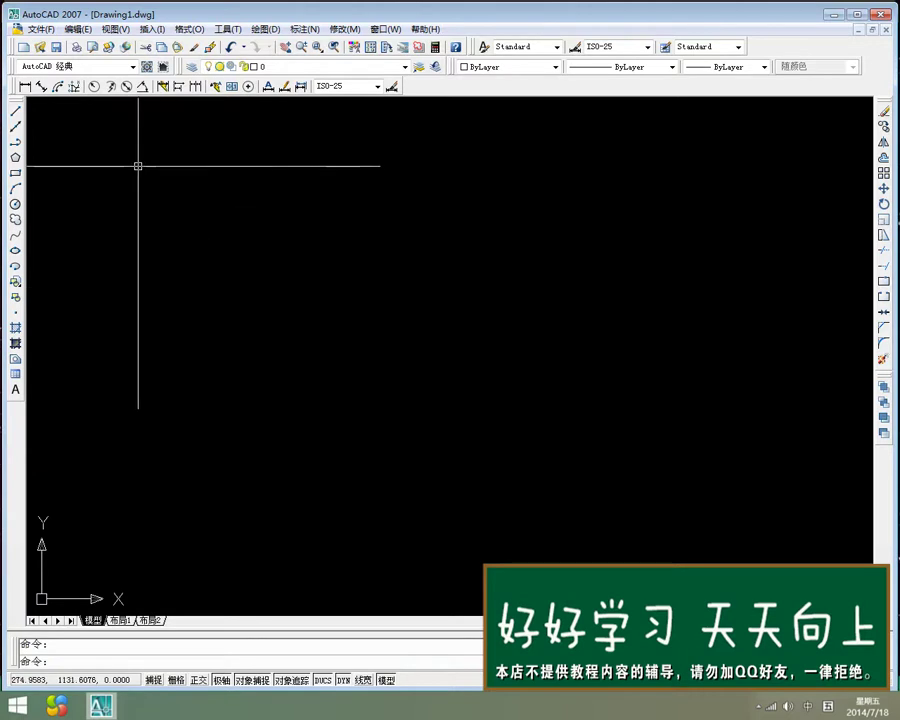
# Step: Draw a freehand zigzag of three connected line segments
pyautogui.click(15, 111)
pyautogui.click(171, 267)
pyautogui.click(513, 197)
pyautogui.click(181, 359)
pyautogui.click(505, 335)
pyautogui.press('Return')
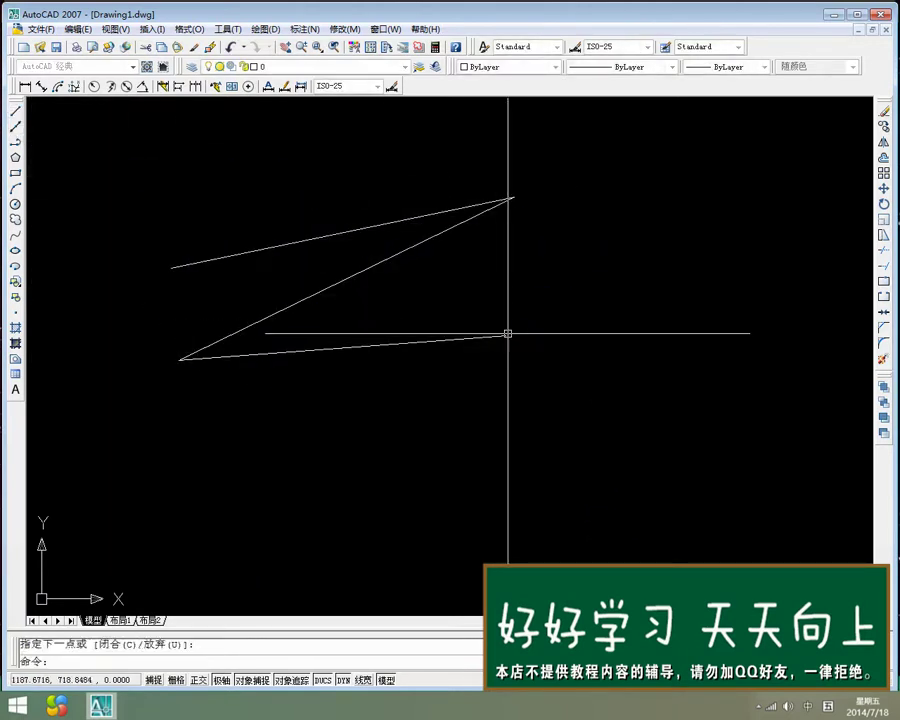
# Step: Draw a circle with the C command overlapping the zigzag's lower end
pyautogui.write('c')
pyautogui.press('Return')
pyautogui.click(502, 372)
pyautogui.click(474, 252)
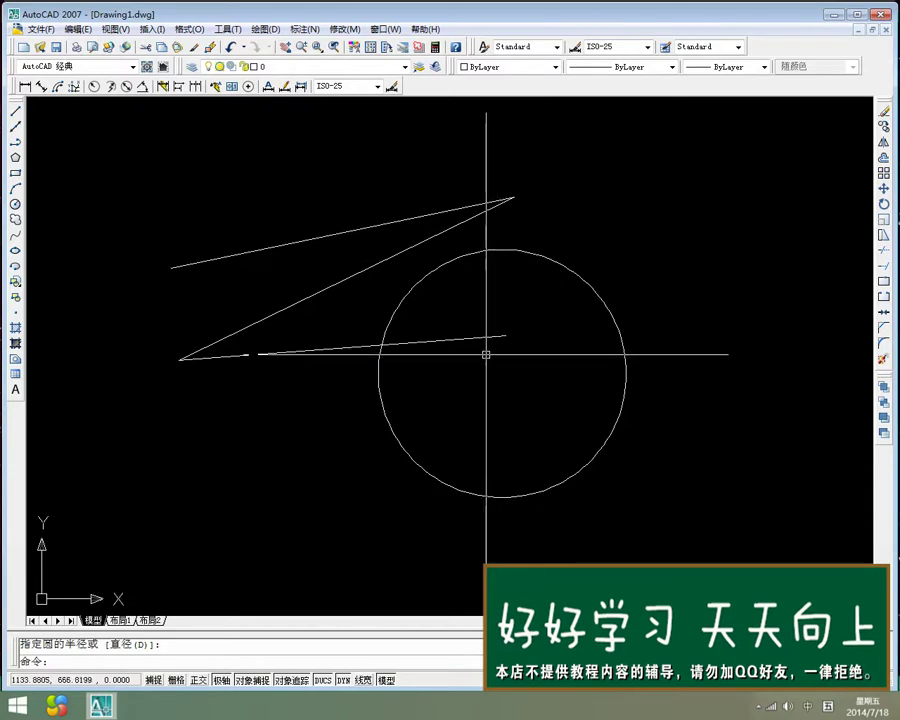
# Step: Select the three lines and the circle one by one
pyautogui.click(361, 349)
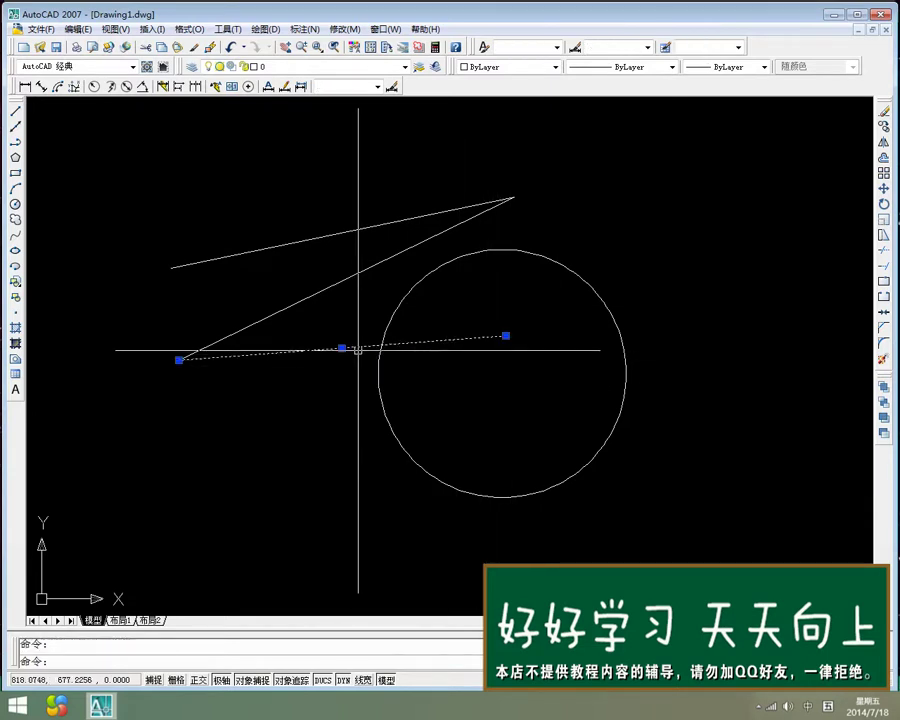
pyautogui.click(382, 322)
pyautogui.click(333, 286)
pyautogui.click(327, 237)
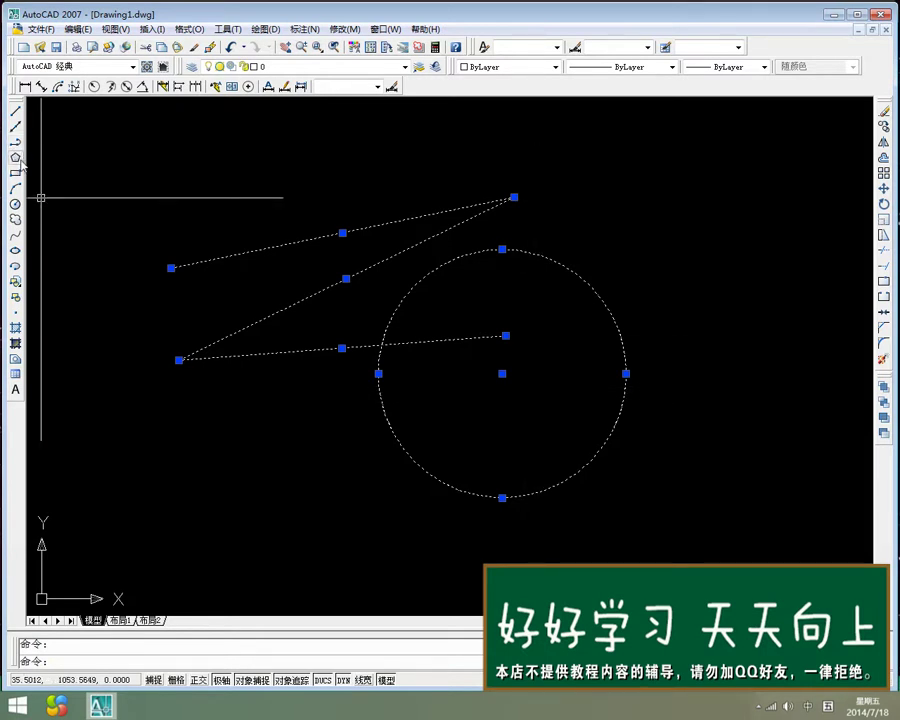
# Step: Draw infinite construction lines through a point above the circle, then begin a window selection at upper left
pyautogui.click(16, 127)
pyautogui.click(505, 166)
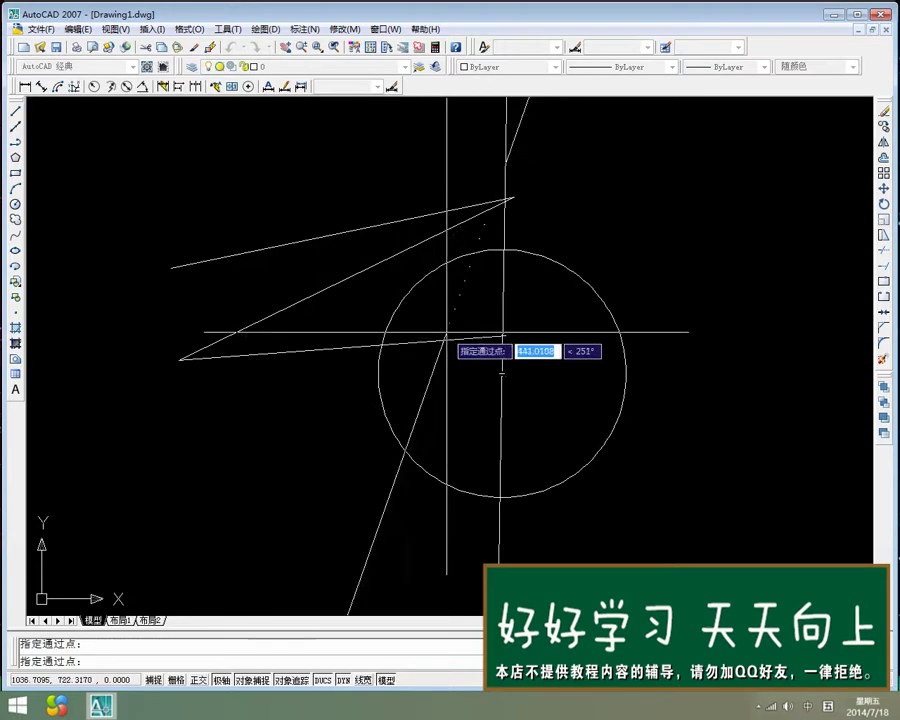
pyautogui.click(386, 306)
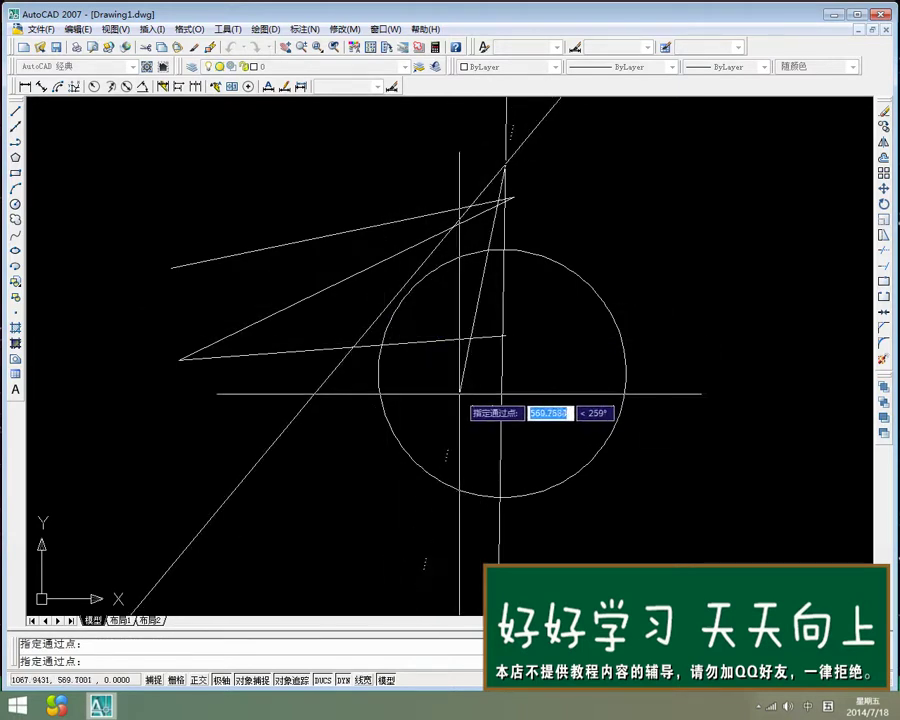
pyautogui.click(461, 390)
pyautogui.click(505, 397)
pyautogui.press('Return')
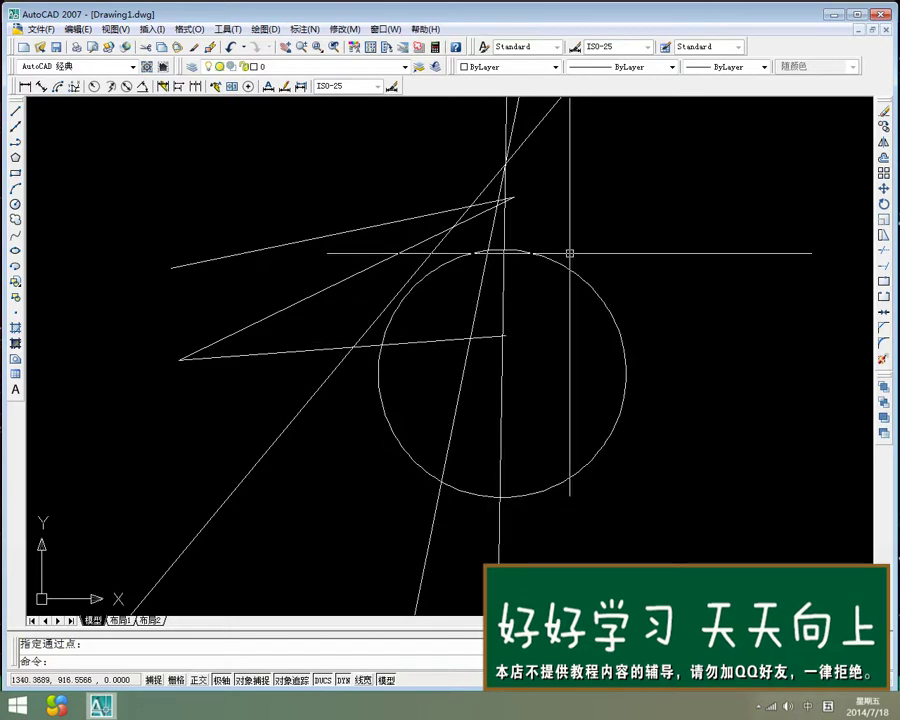
pyautogui.moveTo(572, 250); pyautogui.dragTo(558, 276, button='middle')
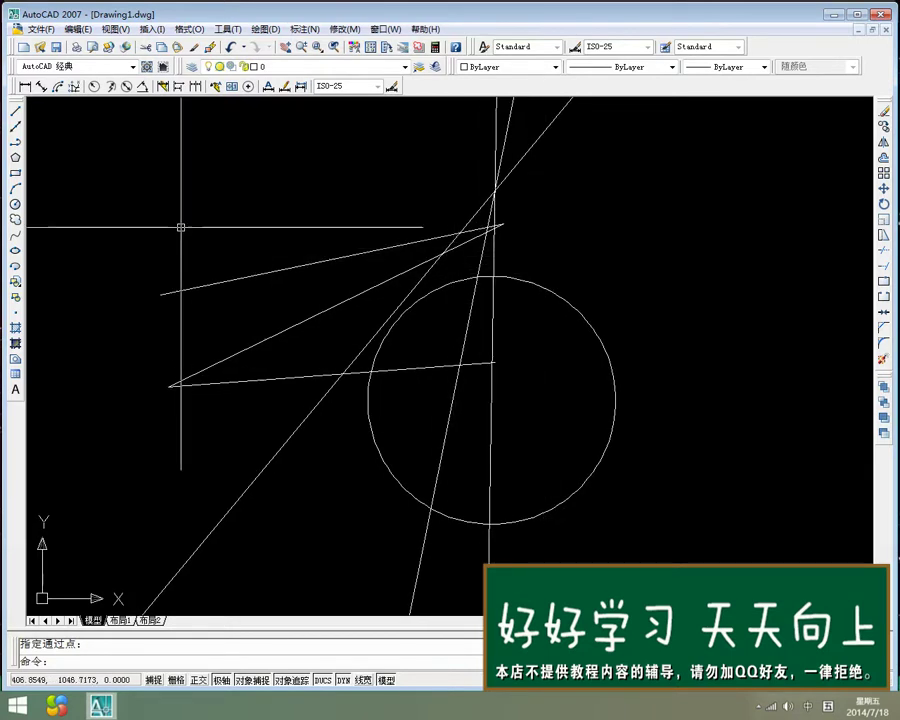
pyautogui.click(135, 181)
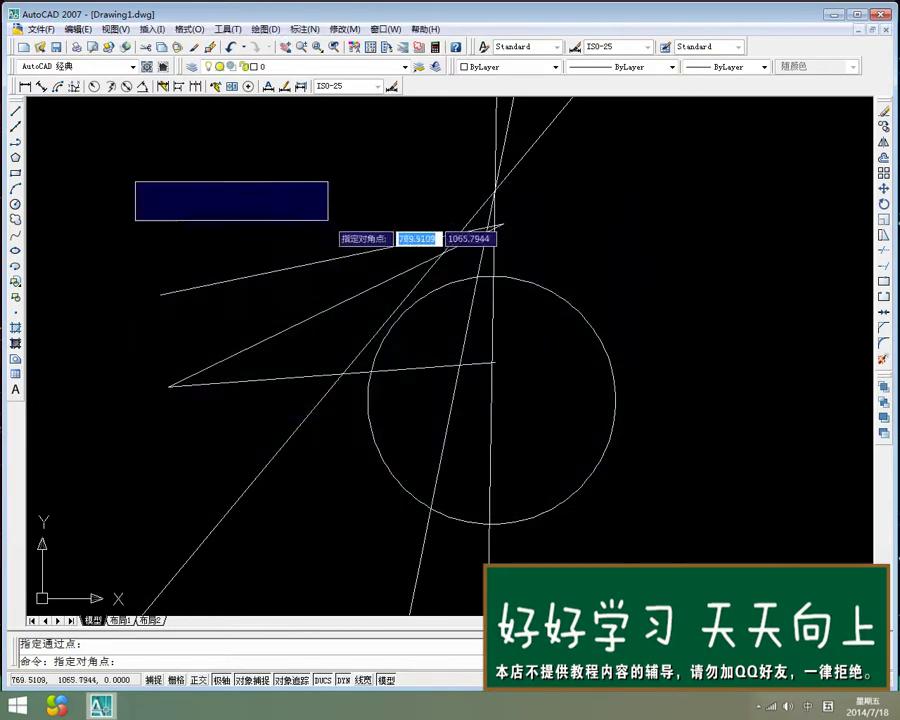
pyautogui.click(327, 219)
pyautogui.click(706, 207)
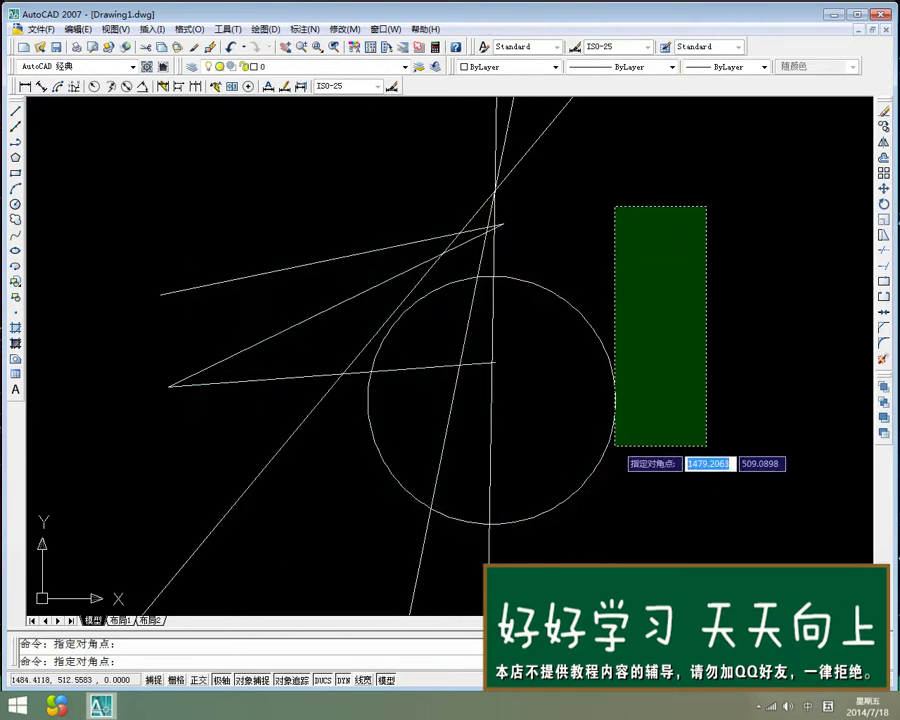
pyautogui.click(635, 436)
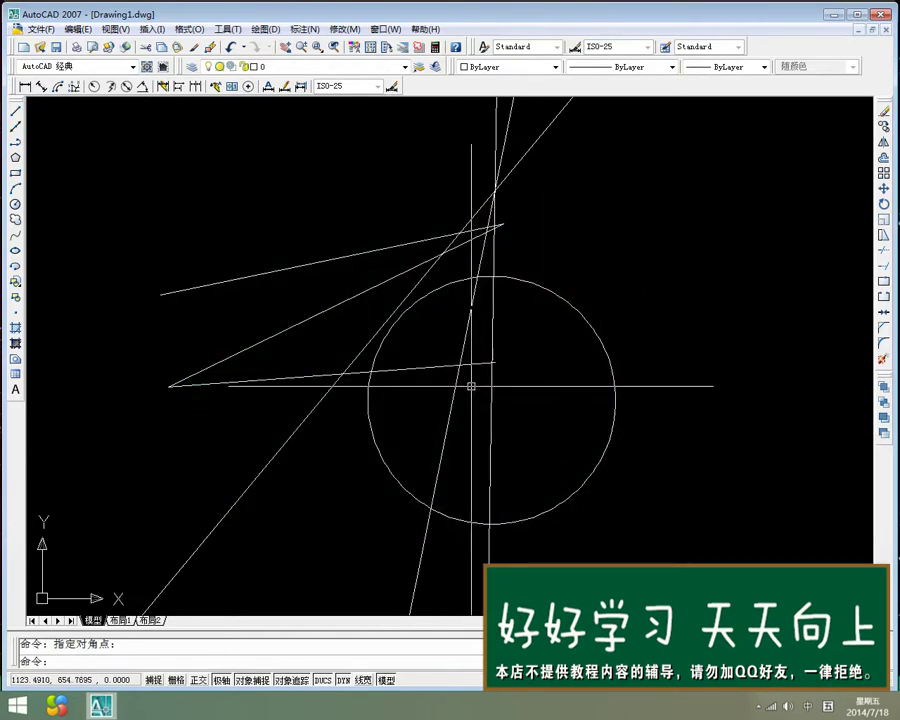
pyautogui.click(126, 213)
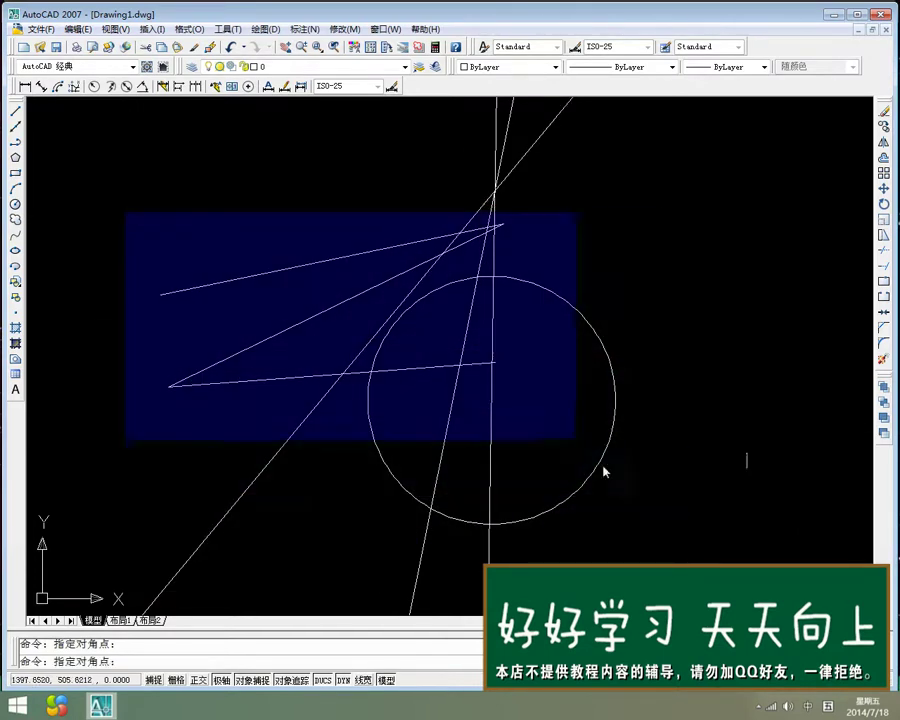
pyautogui.click(380, 196)
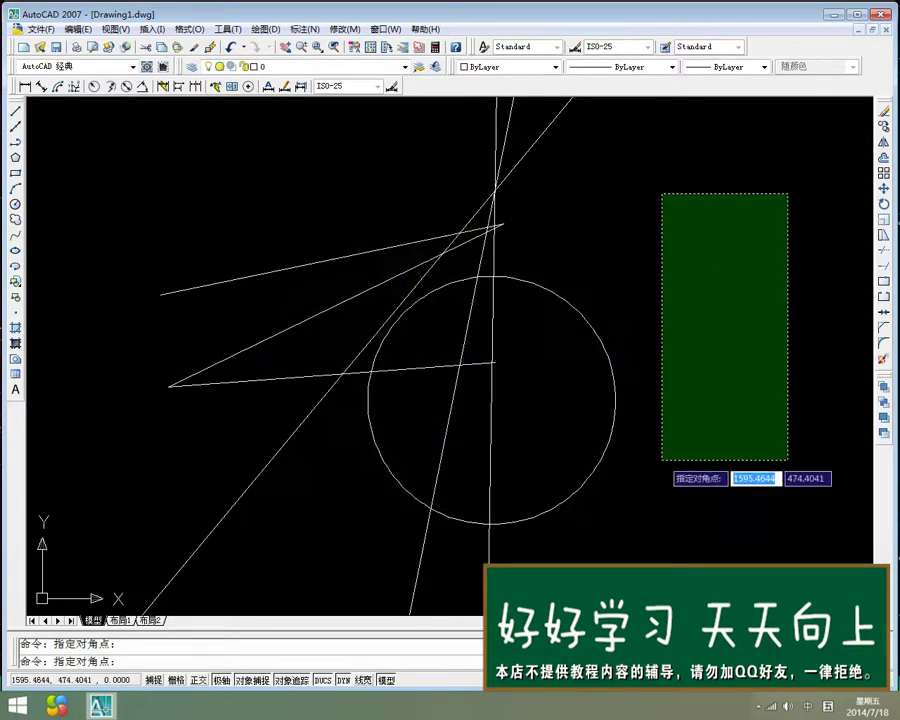
pyautogui.click(662, 460)
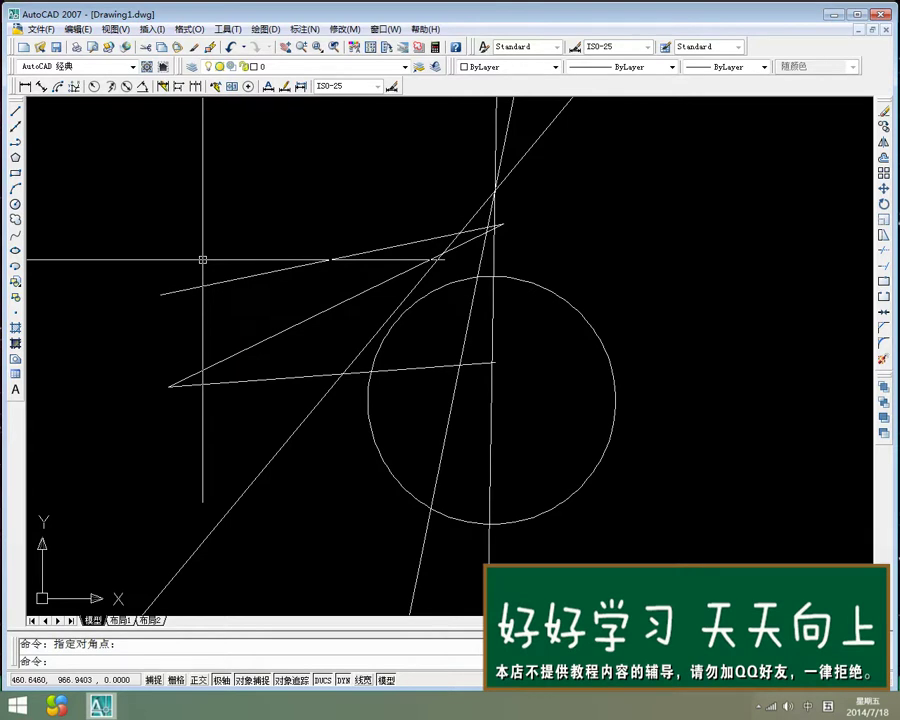
pyautogui.click(147, 220)
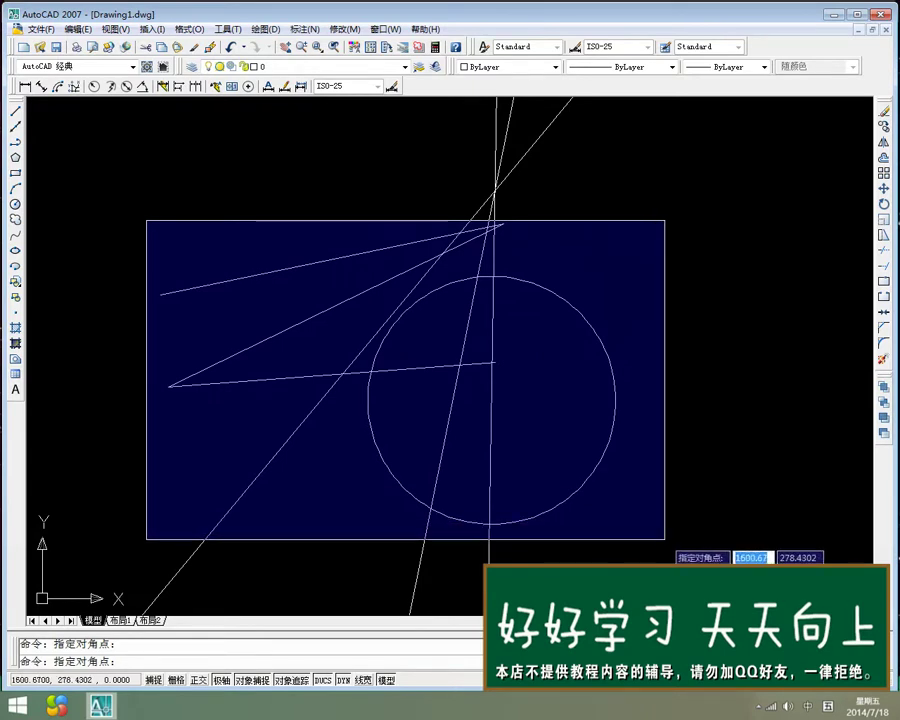
pyautogui.click(664, 539)
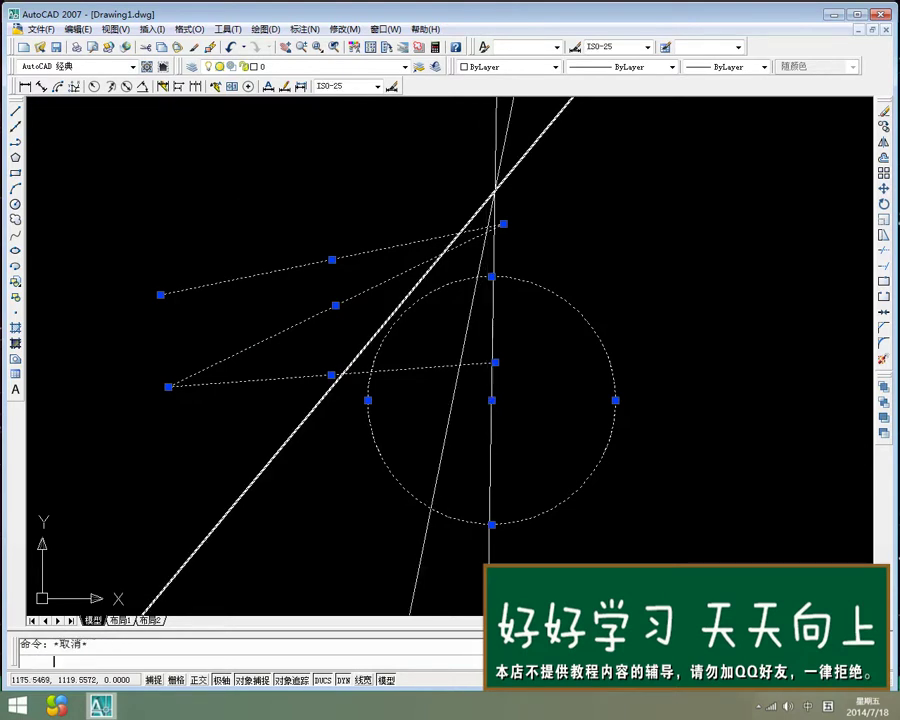
pyautogui.press('Escape')
pyautogui.click(551, 193)
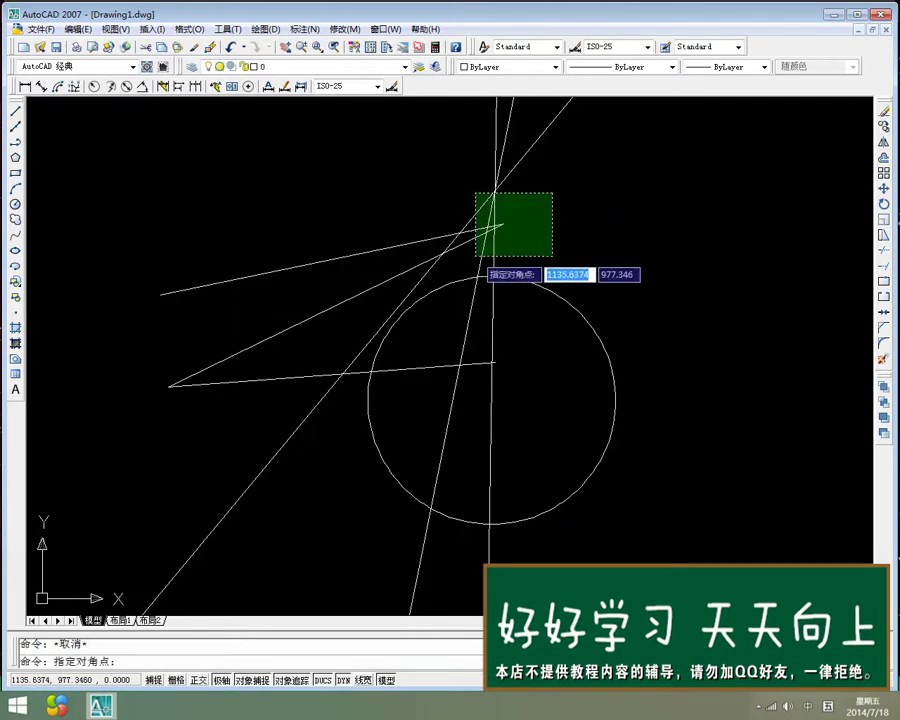
pyautogui.click(476, 256)
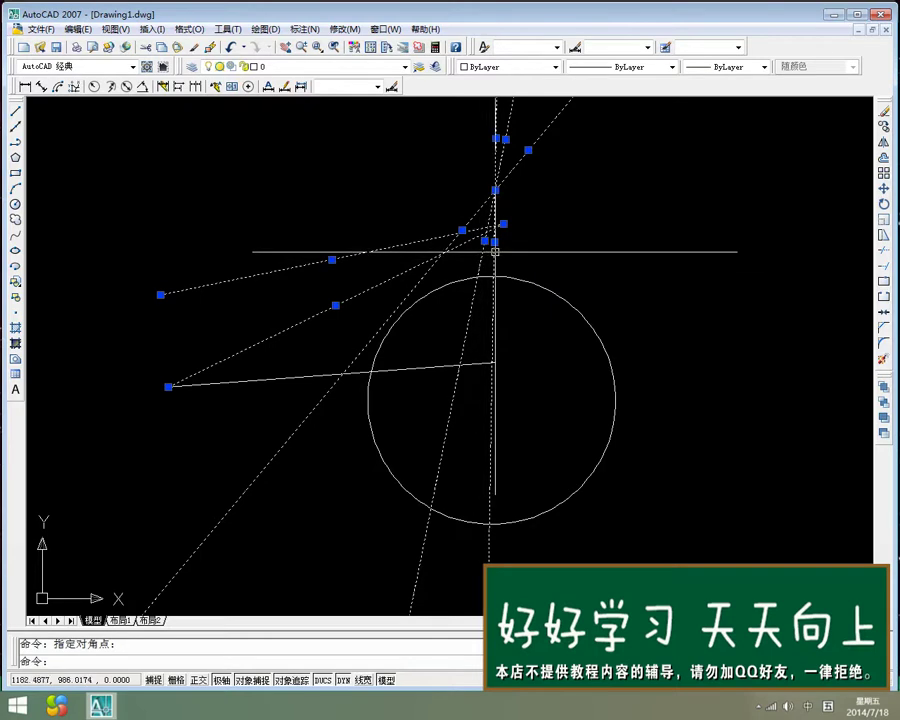
pyautogui.click(554, 253)
pyautogui.click(518, 326)
pyautogui.click(434, 352)
pyautogui.click(404, 395)
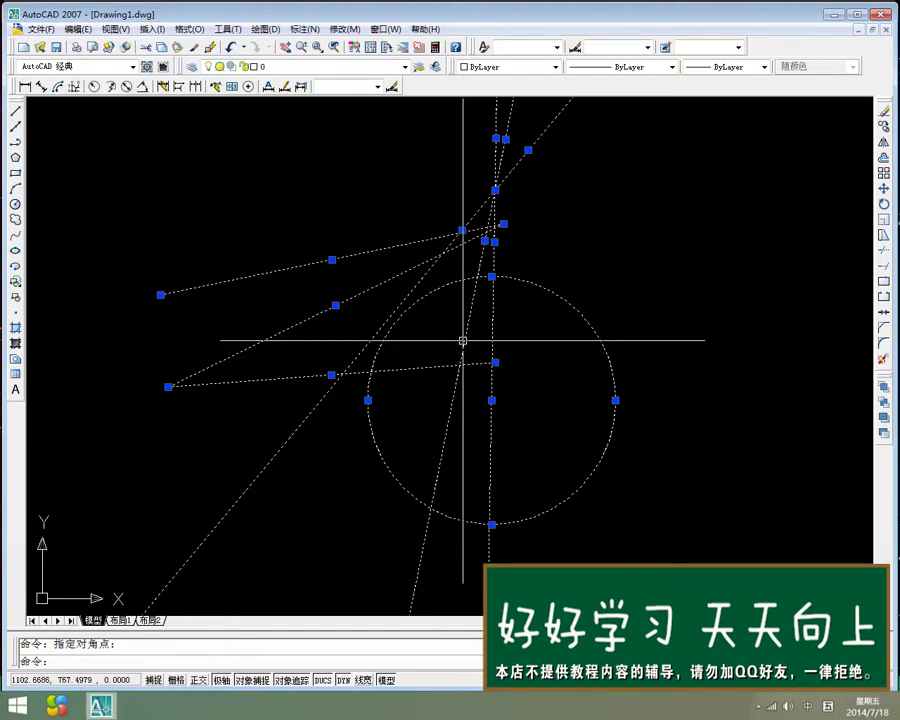
pyautogui.press('Escape')
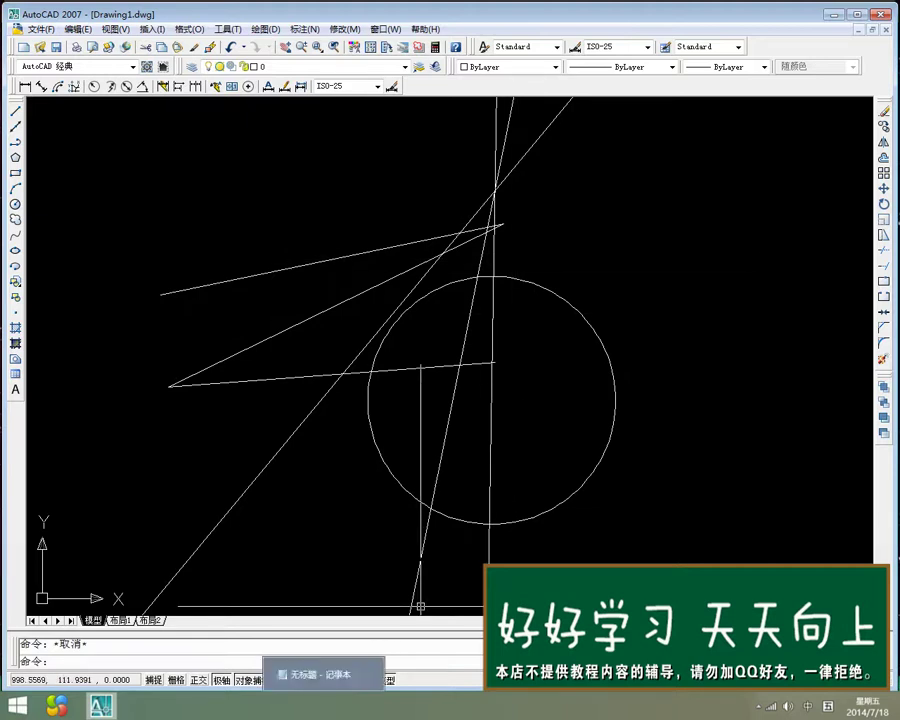
# Step: In the notes, type the heading 选择方法 and the entry --点击选择
pyautogui.click(323, 673)
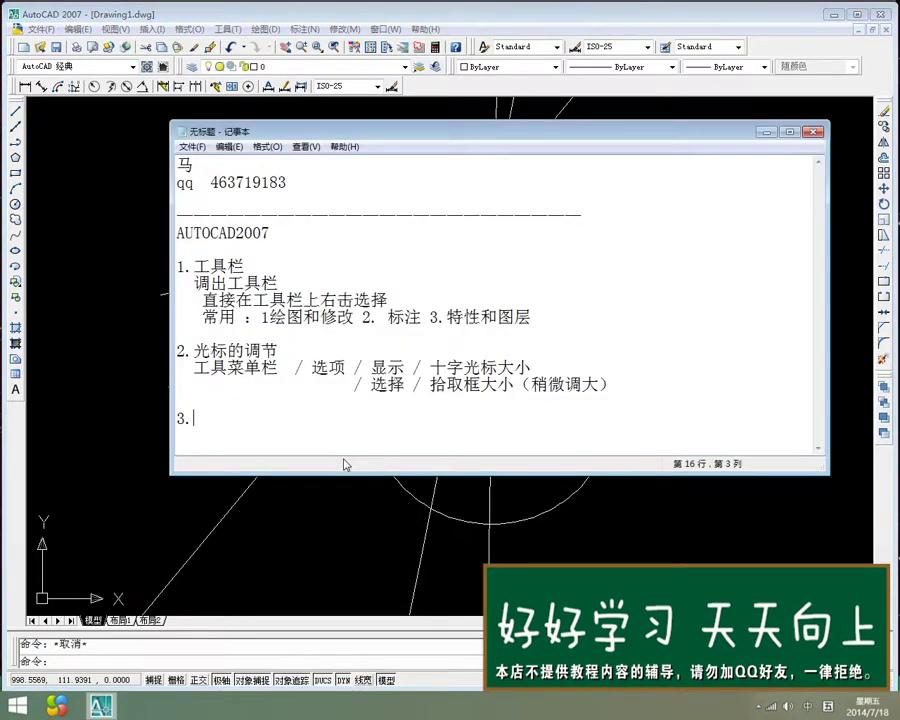
pyautogui.write('选择')
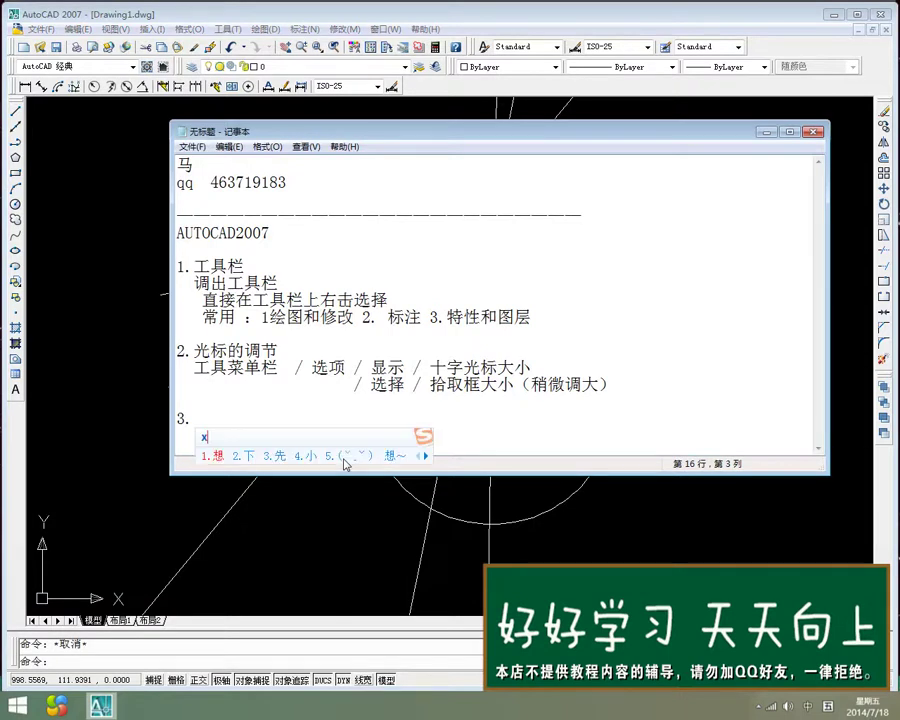
pyautogui.write('fa')
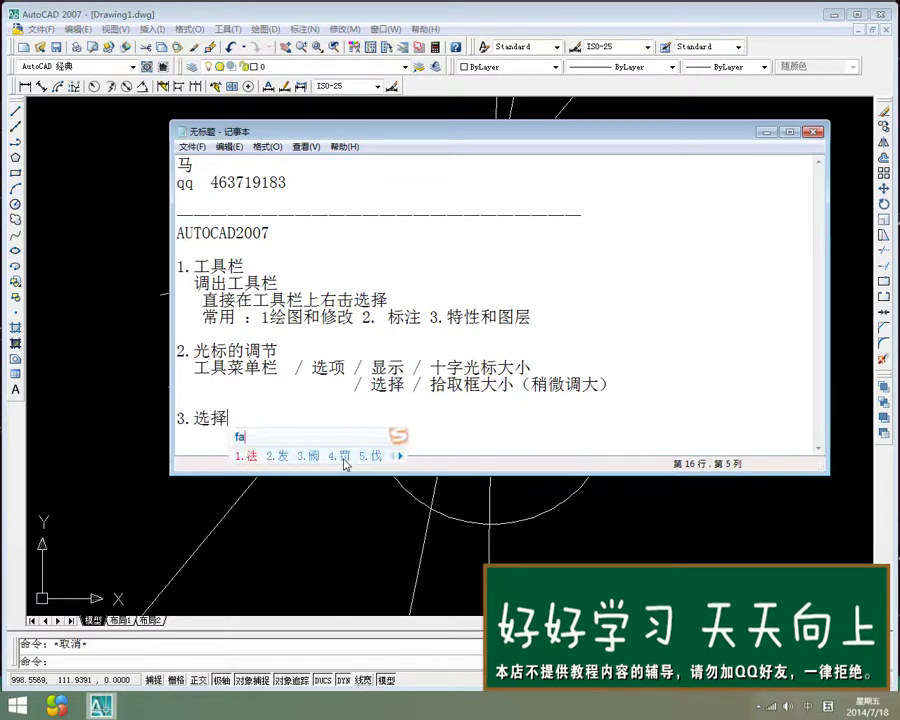
pyautogui.write('ngfg5')
pyautogui.press('Return')
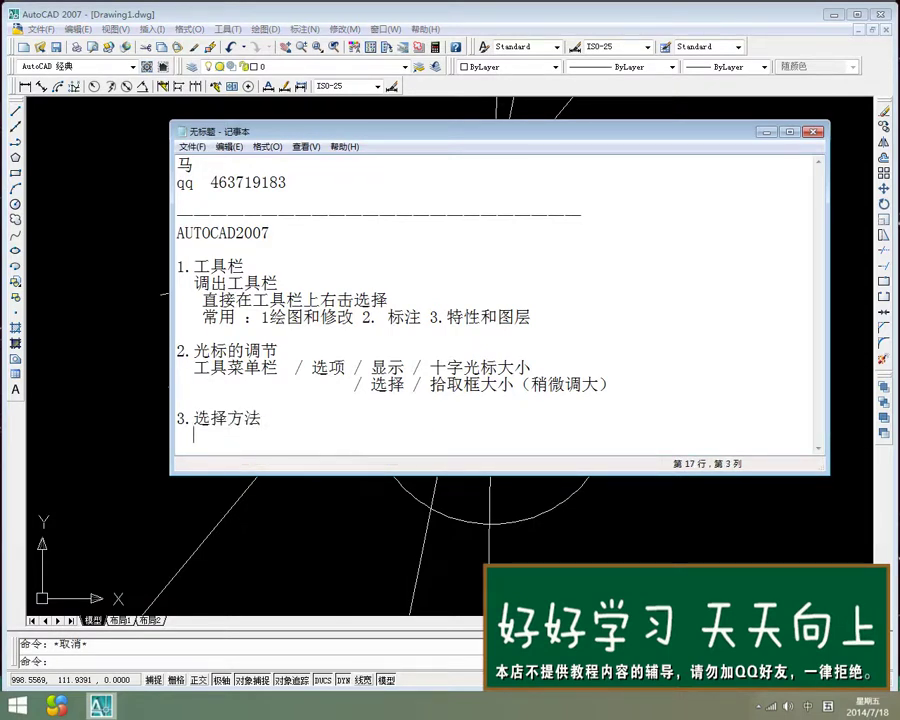
pyautogui.write('--dianji')
pyautogui.press('space')
pyautogui.write('xuanze')
pyautogui.press('space')
pyautogui.press('Return')
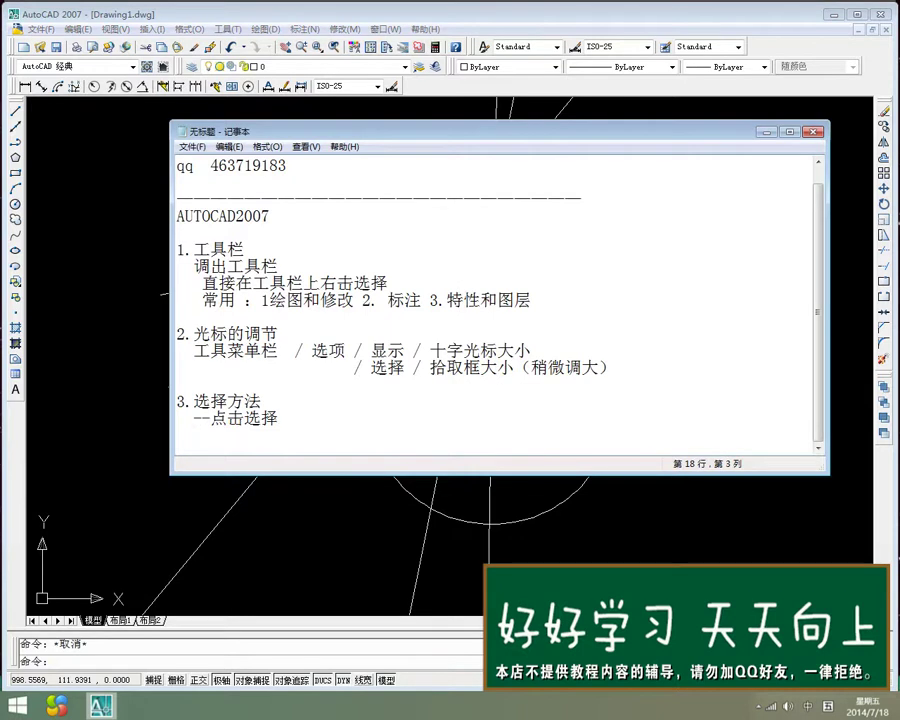
# Step: Add a new line reading 框选
pyautogui.write('kuangx')
pyautogui.press('BackSpace')
pyautogui.write('uang')
pyautogui.press('BackSpace')
pyautogui.press('BackSpace')
pyautogui.press('BackSpace')
pyautogui.press('BackSpace')
pyautogui.write('xuang')
pyautogui.press('BackSpace')
pyautogui.press('space')
pyautogui.press('Return')
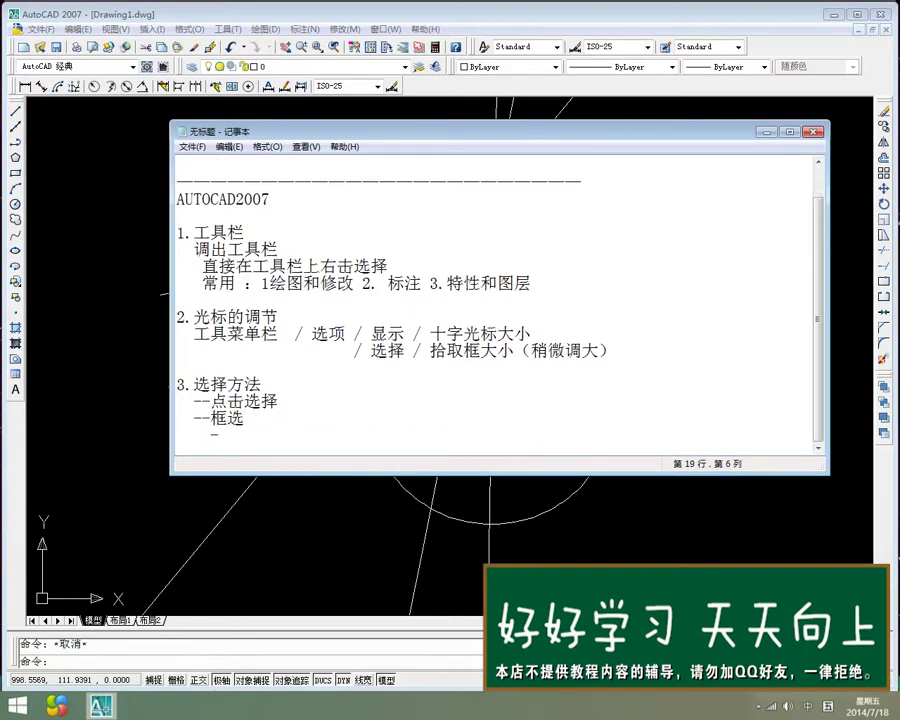
# Step: Add the line 从左往右（蓝色）全部包含对象
pyautogui.write('congzuo')
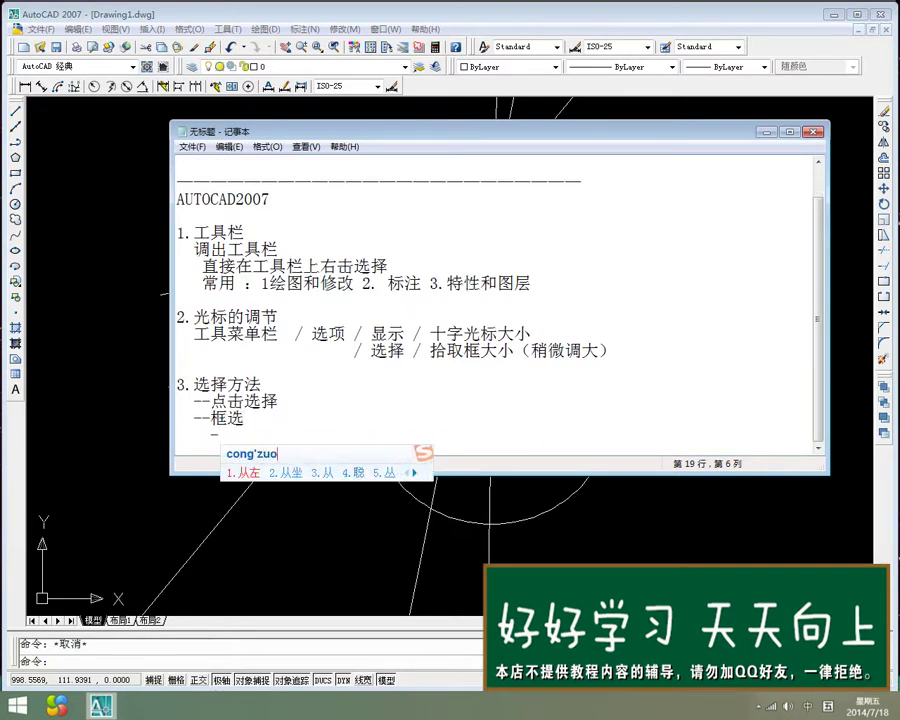
pyautogui.press('space')
pyautogui.write('wangyou')
pyautogui.press('space')
pyautogui.write('（）lanse')
pyautogui.press('space')
pyautogui.press('Right')
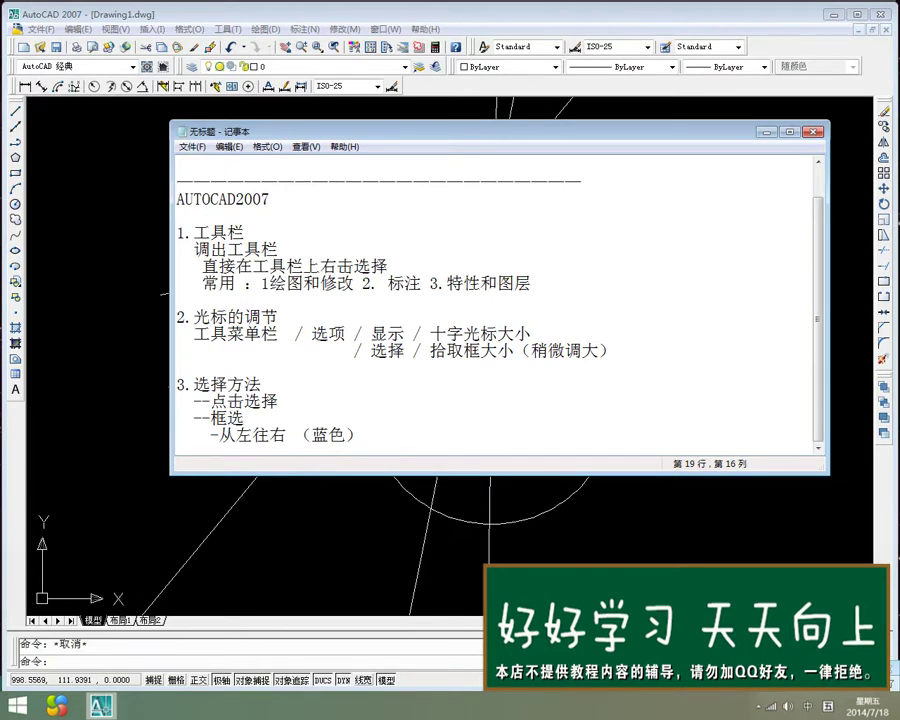
pyautogui.write('quanbu')
pyautogui.press('space')
pyautogui.write('baohan')
pyautogui.press('space')
pyautogui.write('duixiang')
pyautogui.press('space')
pyautogui.press('Return')
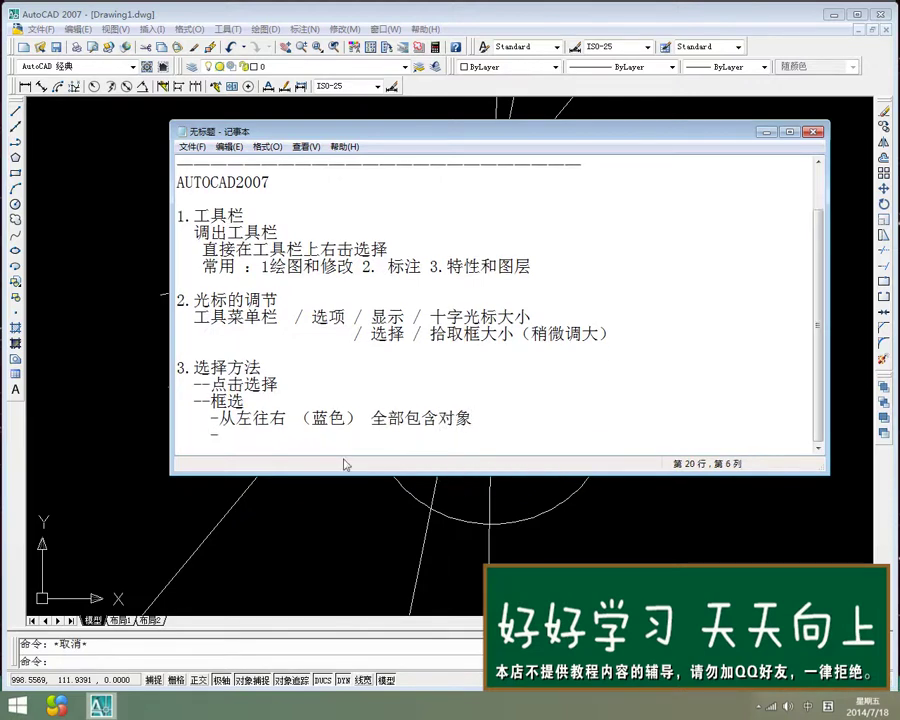
# Step: Add the line 从右往左（绿色）只要碰到对象即可, followed by blank lines
pyautogui.write('cong')
pyautogui.write('you')
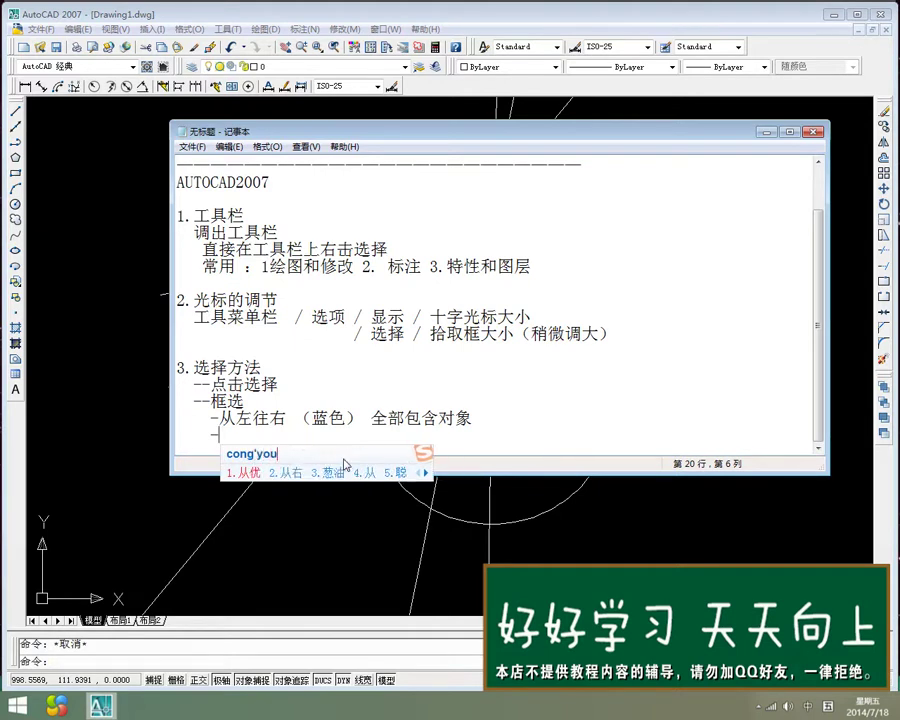
pyautogui.write('2wanz')
pyautogui.press('BackSpace')
pyautogui.press('BackSpace')
pyautogui.press('BackSpace')
pyautogui.write('wangz')
pyautogui.press('BackSpace')
pyautogui.write('zuo')
pyautogui.press('space')
pyautogui.write('（）')
pyautogui.press('Left')
pyautogui.press('Right')
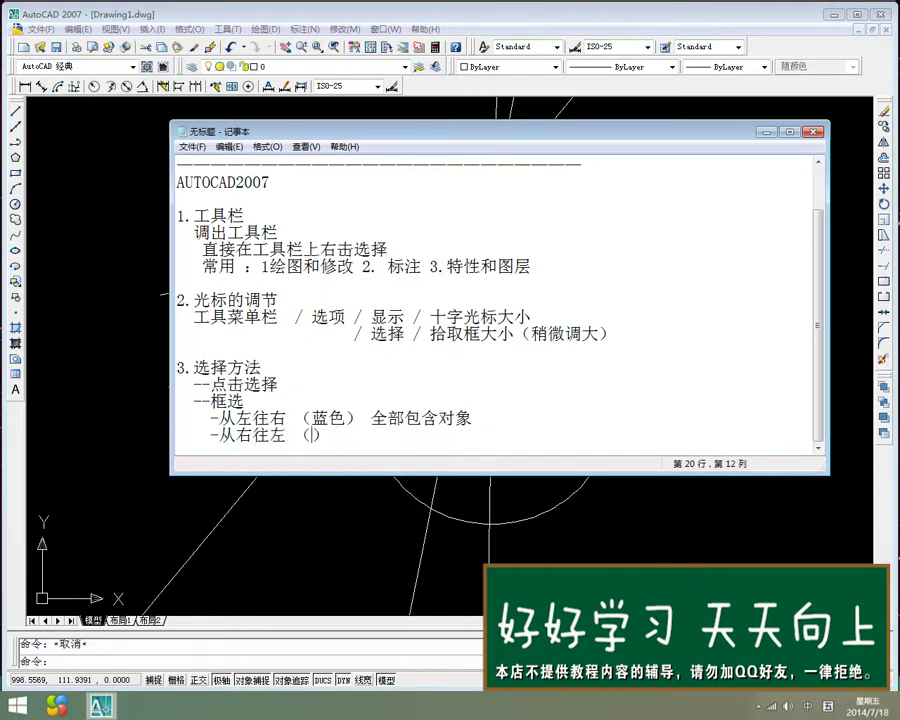
pyautogui.write('l')
pyautogui.write('vse')
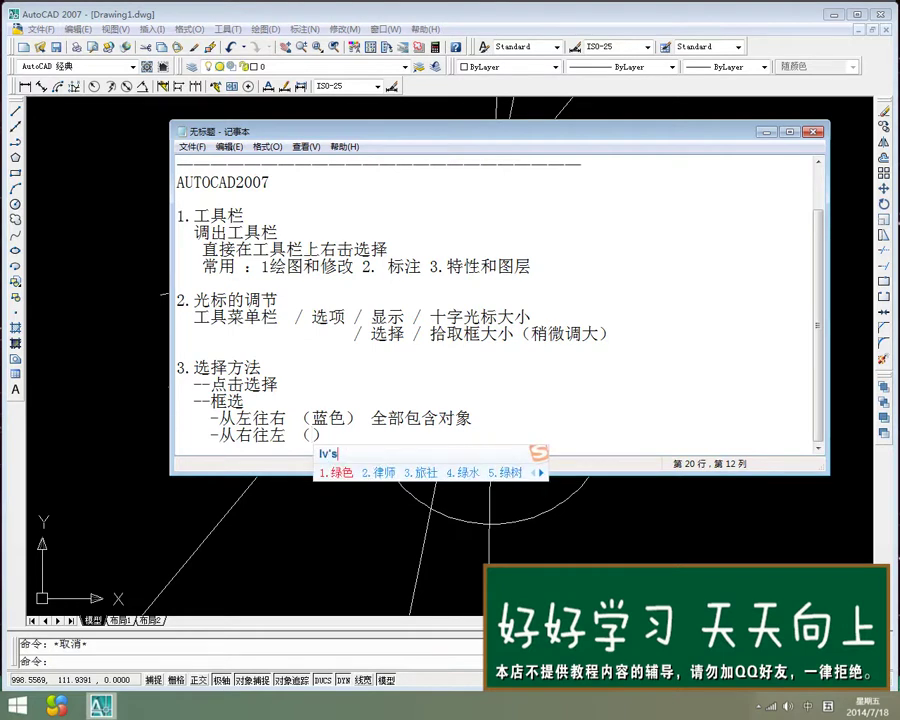
pyautogui.press('space')
pyautogui.press('Right')
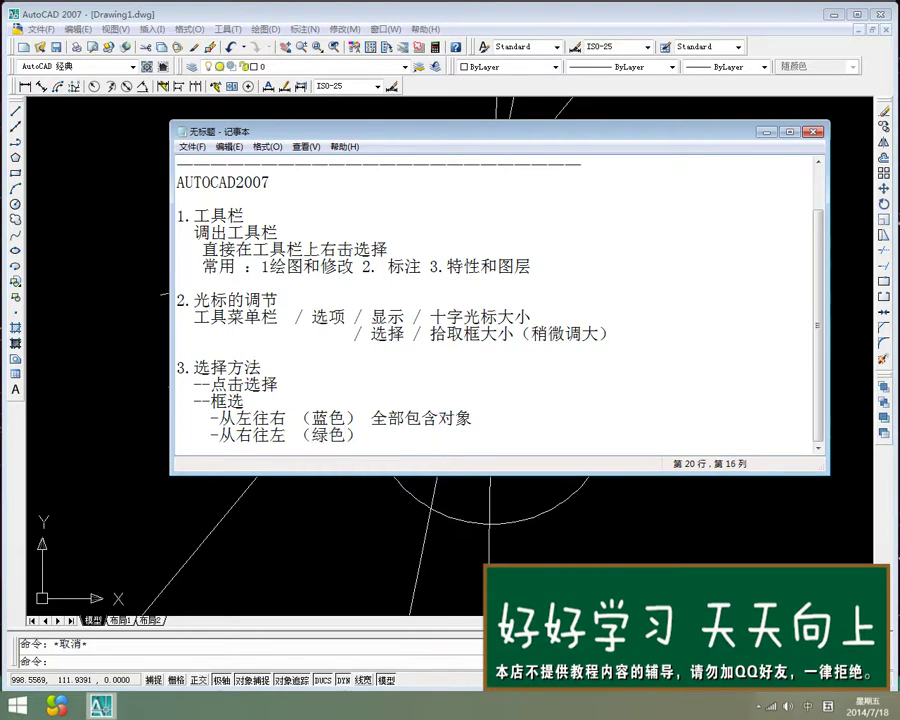
pyautogui.write('zhiyao')
pyautogui.press('space')
pyautogui.write('pengd')
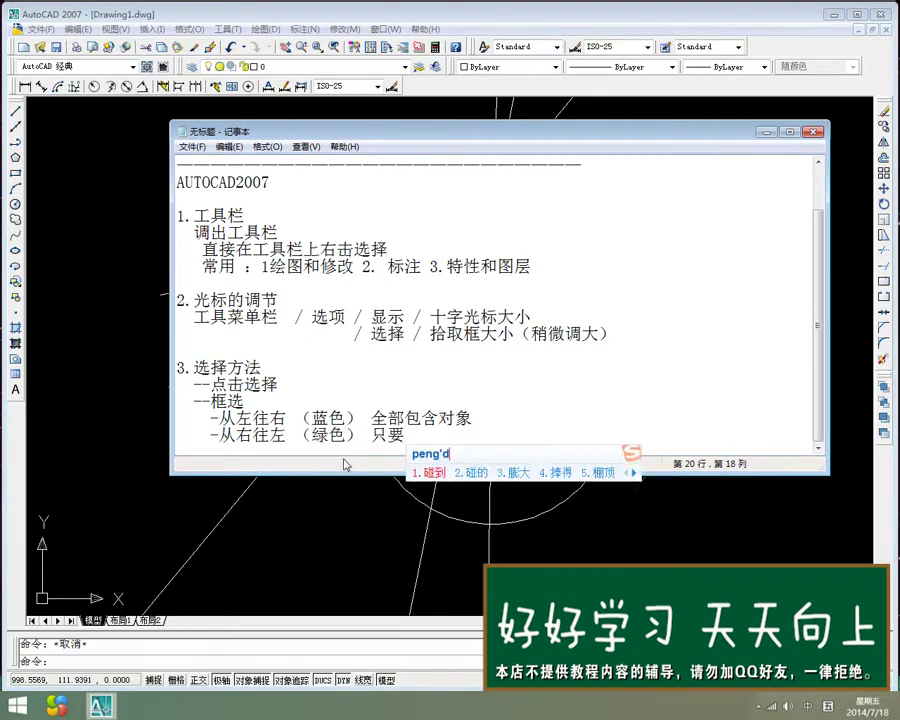
pyautogui.press('space')
pyautogui.write('duixian')
pyautogui.press('space')
pyautogui.write('jike')
pyautogui.press('space')
pyautogui.press('Return')
pyautogui.press('Return')
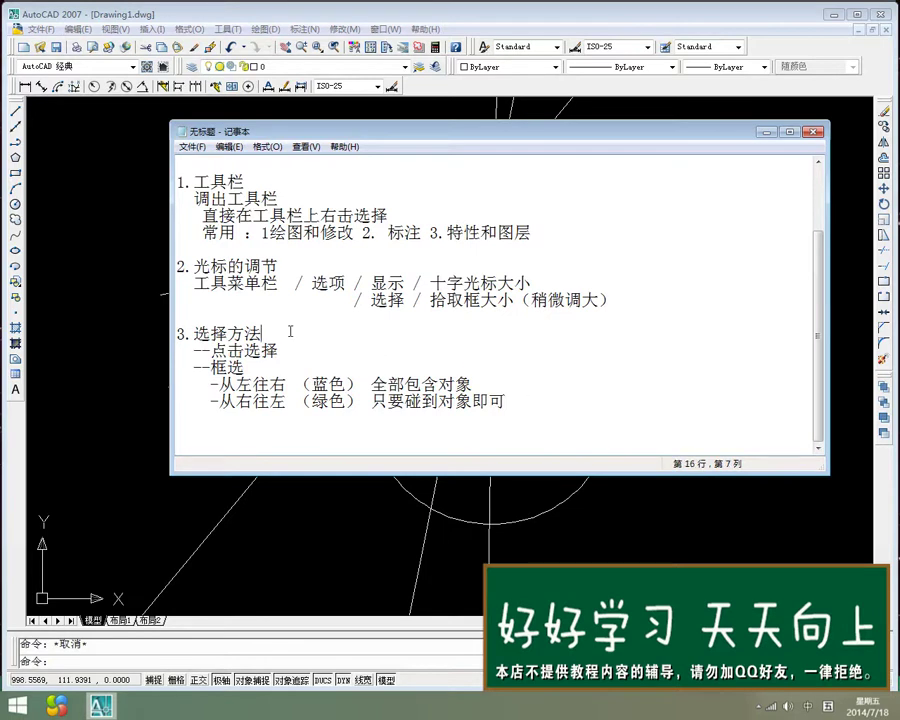
# Step: Insert 左键 after 方法 in the heading, then return to the AutoCAD drawing
pyautogui.write('zuojian')
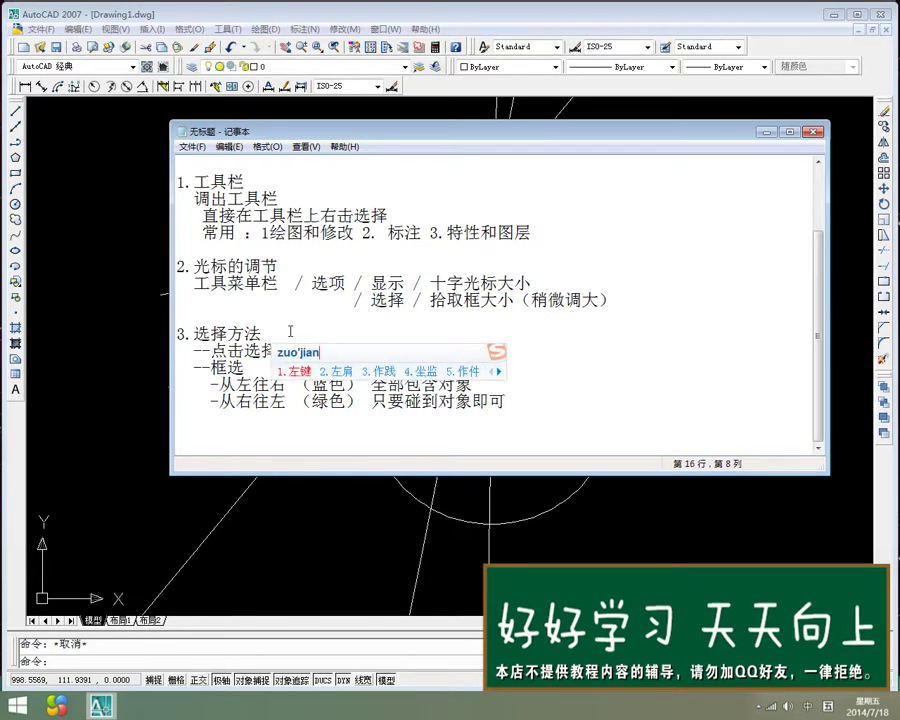
pyautogui.press('space')
pyautogui.press('Down')
pyautogui.press('Down')
pyautogui.press('Down')
pyautogui.press('Down')
pyautogui.press('Down')
pyautogui.press('Down')
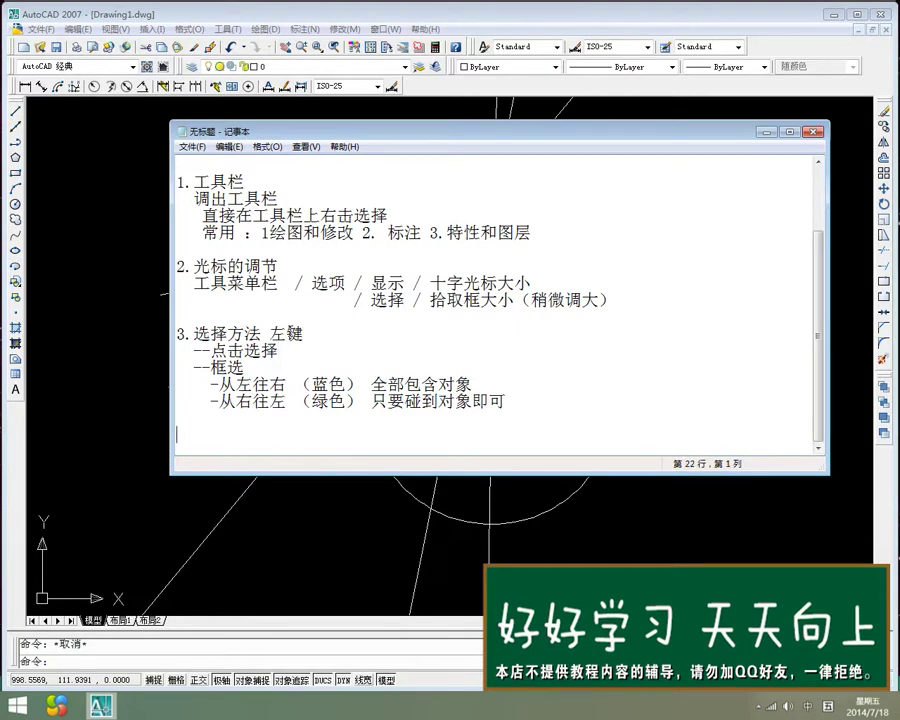
pyautogui.click(57, 238)
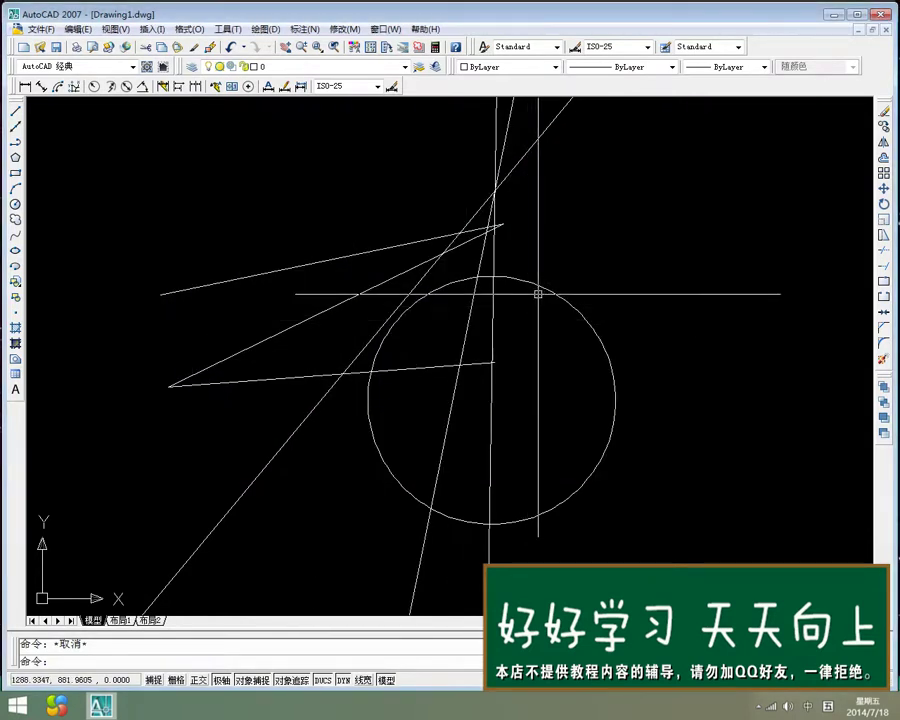
# Step: Show a left-to-right window selection and a right-to-left crossing selection, cancelling each with Esc
pyautogui.click(550, 207)
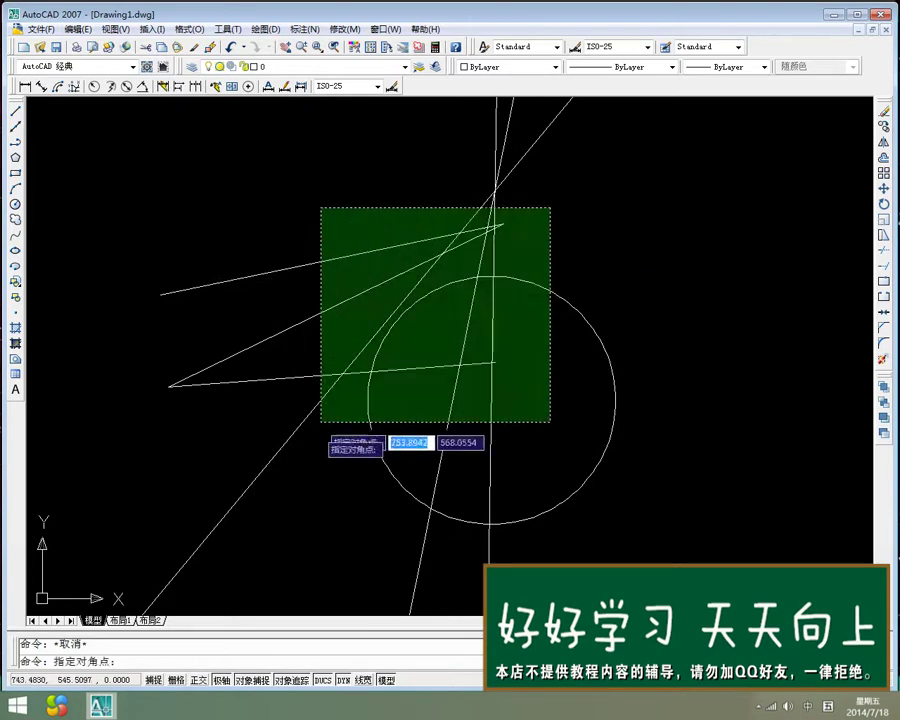
pyautogui.click(320, 422)
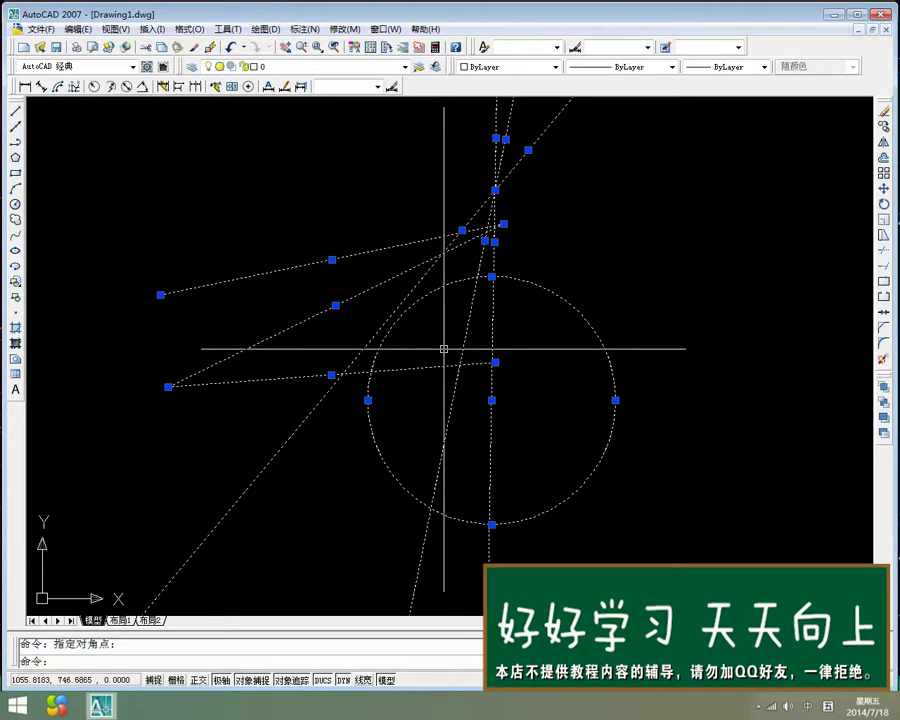
pyautogui.press('Escape')
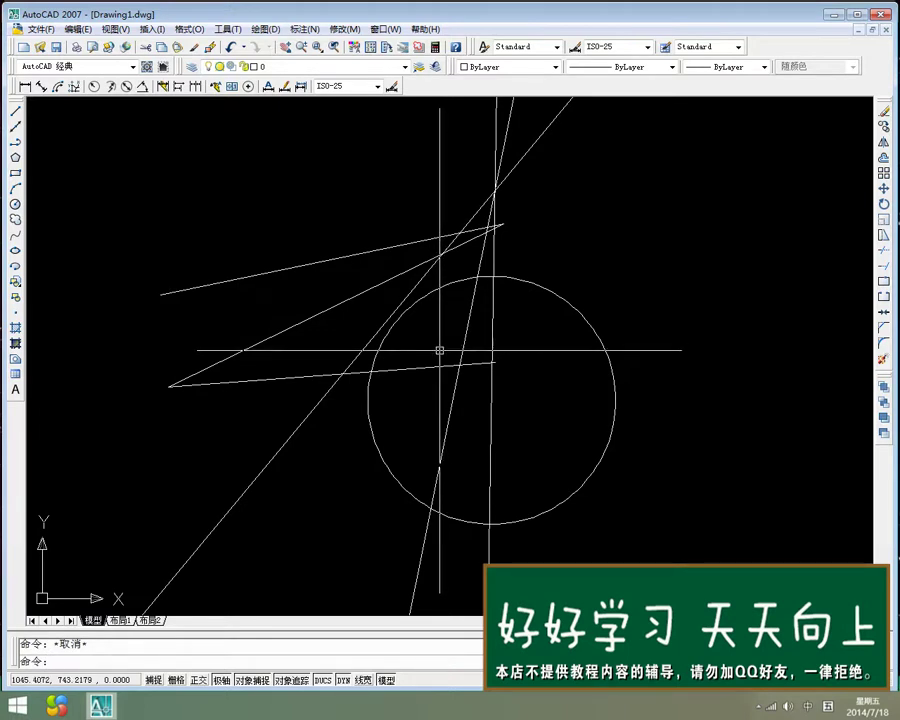
pyautogui.click(532, 223)
pyautogui.click(292, 421)
pyautogui.press('Escape')
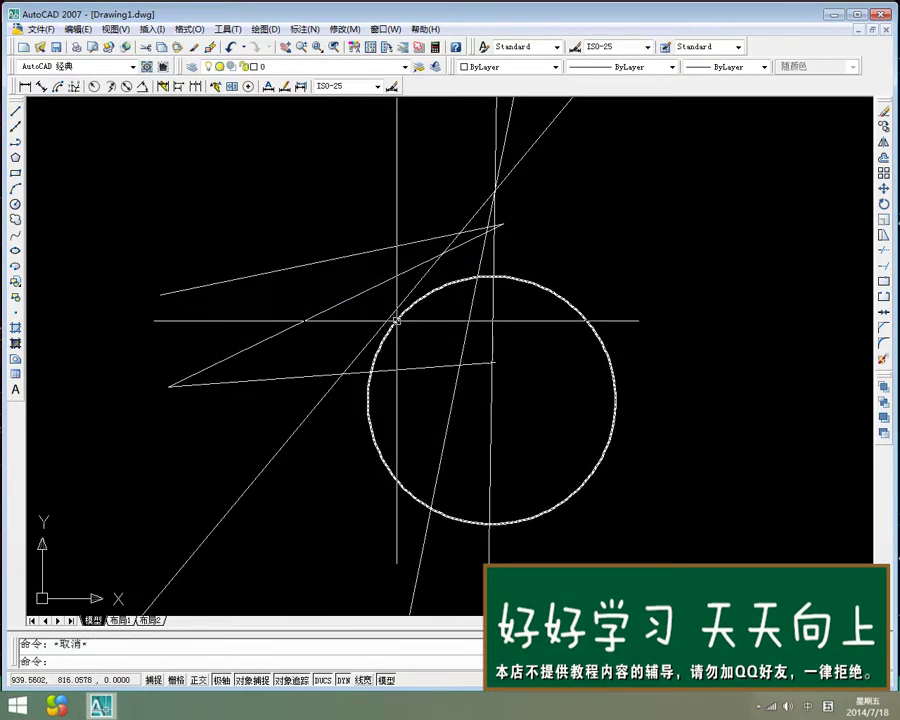
# Step: Crossing-select the three long construction lines and delete them
pyautogui.click(529, 215)
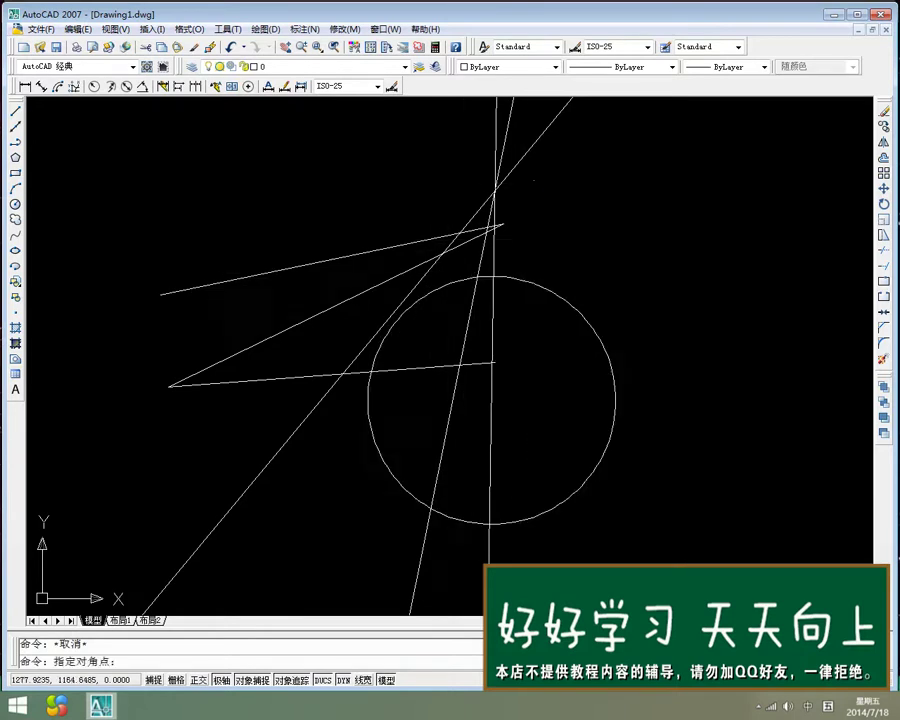
pyautogui.click(458, 202)
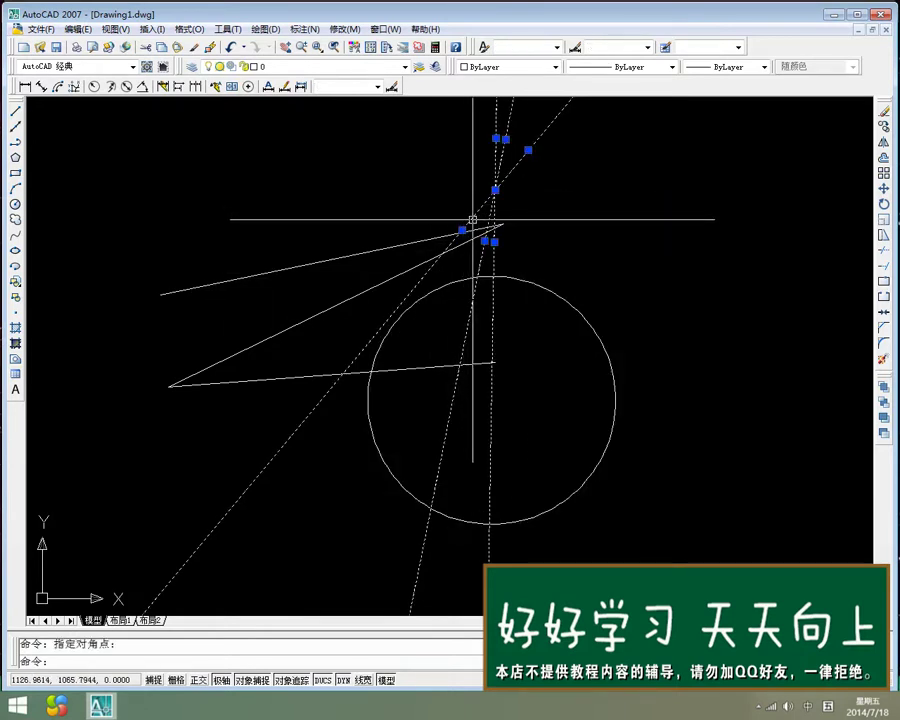
pyautogui.press('Delete')
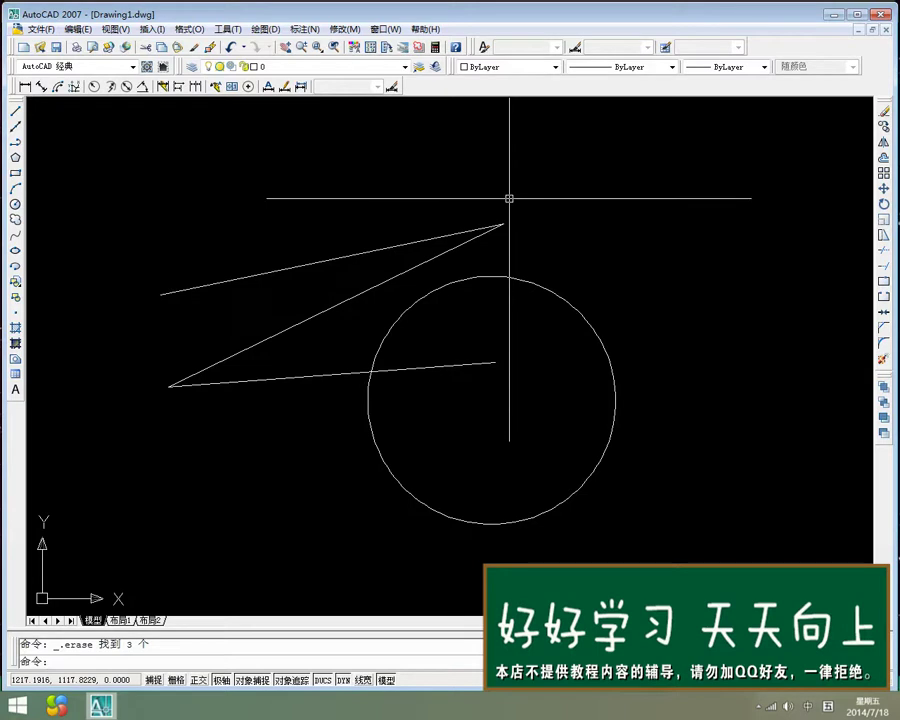
# Step: Crossing-select the two wedge lines and delete them
pyautogui.click(514, 207)
pyautogui.click(490, 240)
pyautogui.press('Delete')
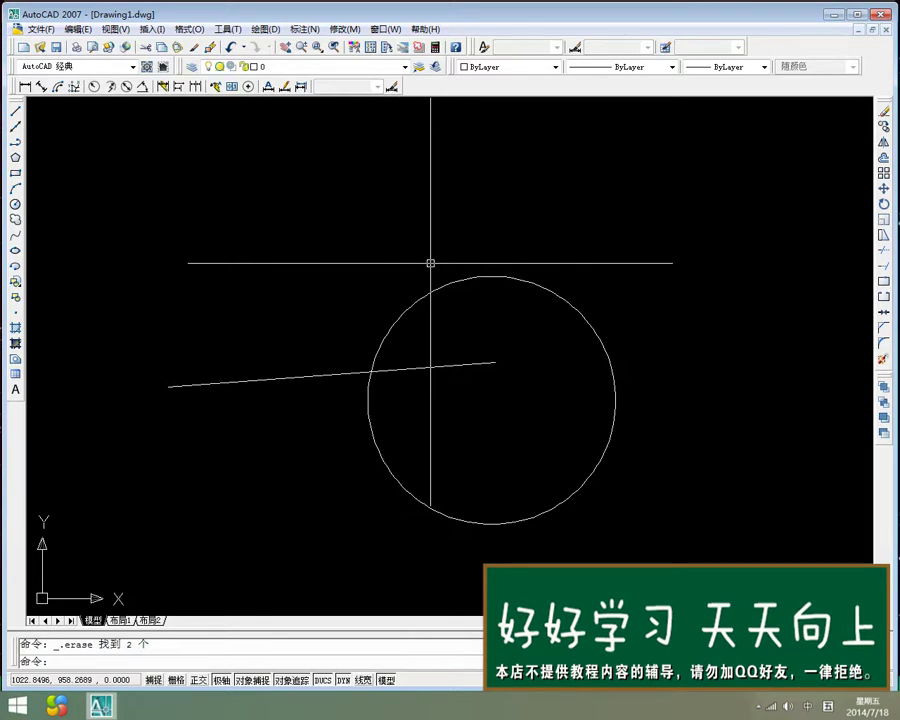
# Step: Undo the erasures with Ctrl+Z, then redo both with Ctrl+Y
pyautogui.hotkey('ctrl', 'z')
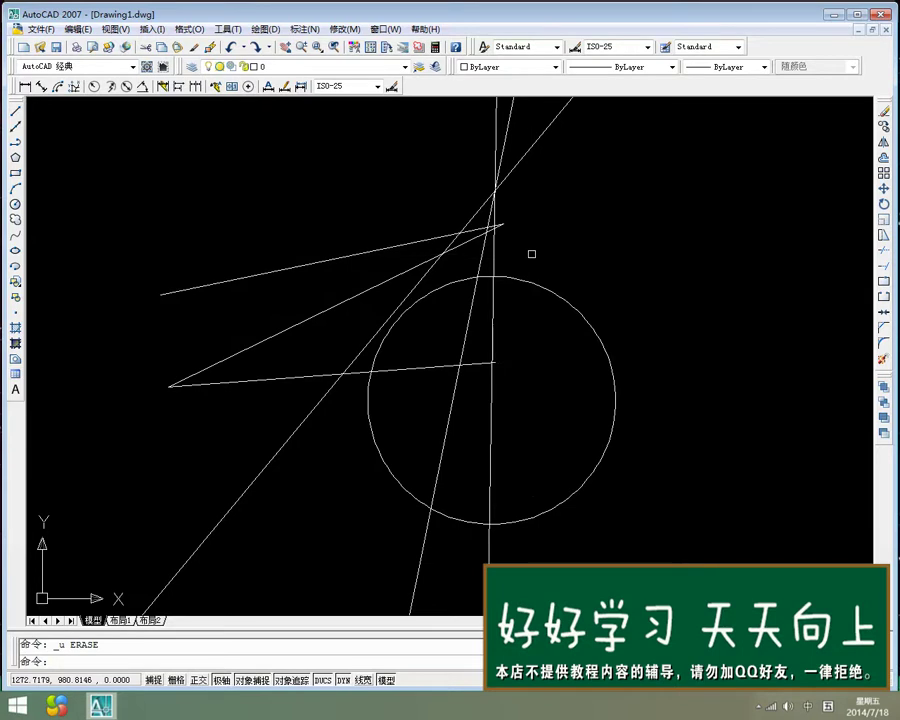
pyautogui.hotkey('ctrl', 'y')
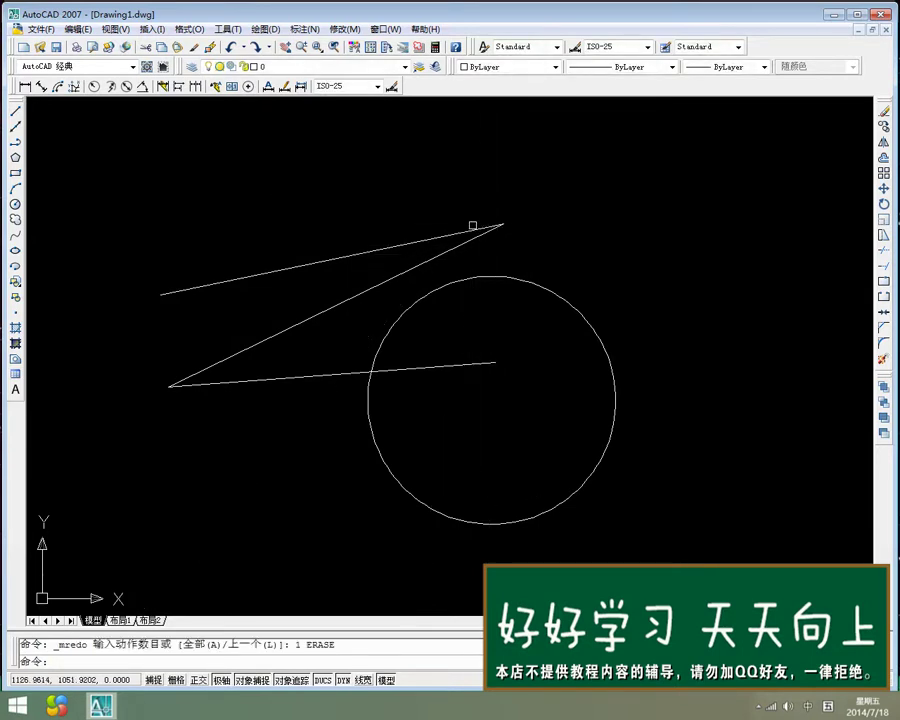
pyautogui.hotkey('ctrl', 'y')
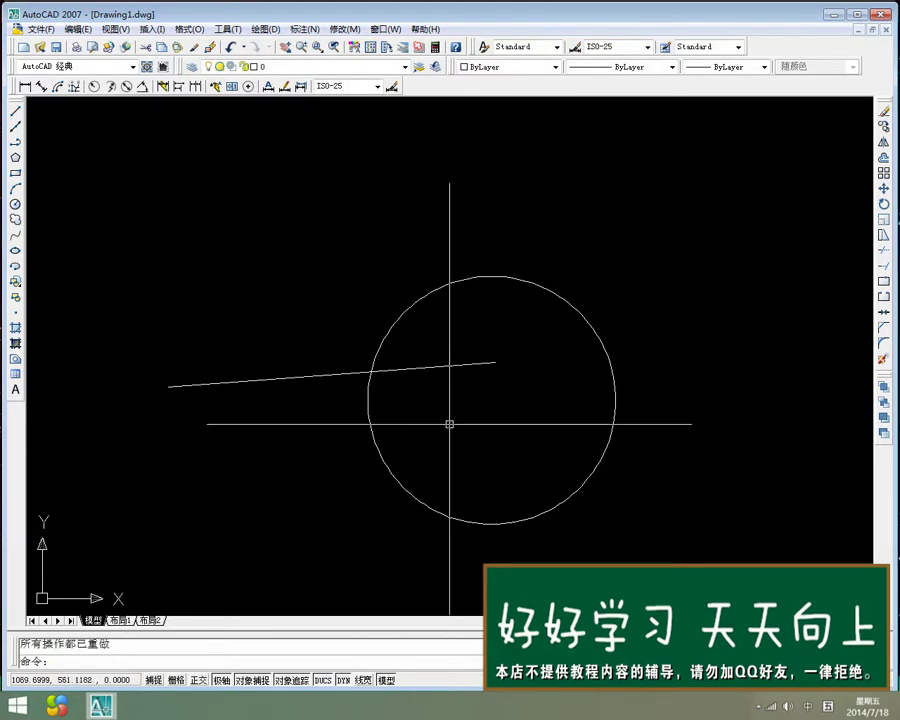
# Step: In the notes, start section 4 with the entry 取消 esc
pyautogui.click(323, 674)
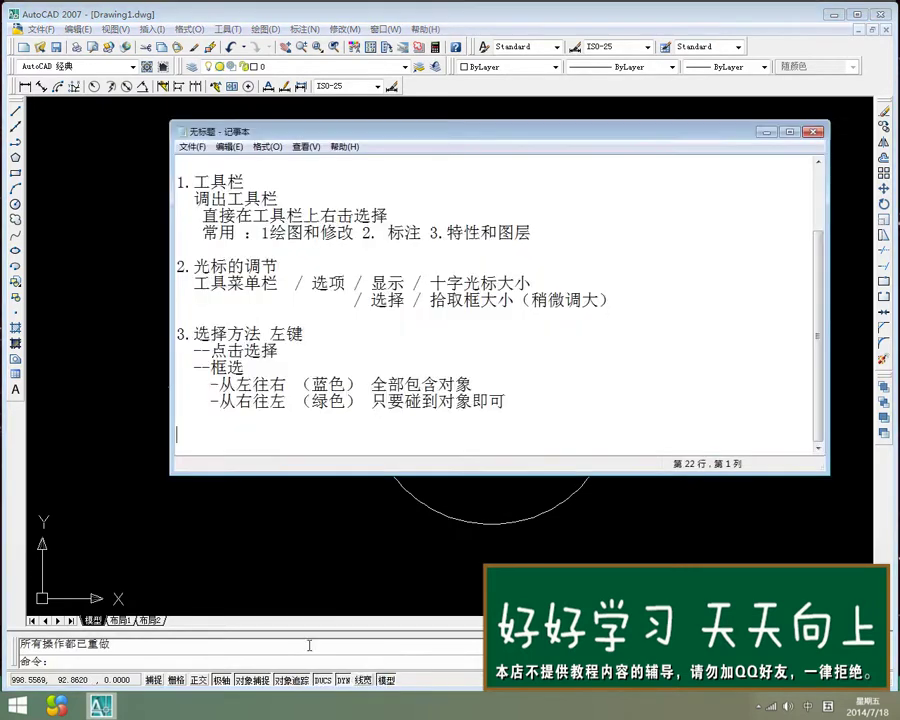
pyautogui.write('4.')
pyautogui.press('Return')
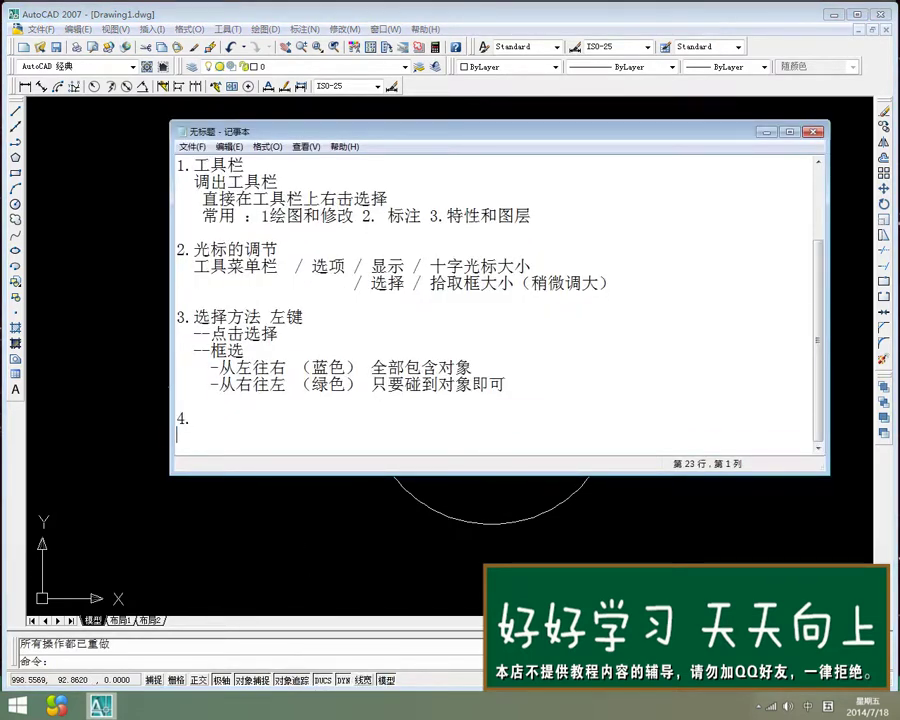
pyautogui.write('取消  ')
pyautogui.write('esc')
pyautogui.press('Return')
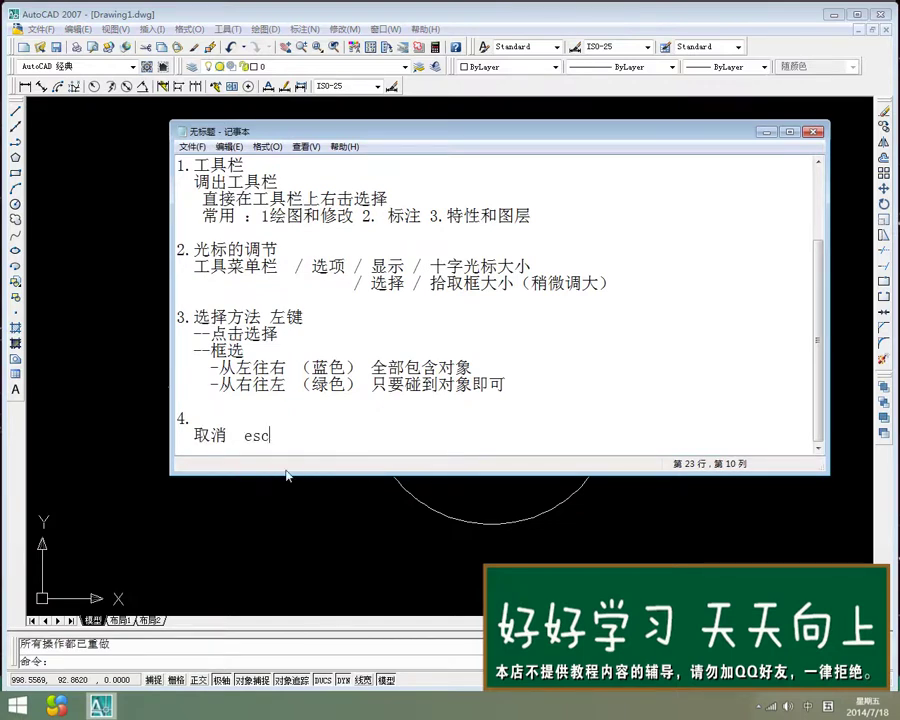
pyautogui.press('Return')
# Step: Add the entry 删除 delete （删除选中对象）
pyautogui.write('sn')
pyautogui.press('BackSpace')
pyautogui.write('a')
pyautogui.press('BackSpace')
pyautogui.write('h')
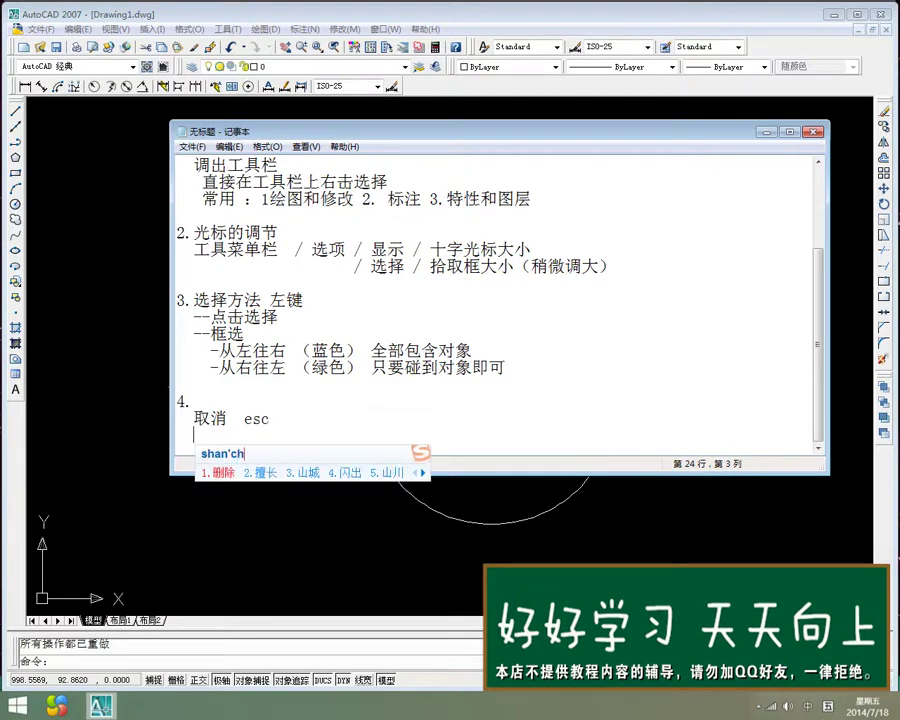
pyautogui.write('anch删除  delete ')
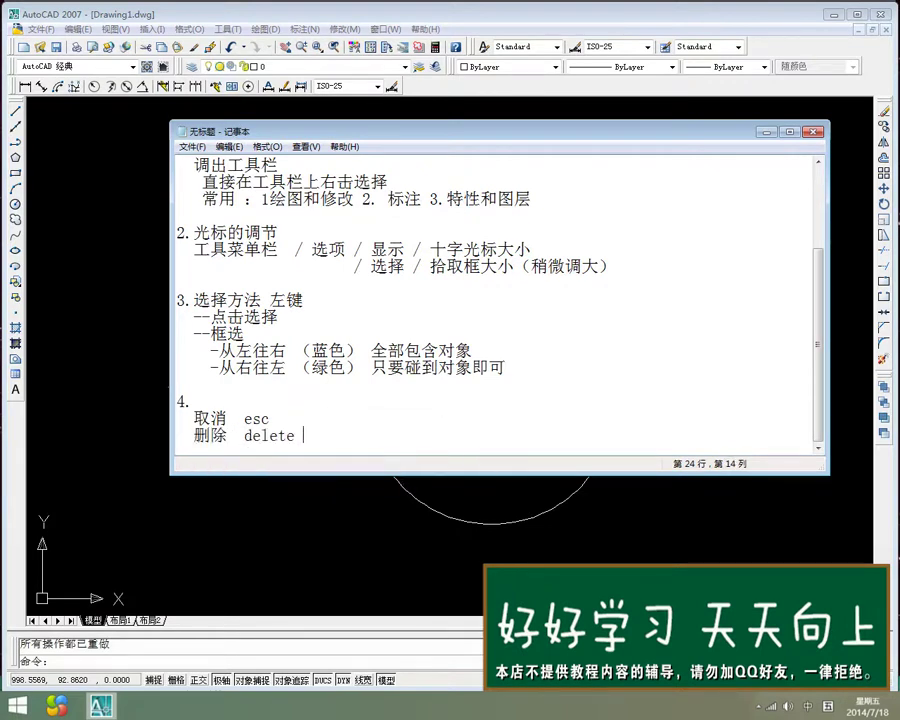
pyautogui.write('（）')
pyautogui.press('Left')
pyautogui.write('shancvhu')
pyautogui.press('BackSpace')
pyautogui.press('BackSpace')
pyautogui.press('BackSpace')
pyautogui.write('h')
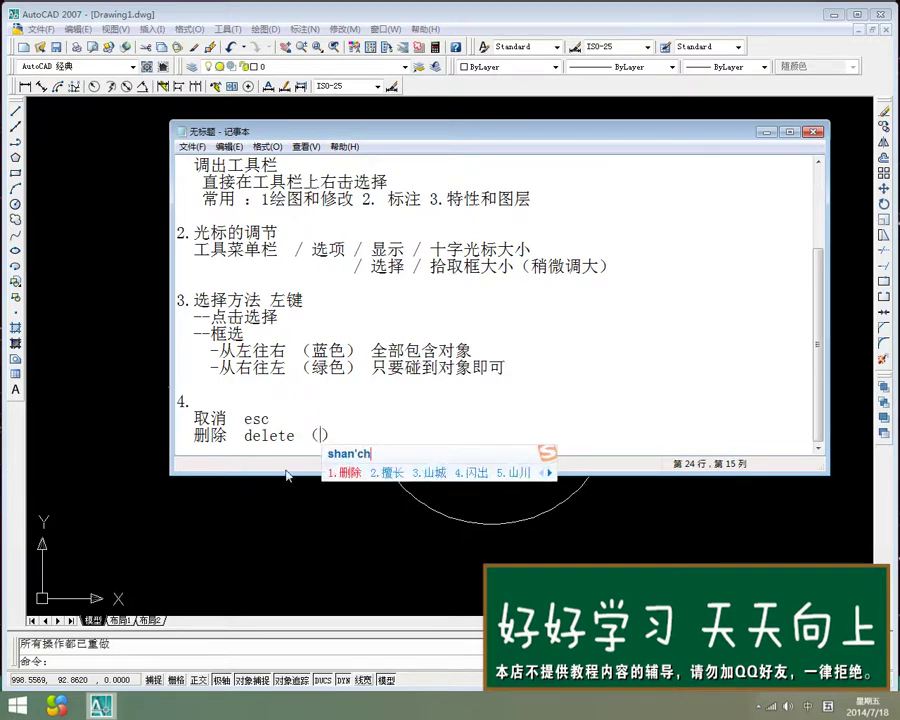
pyautogui.press('space')
pyautogui.write("xuan'zh")
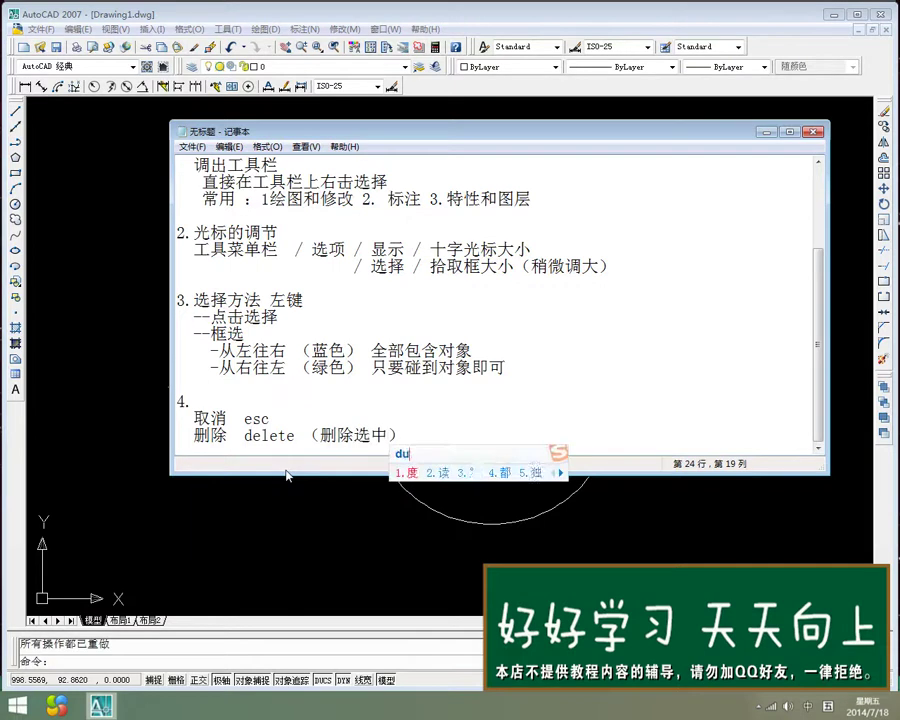
pyautogui.write('对象')
pyautogui.press('Return')
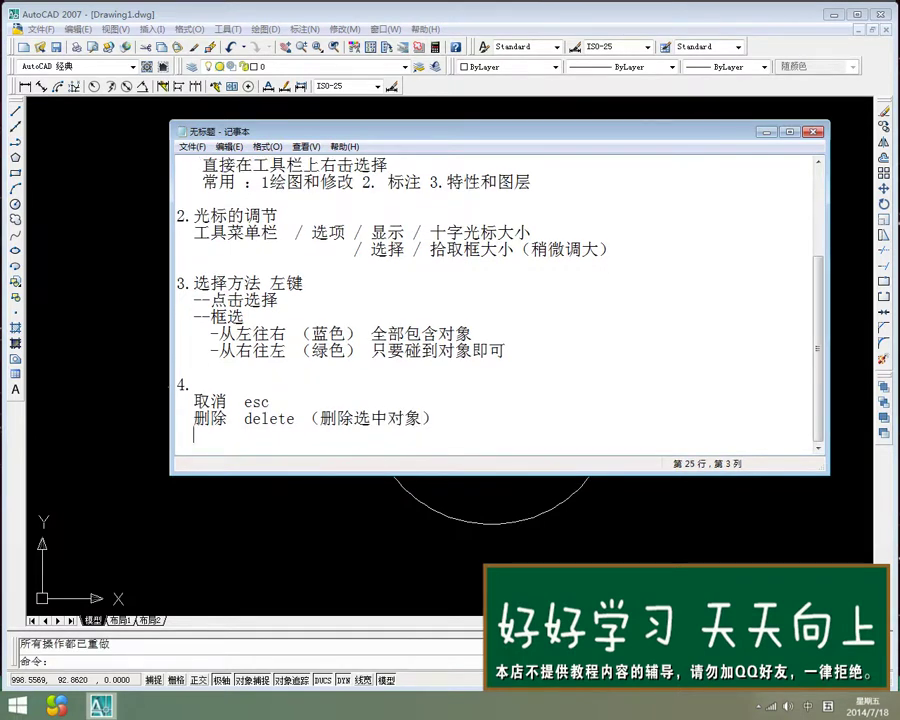
# Step: Add the entries 撤销 ctrl+z and 重做 ctrl+y, followed by blank lines
pyautogui.write('撤销  ')
pyautogui.write('ctrl')
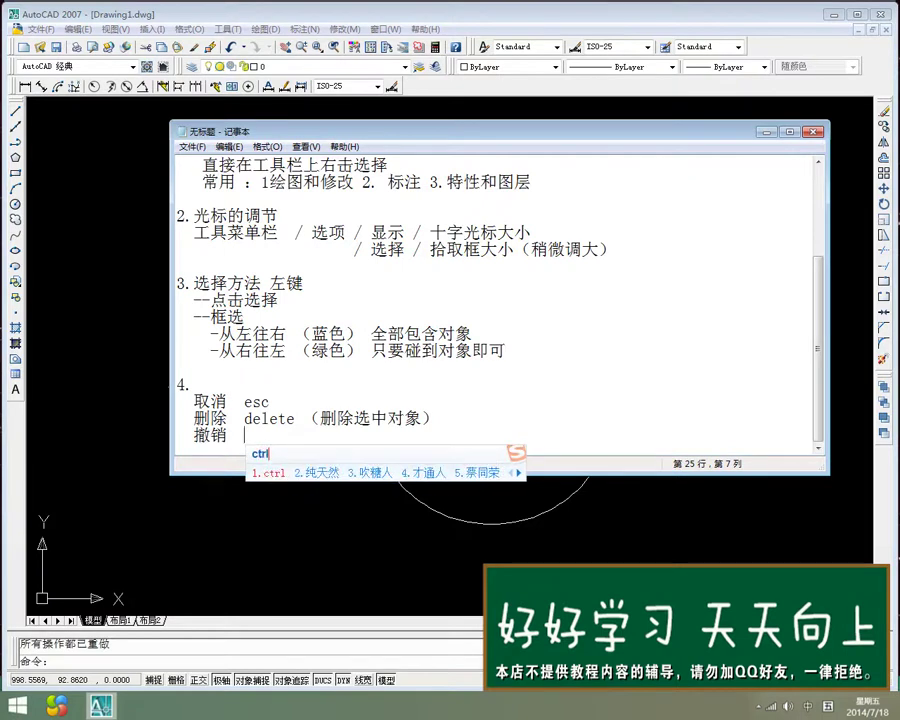
pyautogui.write('+z')
pyautogui.press('Return')
pyautogui.press('Return')
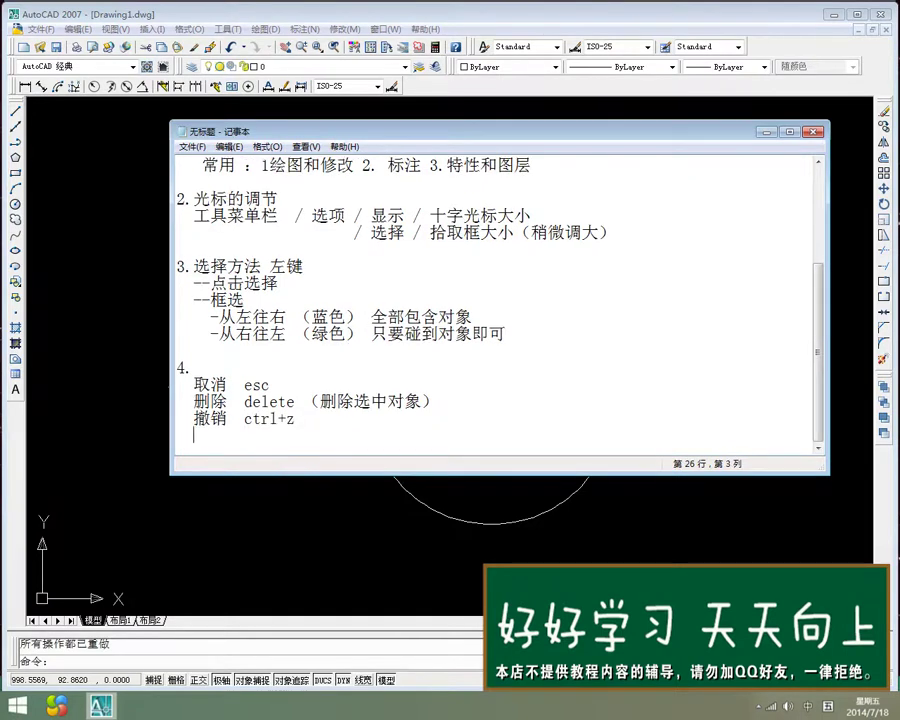
pyautogui.write("chon'h")
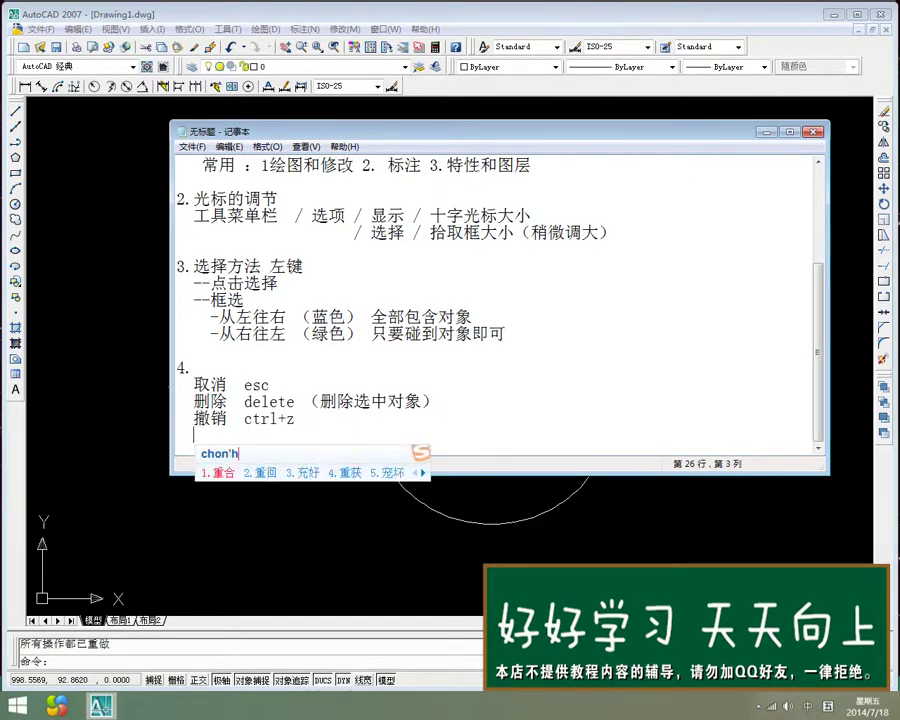
pyautogui.write('gzu')
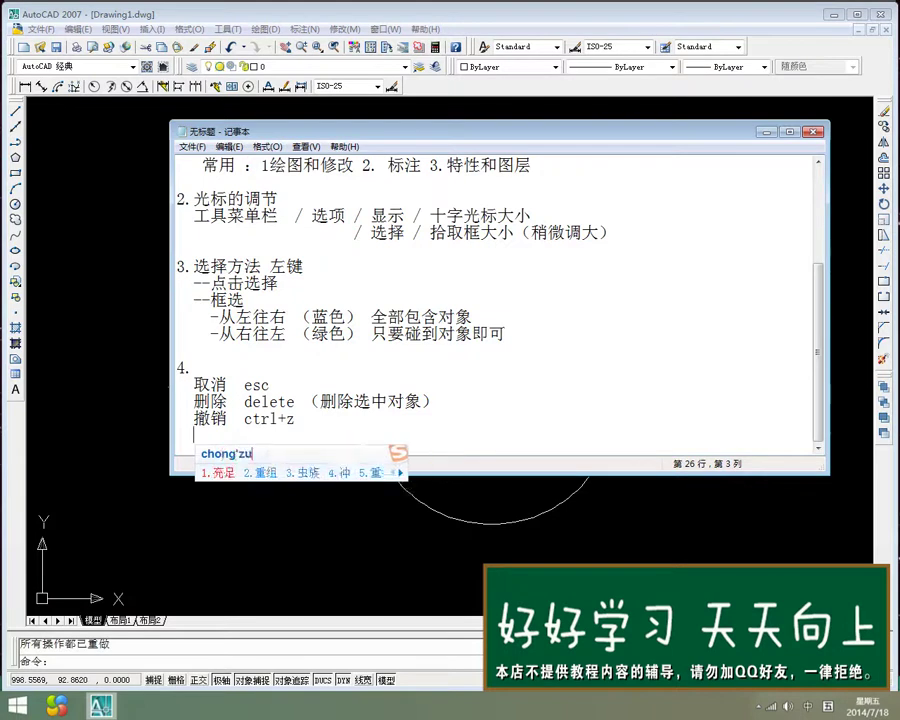
pyautogui.write('o')
pyautogui.press('space')
pyautogui.write('ctrl')
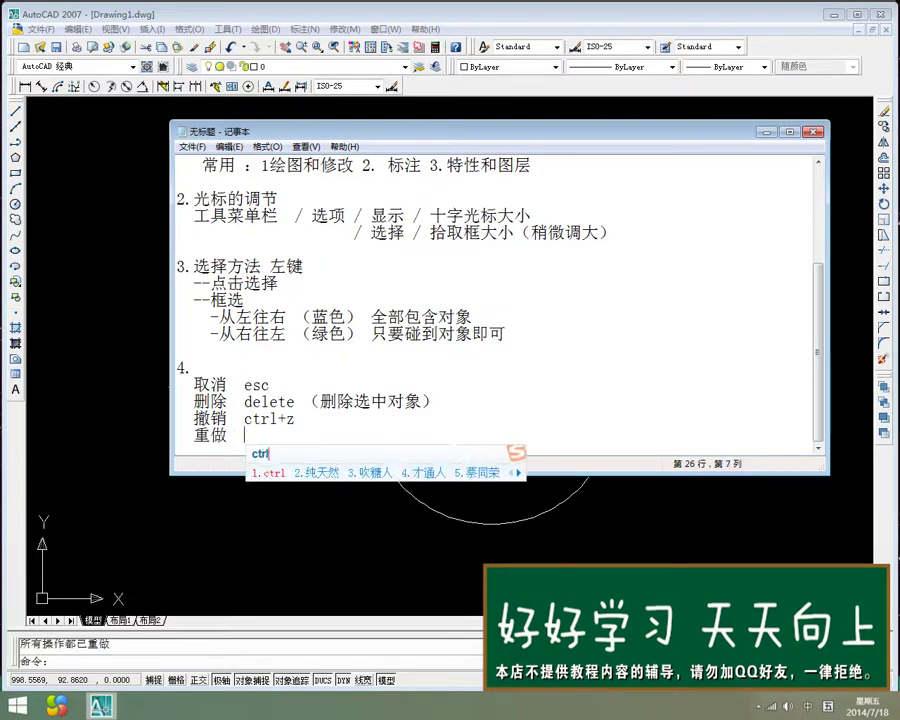
pyautogui.write('+y')
pyautogui.press('Return')
pyautogui.press('Return')
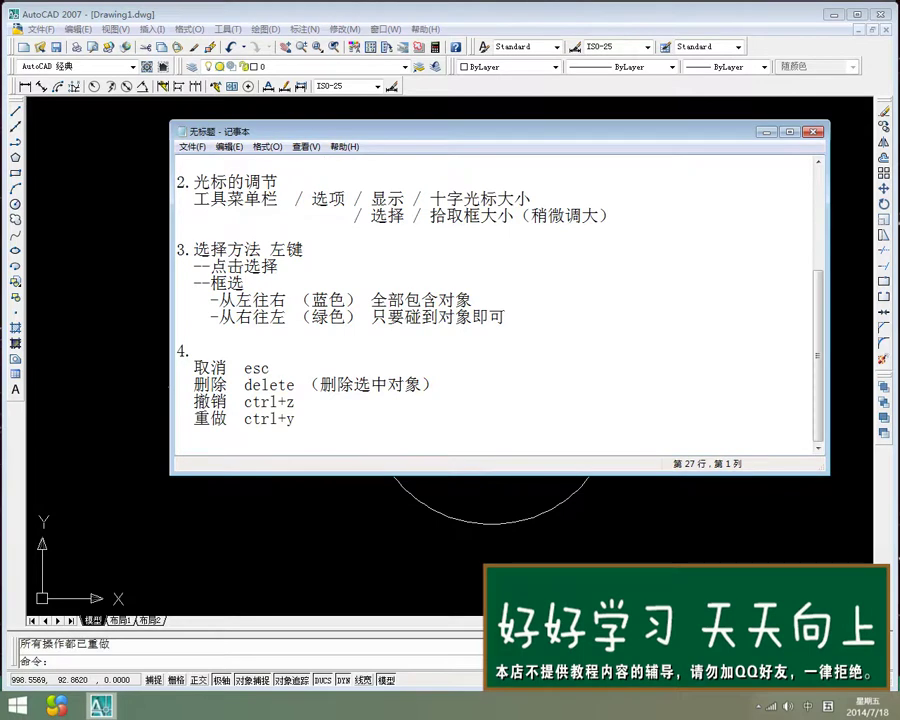
pyautogui.press('Return')
pyautogui.press('Return')
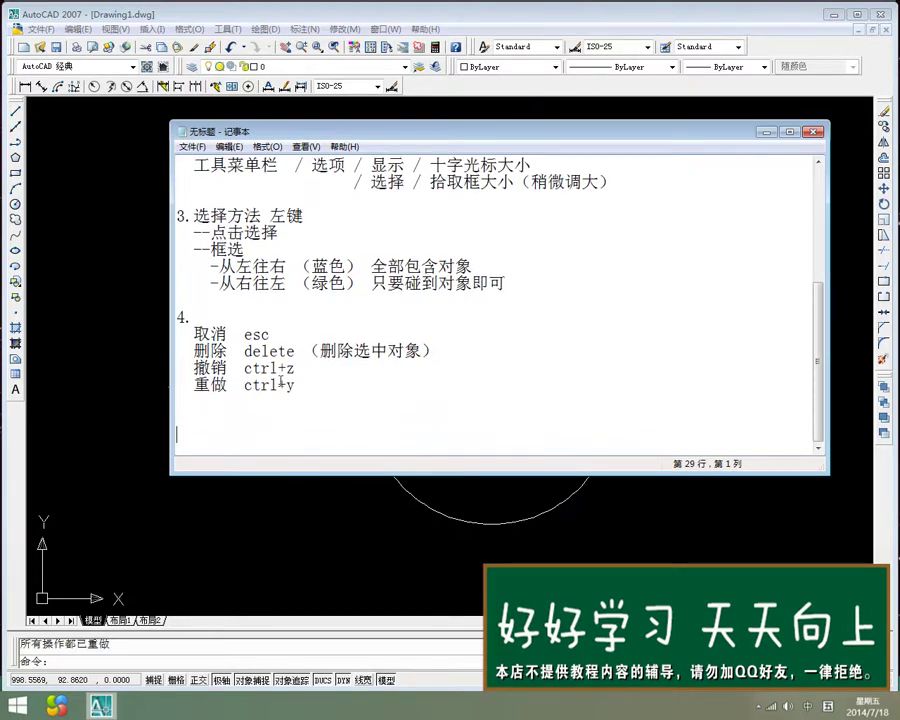
# Step: Minimize AutoCAD and the notes, then open the Computer window from the desktop
pyautogui.click(148, 366)
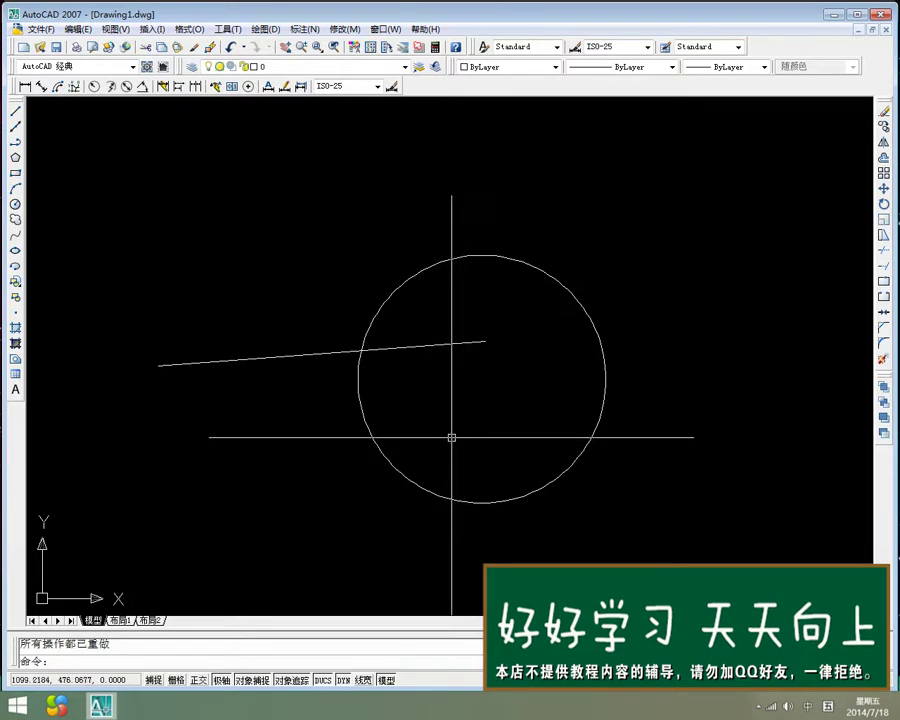
pyautogui.click(830, 14)
pyautogui.click(762, 133)
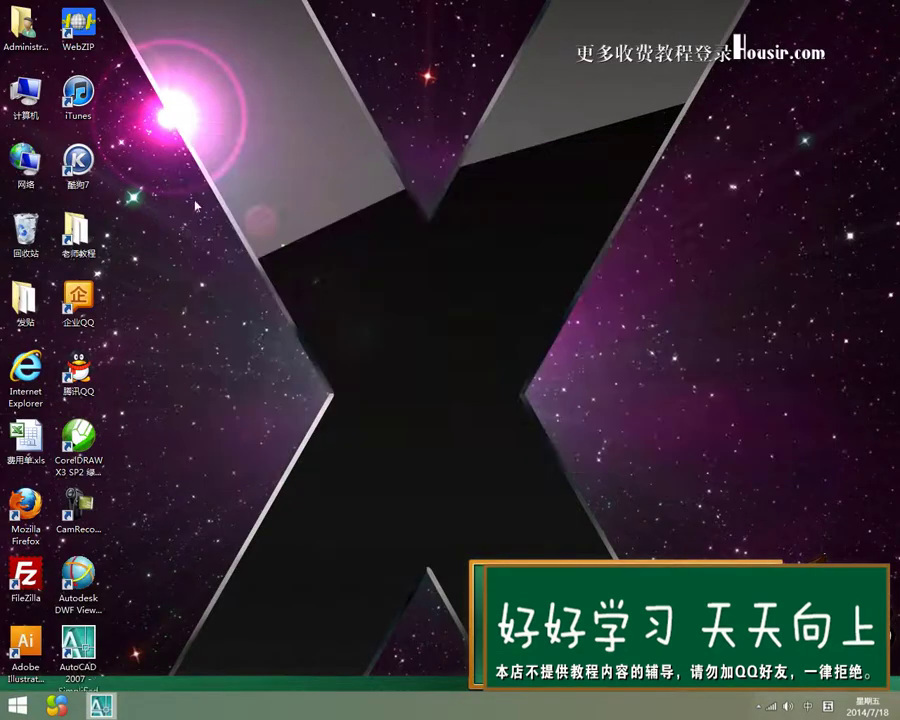
pyautogui.doubleClick(25, 95)
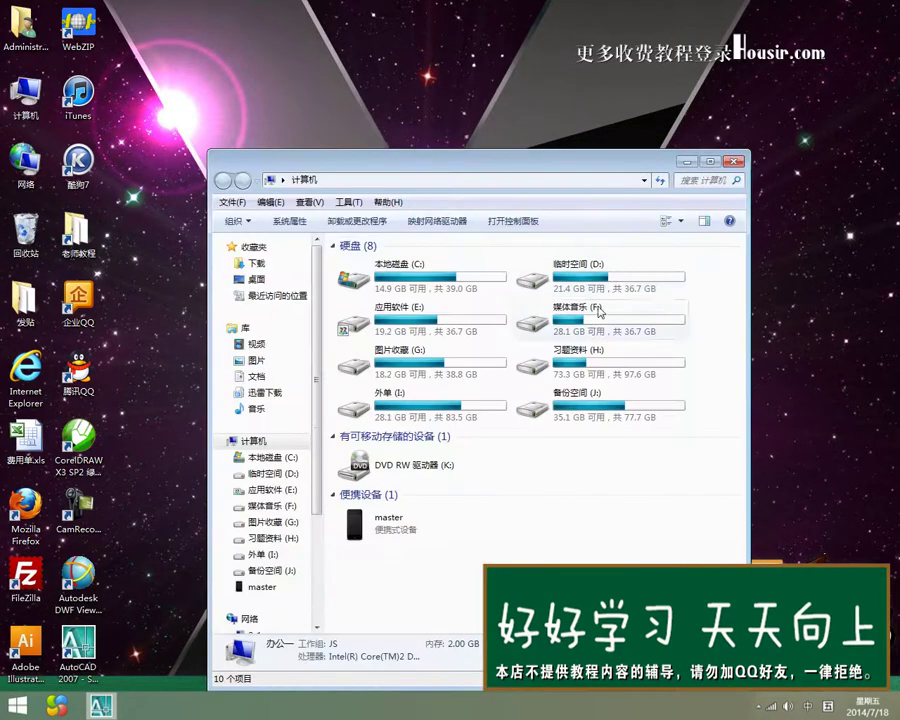
# Step: Browse H: > 习题资料 > AutoCAD习题 > 建筑 and open 南博湾3-702户型.dwg, dismissing the first warning
pyautogui.doubleClick(565, 380)
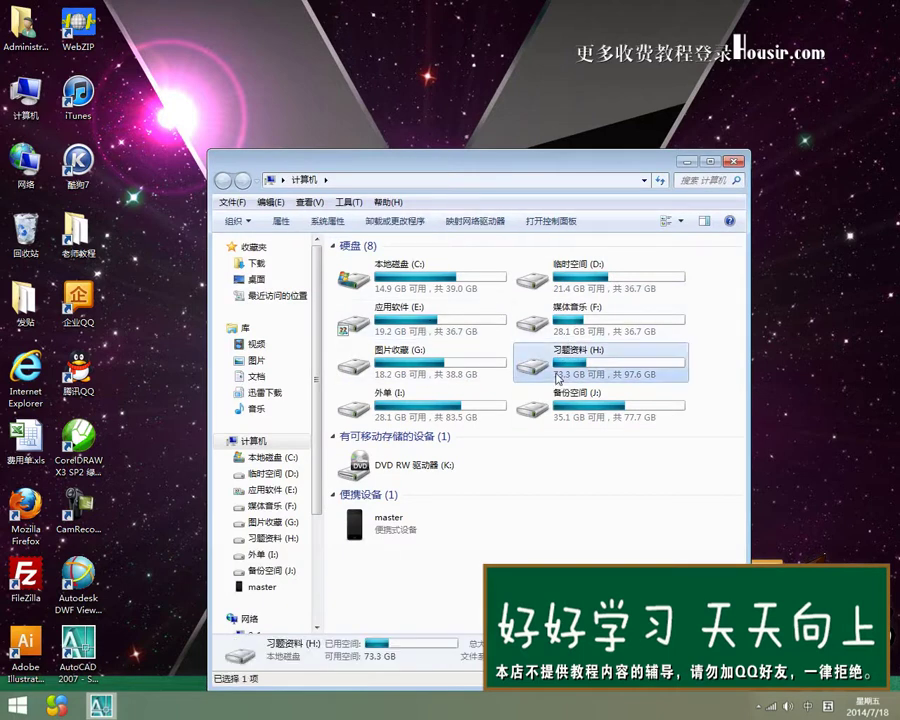
pyautogui.doubleClick(700, 278)
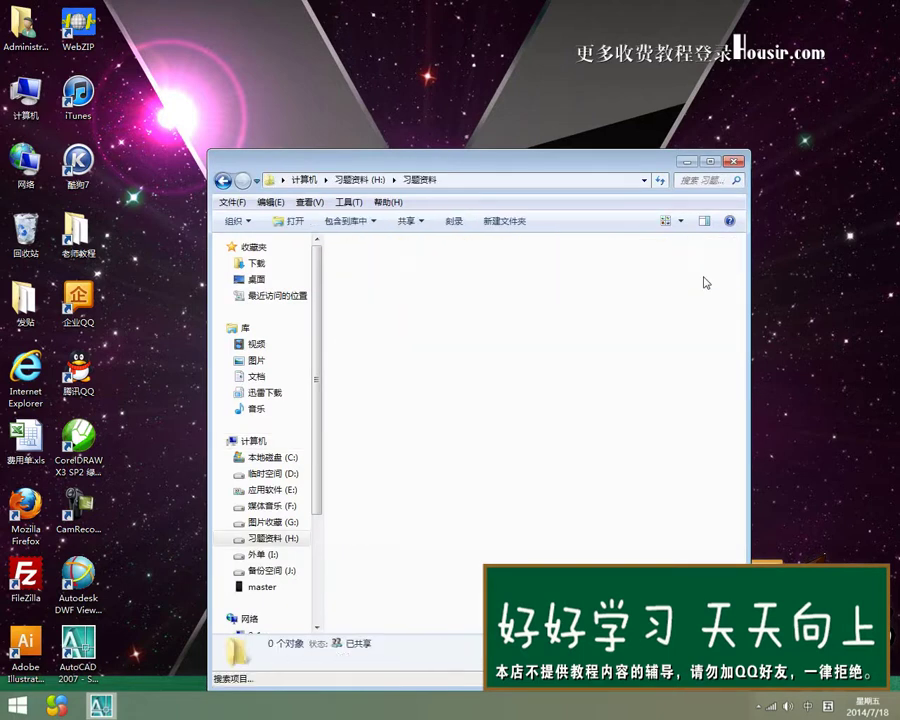
pyautogui.doubleClick(535, 262)
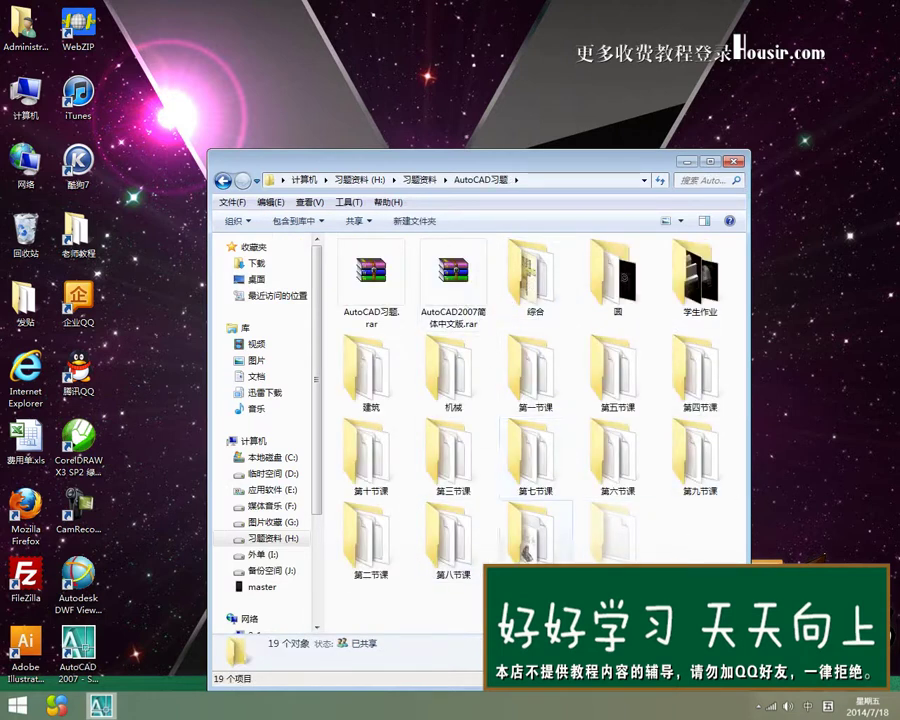
pyautogui.doubleClick(383, 387)
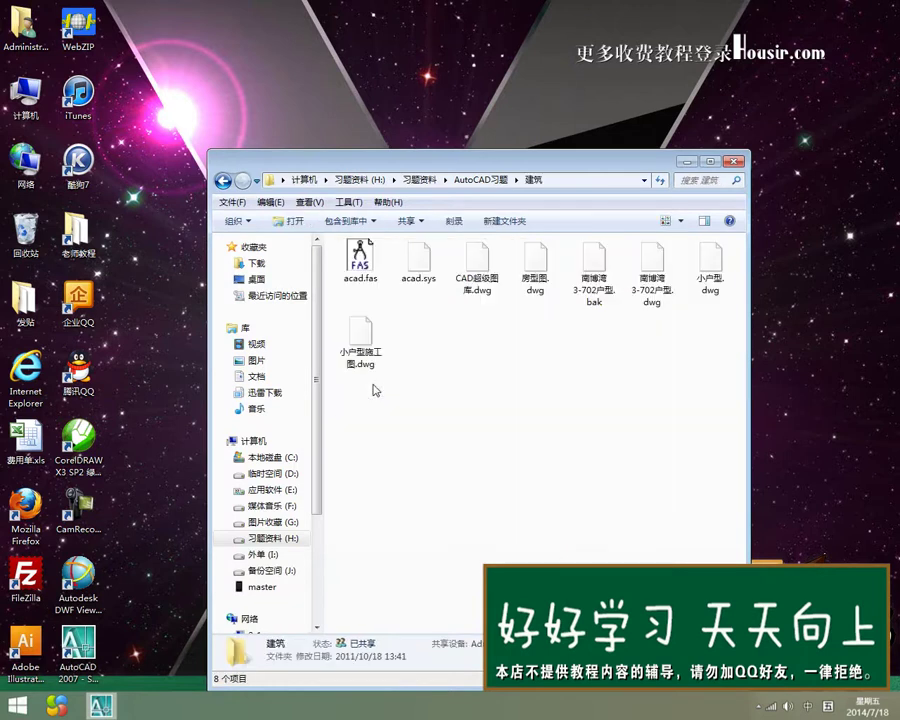
pyautogui.doubleClick(652, 268)
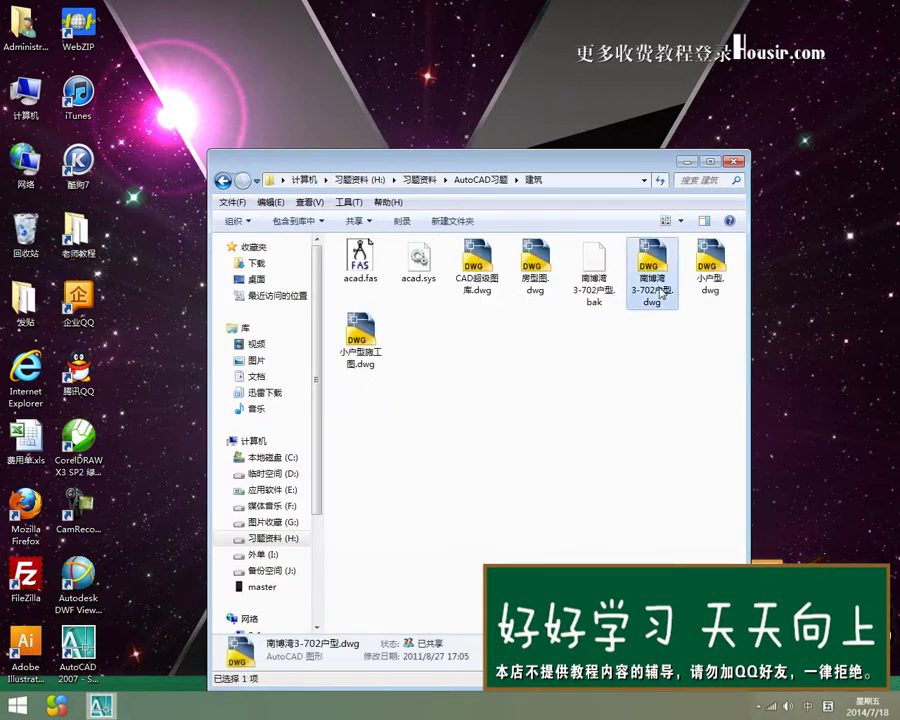
pyautogui.click(458, 410)
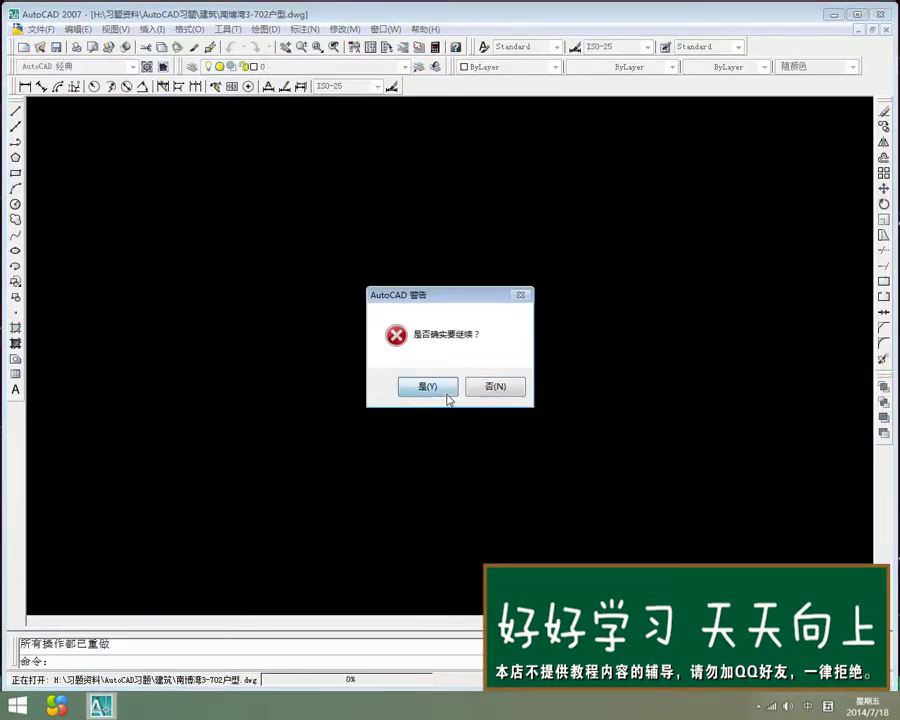
# Step: Confirm opening, accept the substitute DIM font, and zoom to fit the whole floor plan
pyautogui.click(446, 392)
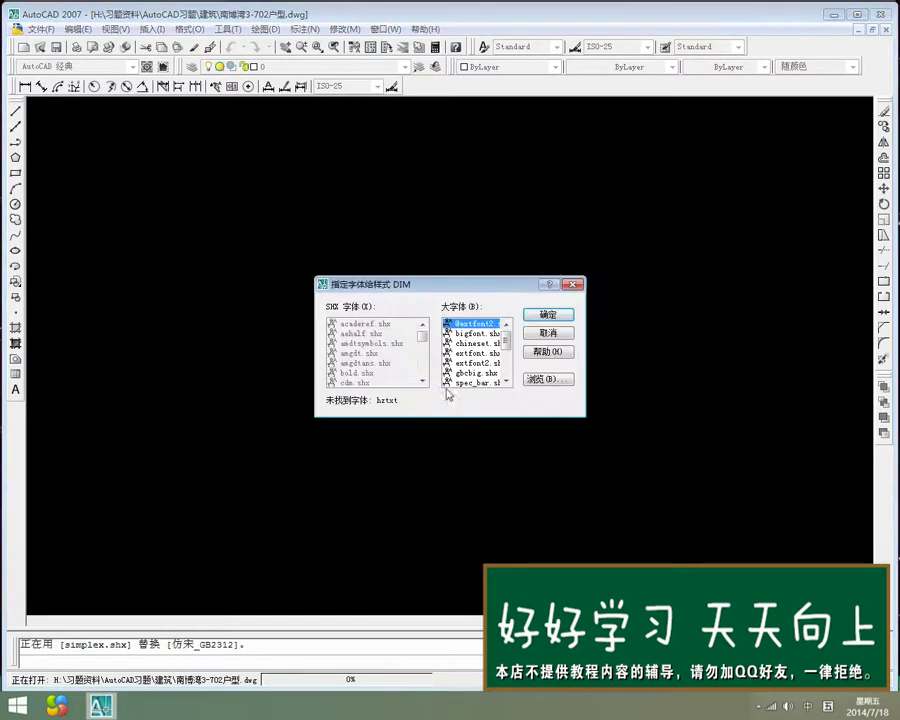
pyautogui.click(540, 316)
pyautogui.scroll(-2, 500, 375)
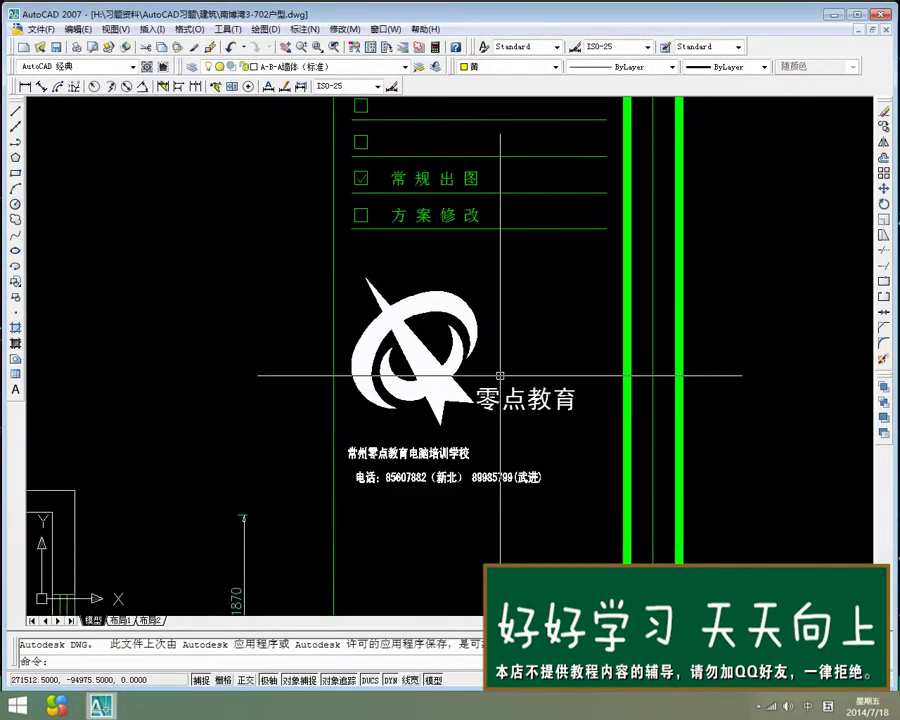
pyautogui.scroll(-2, 500, 375)
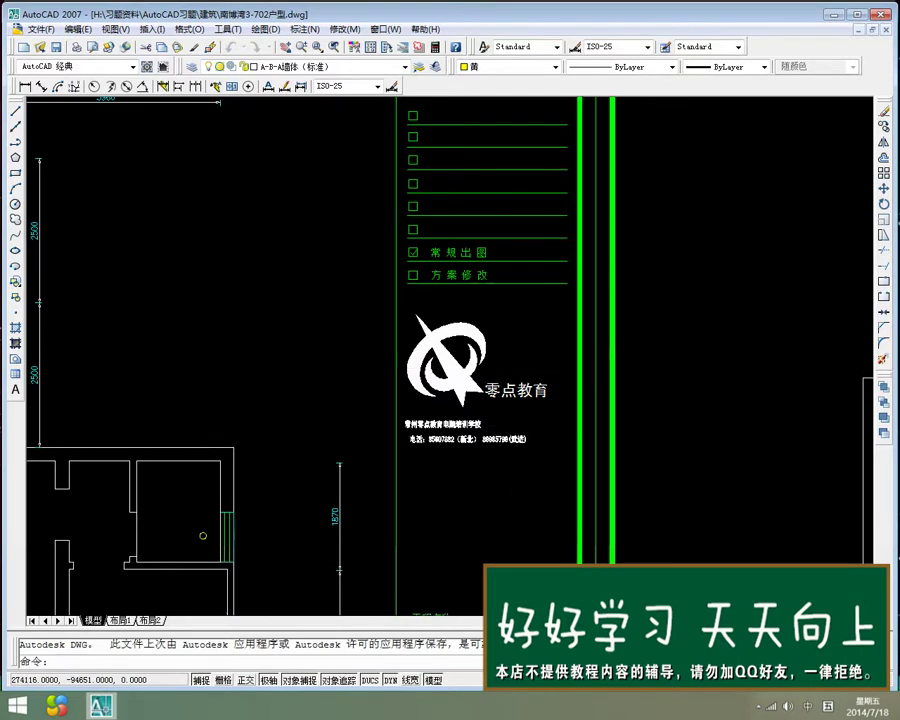
pyautogui.middleClick(648, 356)
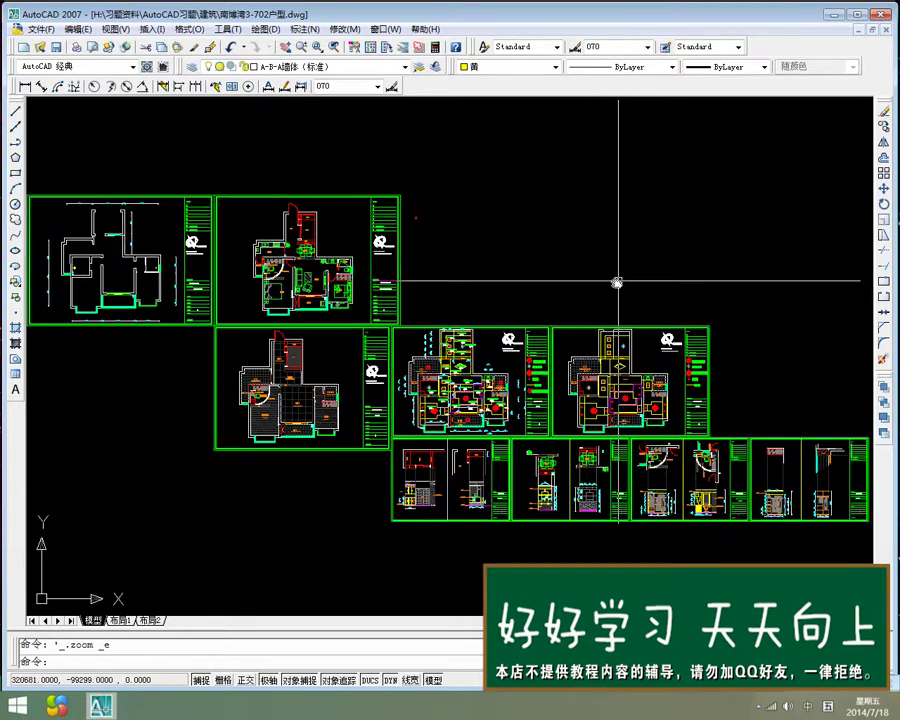
# Step: Draw a test circle in empty canvas with C, then window-select and delete it
pyautogui.moveTo(615, 281); pyautogui.dragTo(265, 478, button='middle')
pyautogui.write('c')
pyautogui.press('Return')
pyautogui.click(843, 111)
pyautogui.click(826, 125)
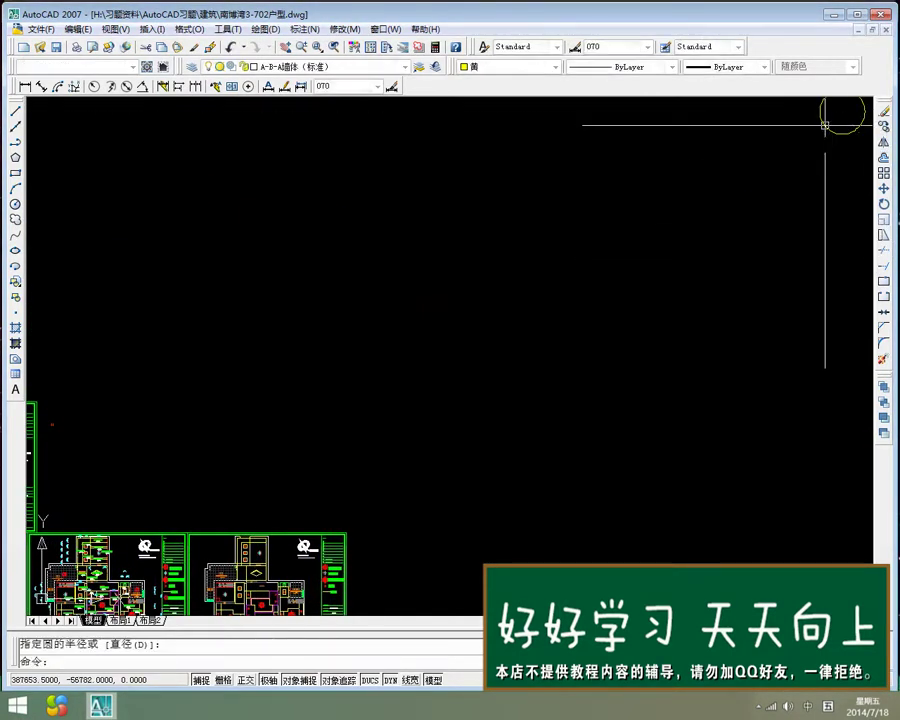
pyautogui.middleClick(634, 384)
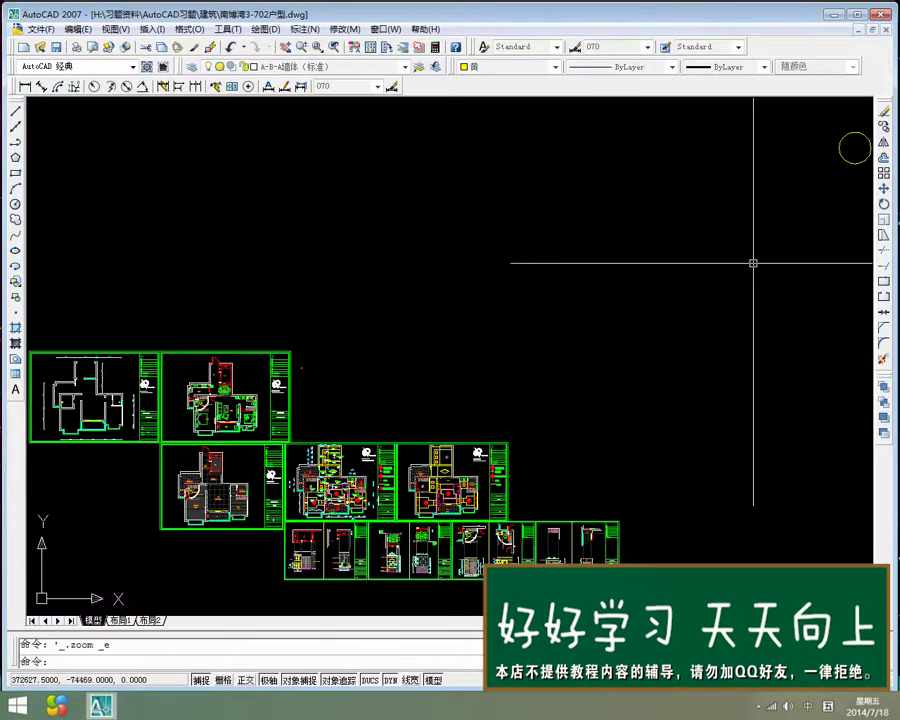
pyautogui.click(850, 140)
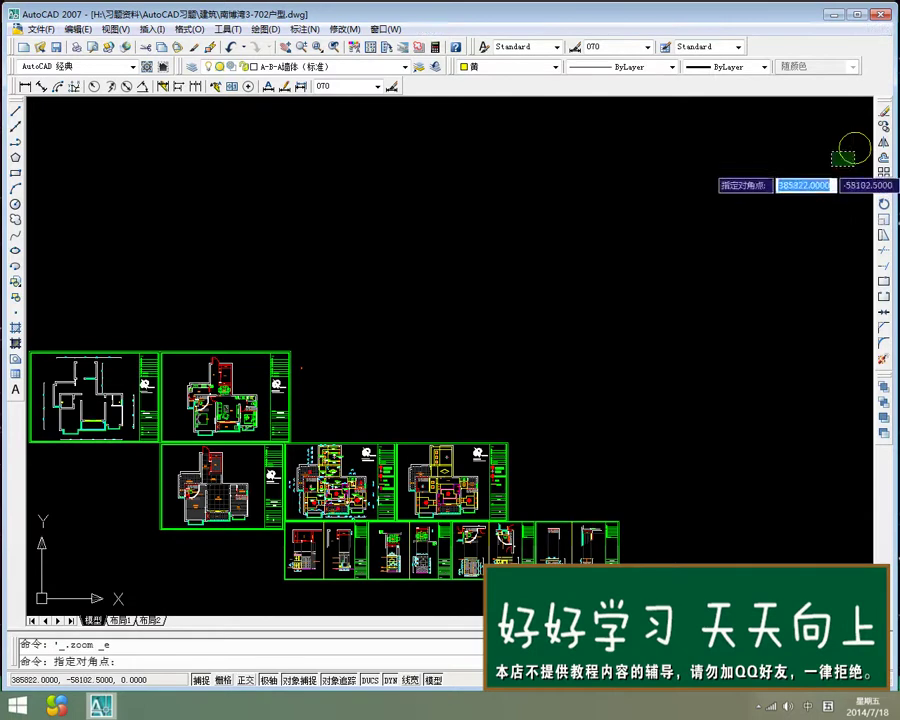
pyautogui.click(836, 162)
pyautogui.press('Delete')
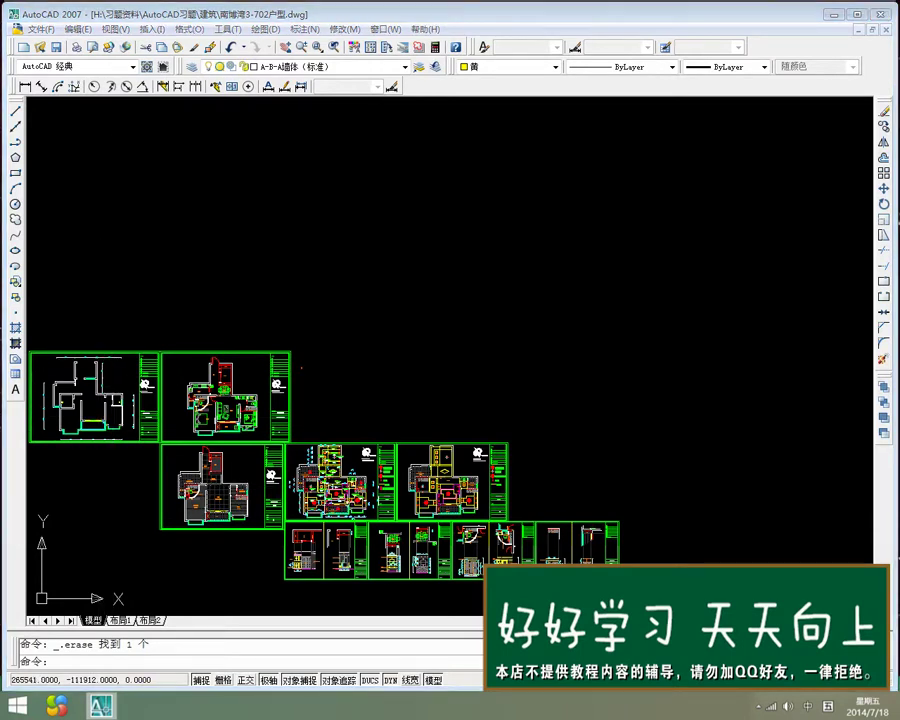
# Step: Zoom and pan across the floor-plan sheets to bring the first sheet into view
pyautogui.scroll(-2, 108, 482)
pyautogui.scroll(1, 108, 485)
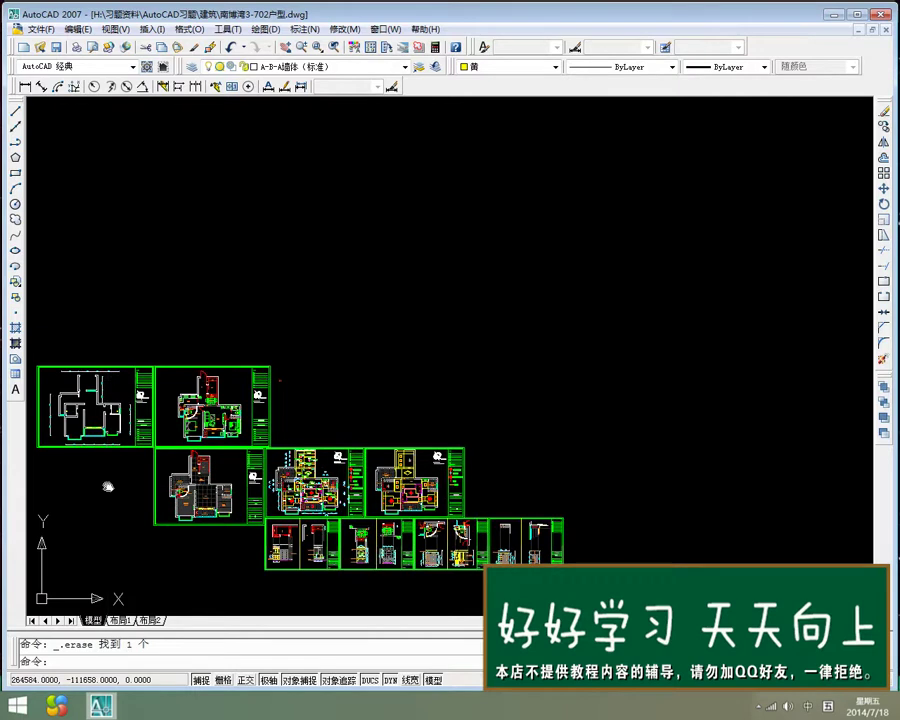
pyautogui.moveTo(108, 487)
pyautogui.mouseDown(button='middle')
pyautogui.moveTo(155, 466)
pyautogui.moveTo(434, 428)
pyautogui.moveTo(428, 432)
pyautogui.mouseUp(button='middle')
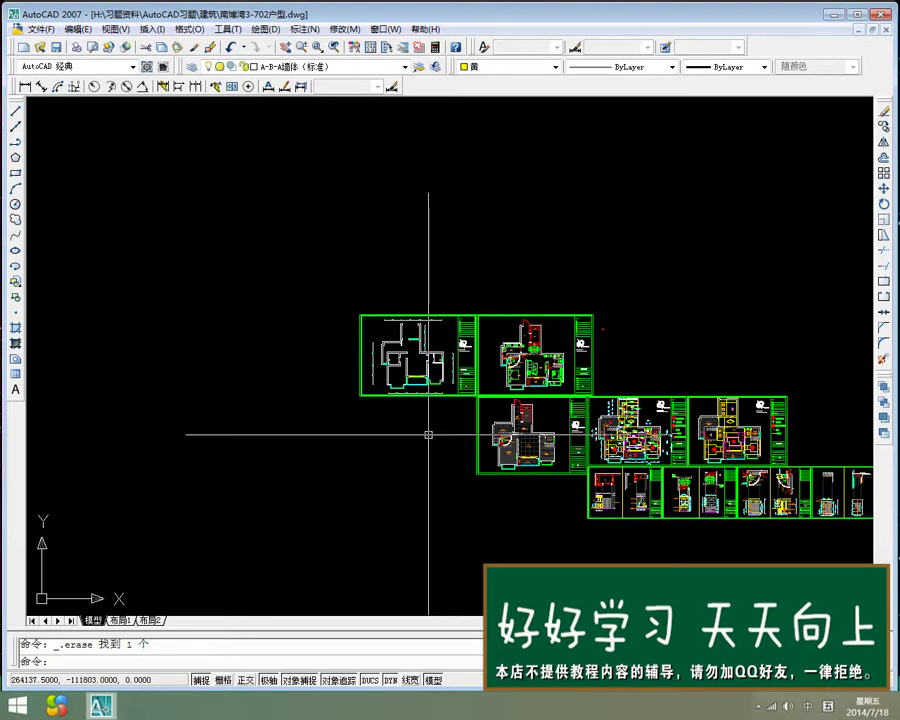
pyautogui.scroll(1, 426, 434)
pyautogui.scroll(3, 426, 434)
pyautogui.scroll(2, 428, 434)
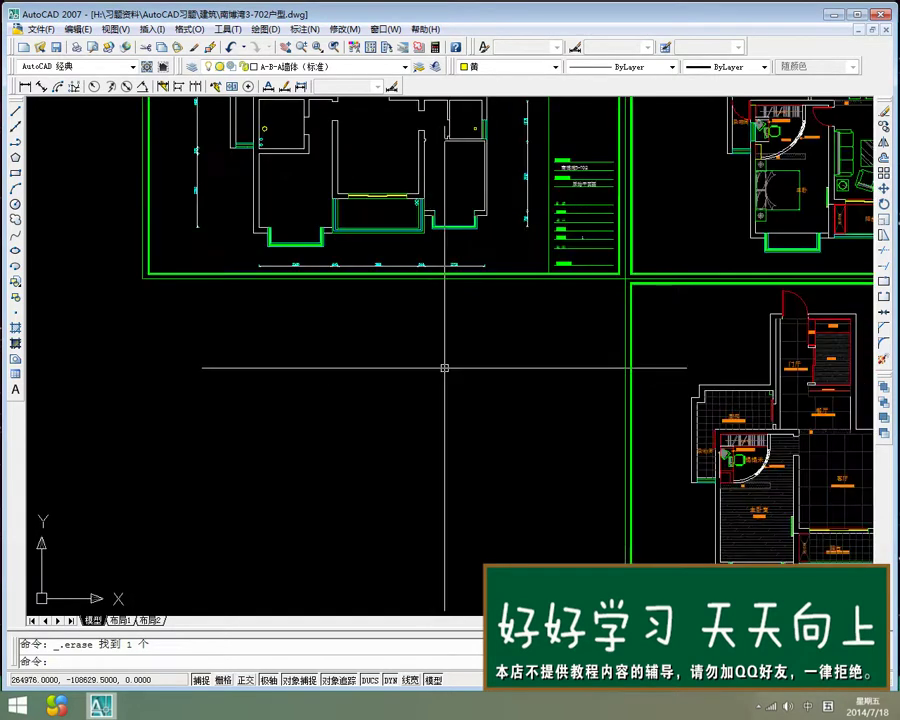
pyautogui.moveTo(473, 349); pyautogui.dragTo(512, 516, button='middle')
pyautogui.scroll(2, 508, 435)
pyautogui.moveTo(490, 390); pyautogui.dragTo(525, 444, button='middle')
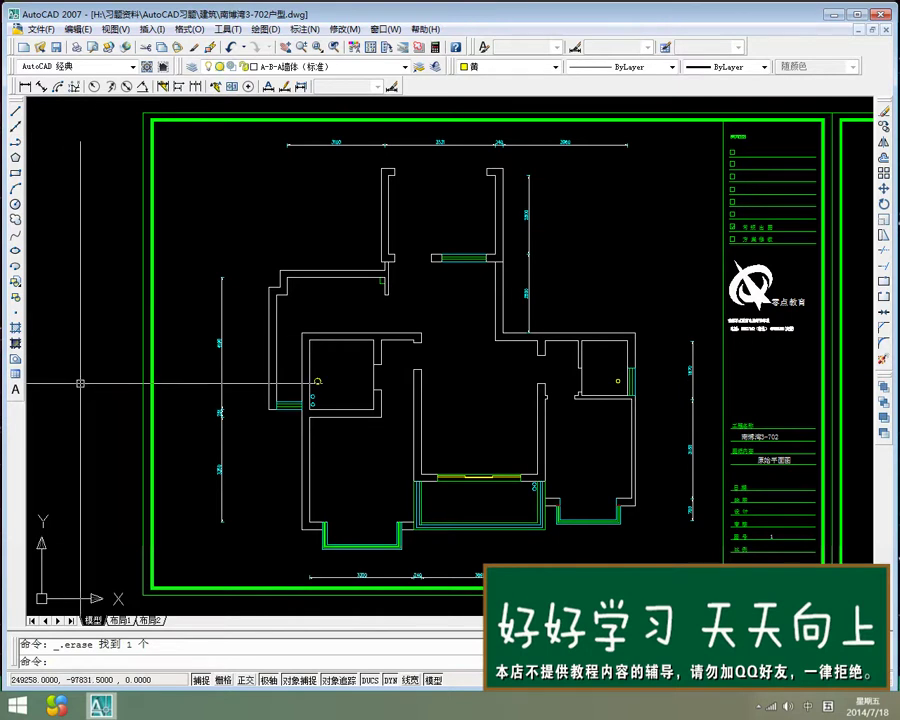
# Step: Draw a second circle in empty canvas beside the plans, then select and erase it
pyautogui.moveTo(80, 384); pyautogui.dragTo(704, 374, button='middle')
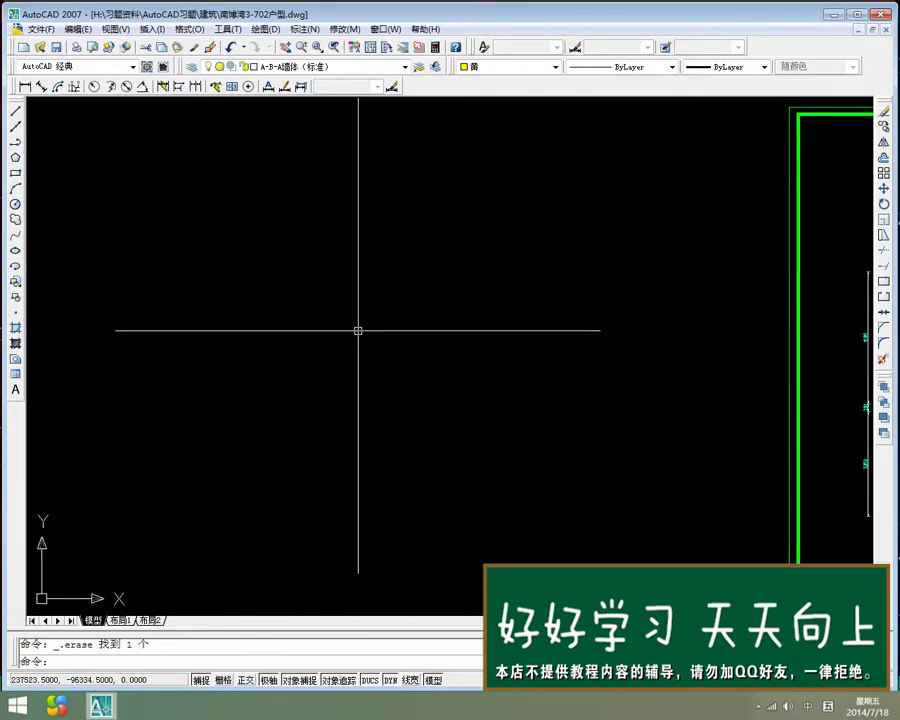
pyautogui.write('c')
pyautogui.press('Return')
pyautogui.click(496, 354)
pyautogui.click(353, 236)
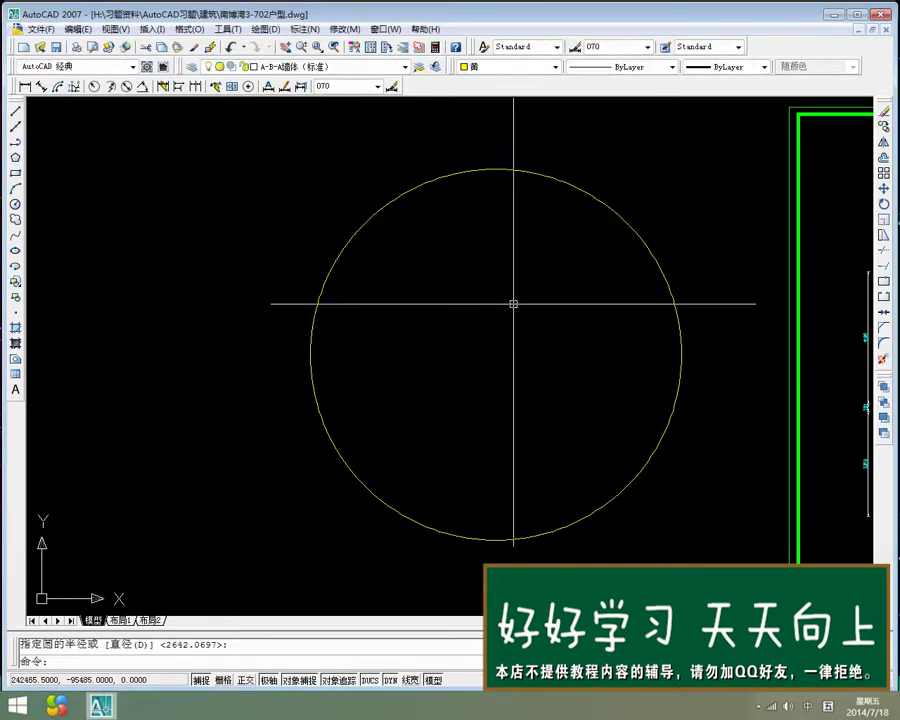
pyautogui.scroll(-3, 470, 290)
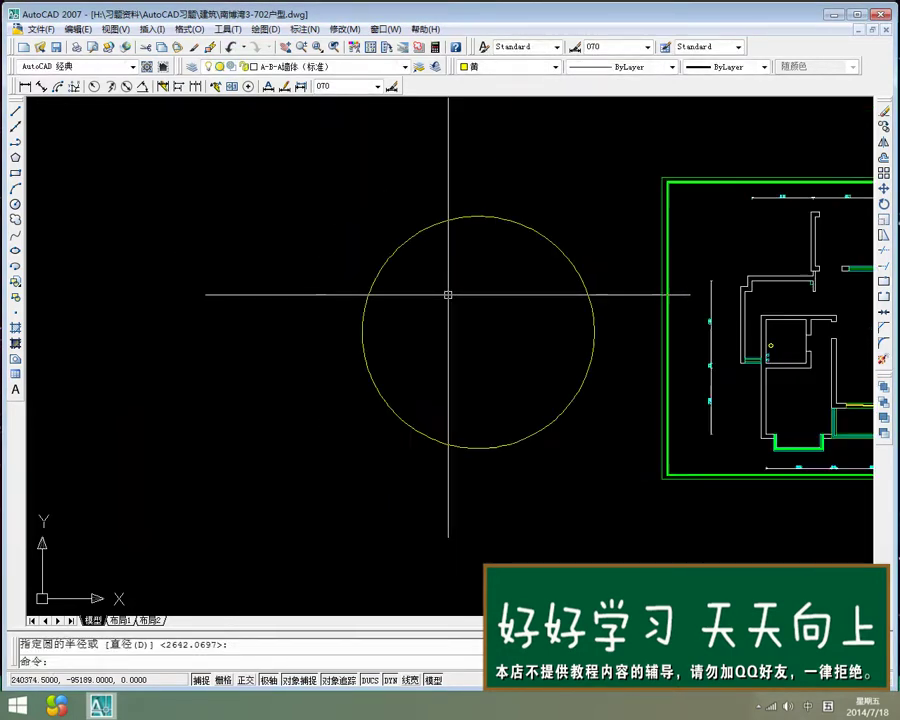
pyautogui.scroll(-3, 448, 294)
pyautogui.click(456, 340)
pyautogui.click(414, 337)
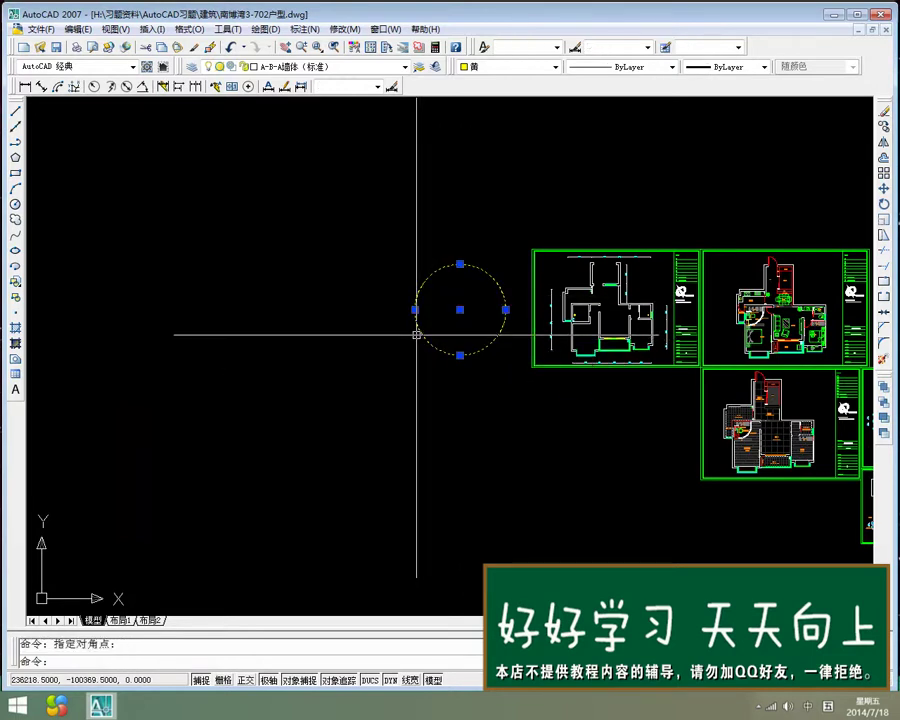
pyautogui.press('Delete')
pyautogui.moveTo(520, 383); pyautogui.dragTo(231, 378, button='middle')
# Step: Bring Notepad forward and type the heading 中键 under point 5
pyautogui.click(323, 673)
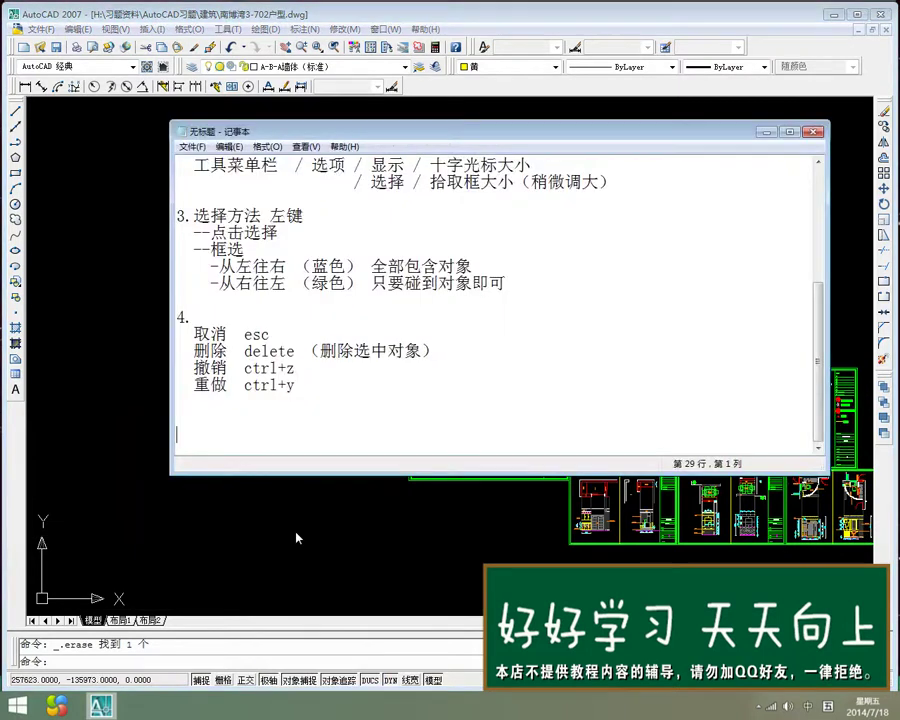
pyautogui.write('z')
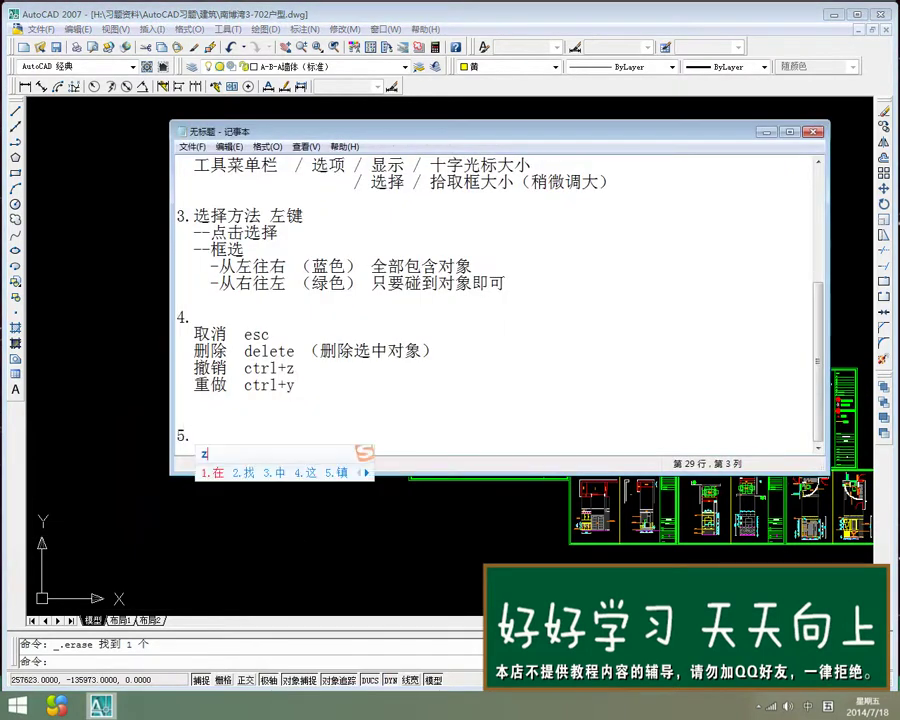
pyautogui.write('jian')
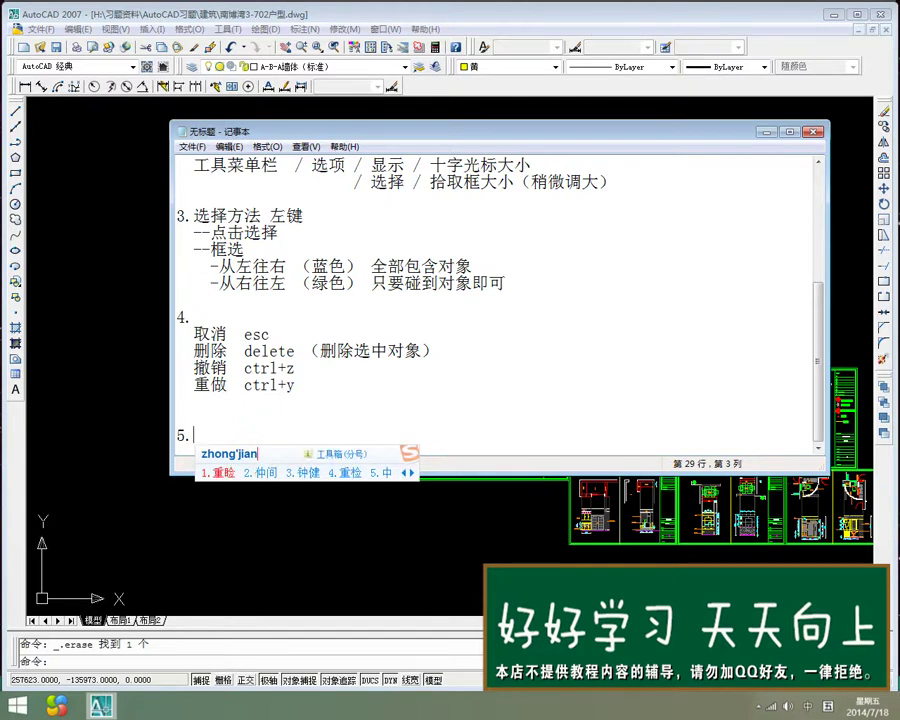
pyautogui.write('5')
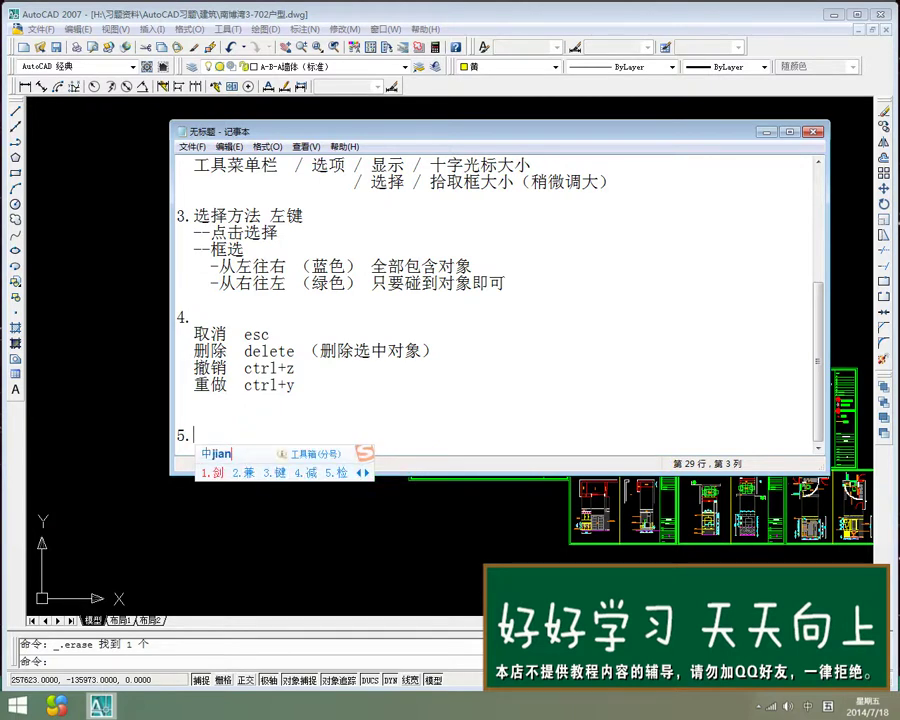
pyautogui.write('3')
pyautogui.press('Return')
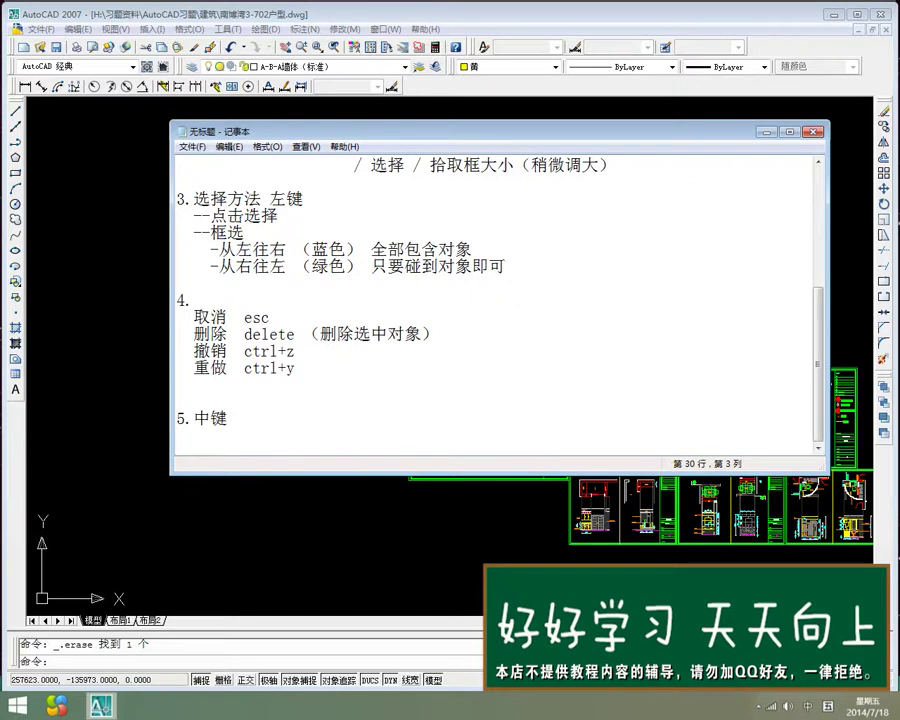
# Step: Type the line 双击 所有的对象全部显示在屏幕中 with the pinyin IME
pyautogui.write("shang'ji")
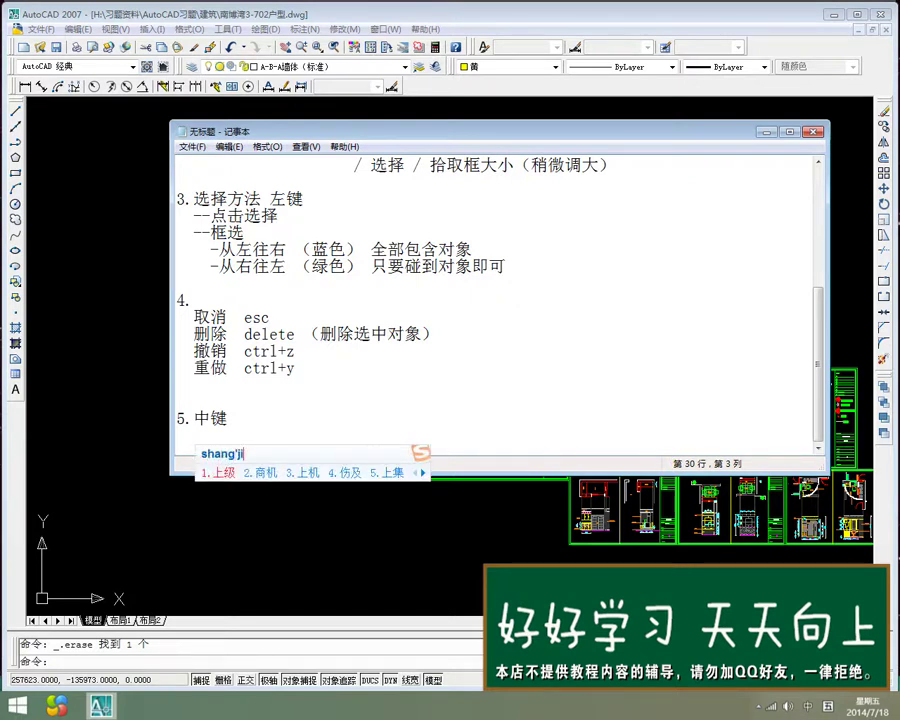
pyautogui.press('BackSpace')
pyautogui.press('BackSpace')
pyautogui.press('BackSpace')
pyautogui.write('angji')
pyautogui.press('space')
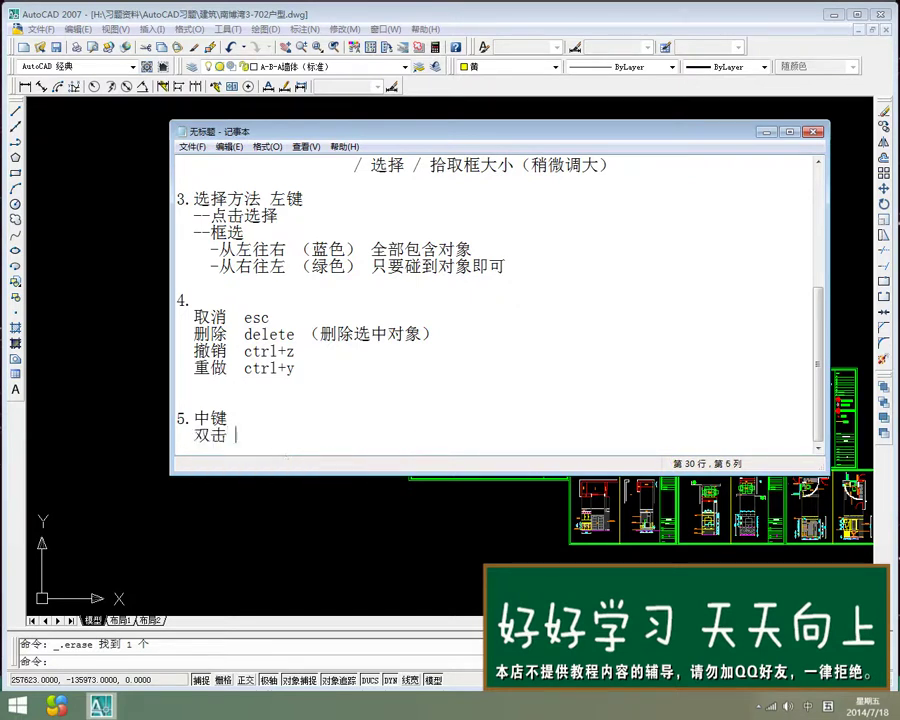
pyautogui.write('jiuainage')
pyautogui.press('space')
pyautogui.press('BackSpace')
pyautogui.write('jiang')
pyautogui.press('space')
pyautogui.write('s')
pyautogui.press('BackSpace')
pyautogui.press('BackSpace')
pyautogui.press('BackSpace')
pyautogui.write('jian2s')
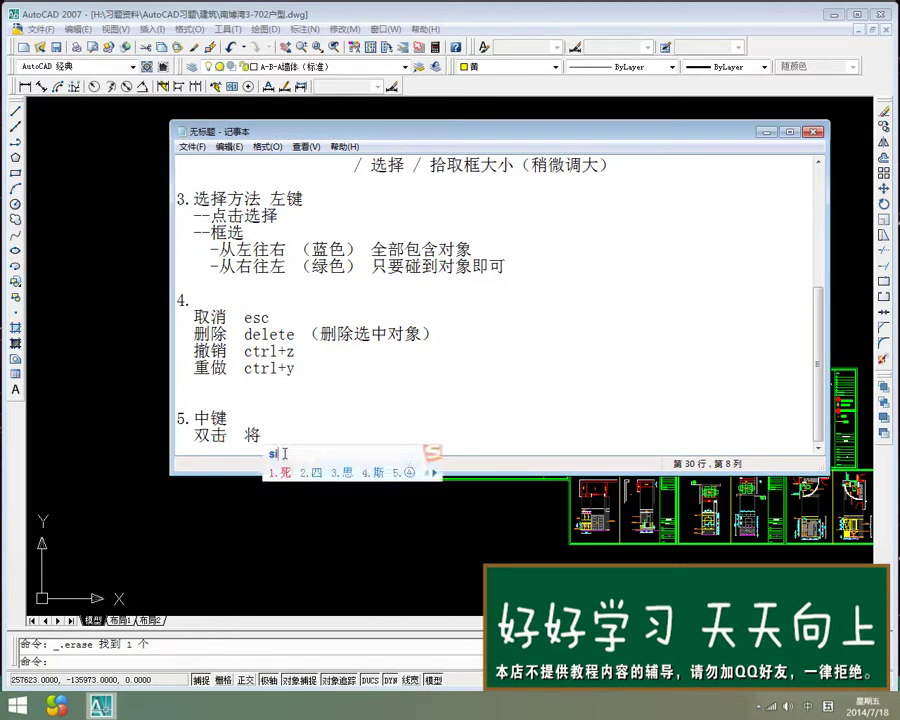
pyautogui.write('oyoude')
pyautogui.press('space')
pyautogui.write("dui'xiang")
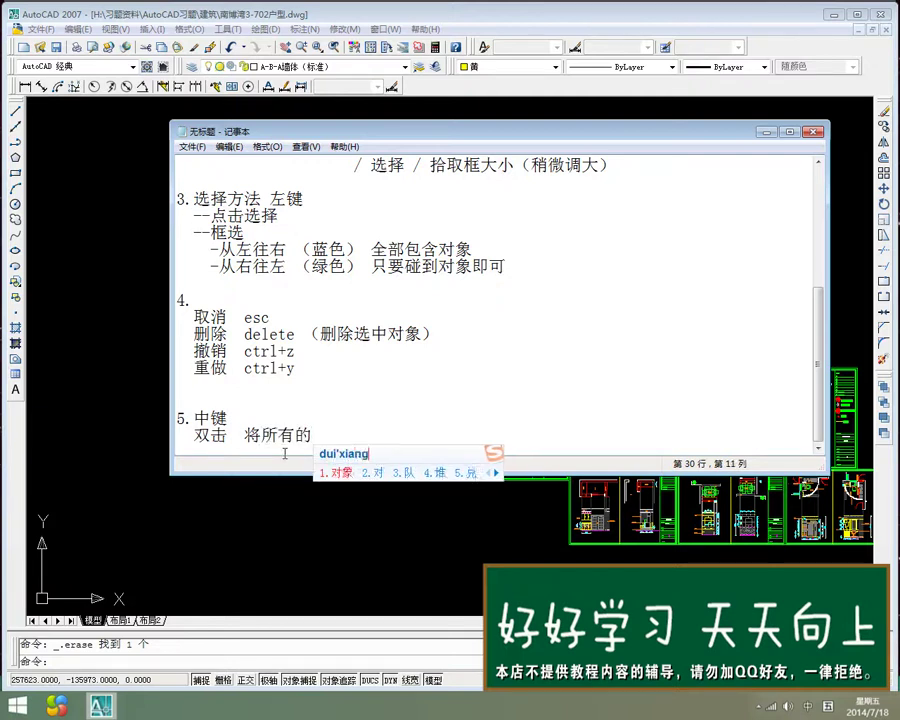
pyautogui.press('space')
pyautogui.write('quanbu')
pyautogui.press('space')
pyautogui.write('xianshi')
pyautogui.press('space')
pyautogui.write('zai')
pyautogui.press('space')
pyautogui.write("ping'mu")
pyautogui.press('space')
pyautogui.write('zhong')
pyautogui.press('space')
# Step: Add a new line reading 滚动 缩放对象
pyautogui.press('Return')
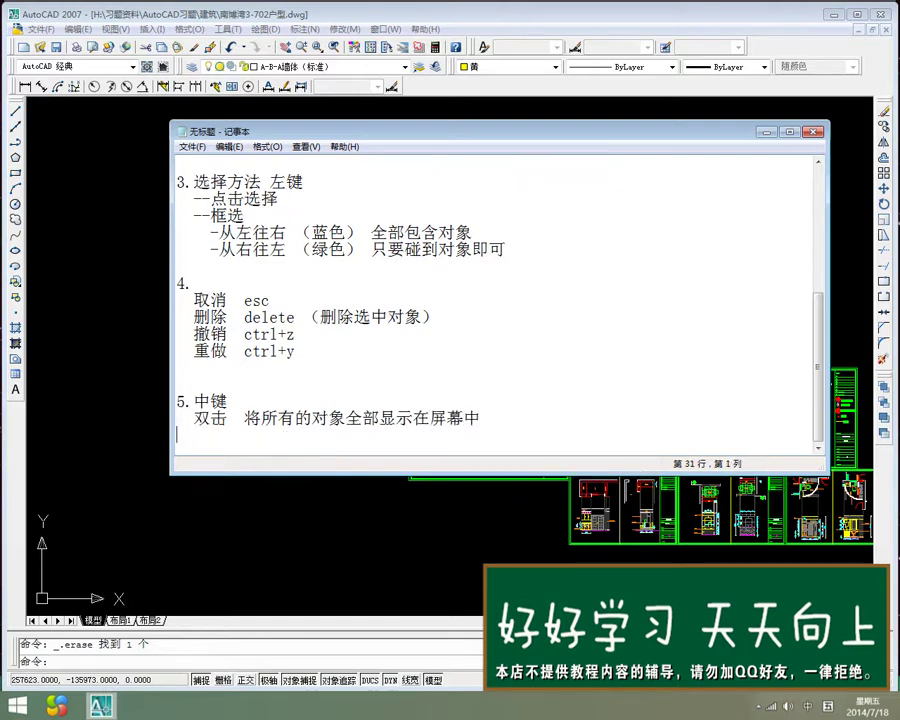
pyautogui.write("gun'don")
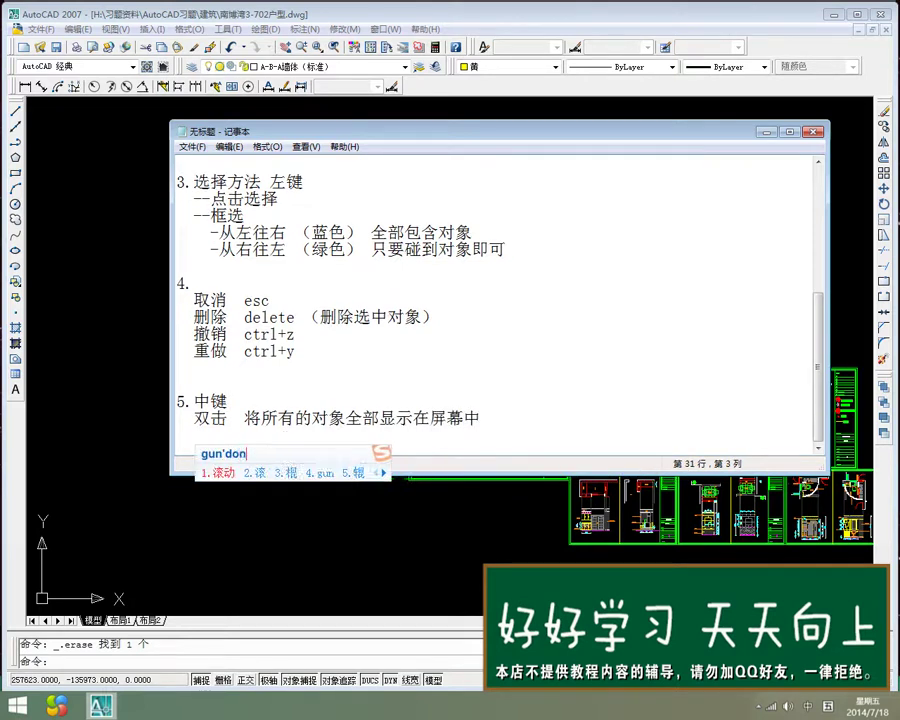
pyautogui.press('space')
pyautogui.press('space')
pyautogui.write('uofang')
pyautogui.press('space')
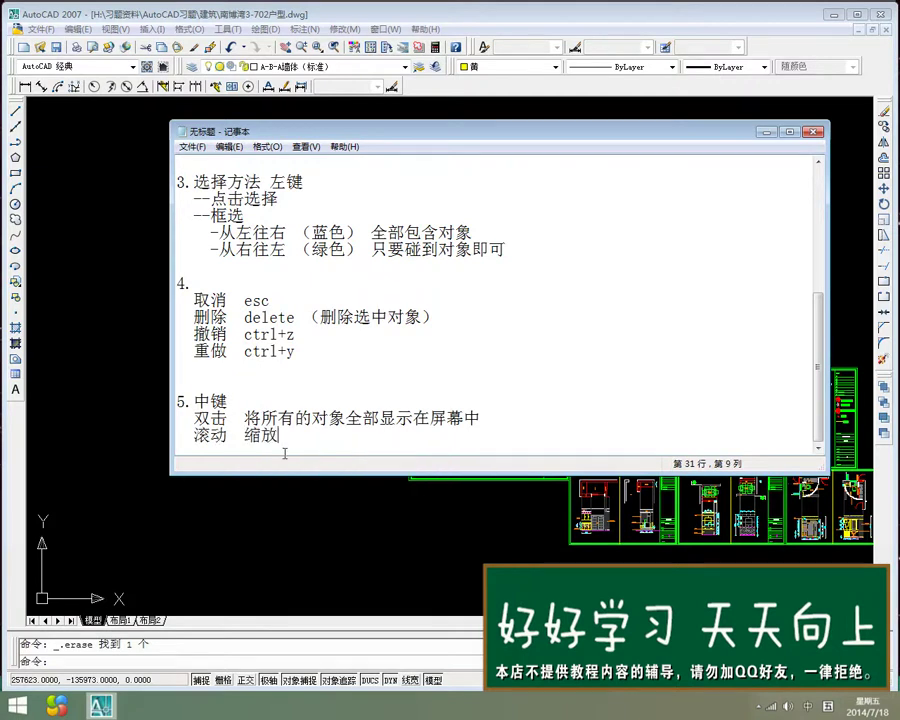
pyautogui.write('duixi')
pyautogui.press('space')
pyautogui.press('Return')
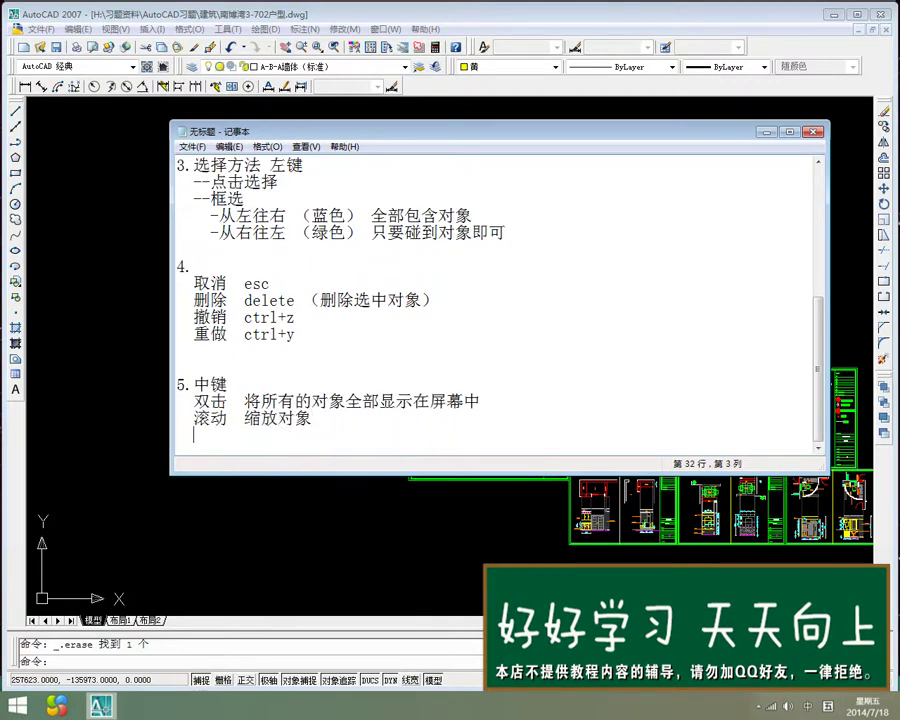
# Step: Add the line 按住拖动 平移对象, followed by blank lines
pyautogui.write('anzhu')
pyautogui.press('space')
pyautogui.write('tuodong')
pyautogui.press('space')
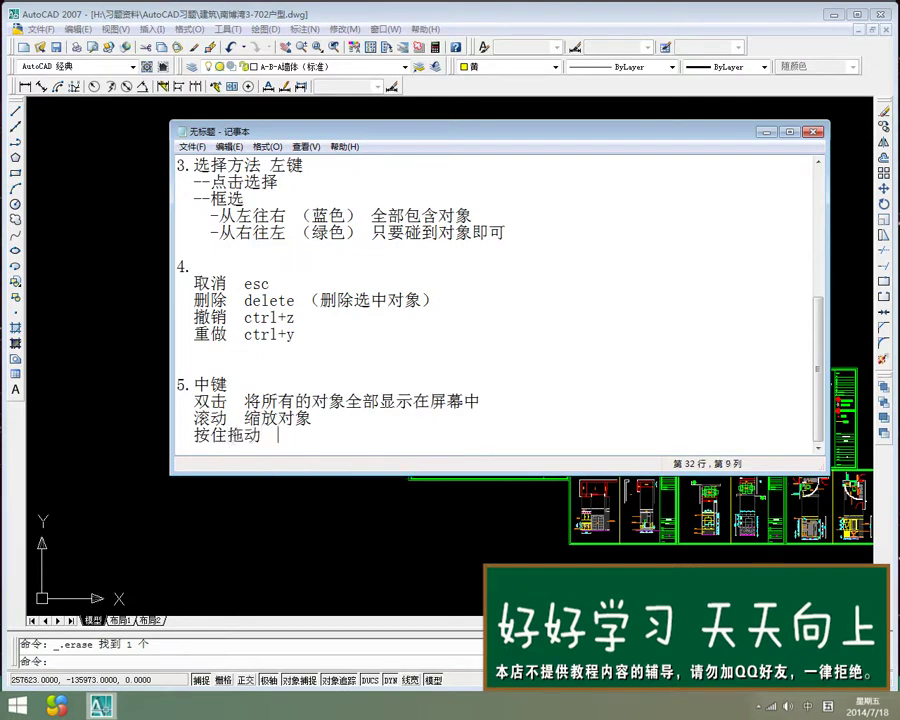
pyautogui.write('pi')
pyautogui.write('yi')
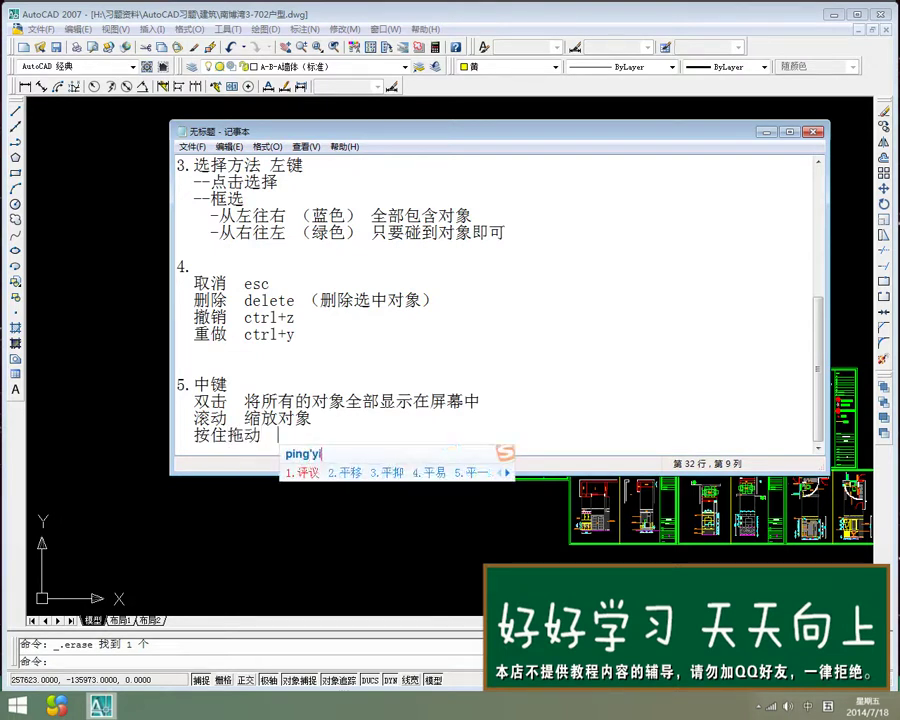
pyautogui.press('space')
pyautogui.write('duixiang')
pyautogui.press('space')
pyautogui.press('Return')
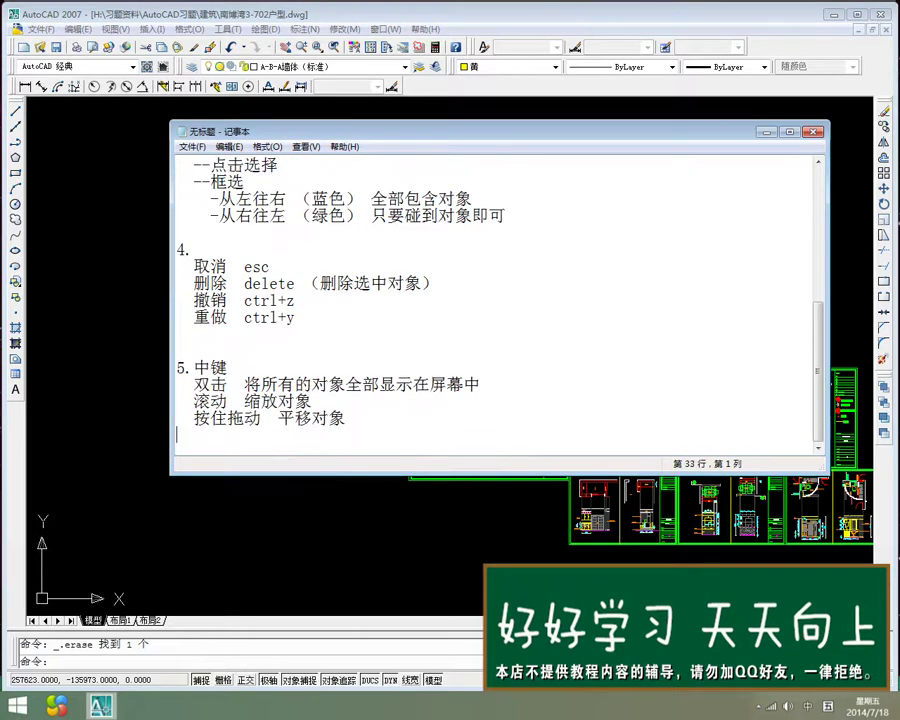
pyautogui.press('Return')
pyautogui.press('Return')
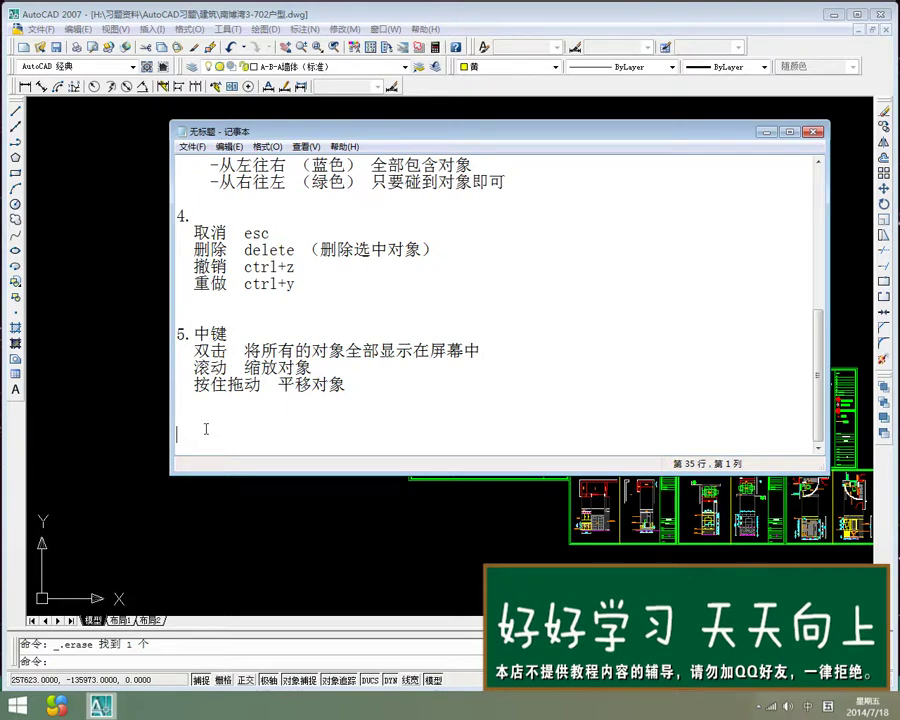
# Step: Return to AutoCAD and pan and zoom around the 南博湾3-702户型 floor-plan sheets
pyautogui.click(149, 405)
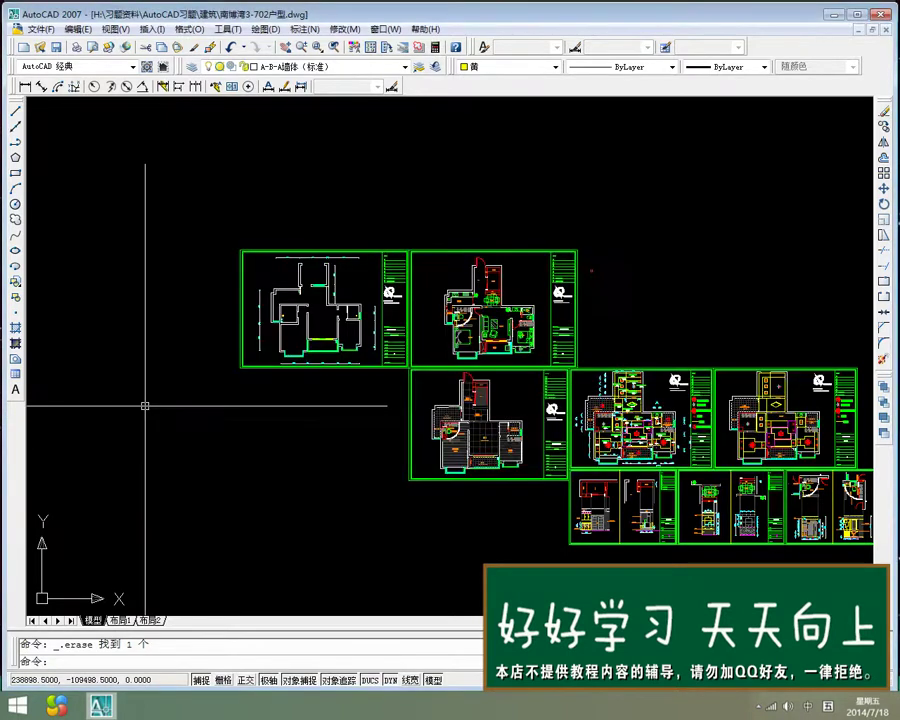
pyautogui.moveTo(304, 462); pyautogui.dragTo(210, 450, button='middle')
pyautogui.moveTo(267, 424)
pyautogui.mouseDown(button='middle')
pyautogui.moveTo(213, 416)
pyautogui.moveTo(261, 460)
pyautogui.moveTo(244, 462)
pyautogui.mouseUp(button='middle')
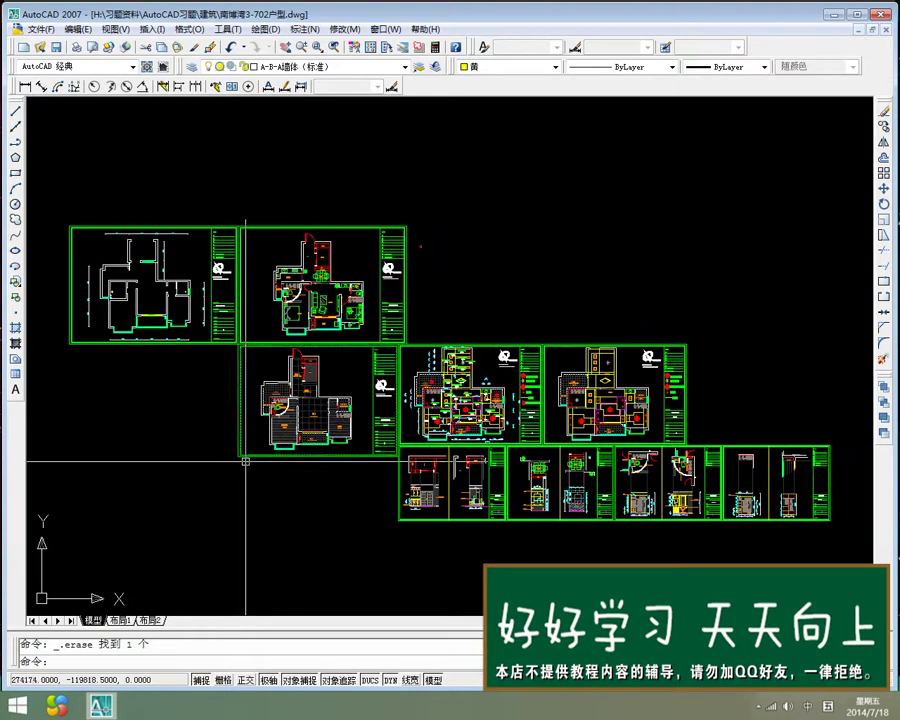
pyautogui.scroll(2, 244, 462)
pyautogui.scroll(-3, 248, 468)
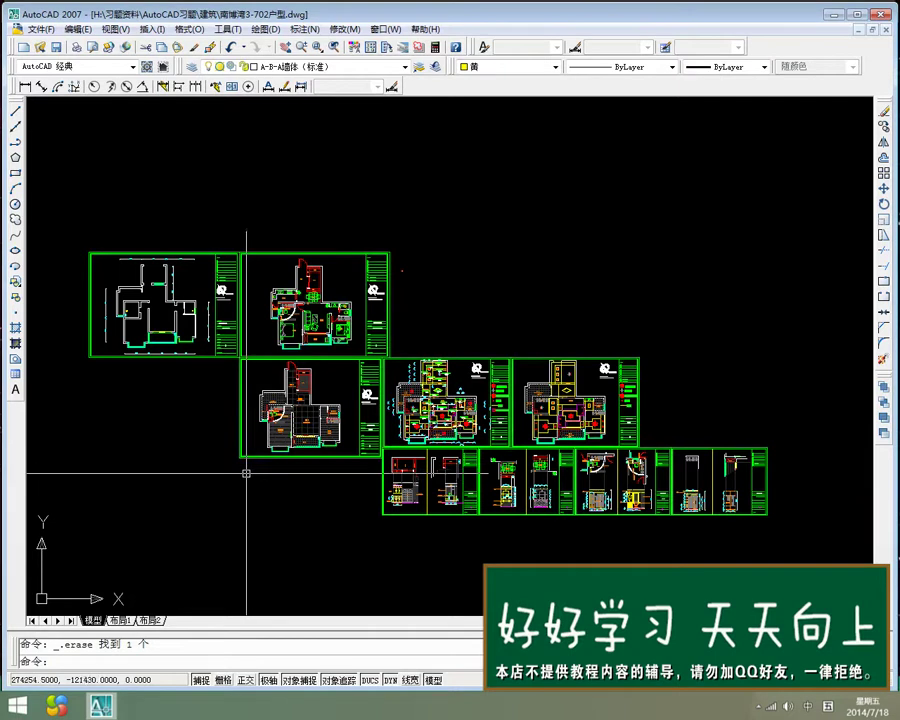
pyautogui.rightClick(463, 308)
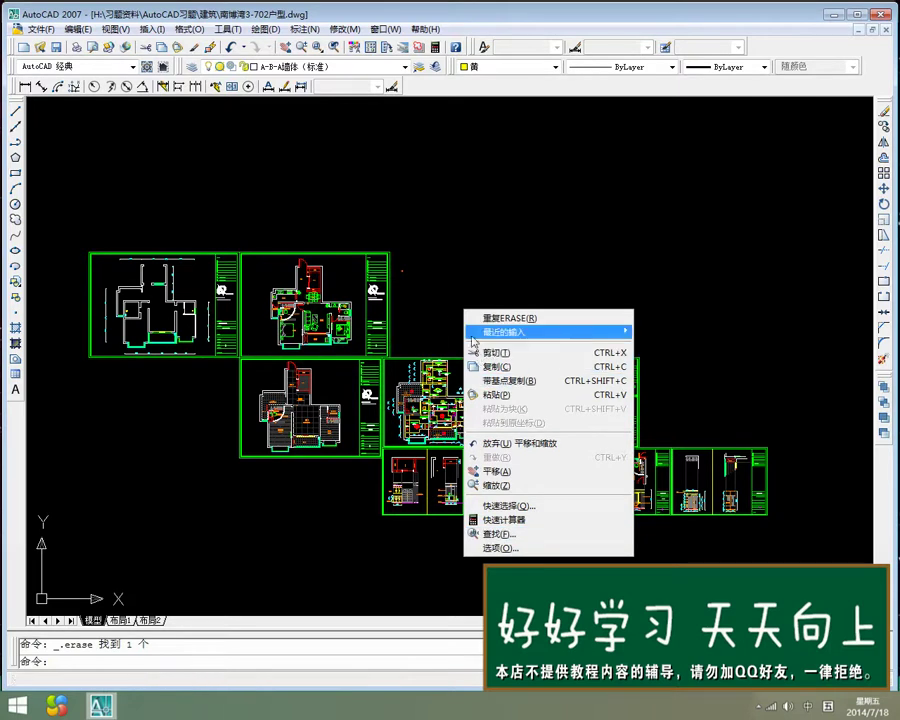
pyautogui.click(428, 327)
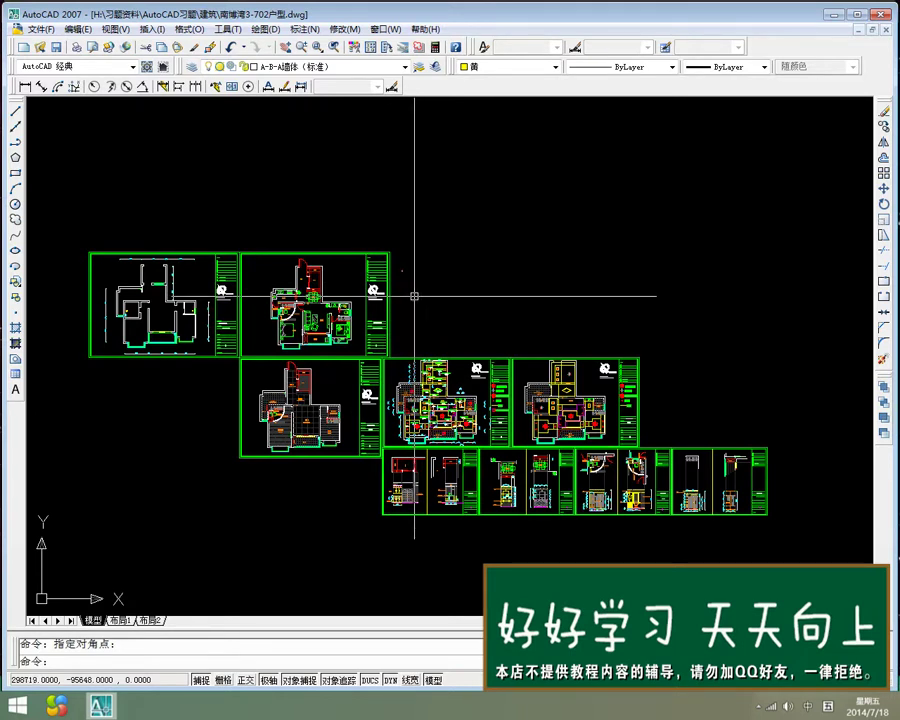
# Step: Minimize the 南博湾3-702户型 floor-plan drawing window
pyautogui.scroll(2, 413, 296)
pyautogui.moveTo(413, 296); pyautogui.dragTo(474, 282, button='middle')
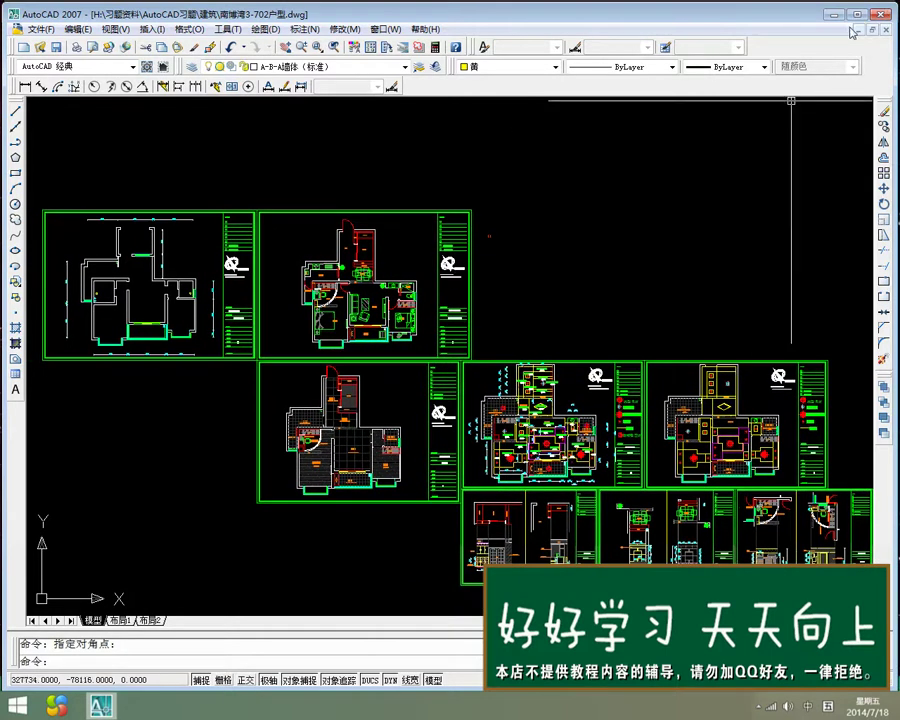
pyautogui.click(848, 29)
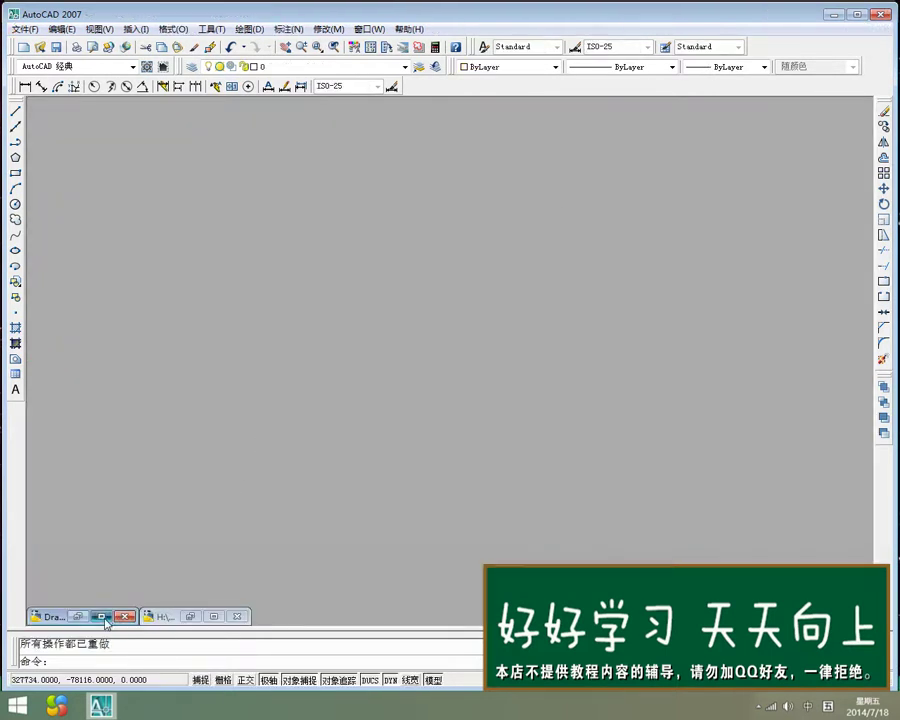
# Step: Restore Drawing1 to full size and adjust the view
pyautogui.click(101, 617)
pyautogui.scroll(2, 401, 363)
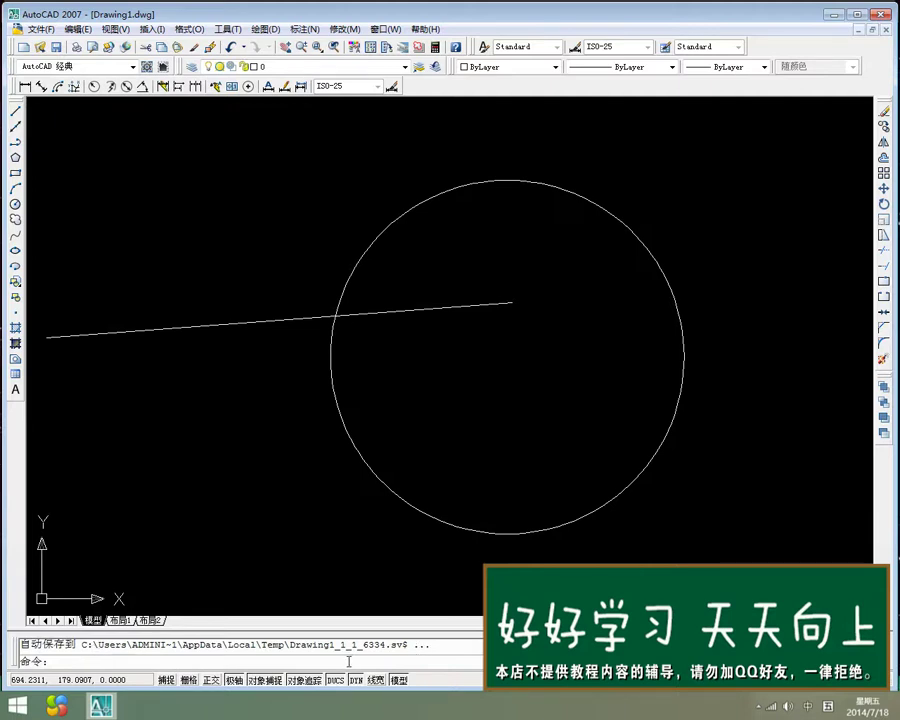
pyautogui.moveTo(224, 385); pyautogui.dragTo(231, 317, button='middle')
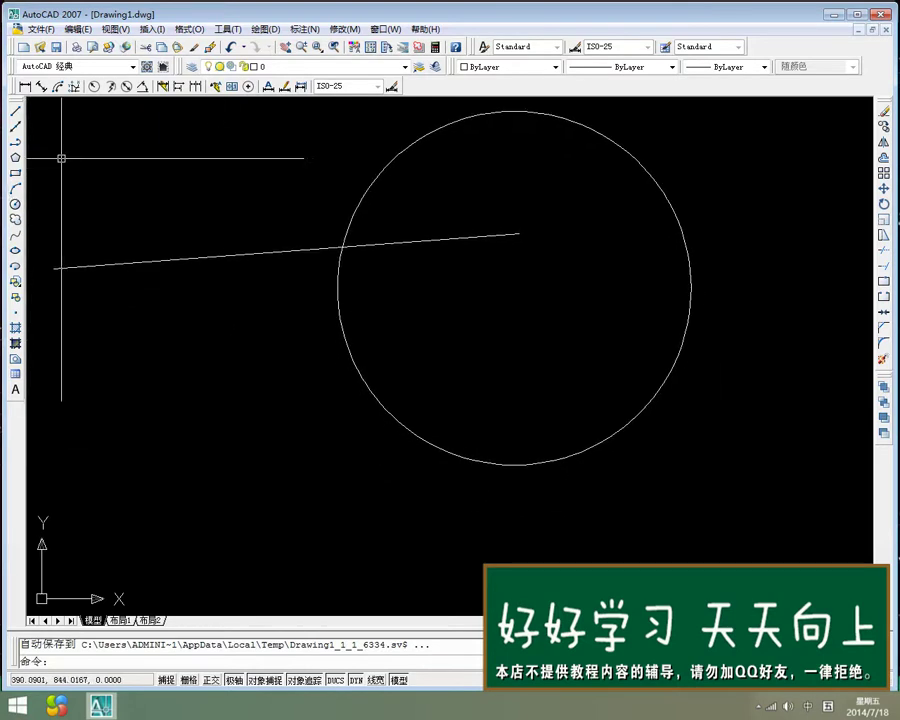
# Step: Draw a slanted line from left of the large circle to a point below it
pyautogui.click(15, 111)
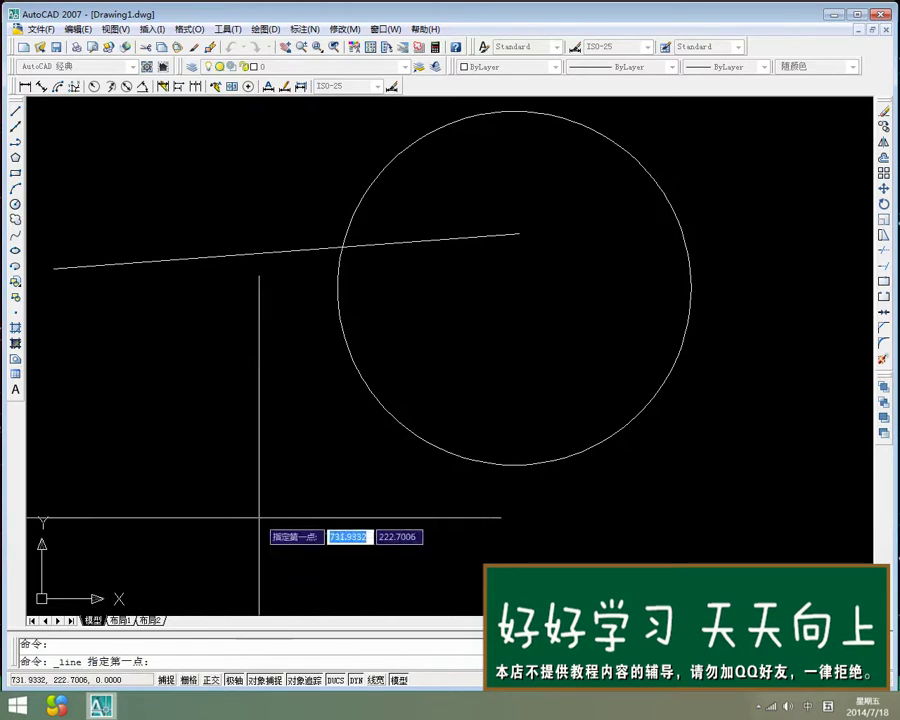
pyautogui.moveTo(259, 518); pyautogui.dragTo(271, 485, button='middle')
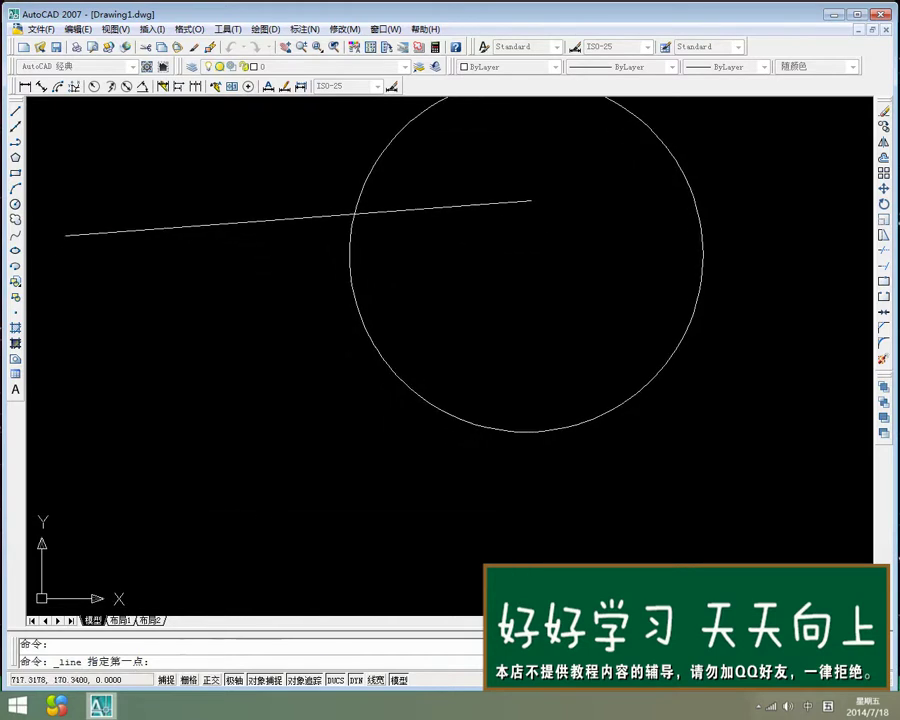
pyautogui.click(135, 404)
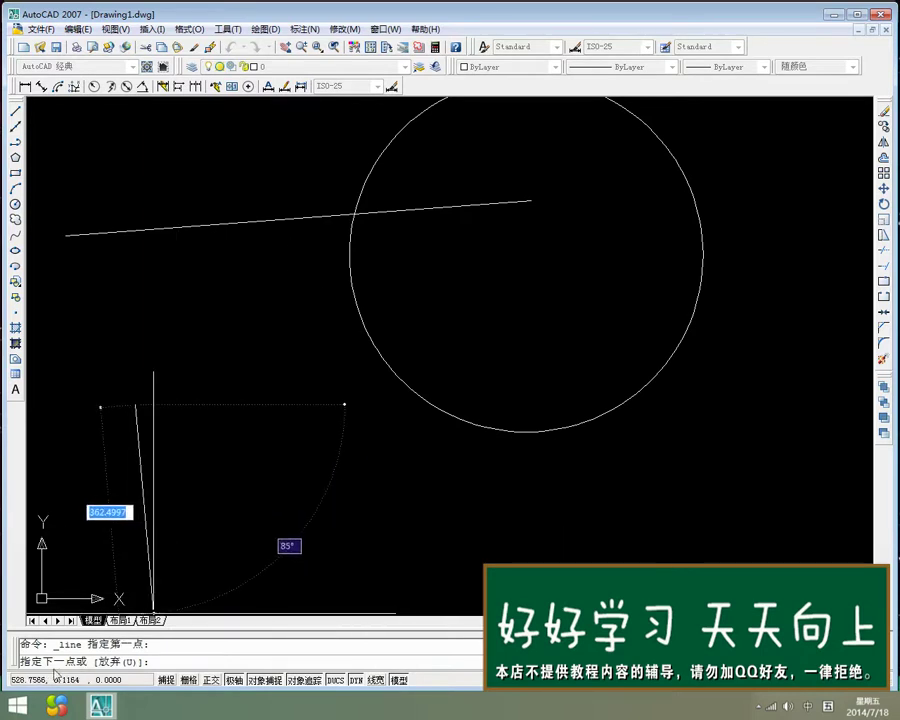
pyautogui.click(524, 528)
pyautogui.press('Return')
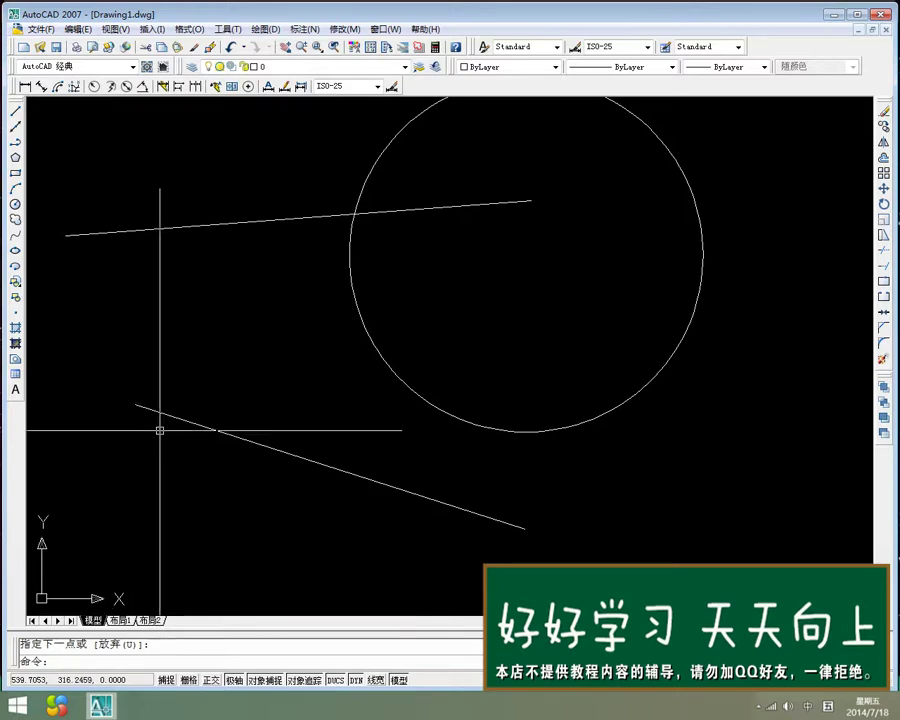
# Step: Draw two more circles with the Circle tool, one lower left and one lower right
pyautogui.click(15, 204)
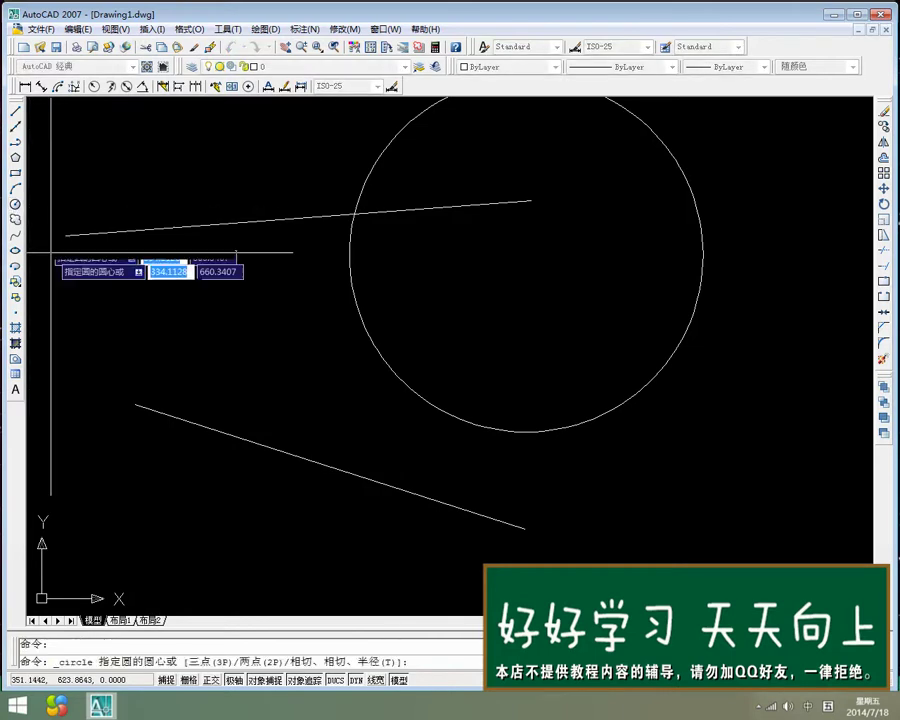
pyautogui.click(367, 527)
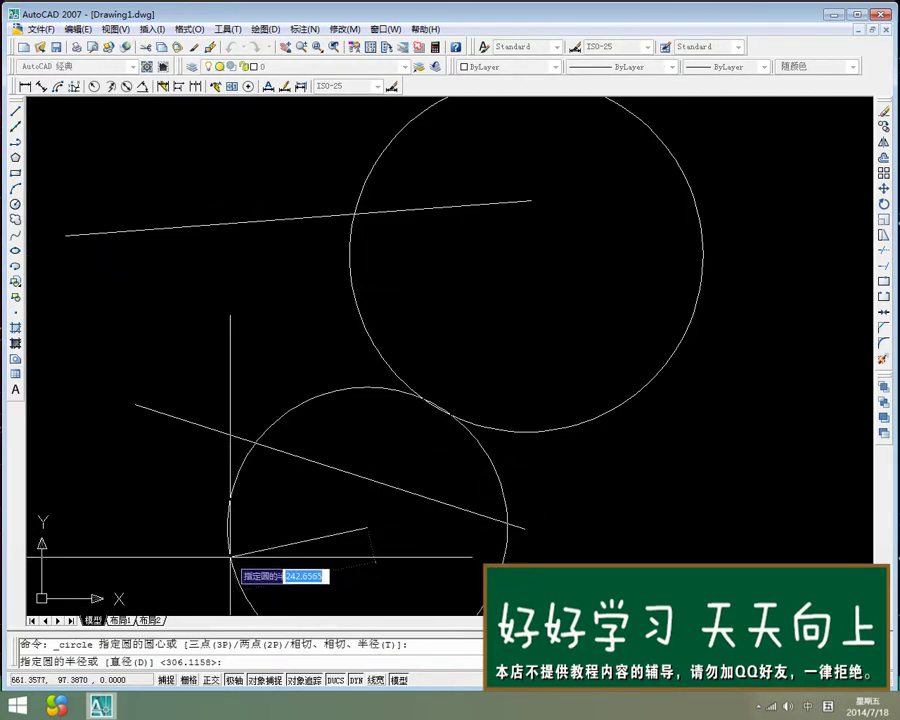
pyautogui.click(230, 553)
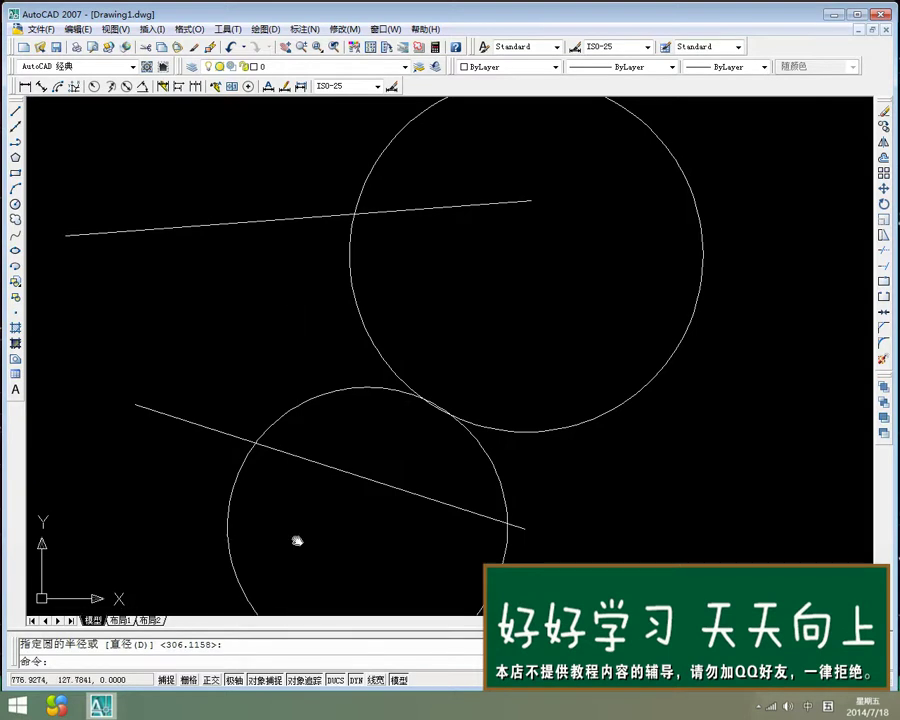
pyautogui.moveTo(297, 538); pyautogui.dragTo(301, 472, button='middle')
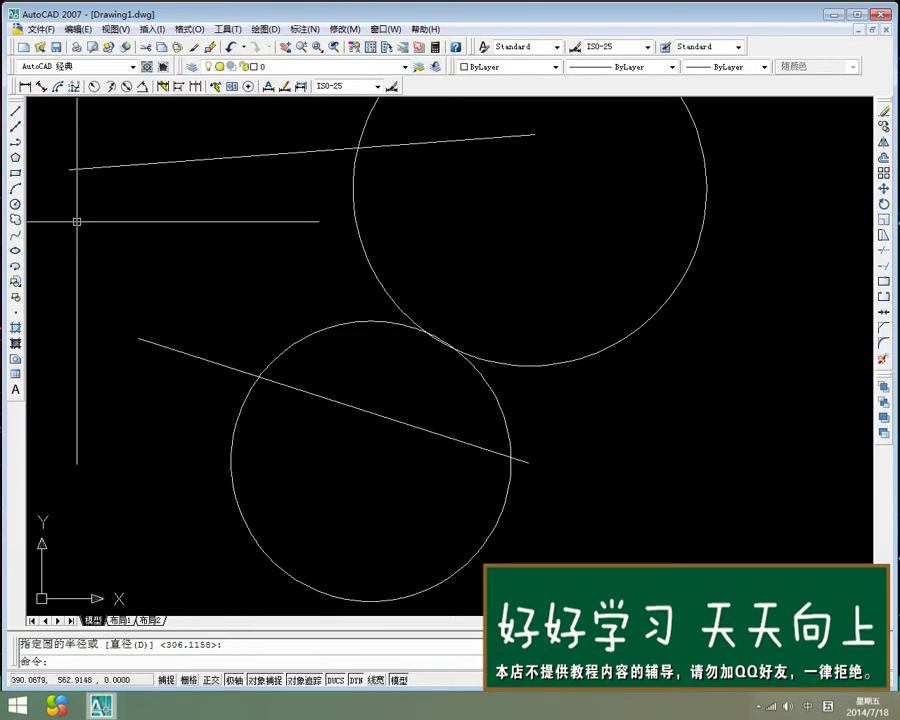
pyautogui.click(15, 204)
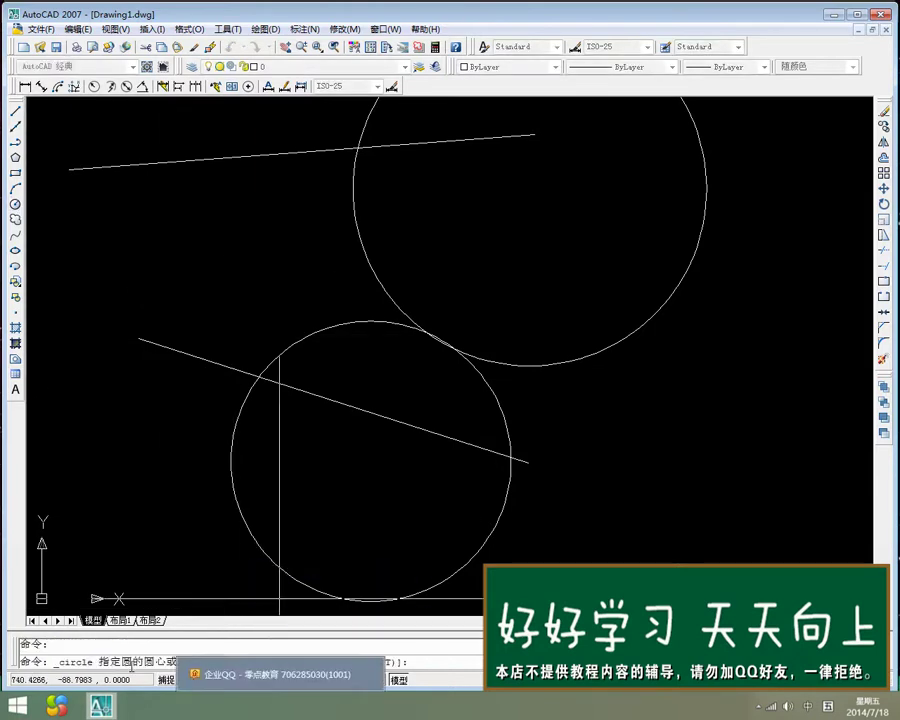
pyautogui.click(753, 526)
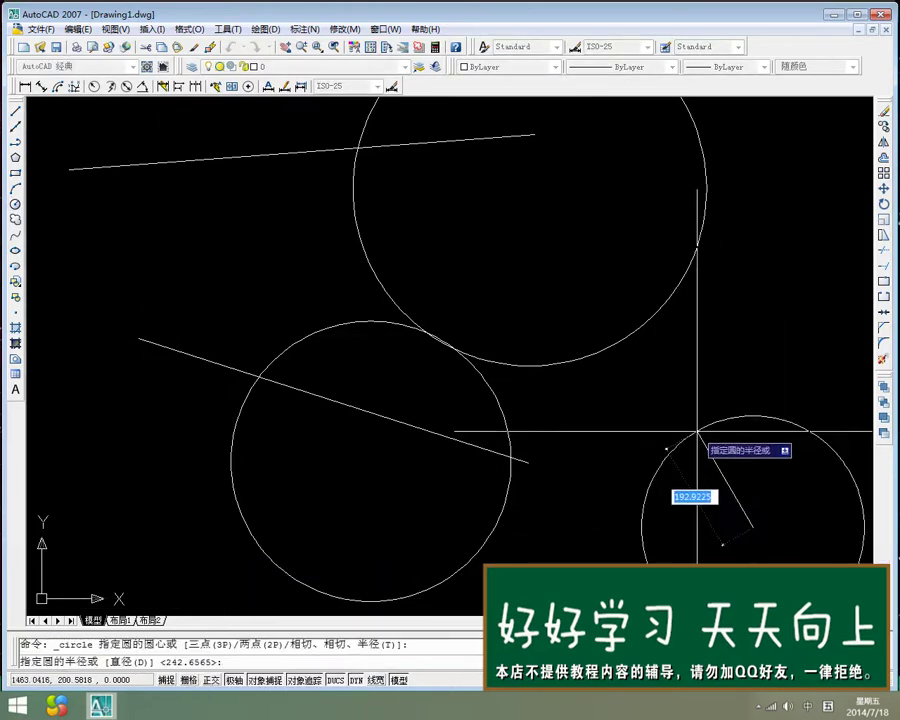
pyautogui.click(697, 432)
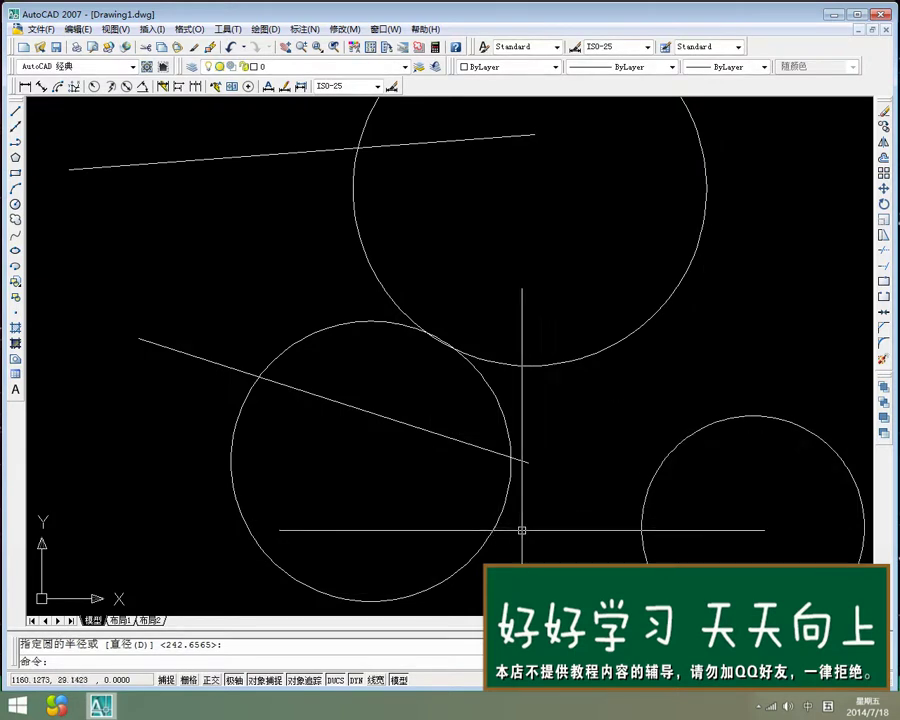
# Step: Switch to the Notepad notes and type 命令栏 as item 6
pyautogui.hotkey('alt', 'Tab')
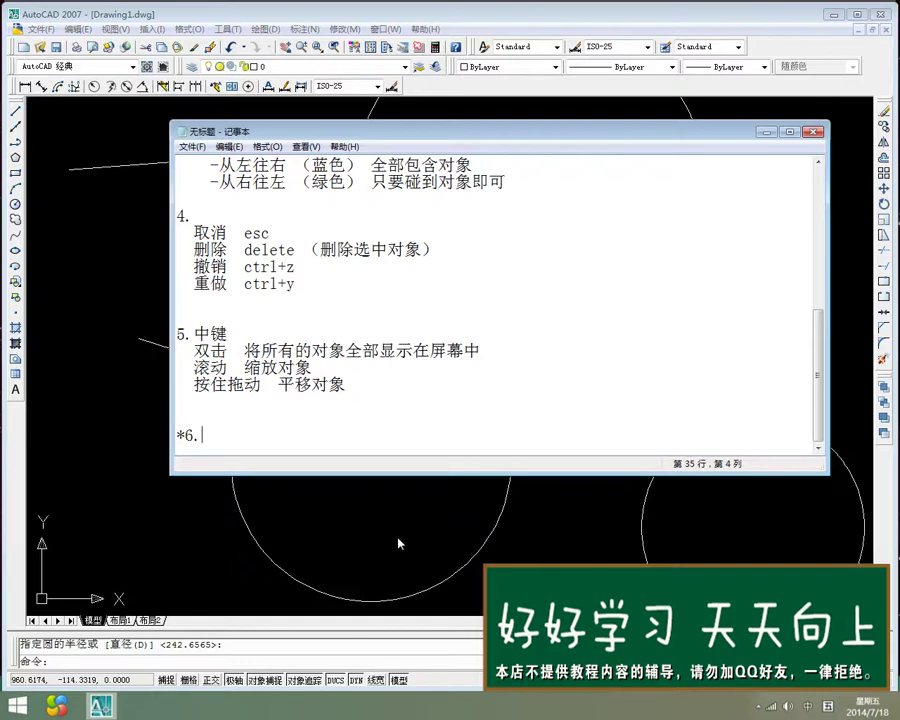
pyautogui.write('mi')
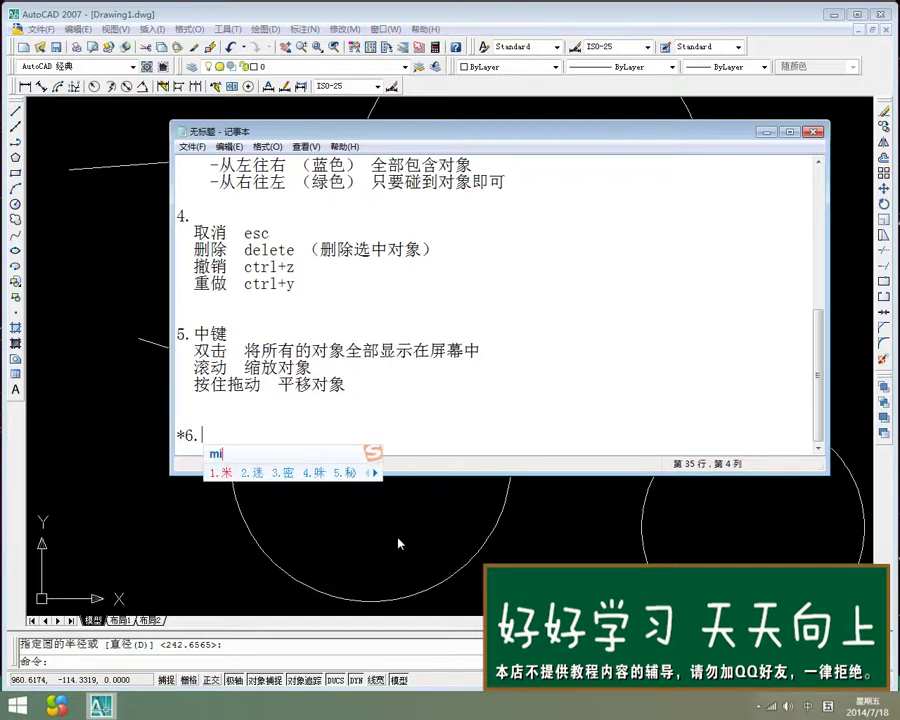
pyautogui.write('nglinglan')
pyautogui.press('space')
pyautogui.press('Return')
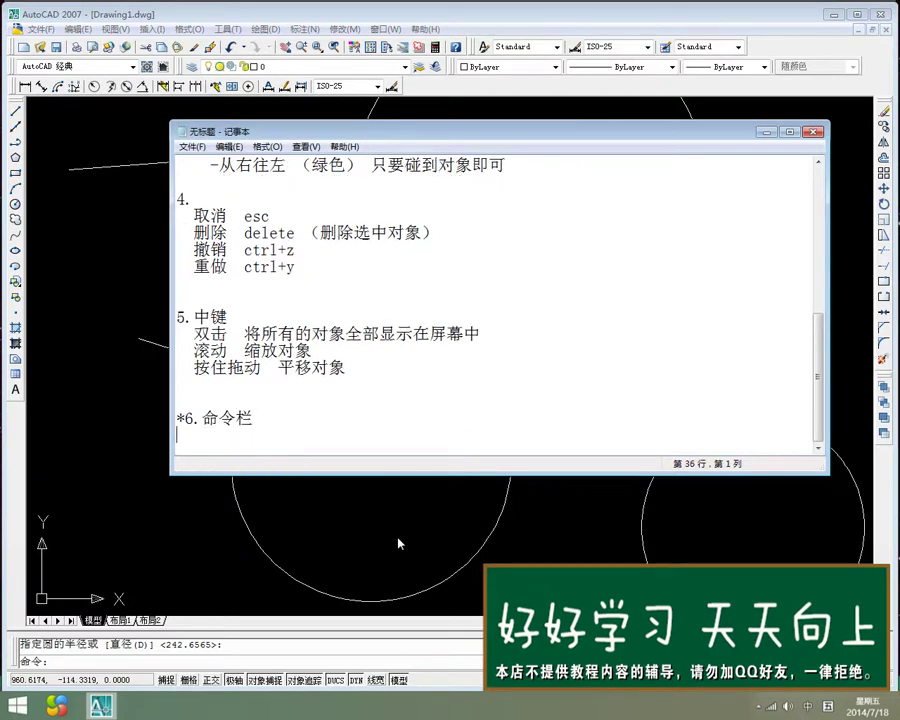
# Step: On the next line, type 所有命令出现的地方 with the Chinese IME
pyautogui.write("s'y")
pyautogui.press('BackSpace')
pyautogui.write('uou')
pyautogui.press('BackSpace')
pyautogui.press('BackSpace')
pyautogui.press('BackSpace')
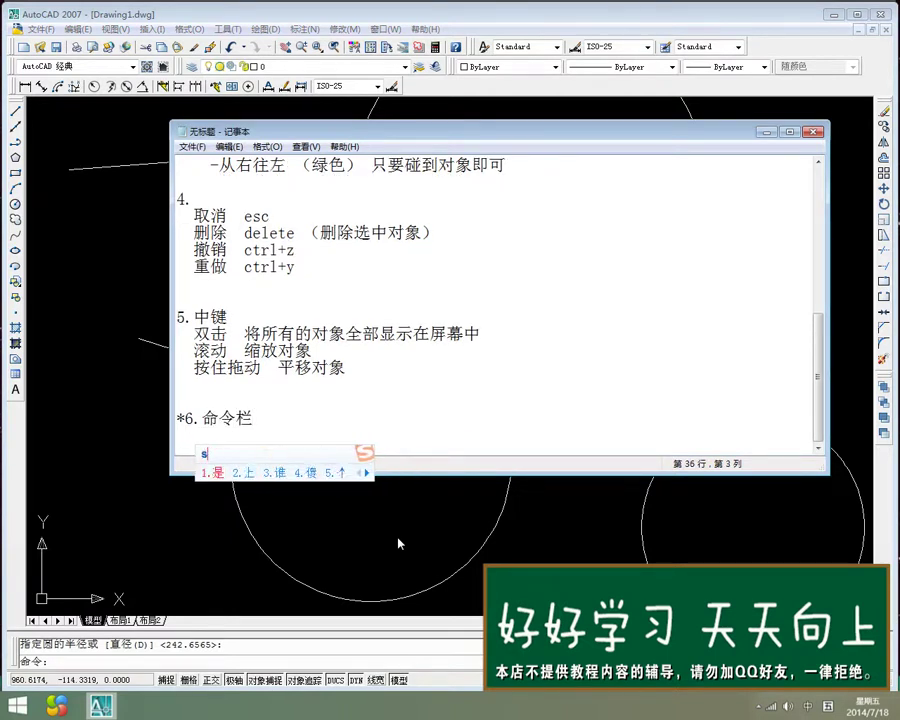
pyautogui.write('ouy')
pyautogui.press('space')
pyautogui.write('mi')
pyautogui.press('BackSpace')
pyautogui.press('BackSpace')
pyautogui.press('BackSpace')
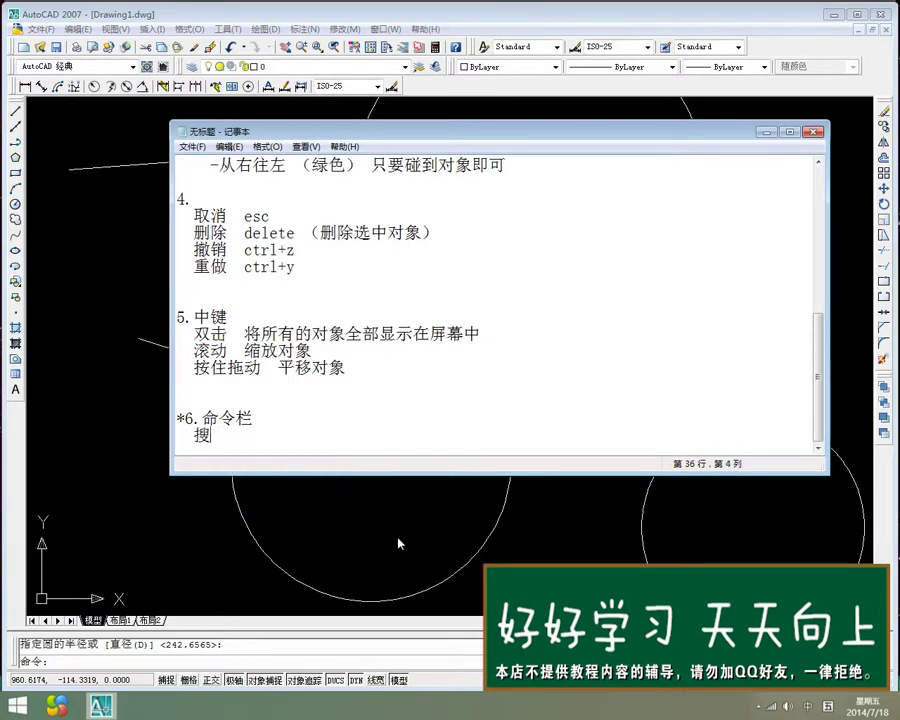
pyautogui.press('BackSpace')
pyautogui.write("s'yo")
pyautogui.press('BackSpace')
pyautogui.press('BackSpace')
pyautogui.write('uo')
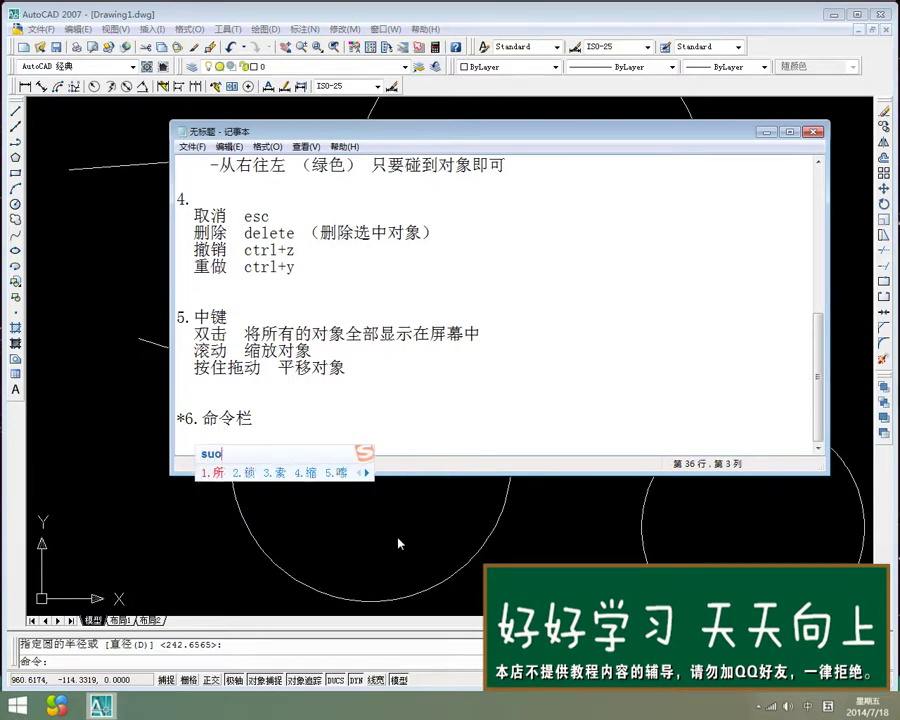
pyautogui.write('y')
pyautogui.press('space')
pyautogui.write('mingtku')
pyautogui.press('BackSpace')
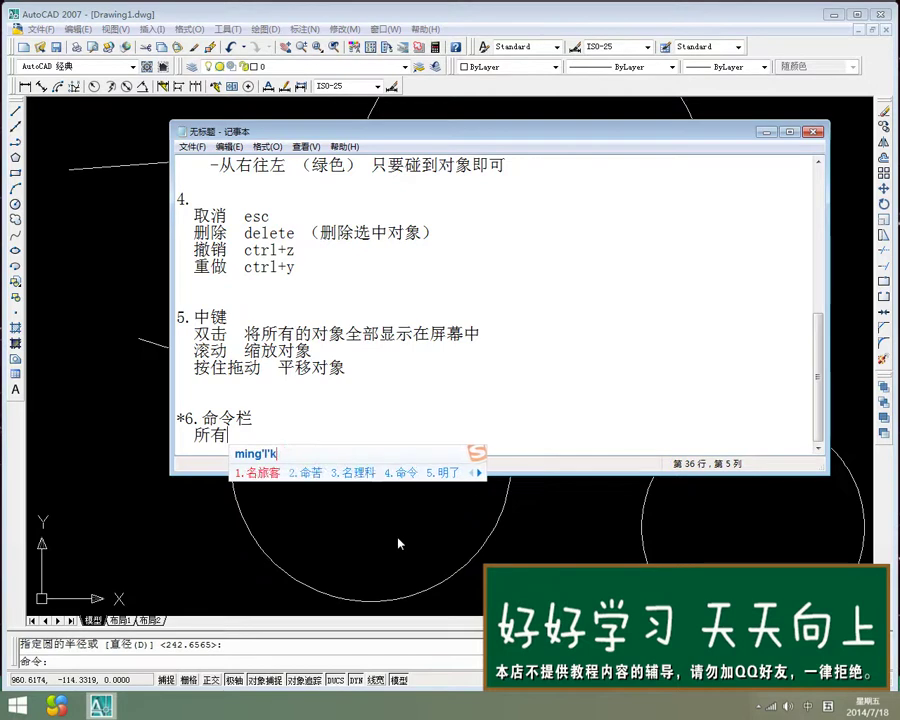
pyautogui.press('space')
pyautogui.write('chuxian')
pyautogui.press('space')
pyautogui.write('d')
pyautogui.press('space')
pyautogui.write('difa')
pyautogui.press('space')
# Step: Continue the sentence with ，通过观察命令栏来绘制对象 and add two blank lines
pyautogui.write(',')
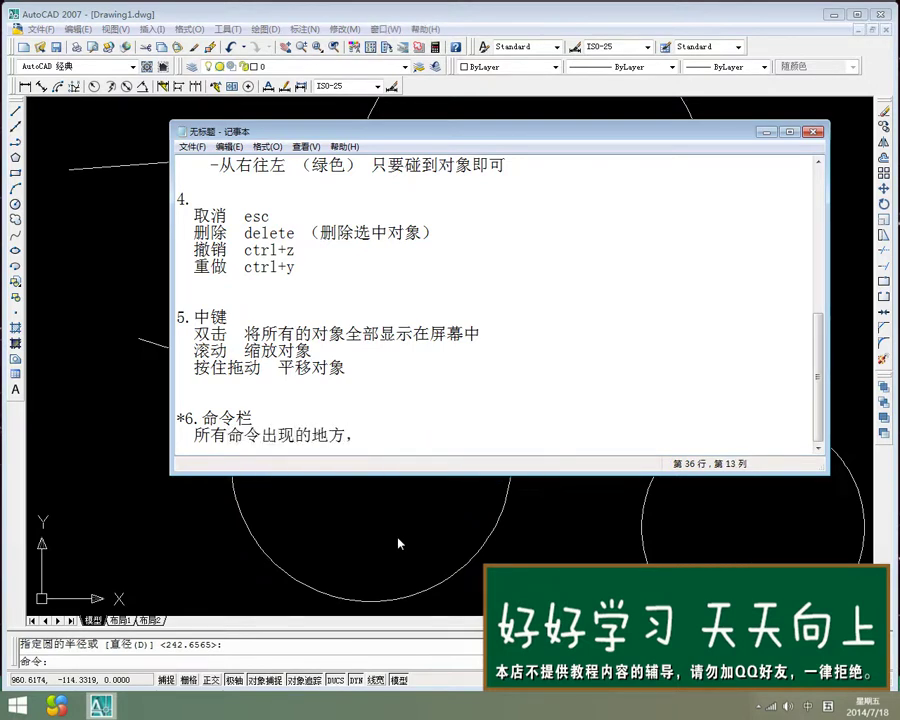
pyautogui.write('tongguo')
pyautogui.press('space')
pyautogui.write('guancha')
pyautogui.press('space')
pyautogui.write('minglingl')
pyautogui.press('space')
pyautogui.write('lai')
pyautogui.press('space')
pyautogui.write('huizhi')
pyautogui.press('space')
pyautogui.write('duixia')
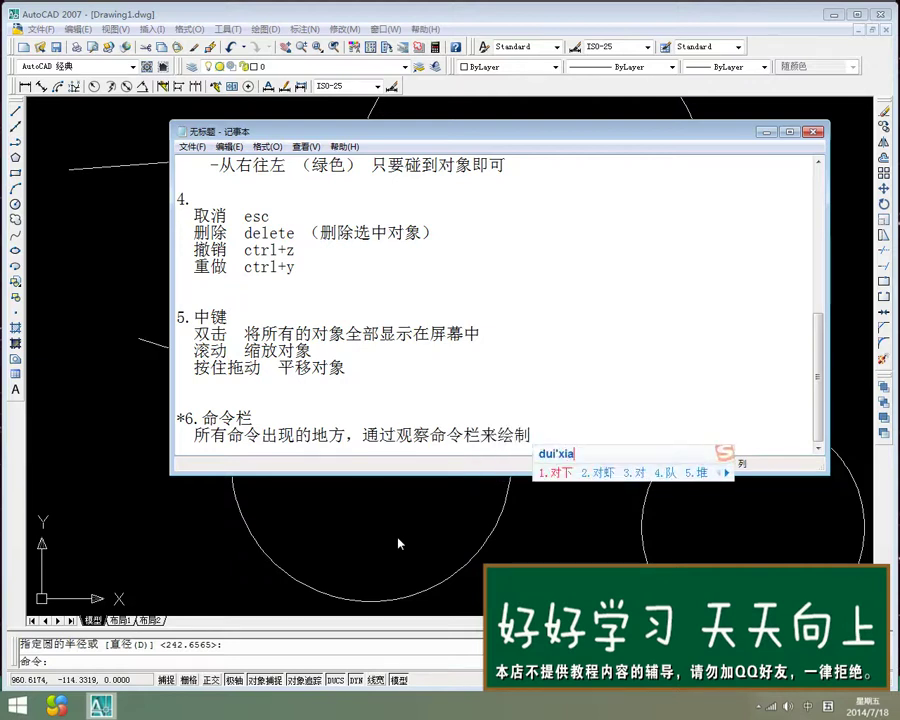
pyautogui.write('ng')
pyautogui.press('space')
pyautogui.press('Return')
pyautogui.press('Return')
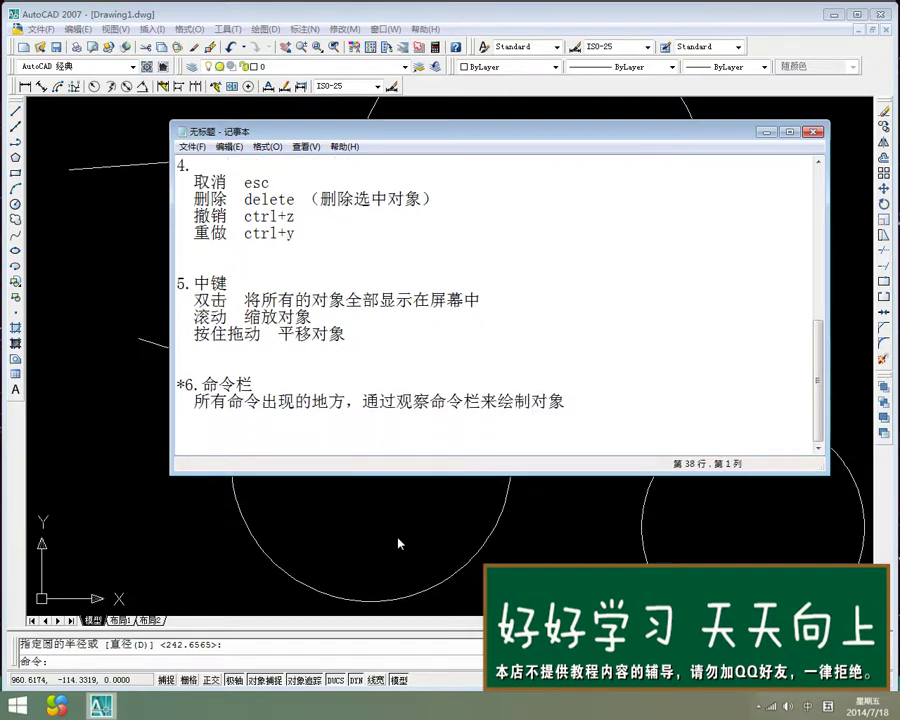
pyautogui.press('Return')
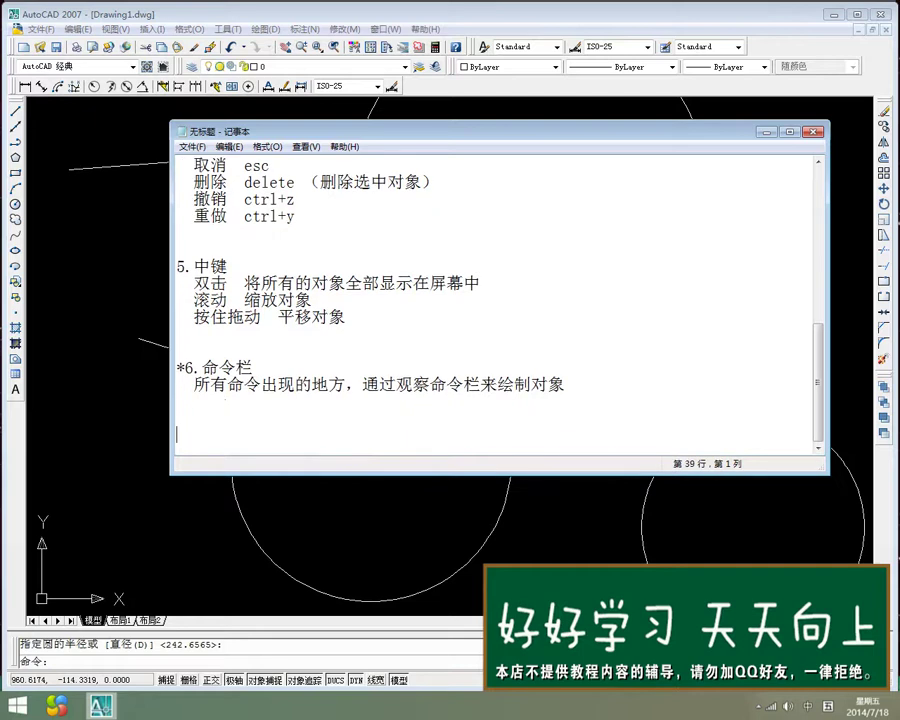
# Step: Bring the AutoCAD drawing with its three circles and two slanted lines forward and pan slightly
pyautogui.click(124, 428)
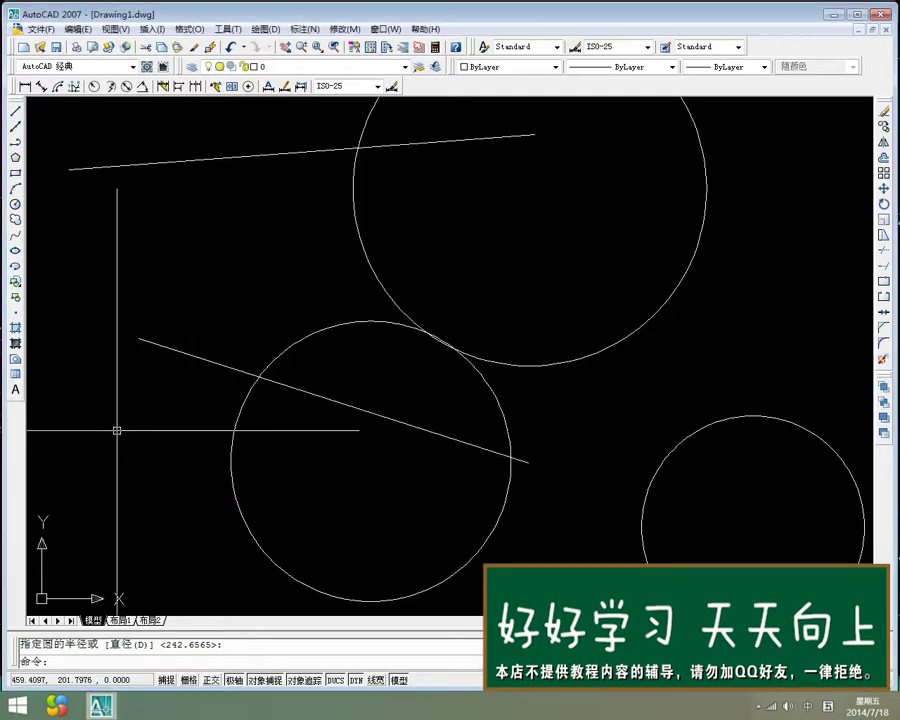
pyautogui.moveTo(486, 490); pyautogui.dragTo(453, 483, button='middle')
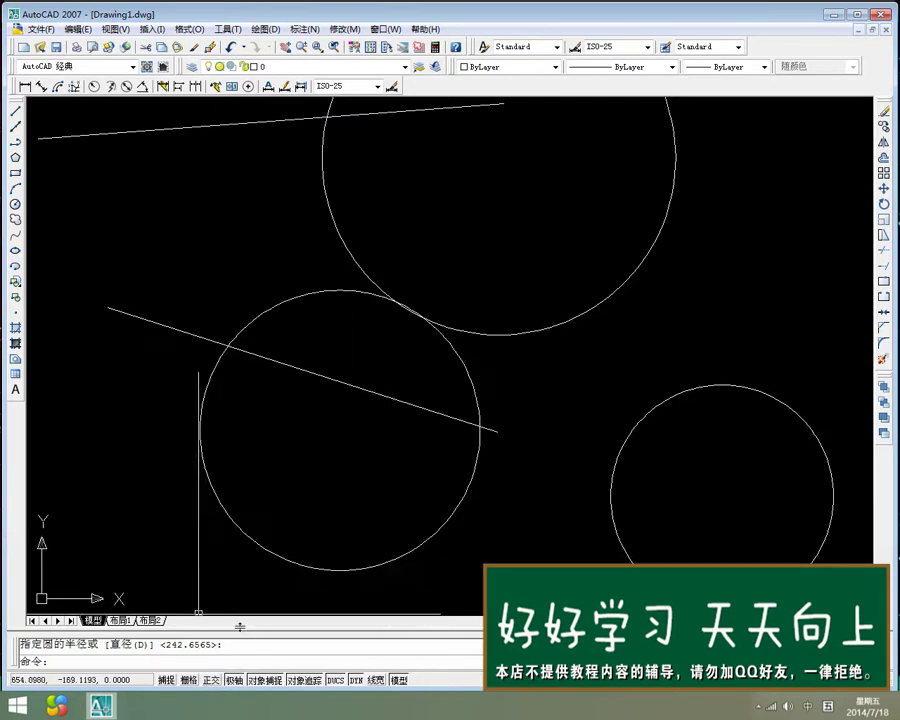
# Step: Erase the three circles and two slanted lines with a crossing window
pyautogui.scroll(-2, 459, 527)
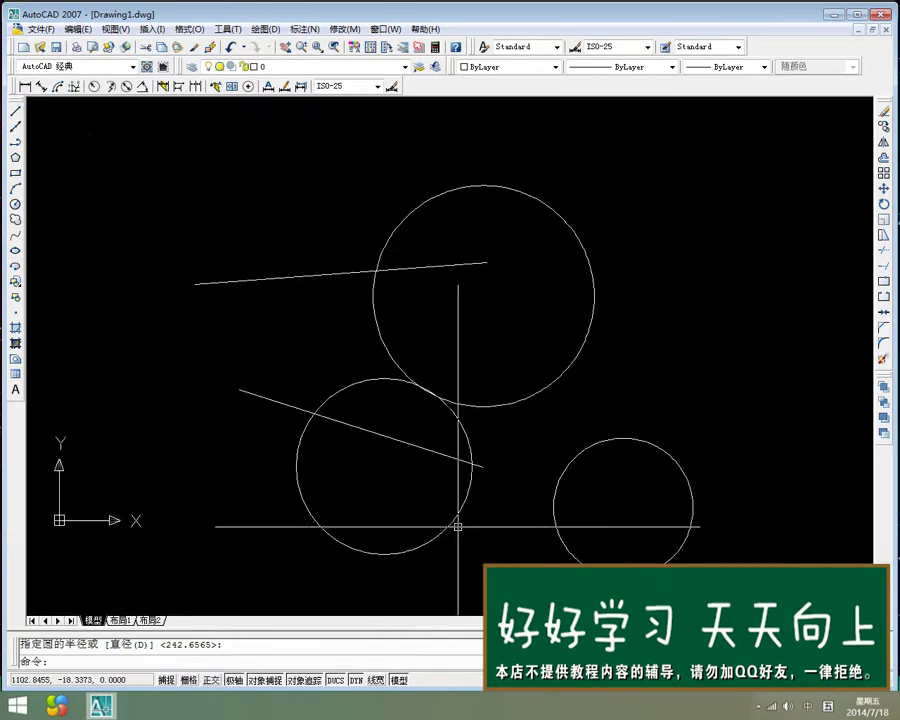
pyautogui.click(698, 554)
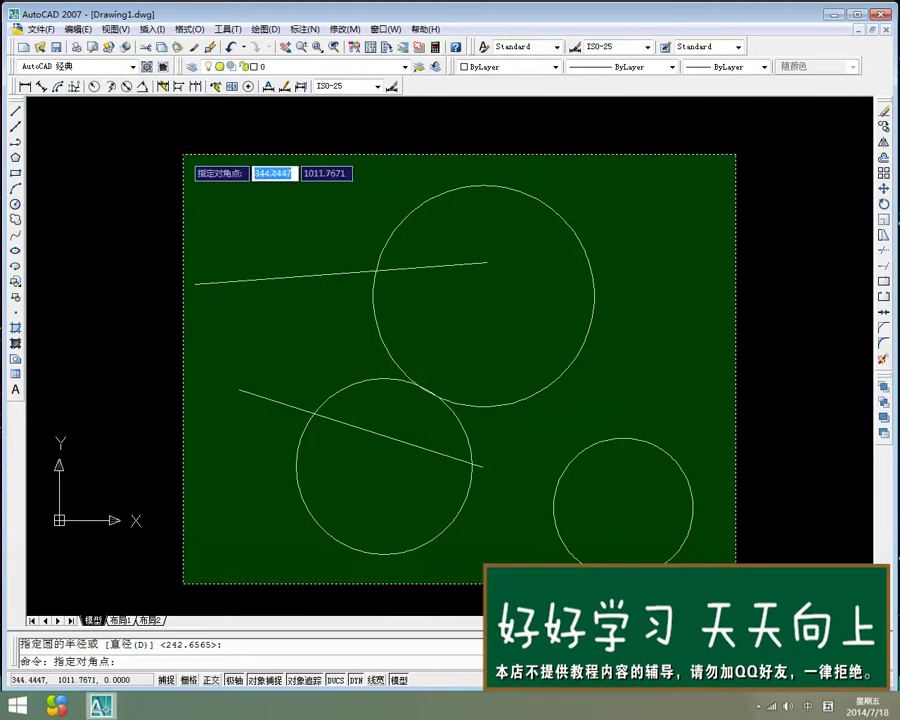
pyautogui.click(183, 153)
pyautogui.press('Delete')
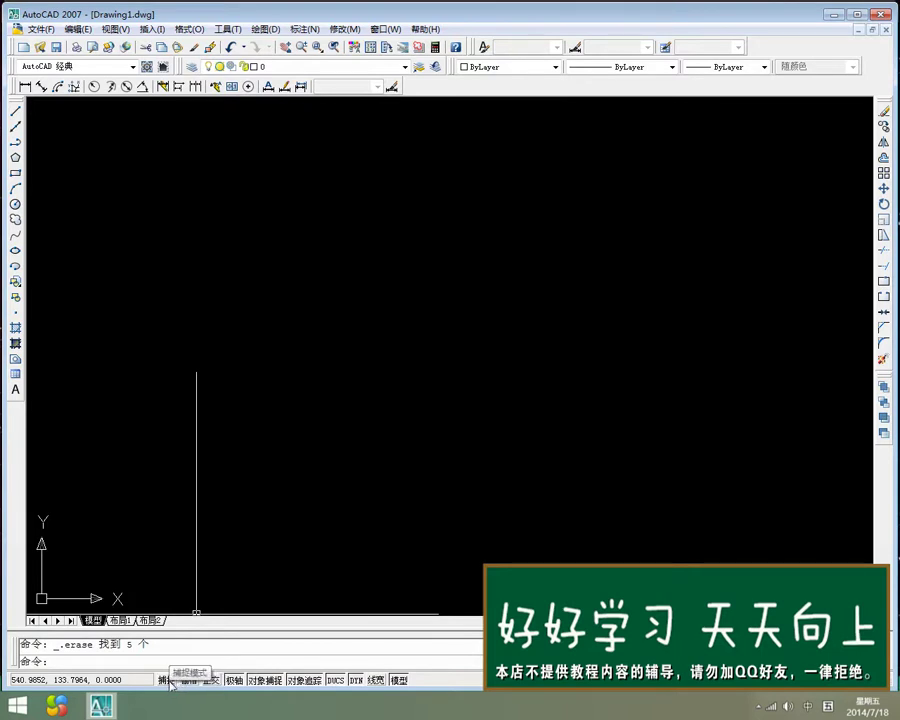
pyautogui.click(167, 680)
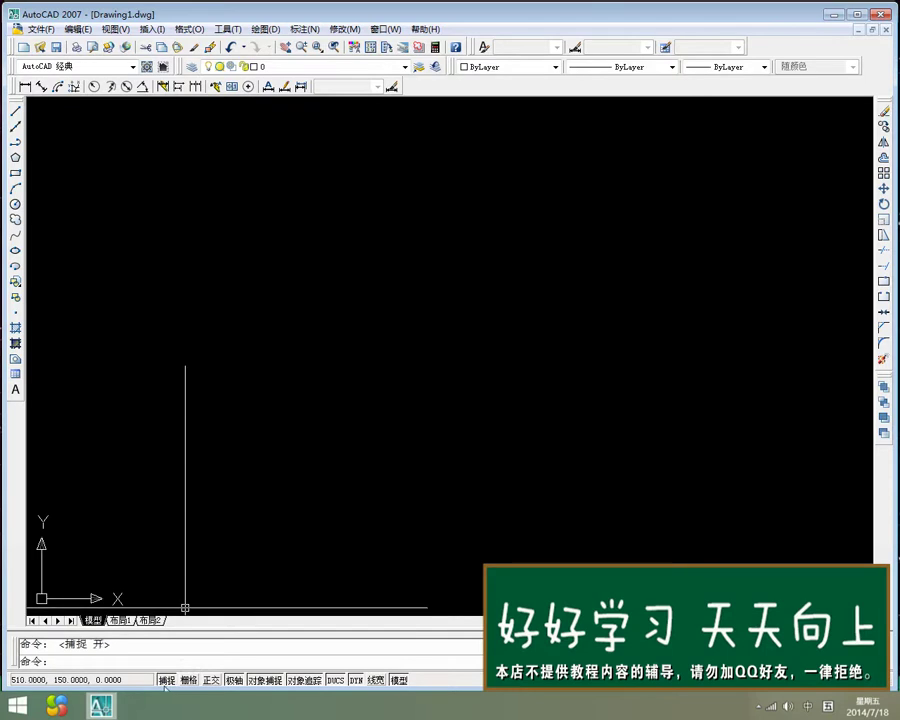
pyautogui.middleClick(325, 524)
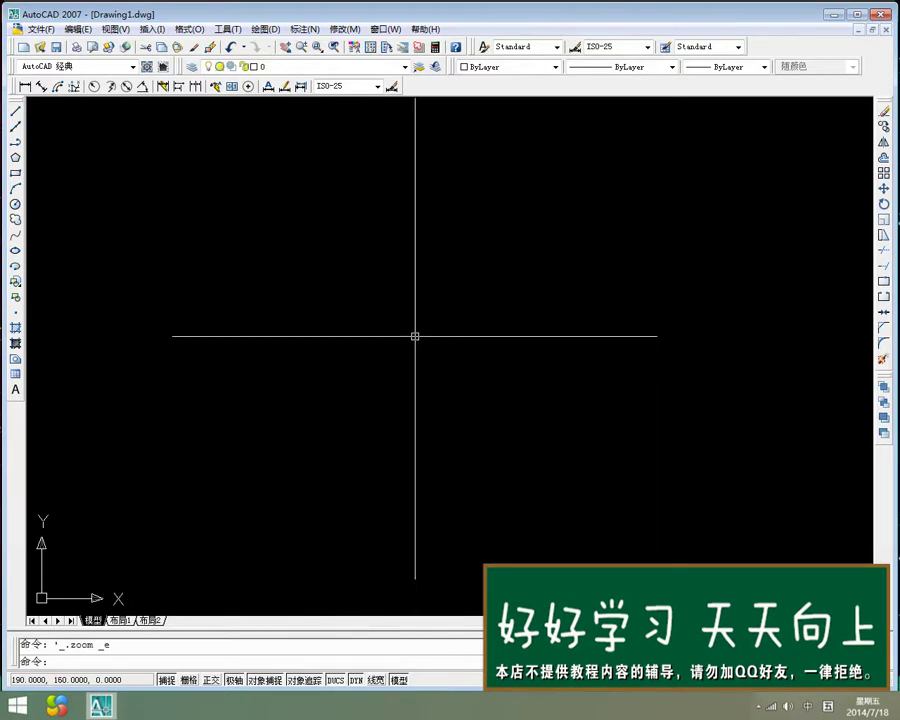
pyautogui.click(188, 680)
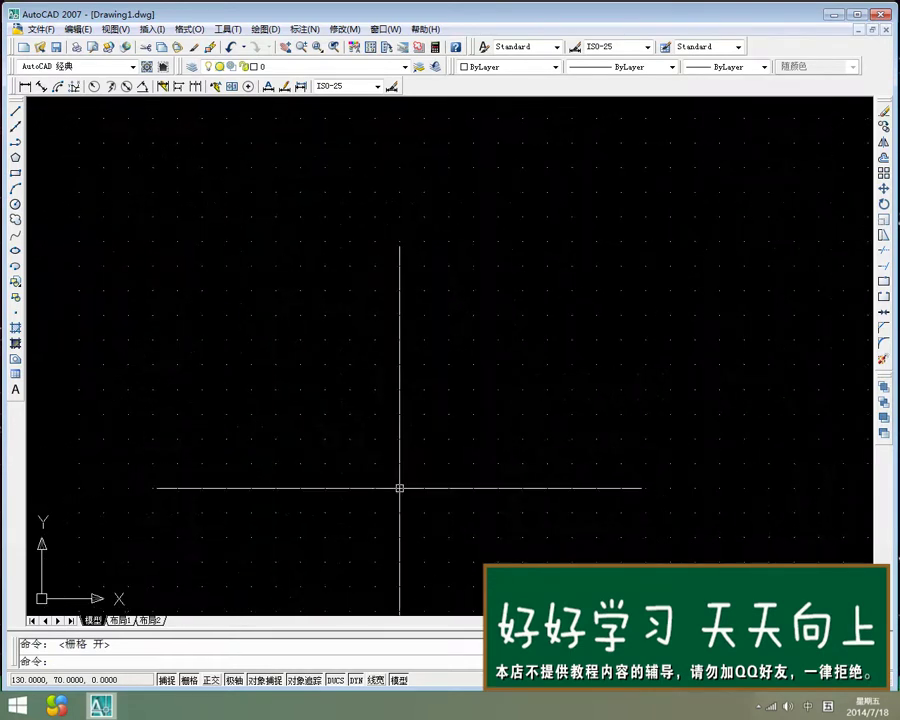
pyautogui.click(171, 684)
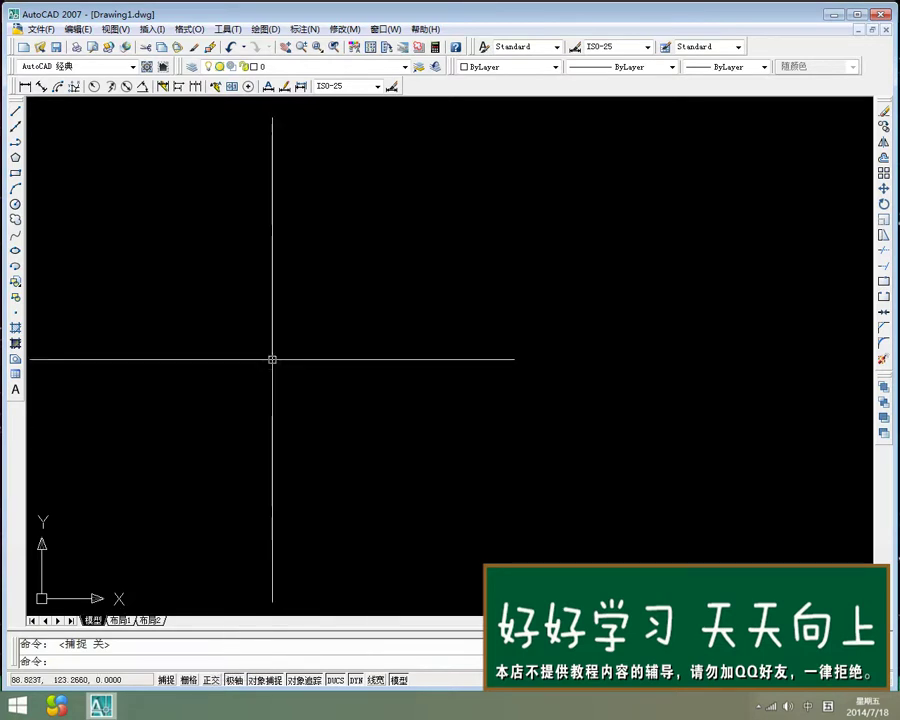
# Step: Start LINE and draw the first freehand zigzag segments from the upper left
pyautogui.click(16, 112)
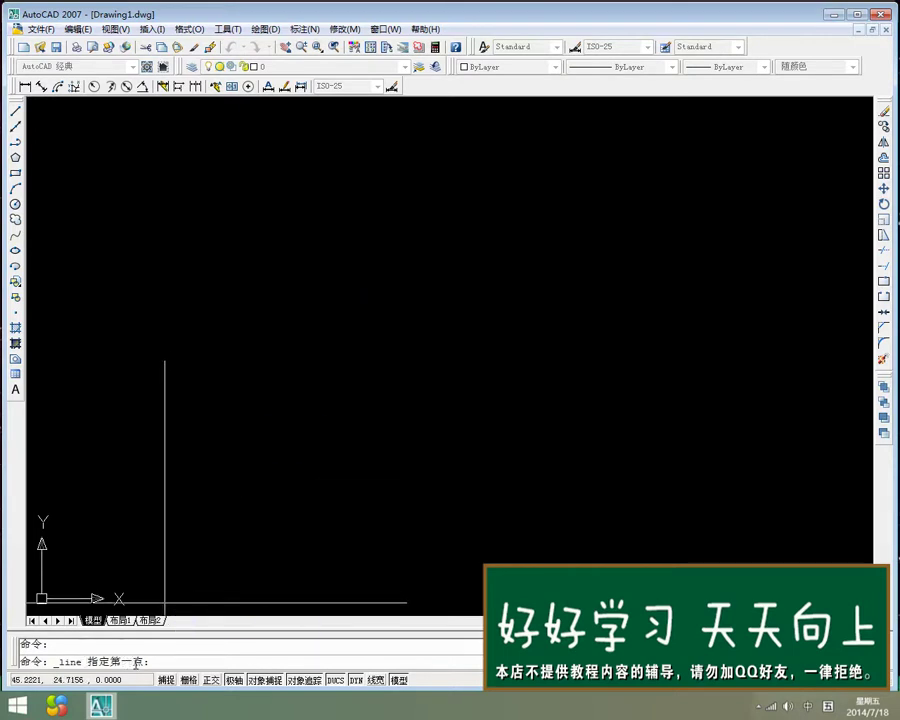
pyautogui.click(178, 180)
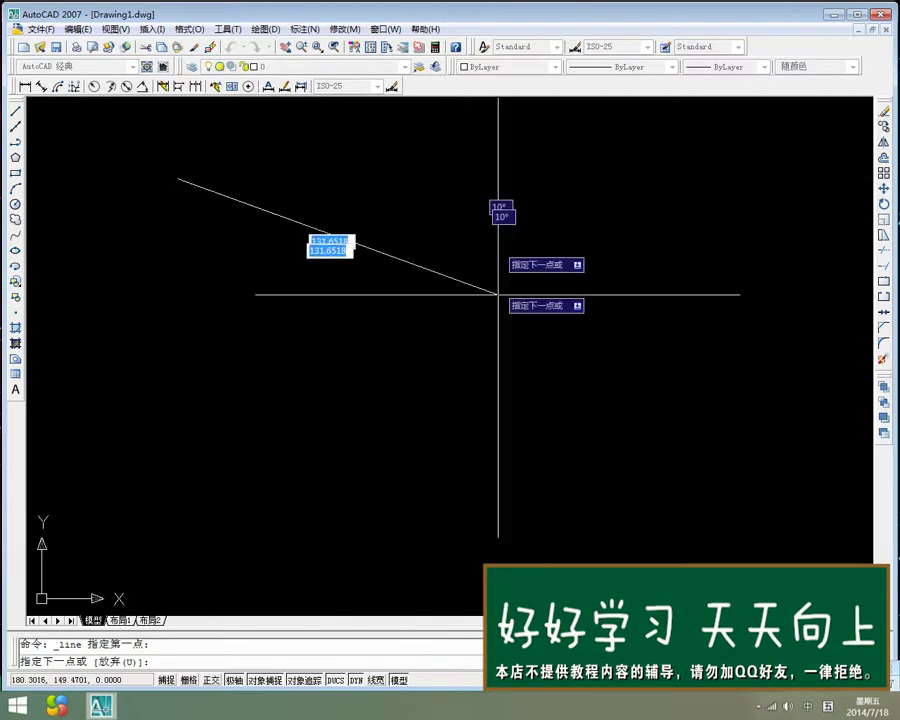
pyautogui.click(82, 565)
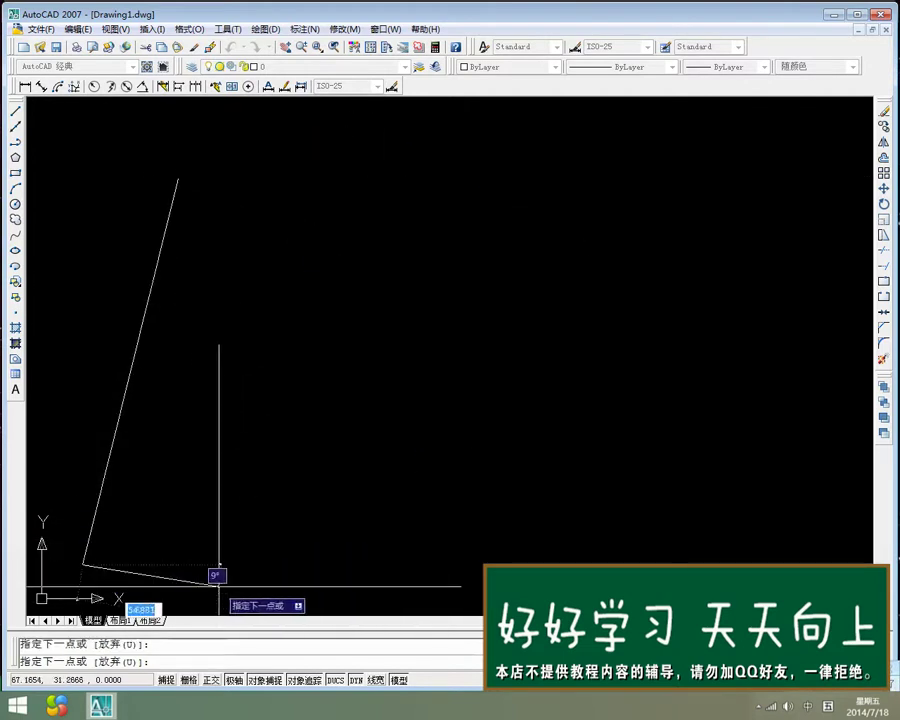
pyautogui.click(220, 585)
pyautogui.click(220, 393)
pyautogui.click(69, 366)
pyautogui.click(243, 300)
# Step: Extend the zigzag with sharp freehand points to the right, then turn ortho on
pyautogui.click(275, 480)
pyautogui.click(357, 291)
pyautogui.click(357, 434)
pyautogui.click(438, 286)
pyautogui.click(419, 415)
pyautogui.click(478, 367)
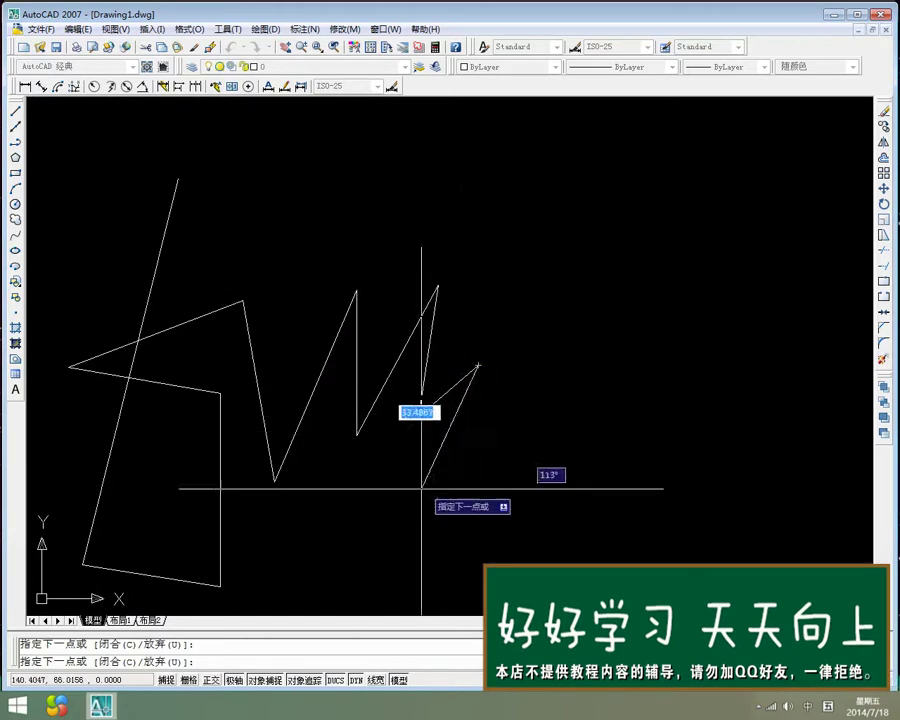
pyautogui.click(211, 680)
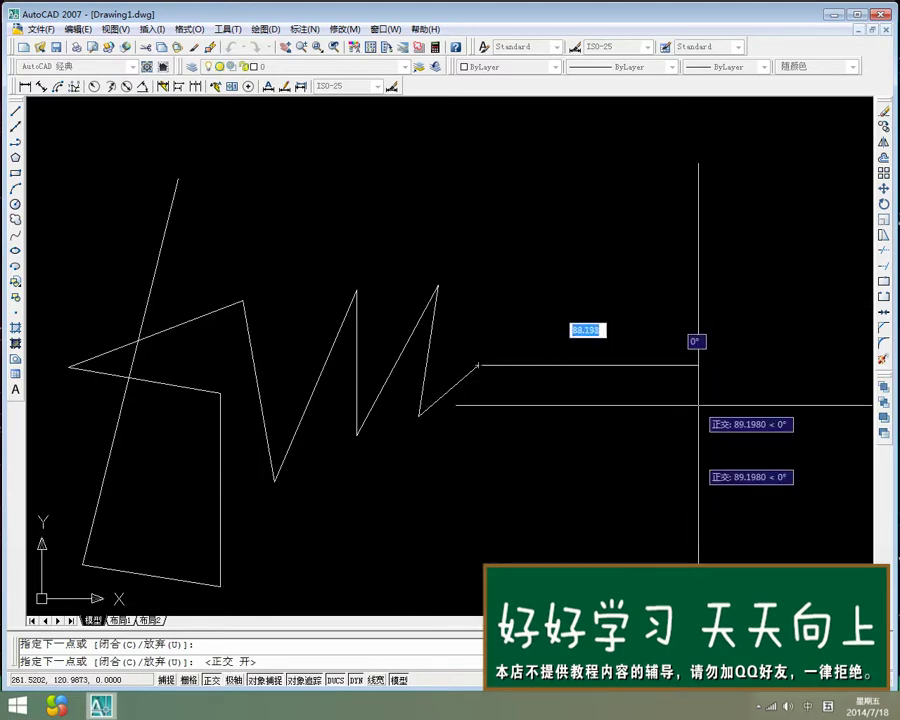
# Step: Continue the chain with square-cornered vertical and horizontal ortho segments and end the line
pyautogui.click(490, 528)
pyautogui.click(627, 530)
pyautogui.click(627, 360)
pyautogui.click(688, 358)
pyautogui.click(688, 552)
pyautogui.click(555, 552)
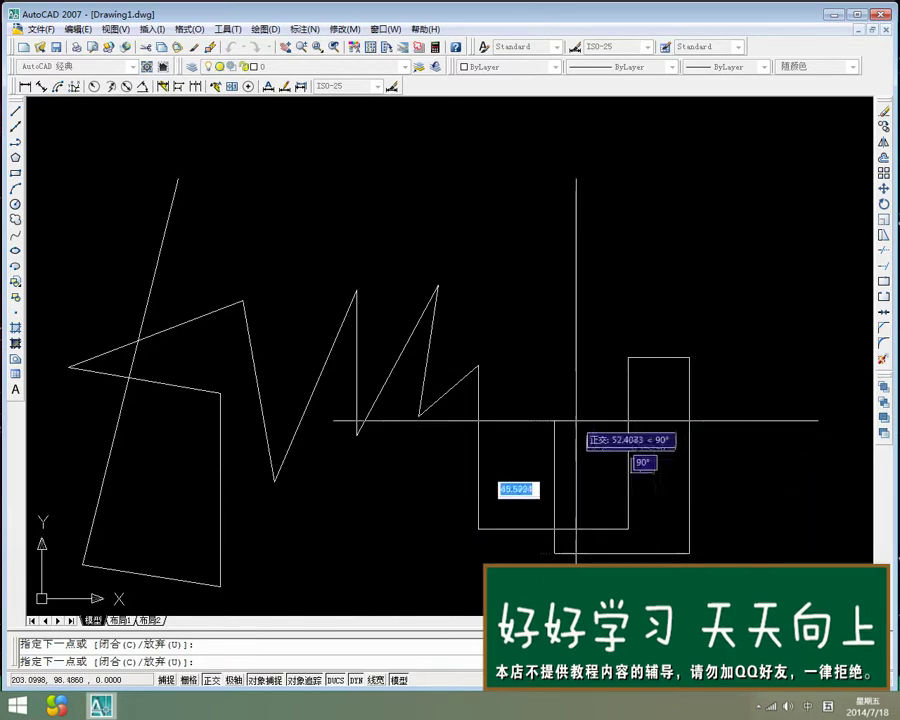
pyautogui.click(577, 319)
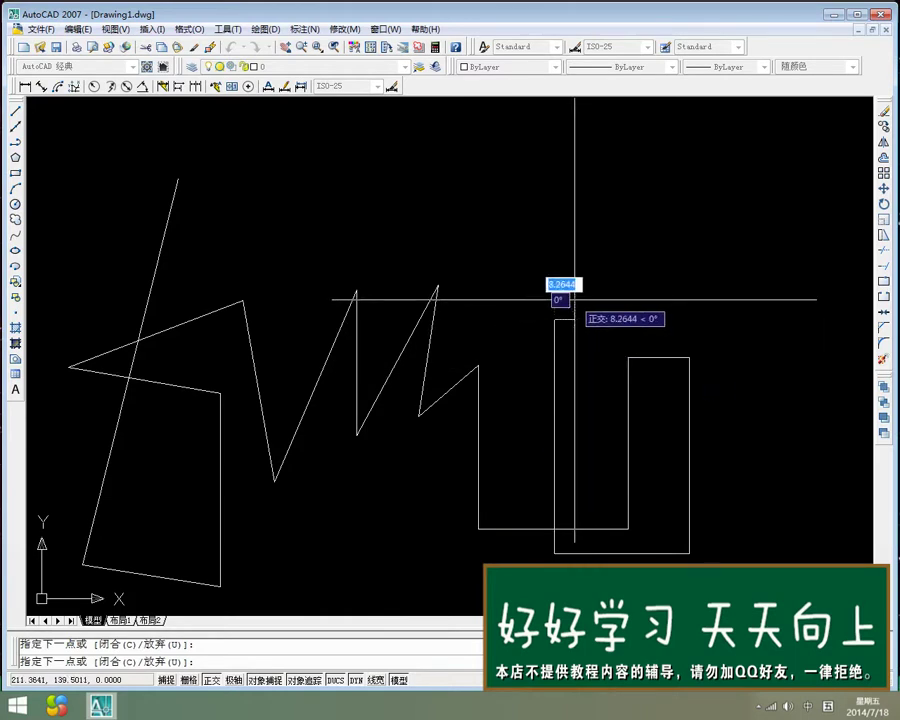
pyautogui.press('Return')
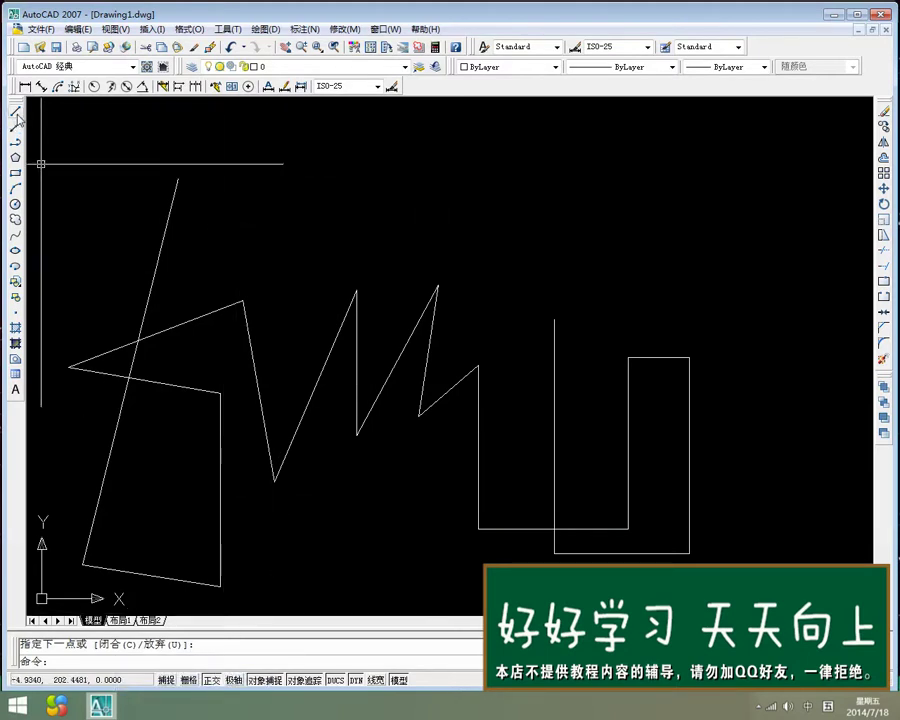
# Step: Draw a new line horizontal then down, with one slanted segment drawn with ortho off
pyautogui.click(16, 113)
pyautogui.click(345, 172)
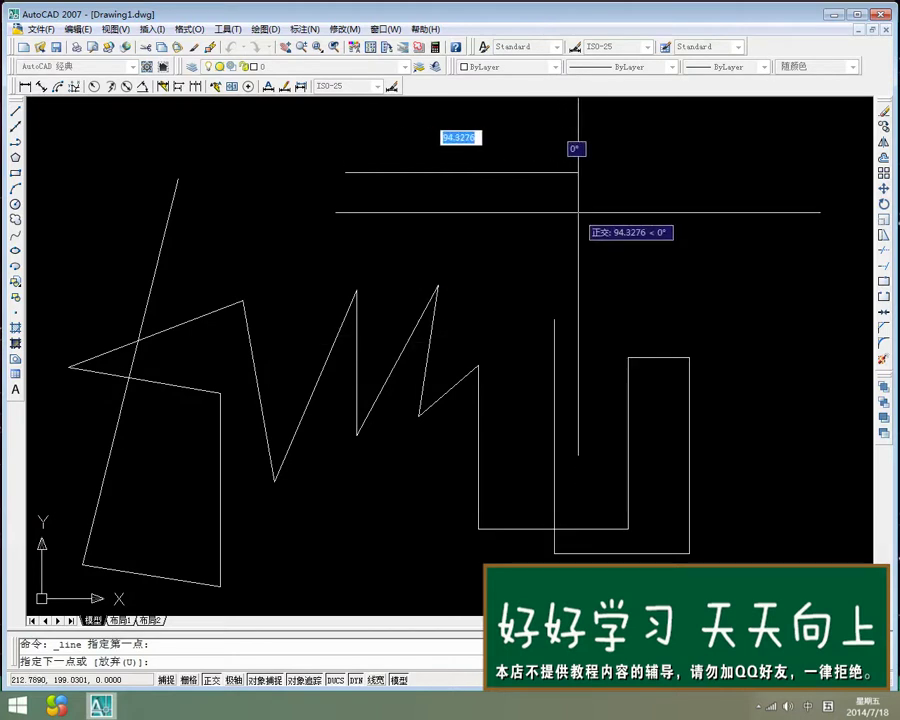
pyautogui.click(578, 172)
pyautogui.click(578, 266)
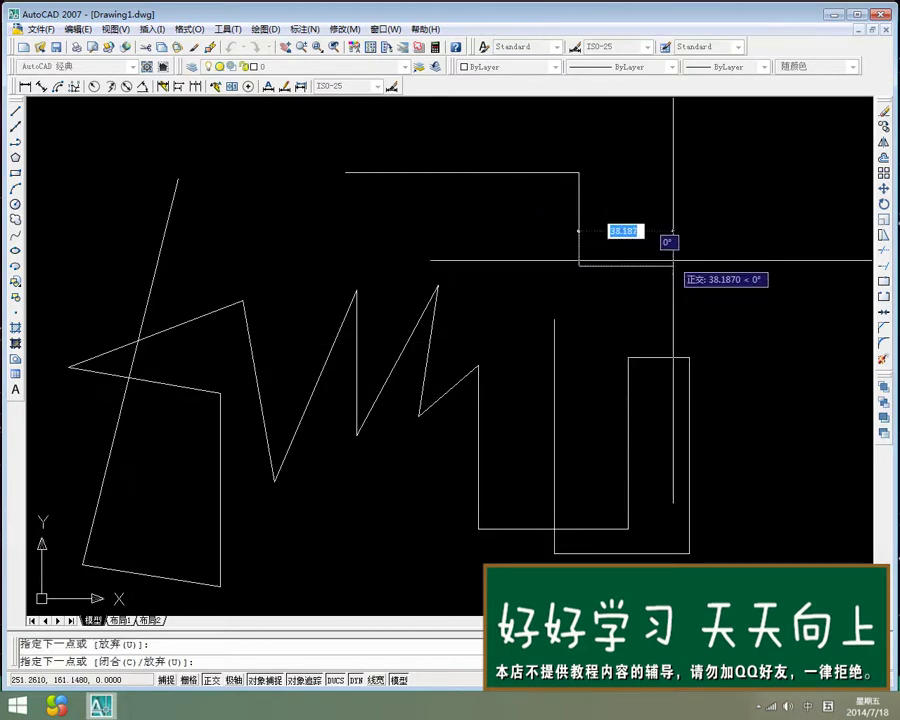
pyautogui.press('F8')
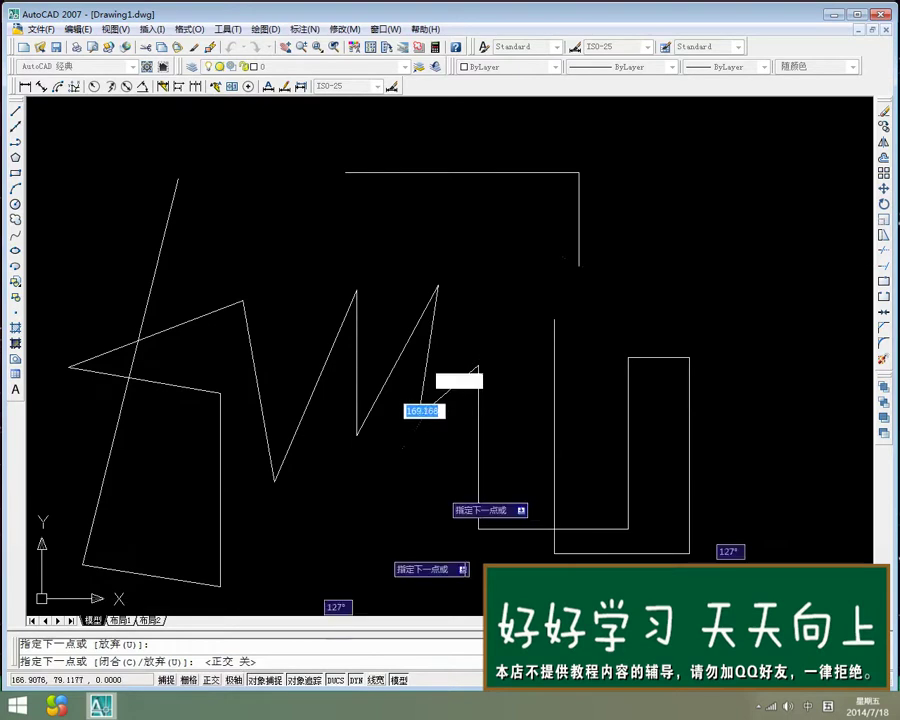
pyautogui.click(740, 271)
pyautogui.press('F8')
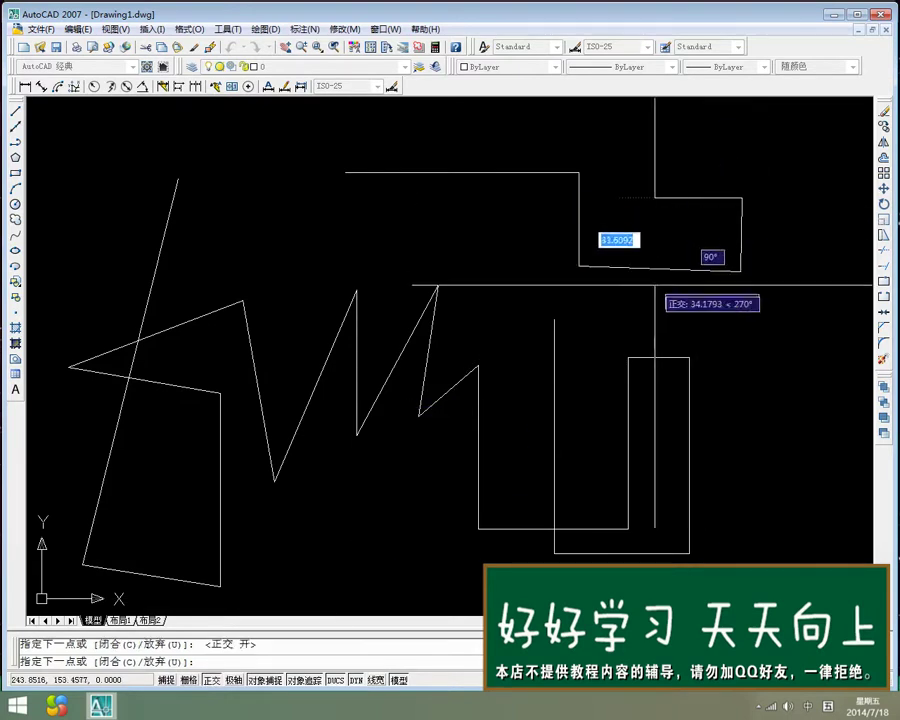
pyautogui.press('Return')
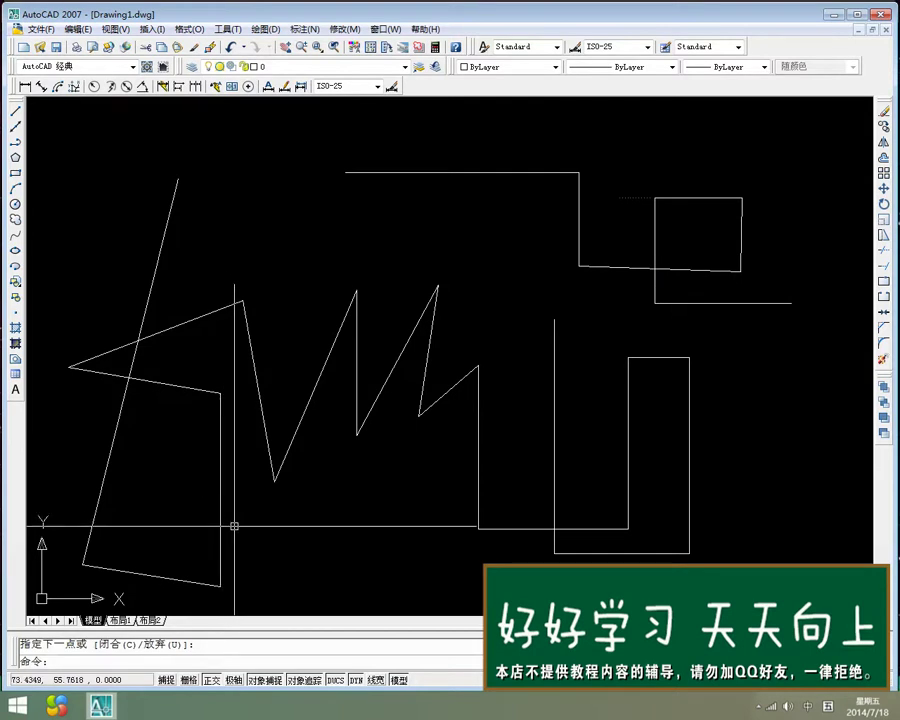
# Step: Turn polar tracking off and ortho mode back on
pyautogui.moveTo(236, 530); pyautogui.dragTo(223, 505, button='middle')
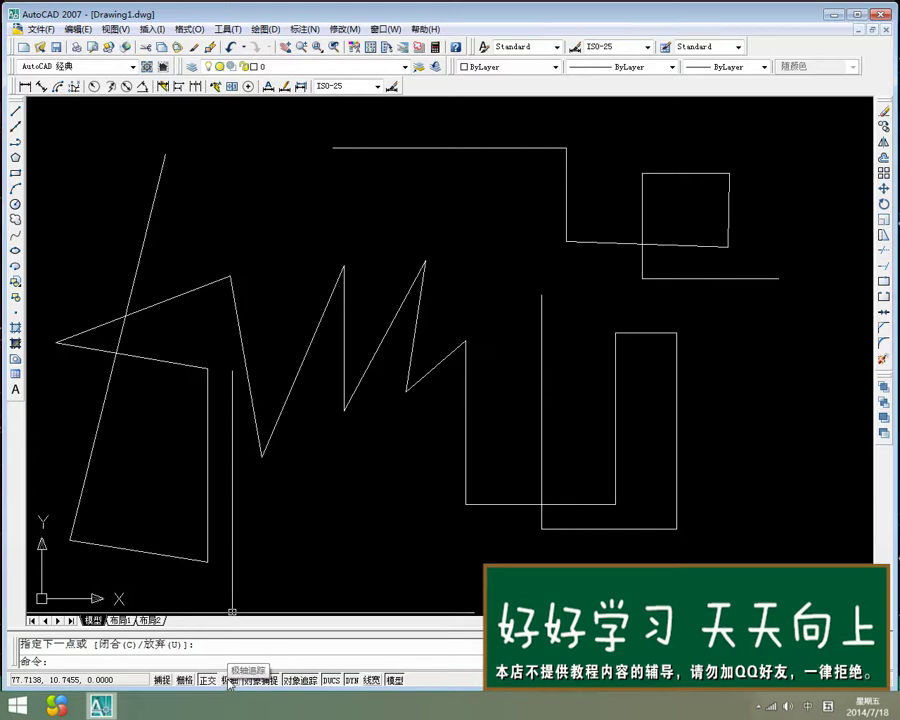
pyautogui.click(231, 681)
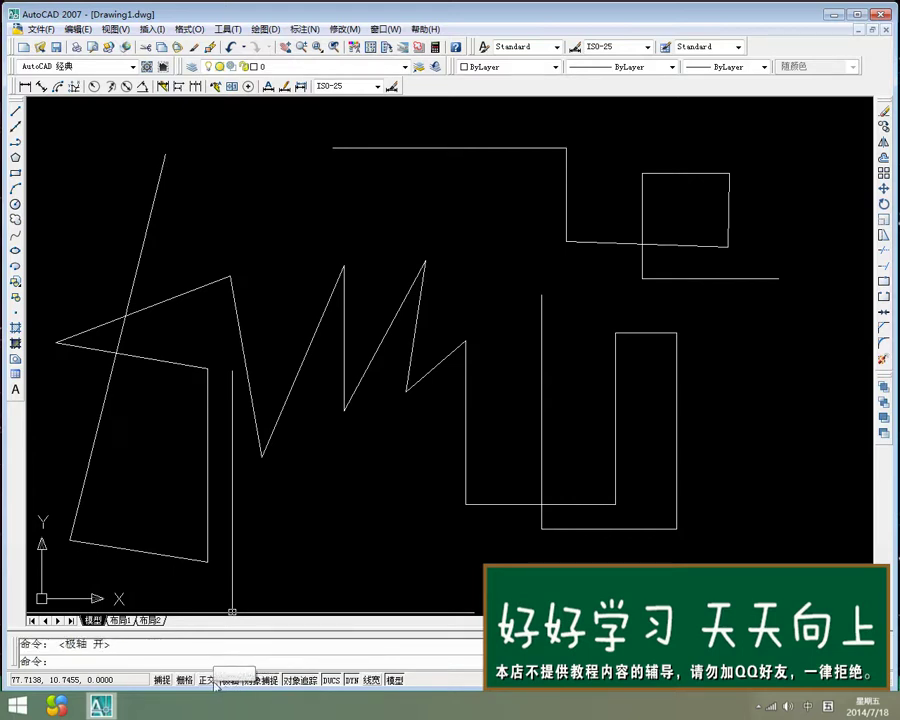
pyautogui.click(208, 680)
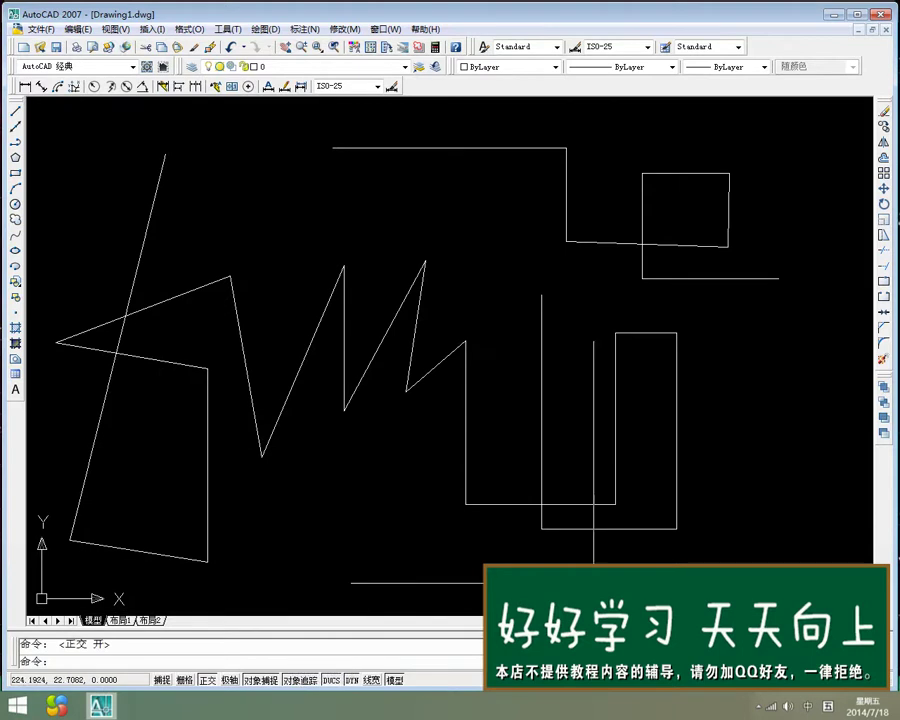
# Step: Erase all 25 lines and switch object snap and object snap tracking off
pyautogui.click(754, 573)
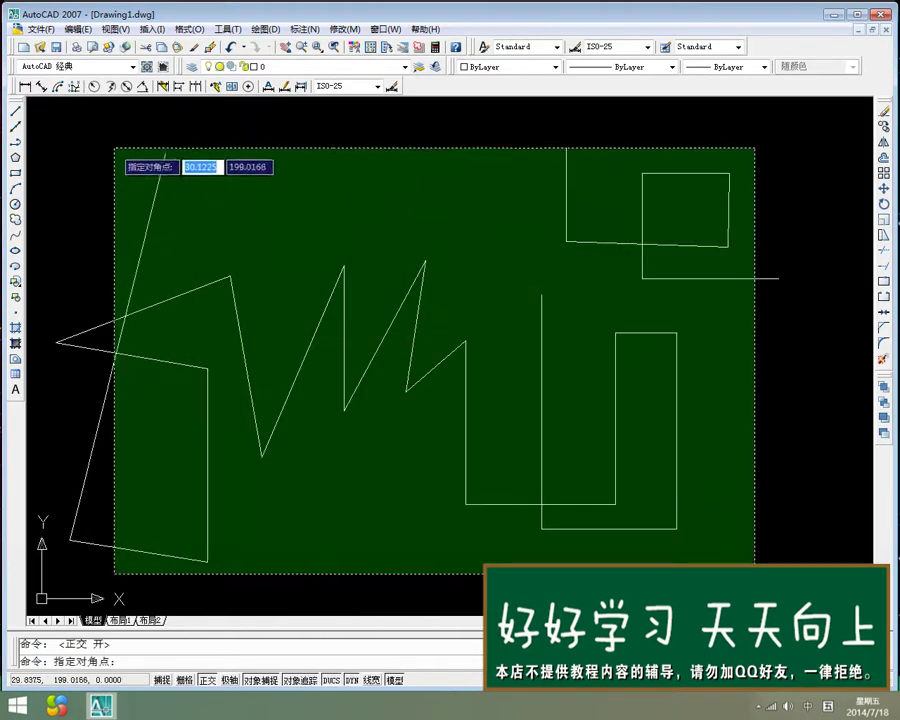
pyautogui.click(106, 152)
pyautogui.press('Delete')
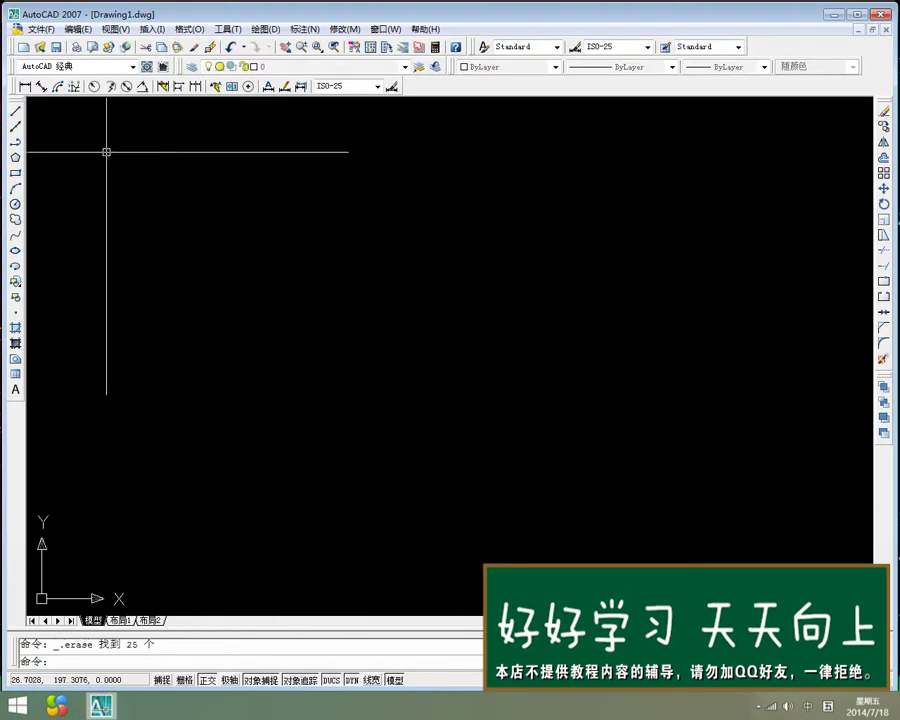
pyautogui.click(254, 680)
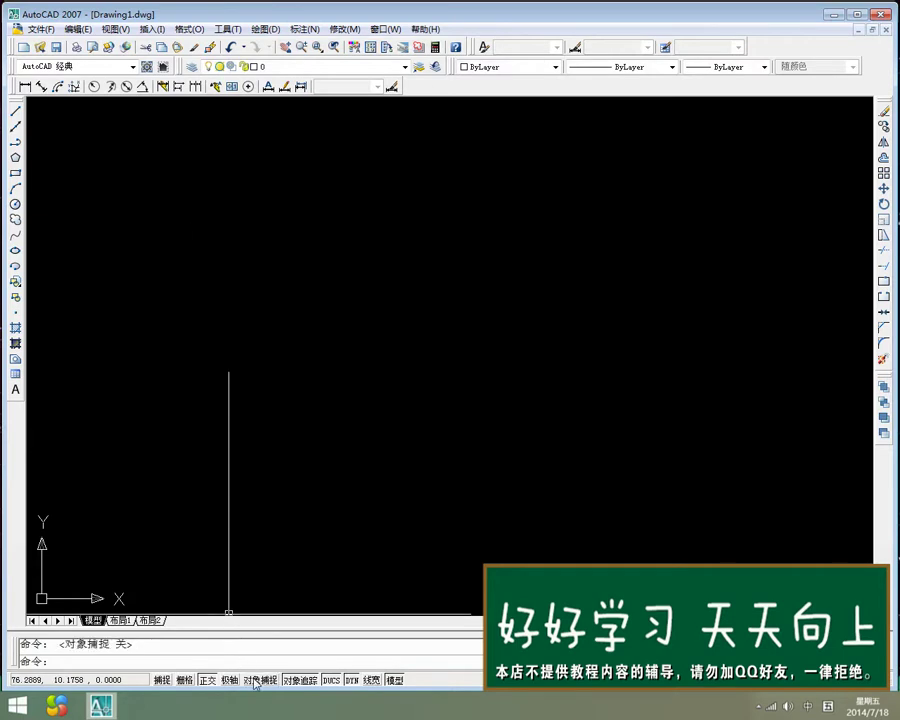
pyautogui.click(312, 682)
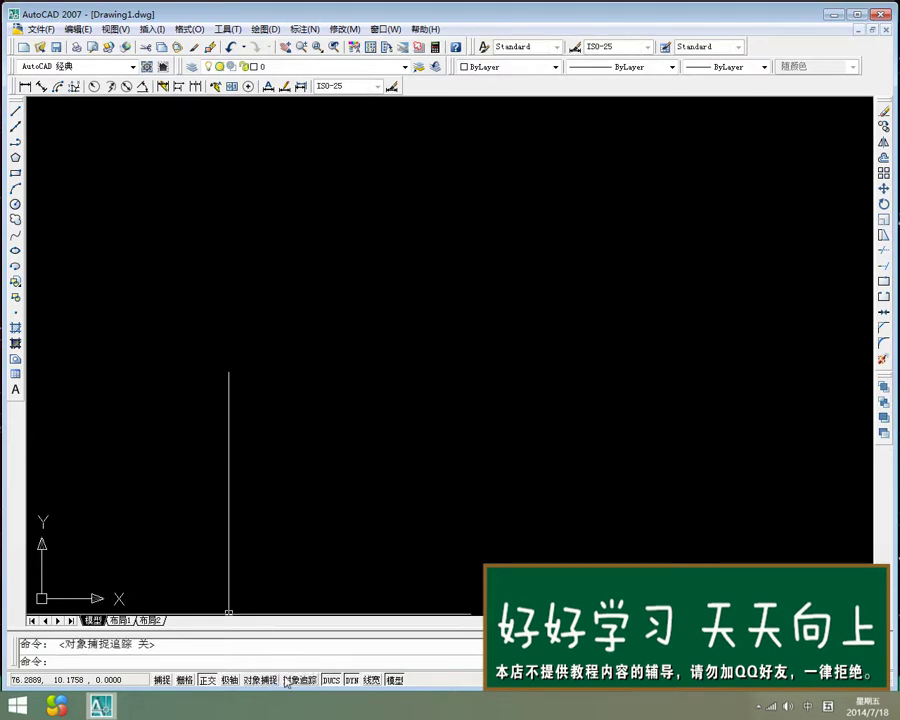
# Step: Draw a horizontal line near the top, then begin a new line with object snap on
pyautogui.click(16, 113)
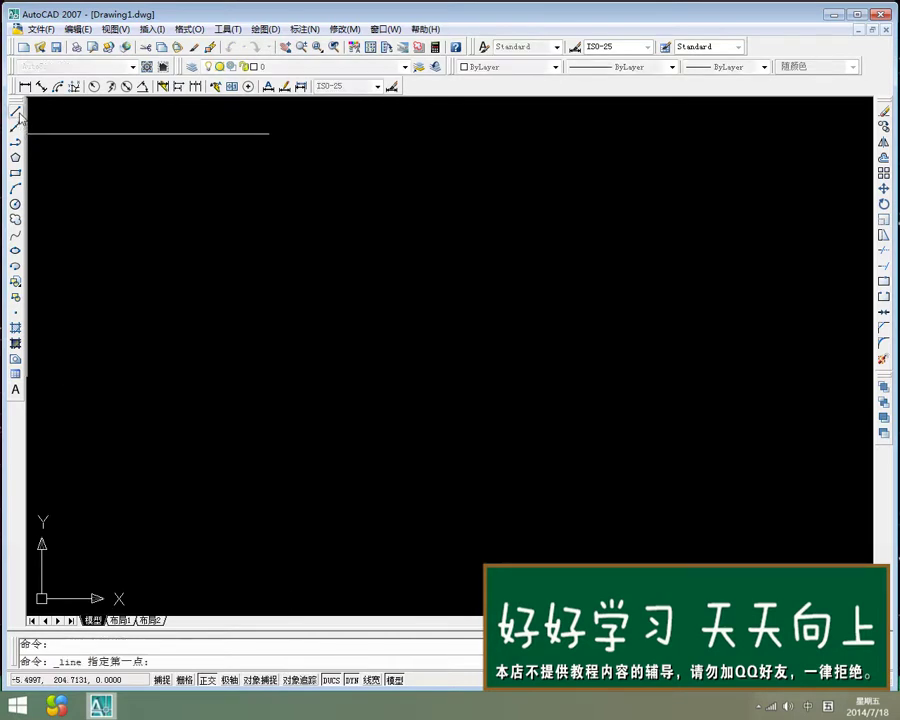
pyautogui.click(179, 234)
pyautogui.click(634, 234)
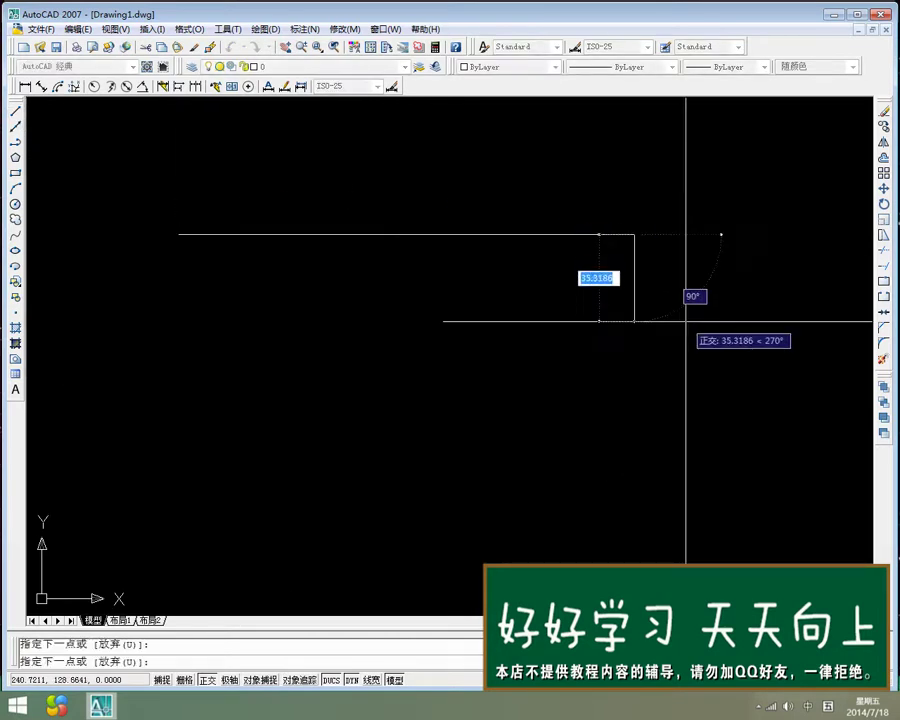
pyautogui.press('Return')
pyautogui.scroll(2, 444, 275)
pyautogui.scroll(-3, 444, 277)
pyautogui.moveTo(462, 265); pyautogui.dragTo(472, 256, button='middle')
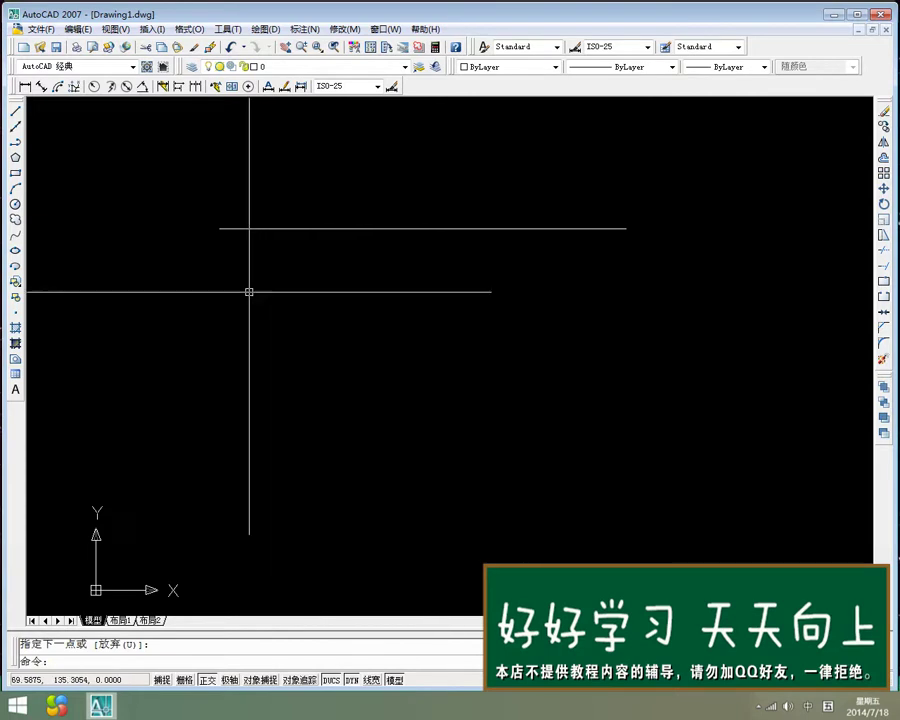
pyautogui.click(16, 112)
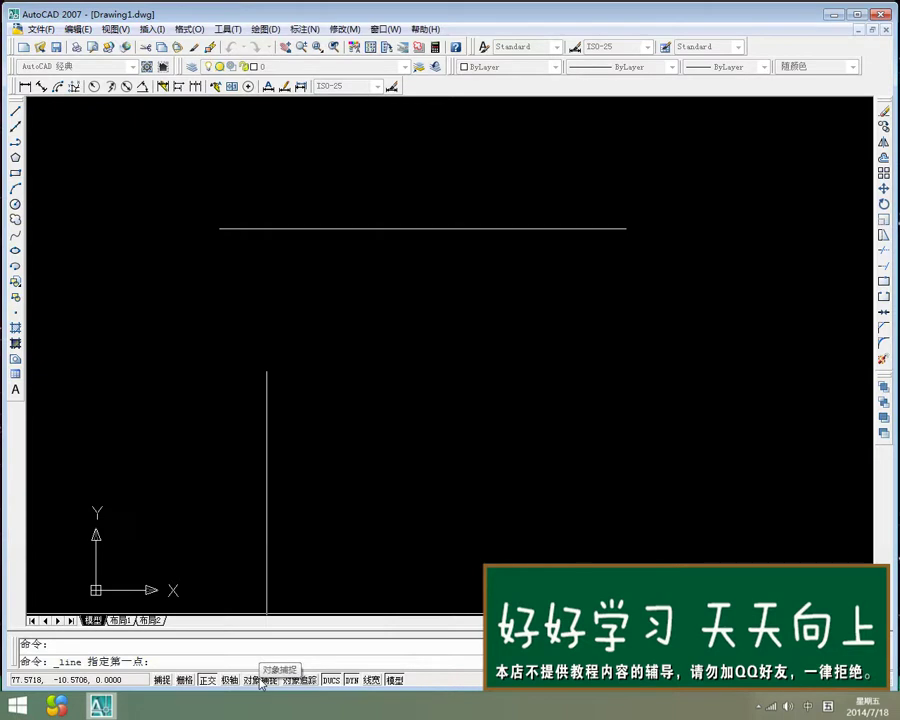
pyautogui.click(260, 680)
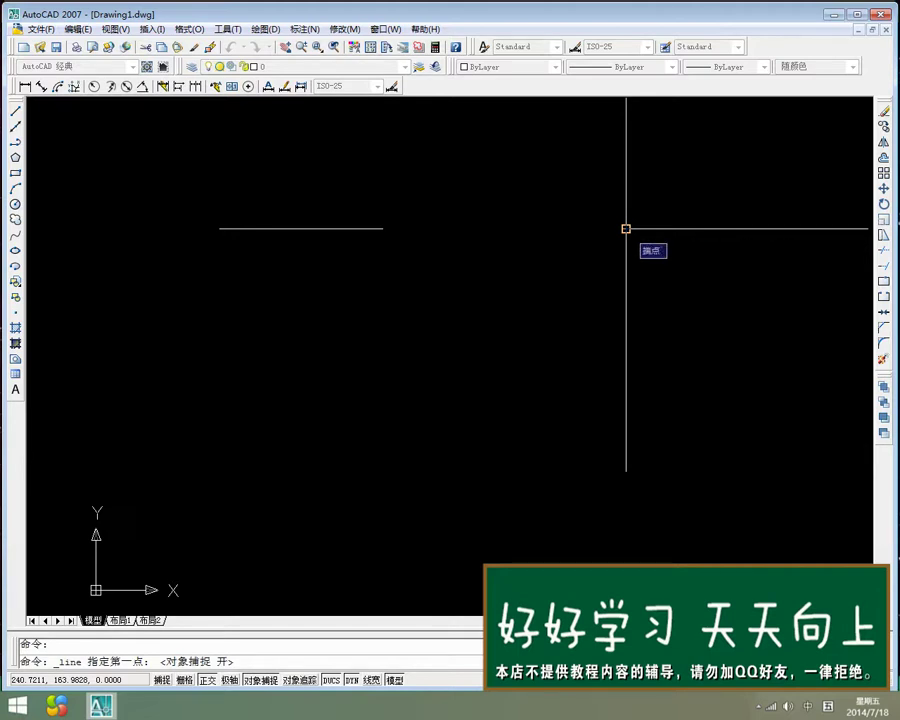
# Step: Draw a vertical line down from the horizontal line's right endpoint
pyautogui.click(626, 228)
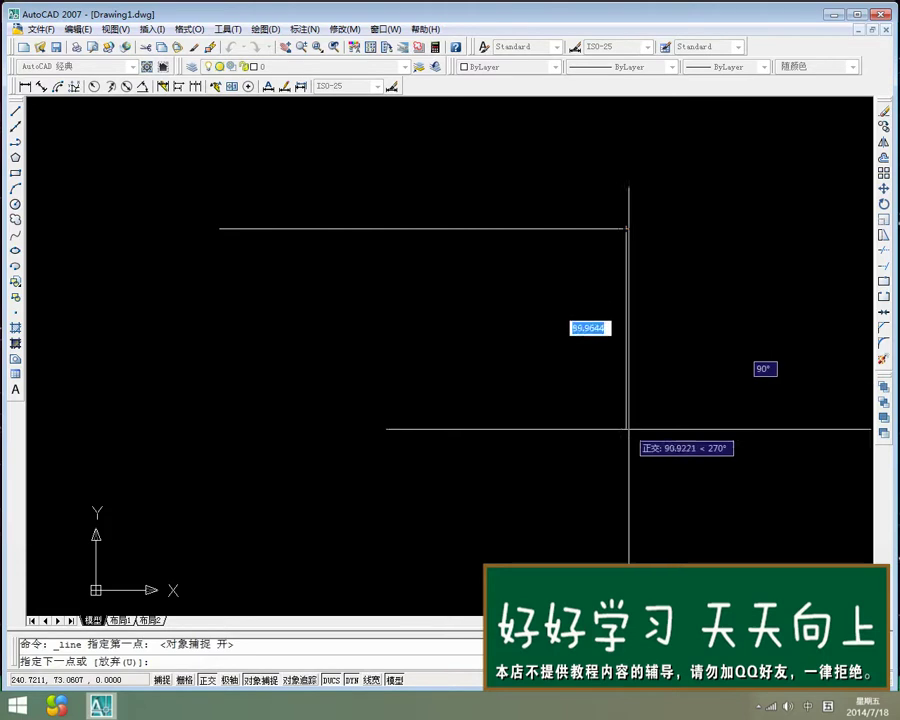
pyautogui.press('Return')
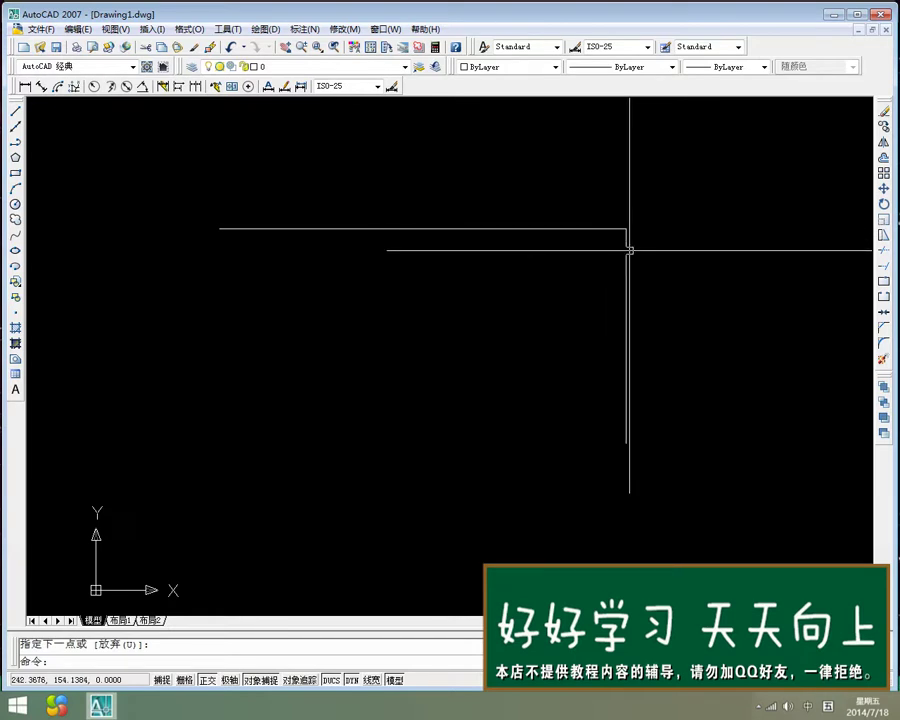
pyautogui.scroll(2, 618, 250)
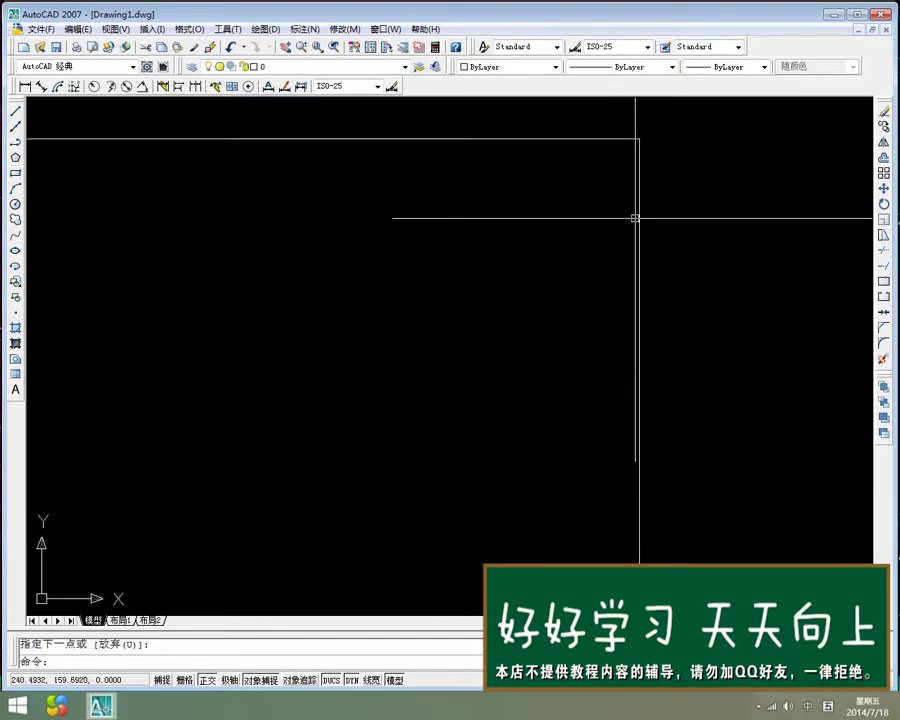
pyautogui.moveTo(637, 165)
pyautogui.mouseDown(button='middle')
pyautogui.moveTo(645, 246)
pyautogui.moveTo(612, 276)
pyautogui.moveTo(604, 306)
pyautogui.mouseUp(button='middle')
pyautogui.scroll(-2, 600, 310)
pyautogui.moveTo(546, 348)
pyautogui.mouseDown(button='middle')
pyautogui.moveTo(554, 321)
pyautogui.moveTo(574, 302)
pyautogui.mouseUp(button='middle')
# Step: Open Drafting Settings on the Object Snap tab from the OSNAP button's menu
pyautogui.scroll(2, 552, 318)
pyautogui.scroll(2, 550, 316)
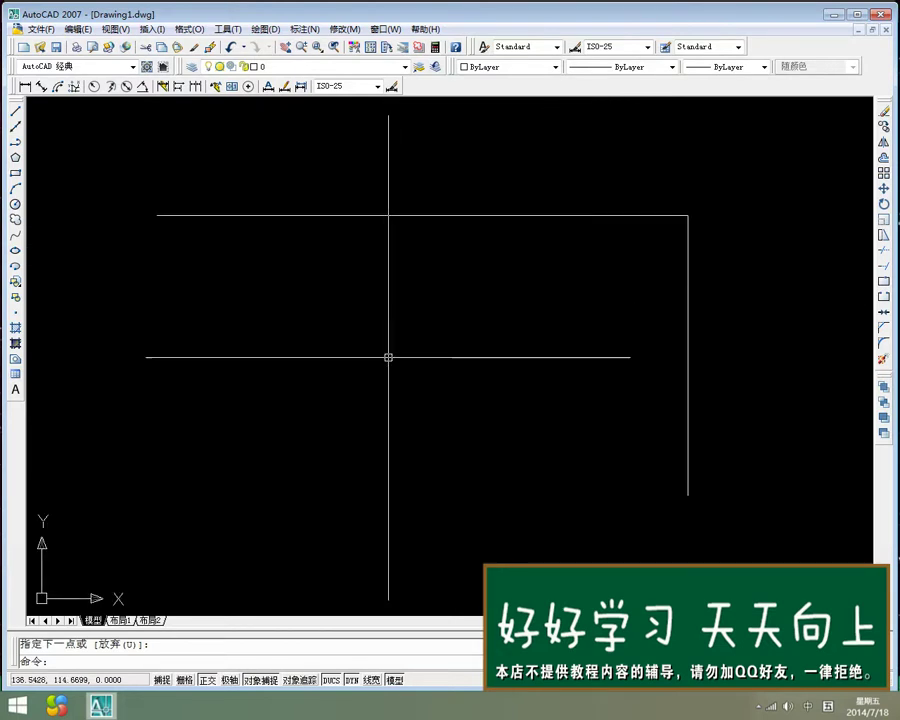
pyautogui.moveTo(428, 488); pyautogui.dragTo(431, 476, button='middle')
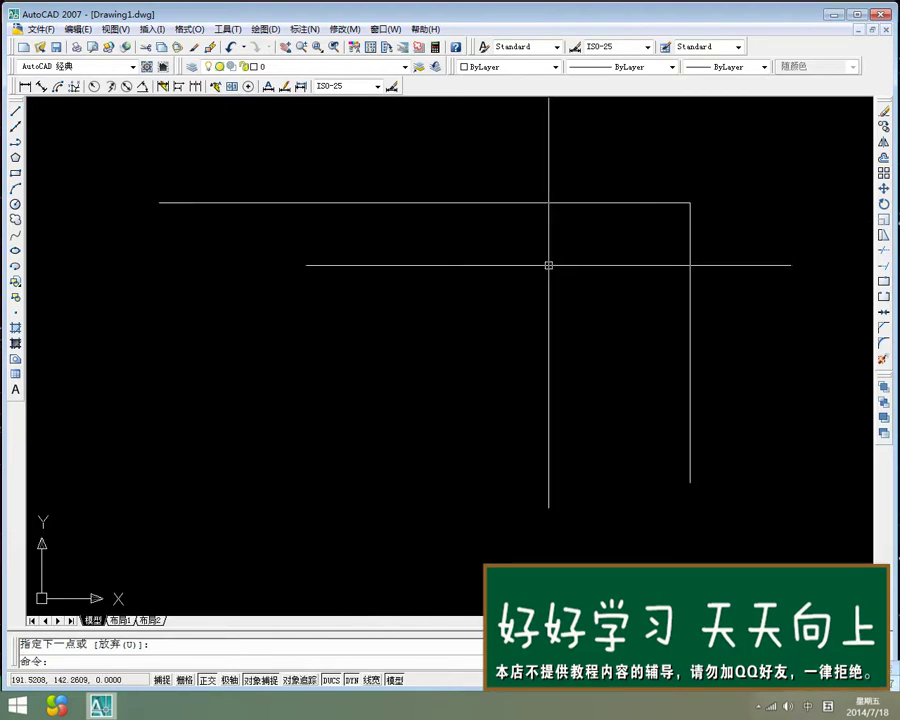
pyautogui.rightClick(265, 683)
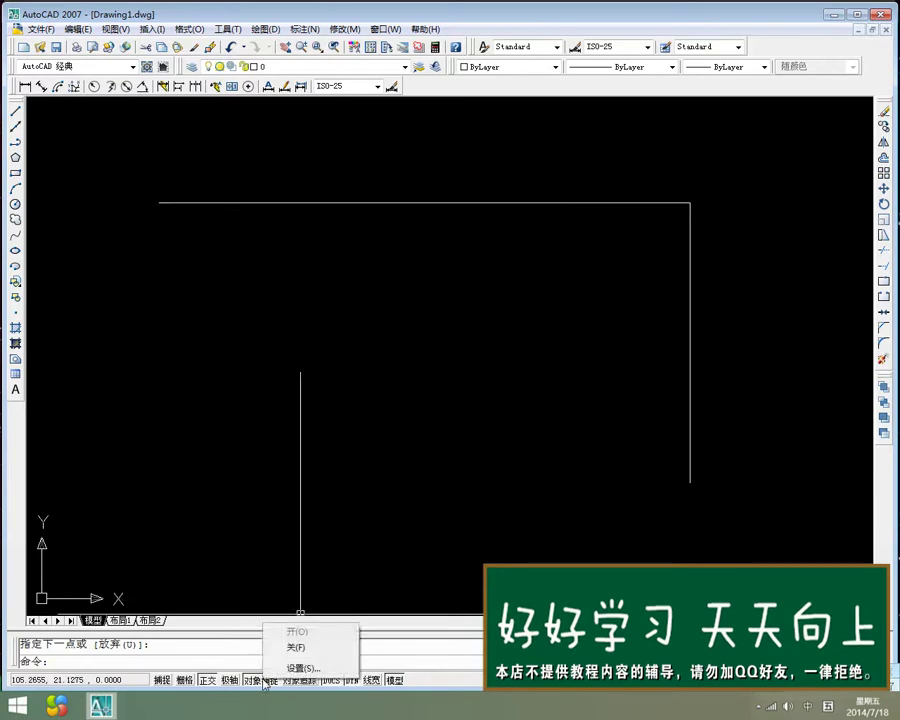
pyautogui.click(282, 668)
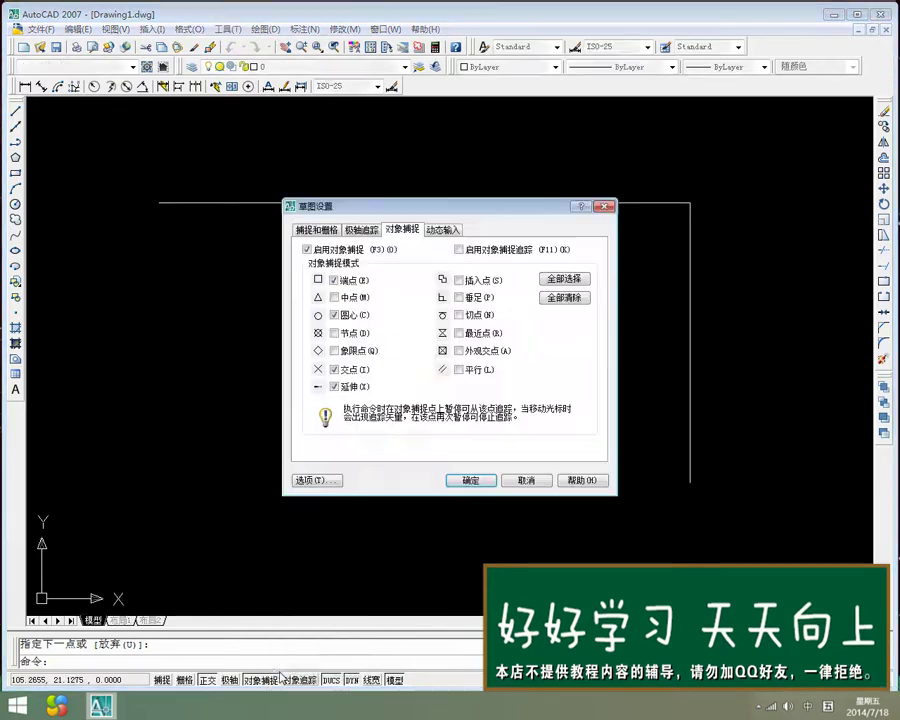
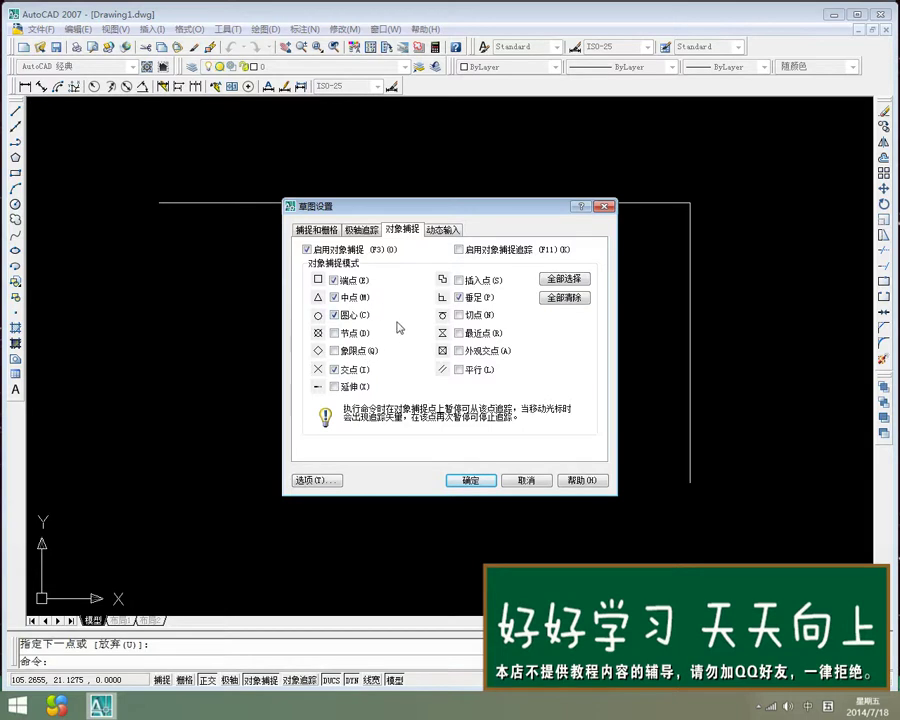
# Step: Accept the object snap settings and start a line at the top edge's left endpoint, then cancel it
pyautogui.click(468, 481)
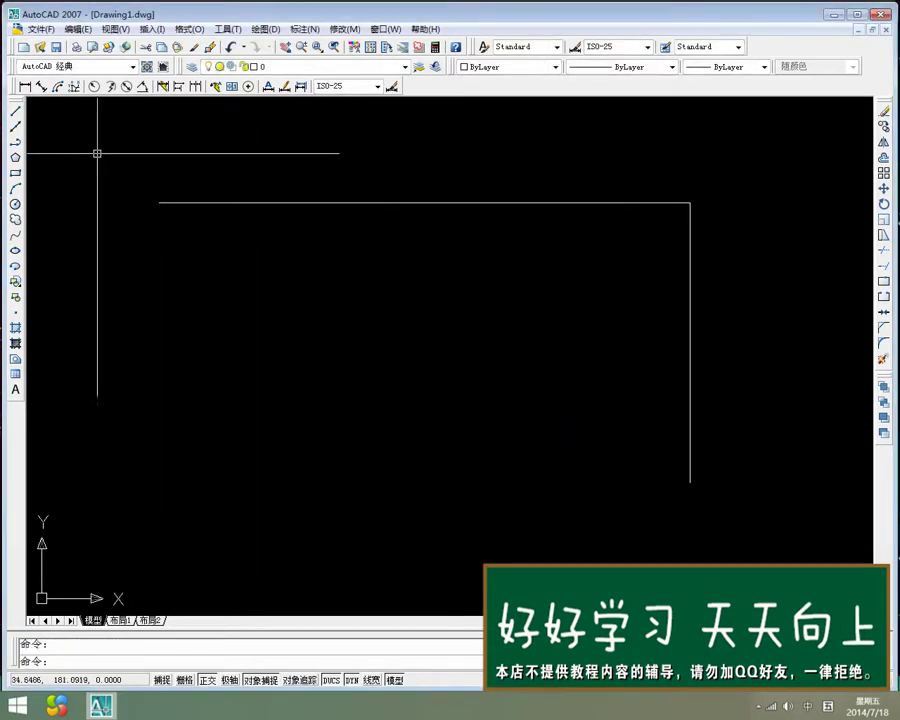
pyautogui.click(16, 112)
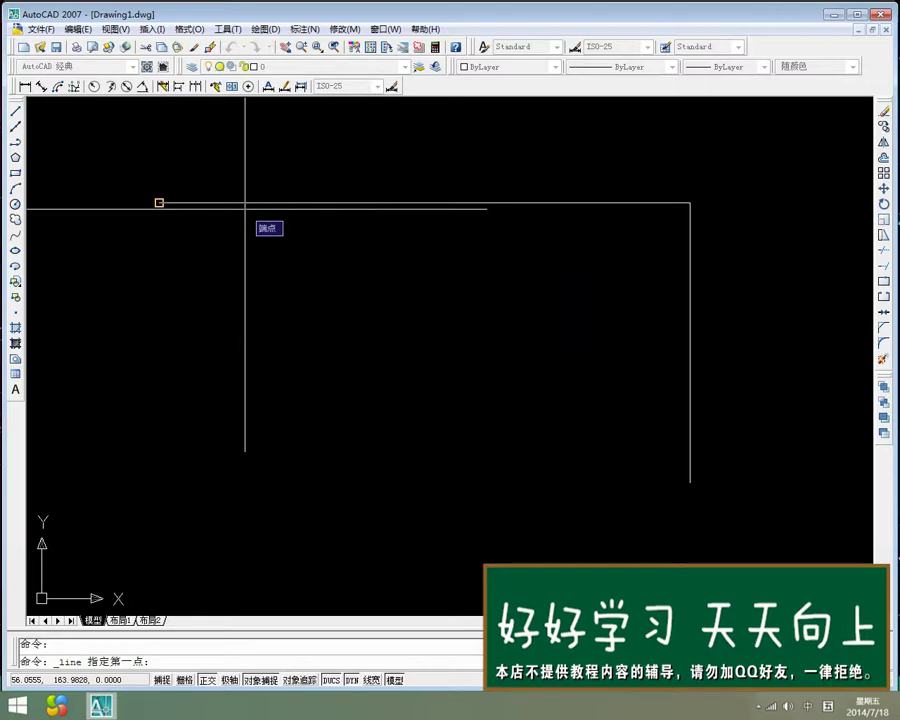
pyautogui.click(245, 208)
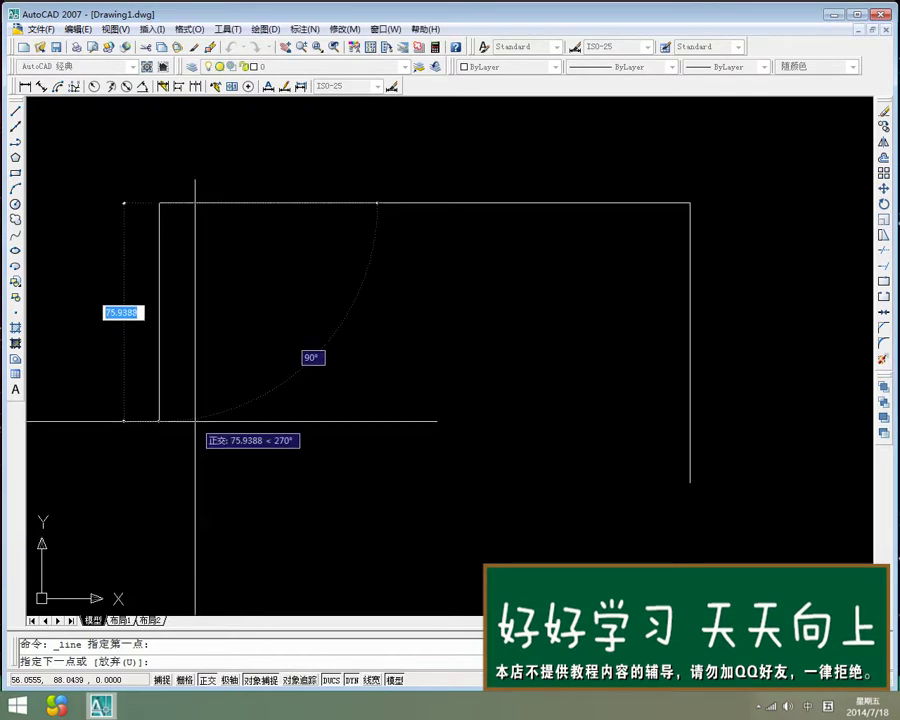
pyautogui.press('Escape')
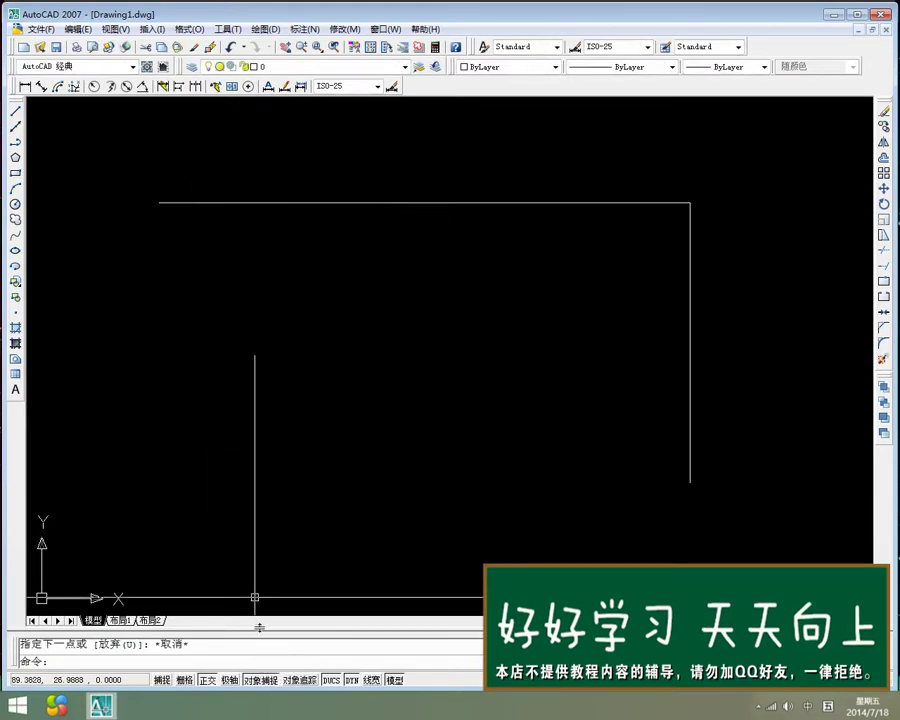
# Step: Retry the line from the top edge's left endpoint, cancel it, and bring up the object snap settings
pyautogui.click(15, 110)
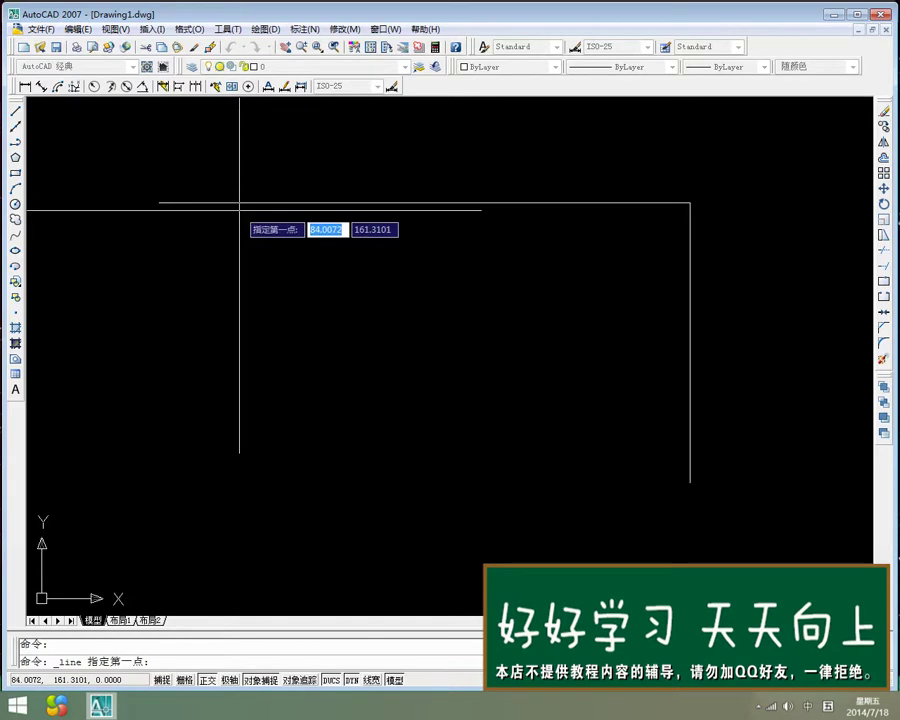
pyautogui.click(240, 208)
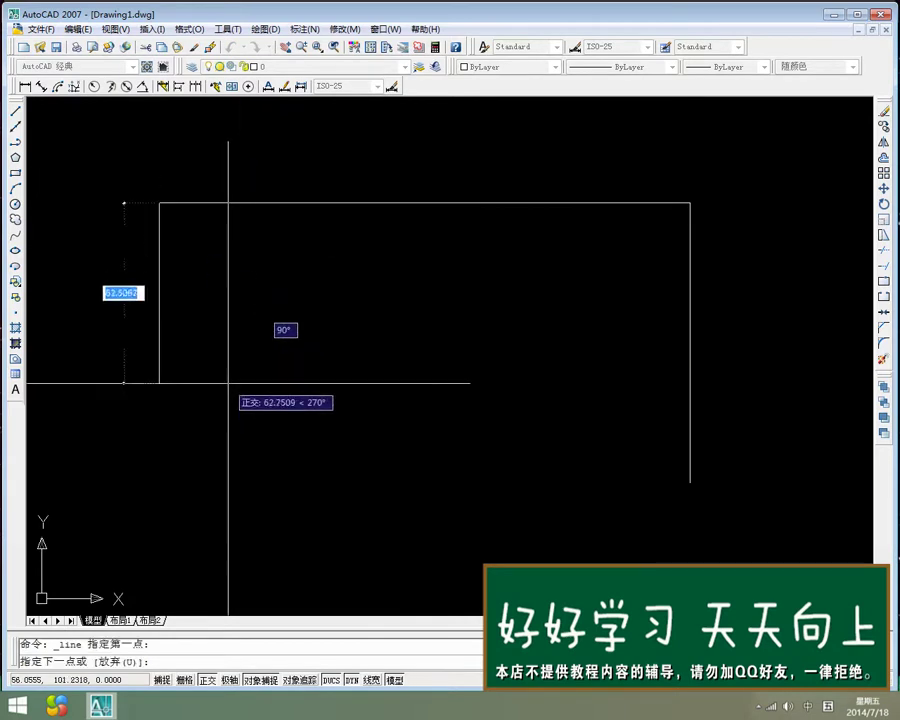
pyautogui.press('Escape')
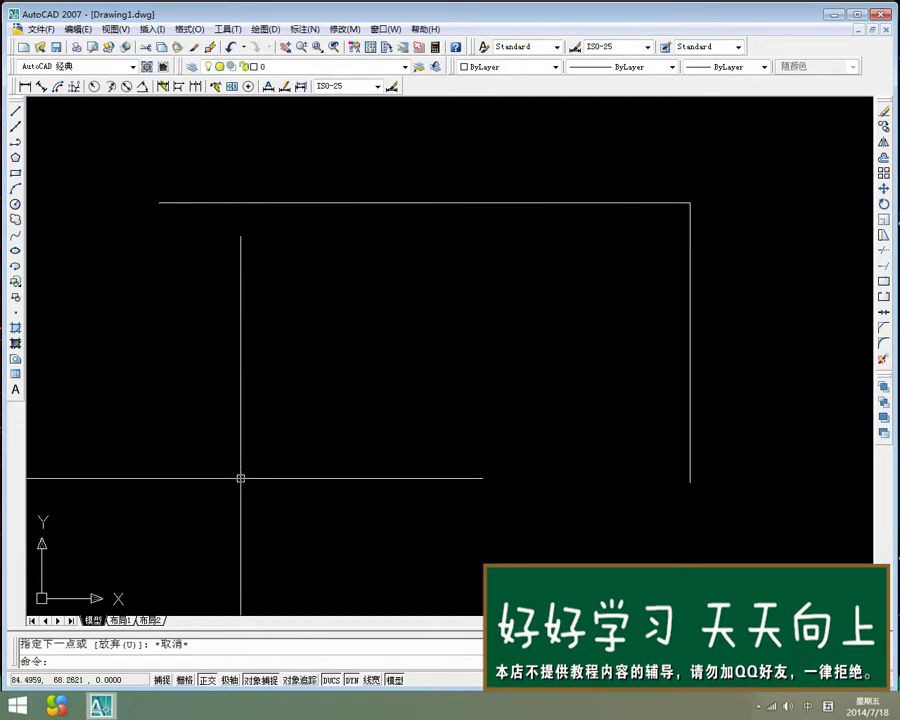
pyautogui.rightClick(266, 684)
pyautogui.click(294, 663)
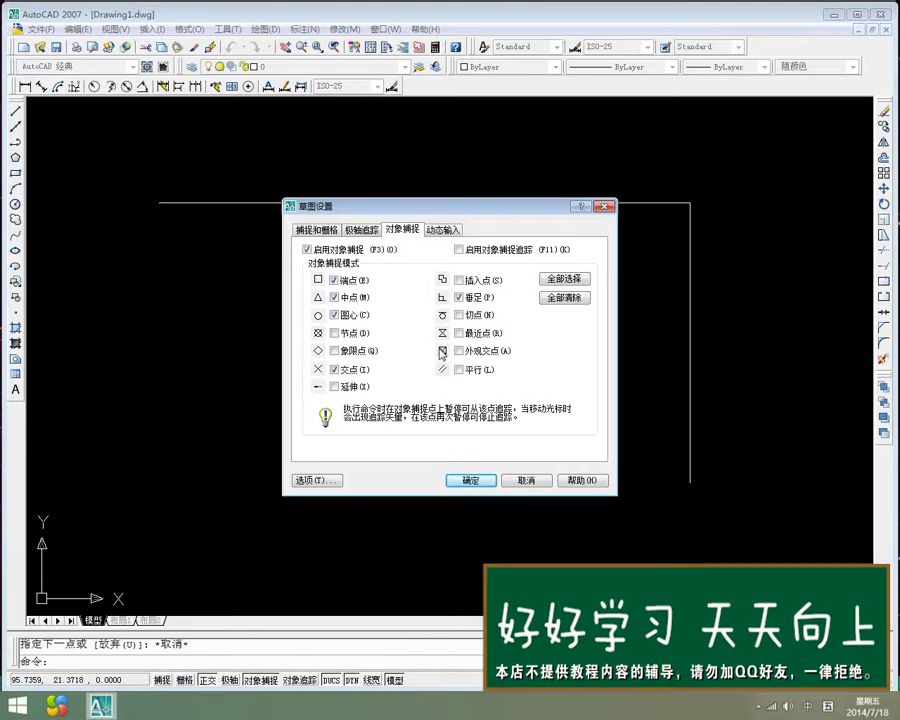
pyautogui.click(474, 482)
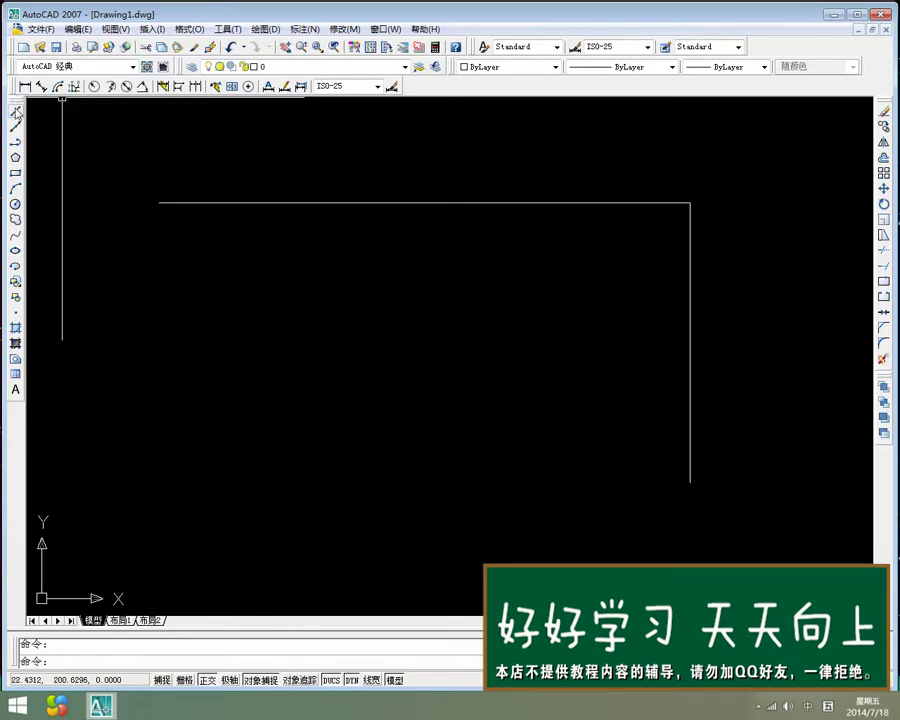
# Step: With OTRACK on, draw the bottom and left edges from the lower-right to the top-left corner
pyautogui.click(15, 112)
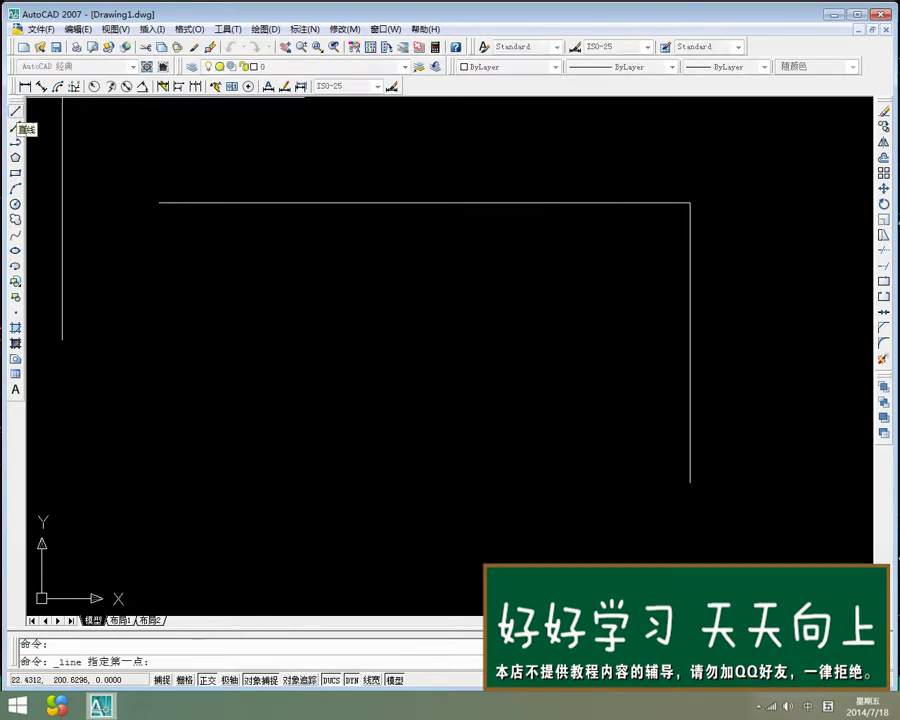
pyautogui.click(690, 483)
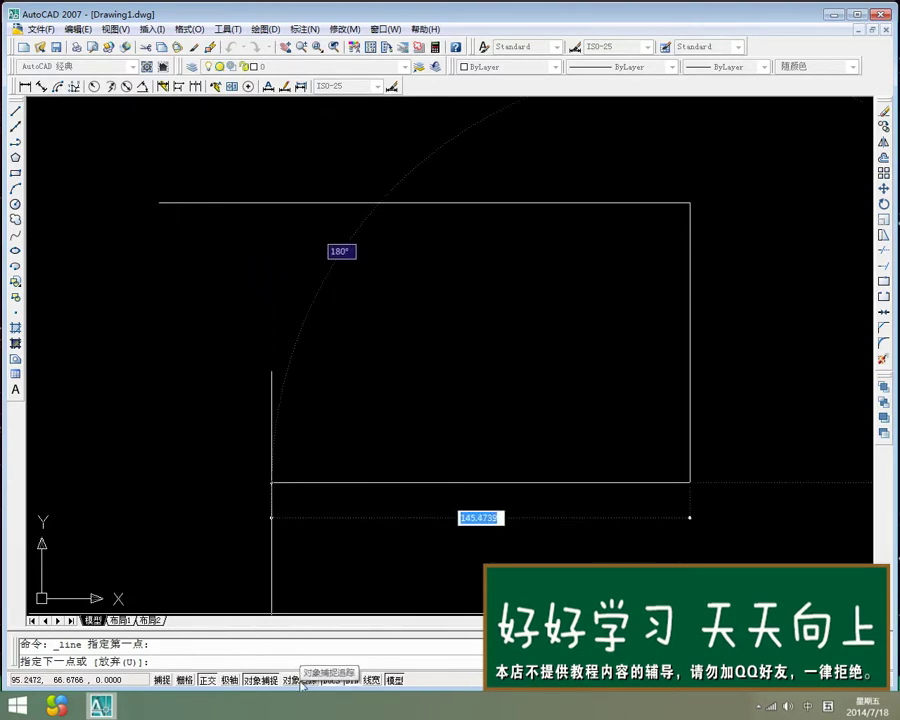
pyautogui.click(299, 681)
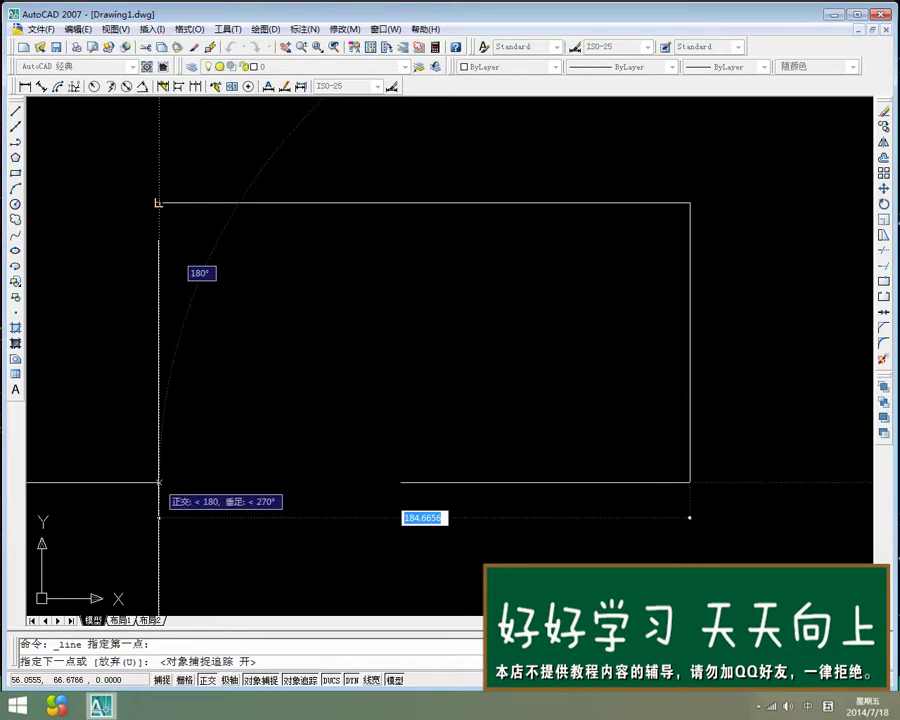
pyautogui.click(159, 482)
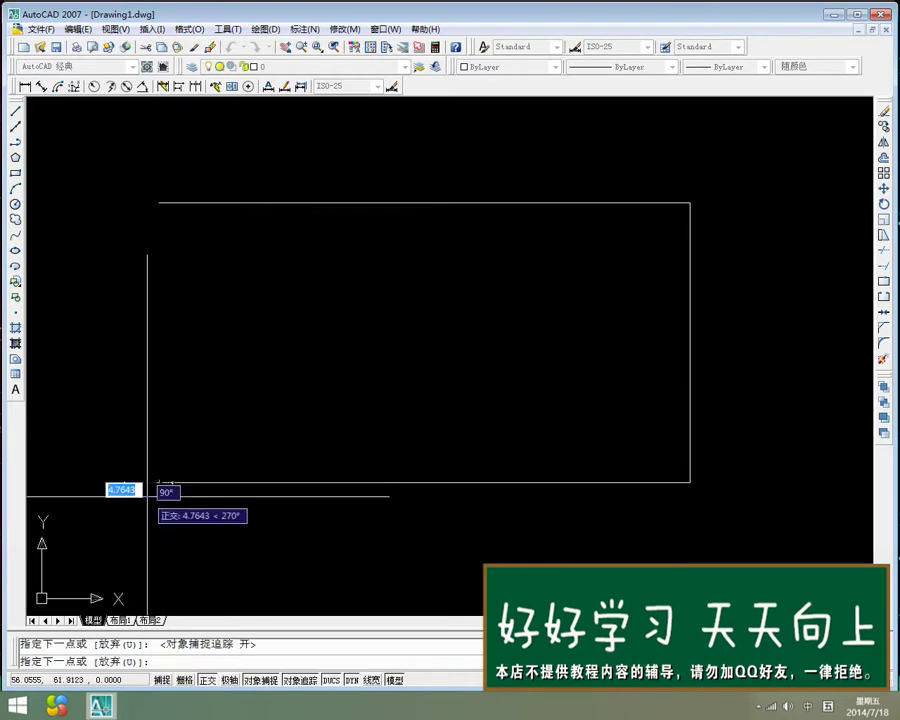
pyautogui.click(159, 206)
pyautogui.press('Return')
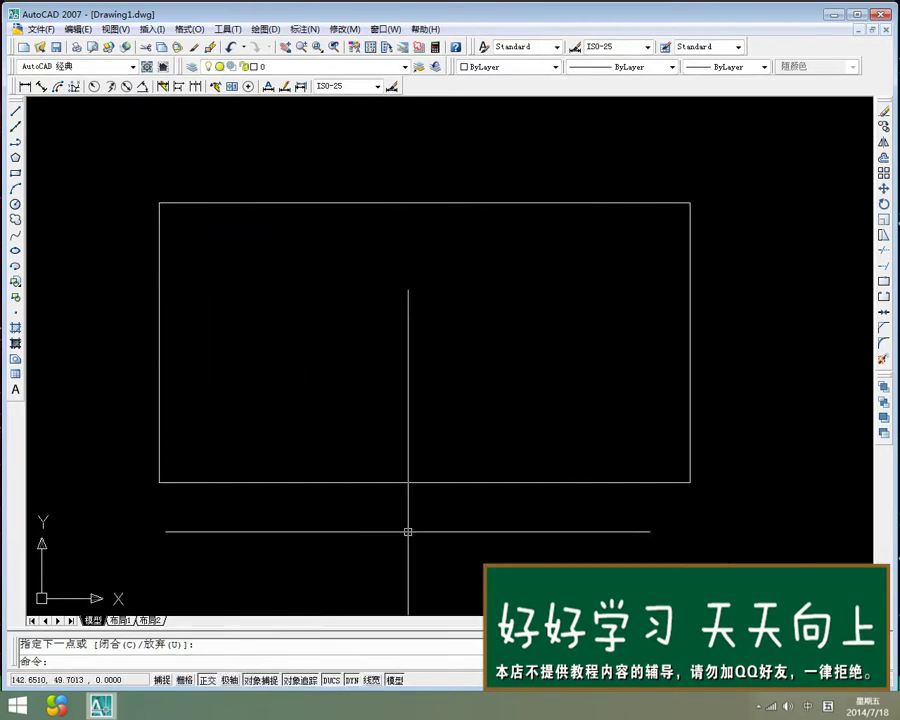
pyautogui.moveTo(406, 528); pyautogui.dragTo(258, 532, button='middle')
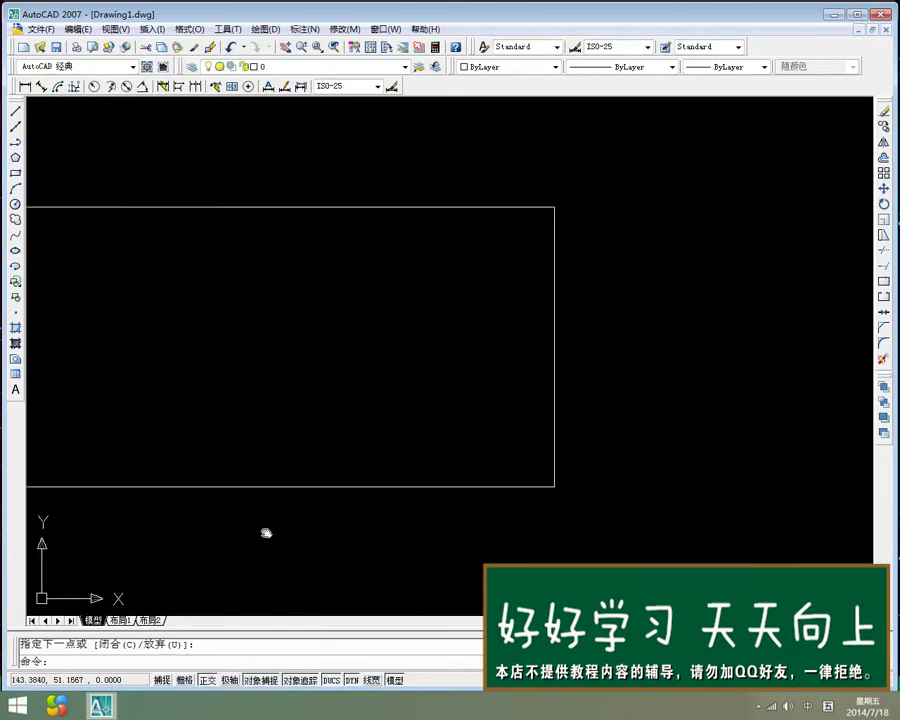
# Step: Draw a short horizontal line to the right of the rectangle
pyautogui.click(15, 110)
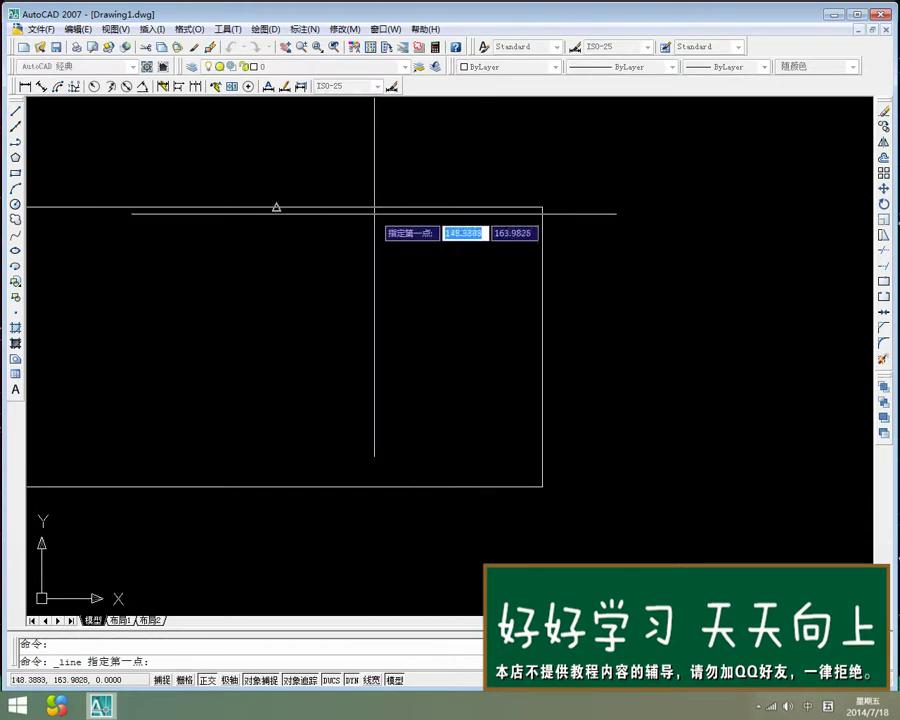
pyautogui.moveTo(373, 250); pyautogui.dragTo(327, 269, button='middle')
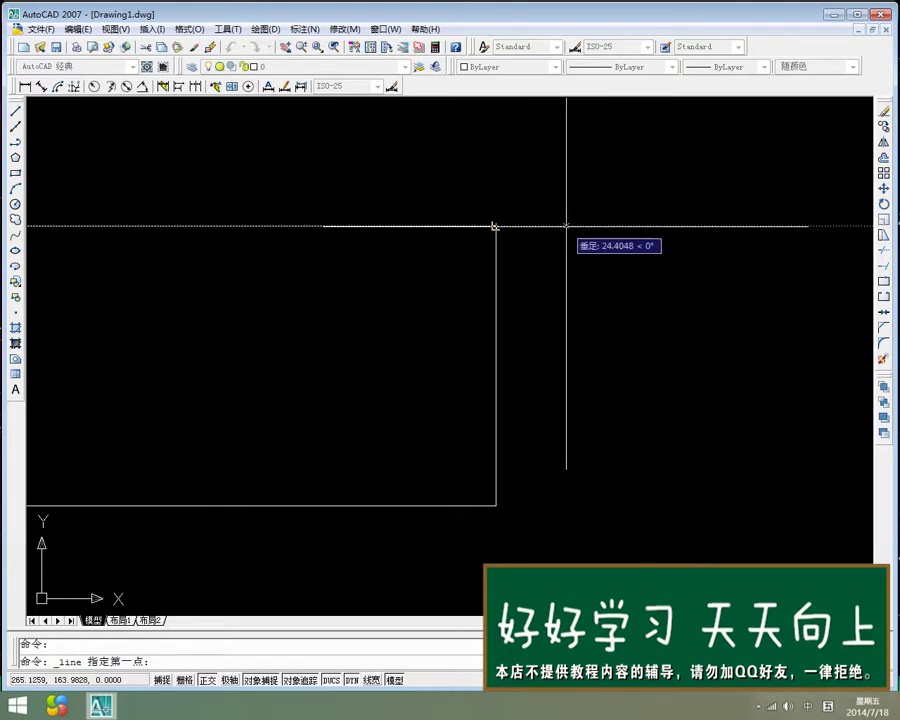
pyautogui.click(568, 226)
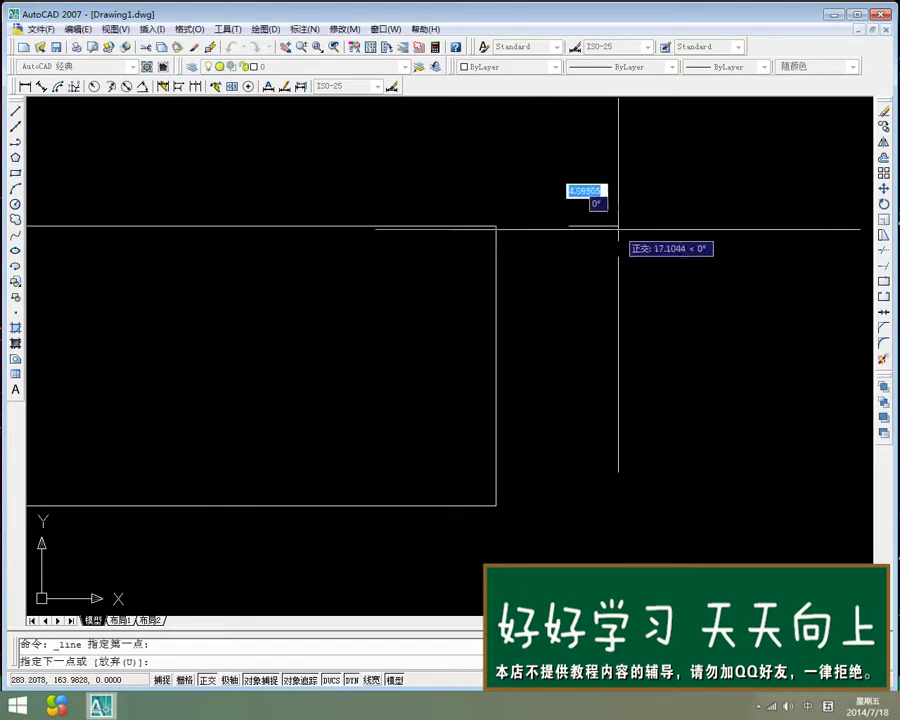
pyautogui.click(706, 228)
pyautogui.press('Return')
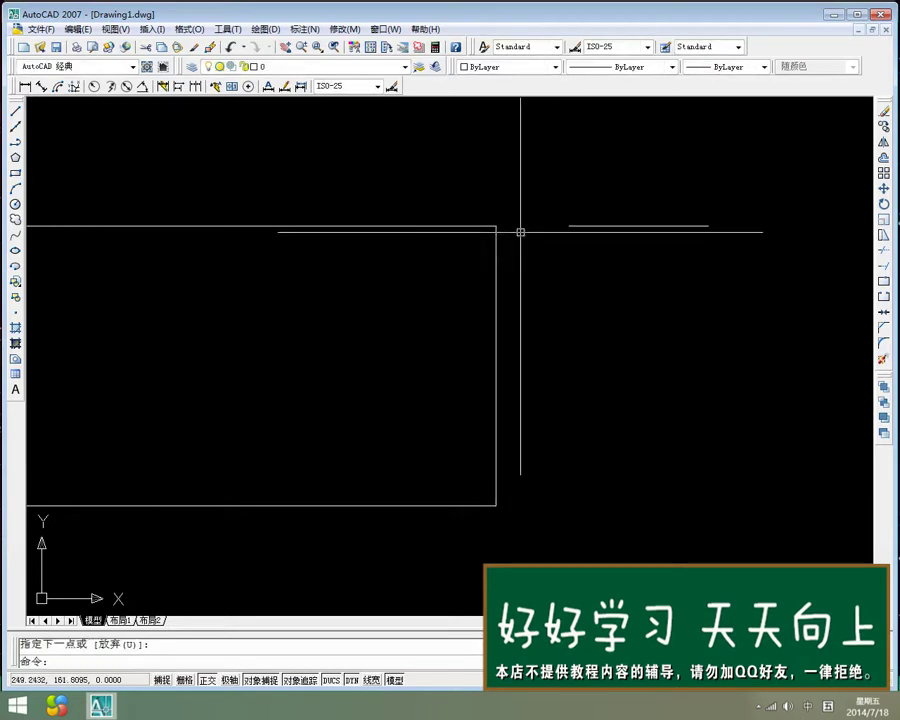
# Step: Draw a short vertical line above the rectangle's top-right corner
pyautogui.click(15, 110)
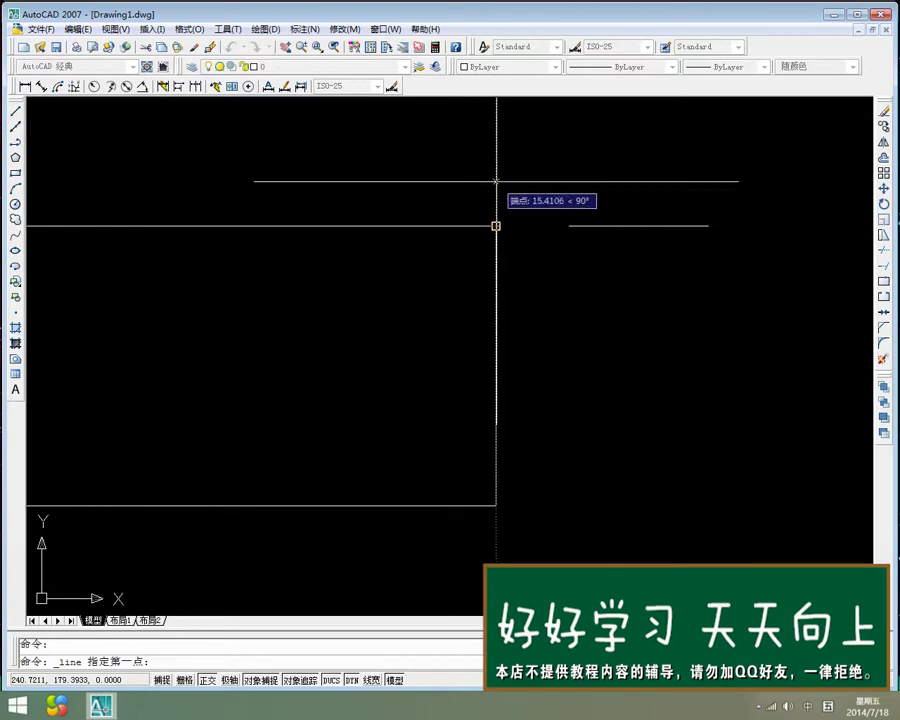
pyautogui.click(496, 181)
pyautogui.click(496, 121)
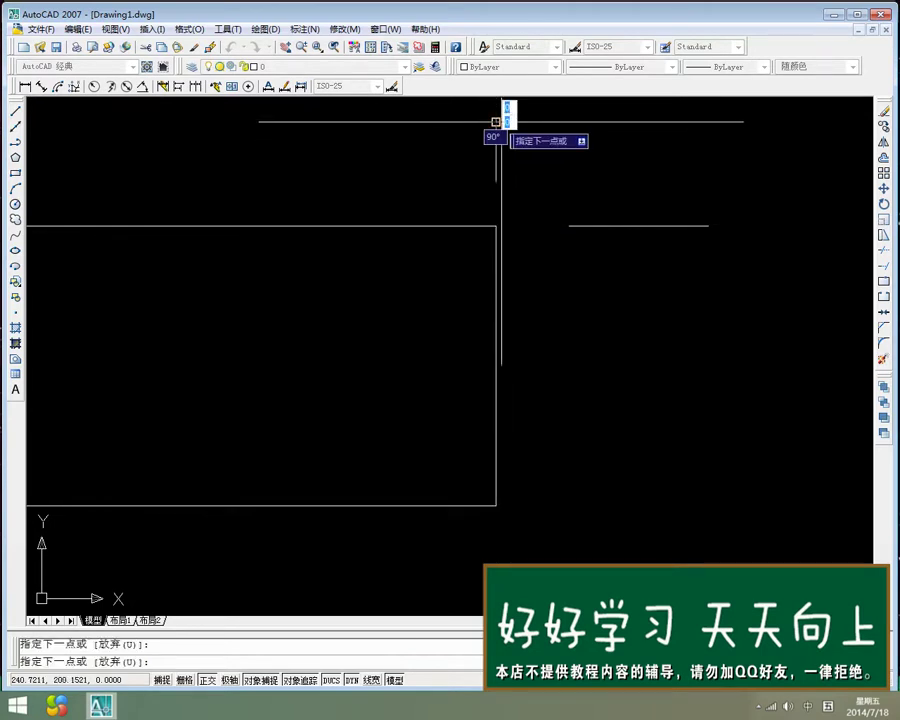
pyautogui.press('Return')
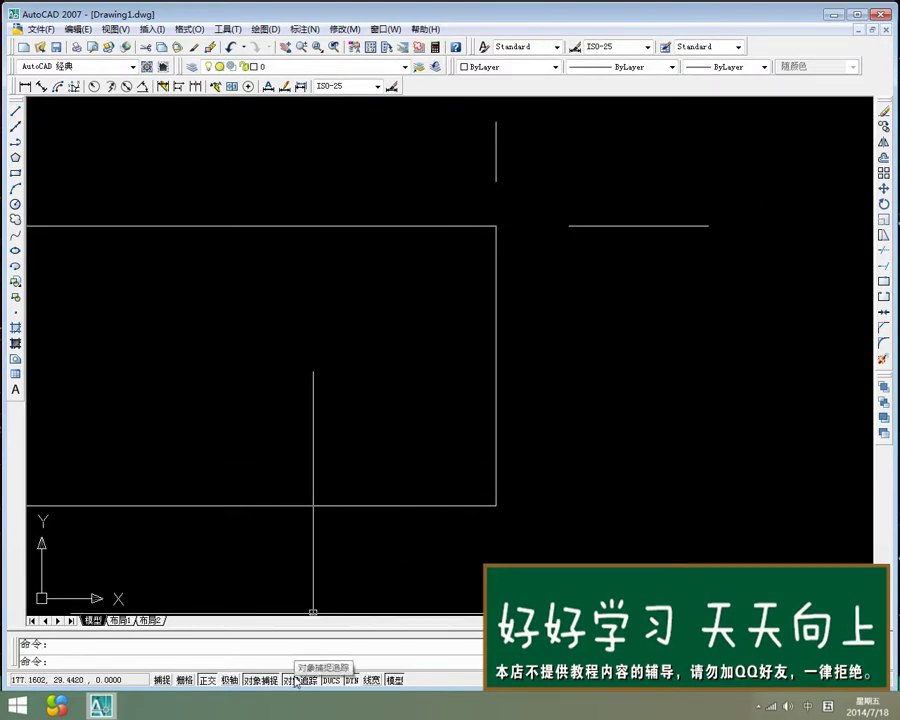
pyautogui.moveTo(341, 585); pyautogui.dragTo(339, 577, button='middle')
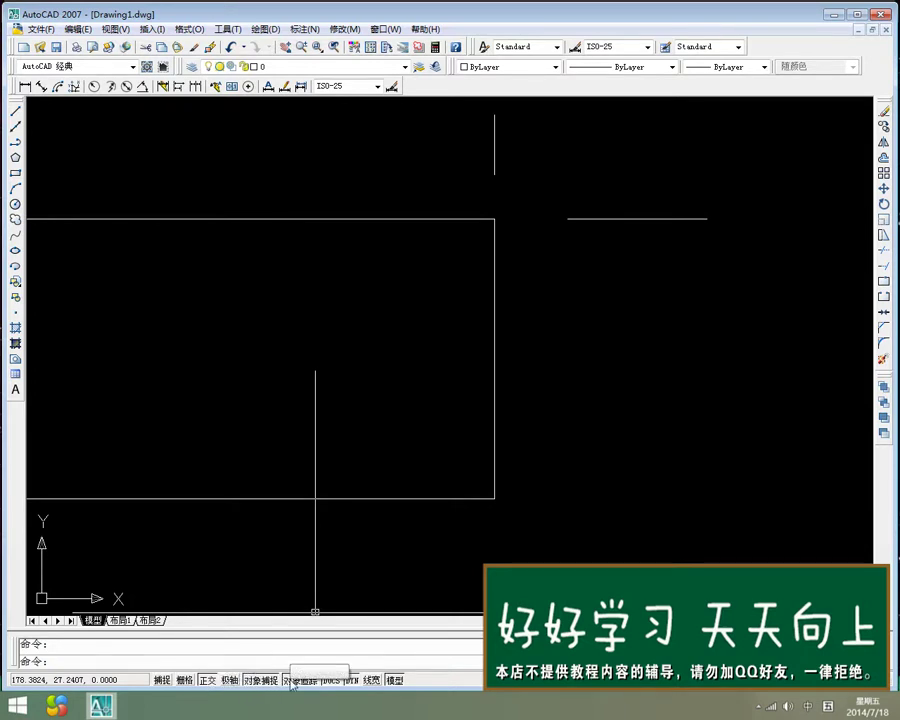
pyautogui.moveTo(300, 586)
pyautogui.mouseDown(button='middle')
pyautogui.moveTo(400, 575)
pyautogui.moveTo(394, 571)
pyautogui.mouseUp(button='middle')
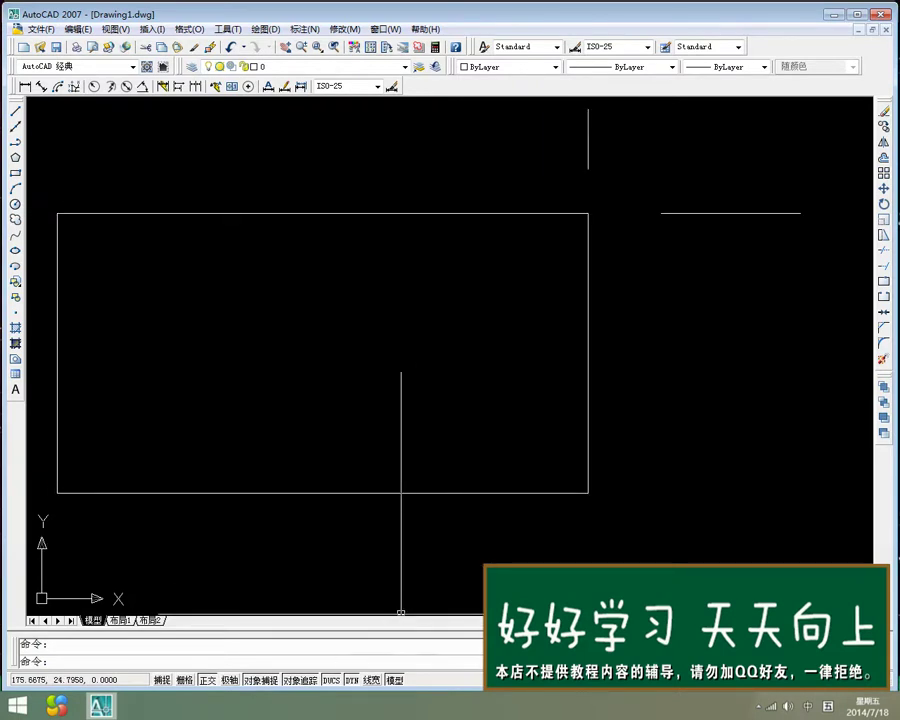
pyautogui.hotkey('alt', 'Tab')
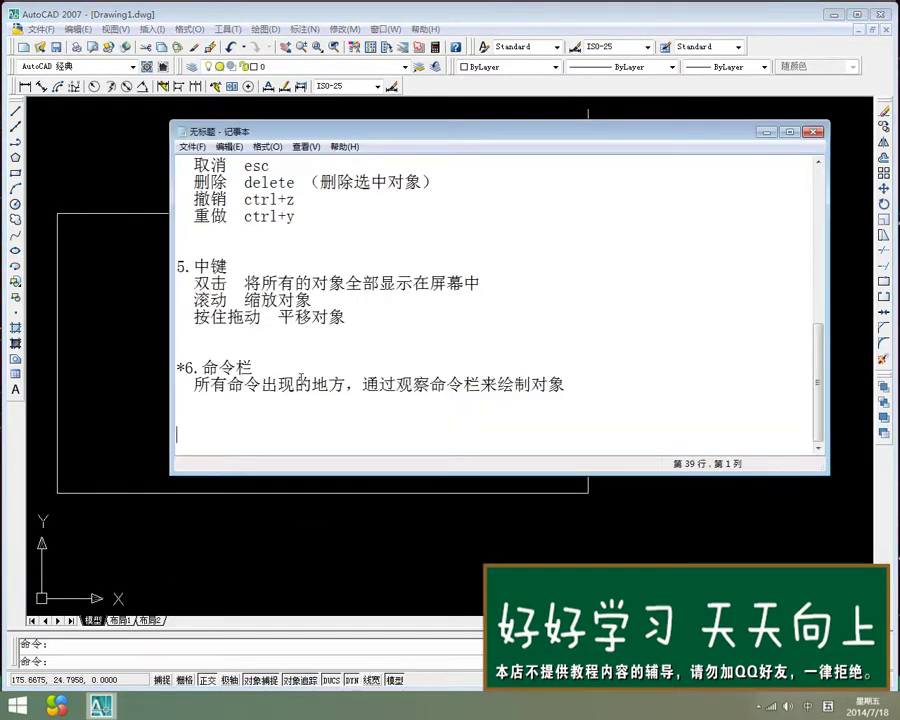
pyautogui.write('7.')
# Step: Add the 正交 F8 line with its note: 水平和垂直的状态，打开后只能在水平和垂直方向绘制
pyautogui.press('Return')
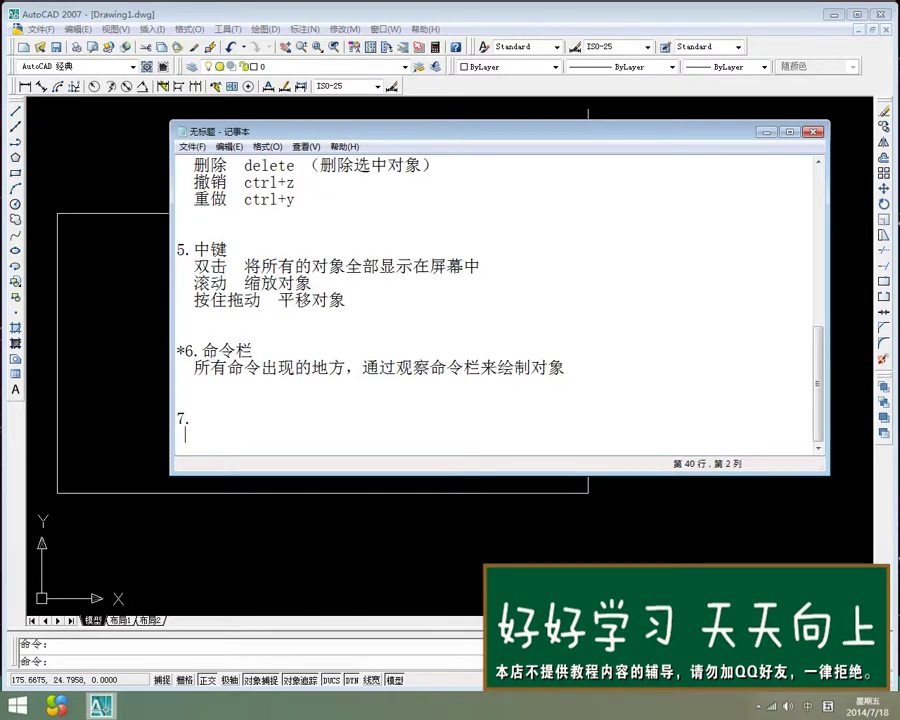
pyautogui.write('zhen')
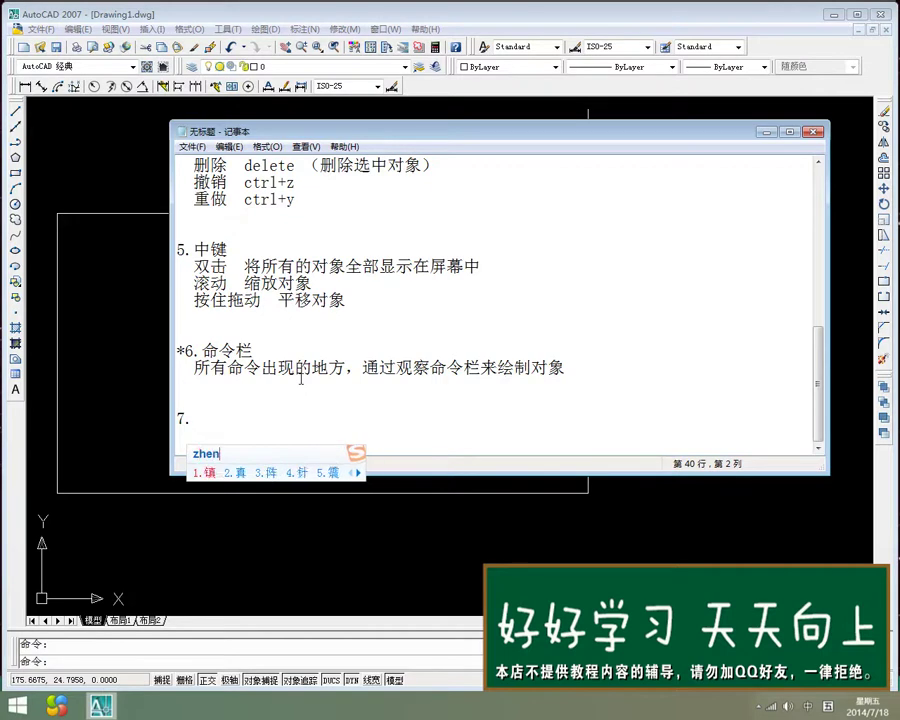
pyautogui.write('正交 F8')
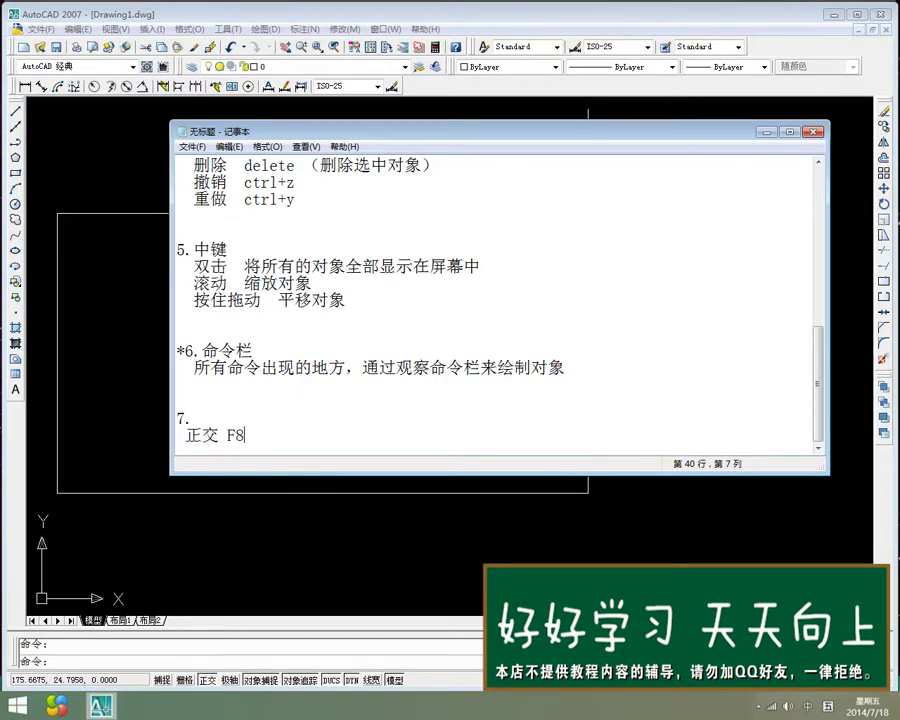
pyautogui.press('Return')
pyautogui.write('shuip')
pyautogui.write('i')
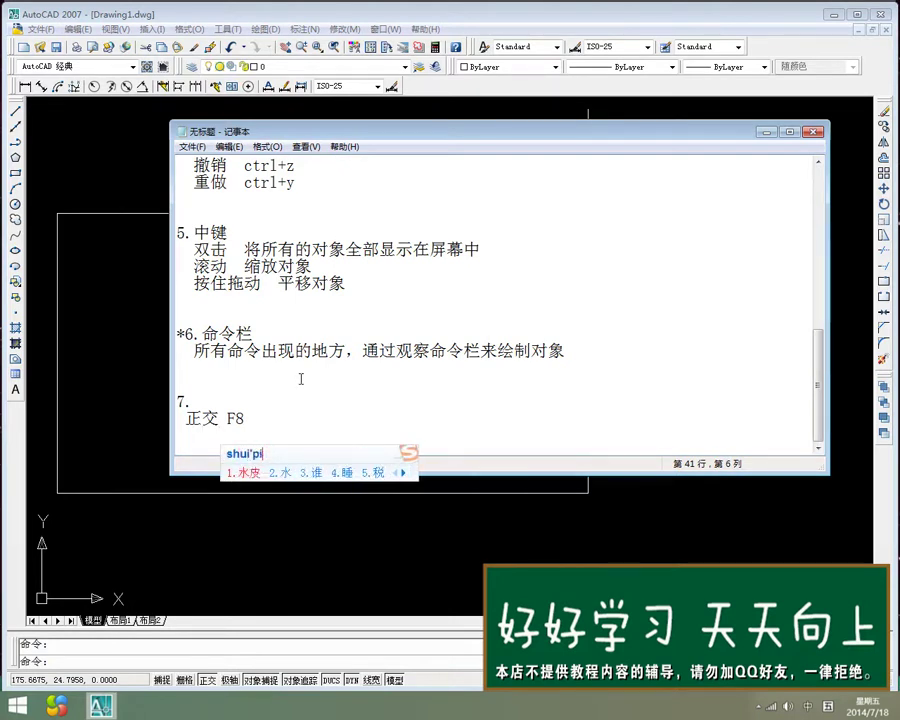
pyautogui.write('nfan')
pyautogui.press('space')
pyautogui.press('BackSpace')
pyautogui.write('shu')
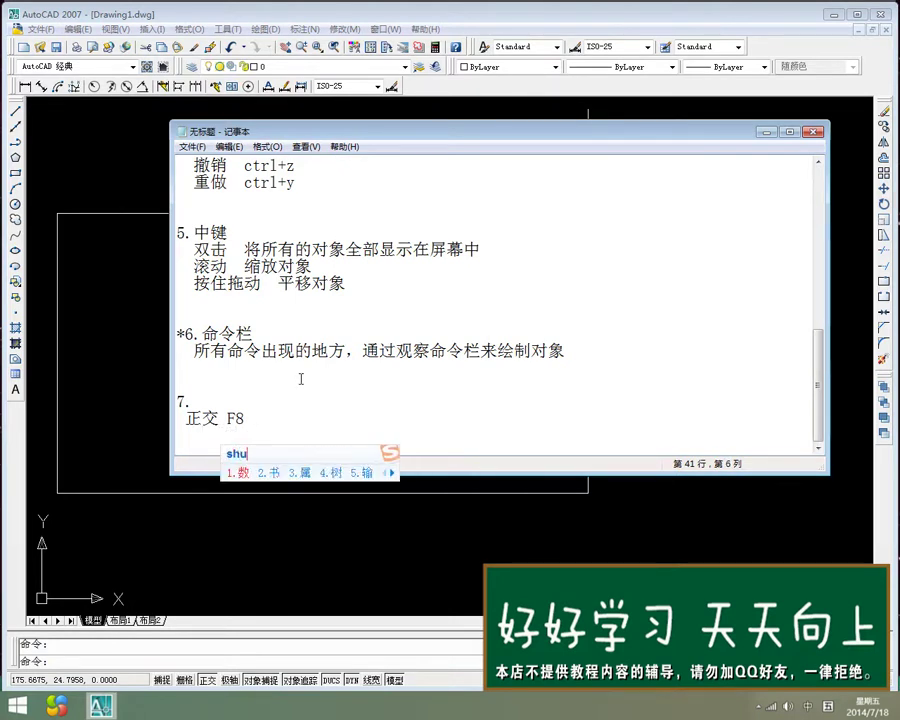
pyautogui.write('pinghe')
pyautogui.press('space')
pyautogui.write('chui')
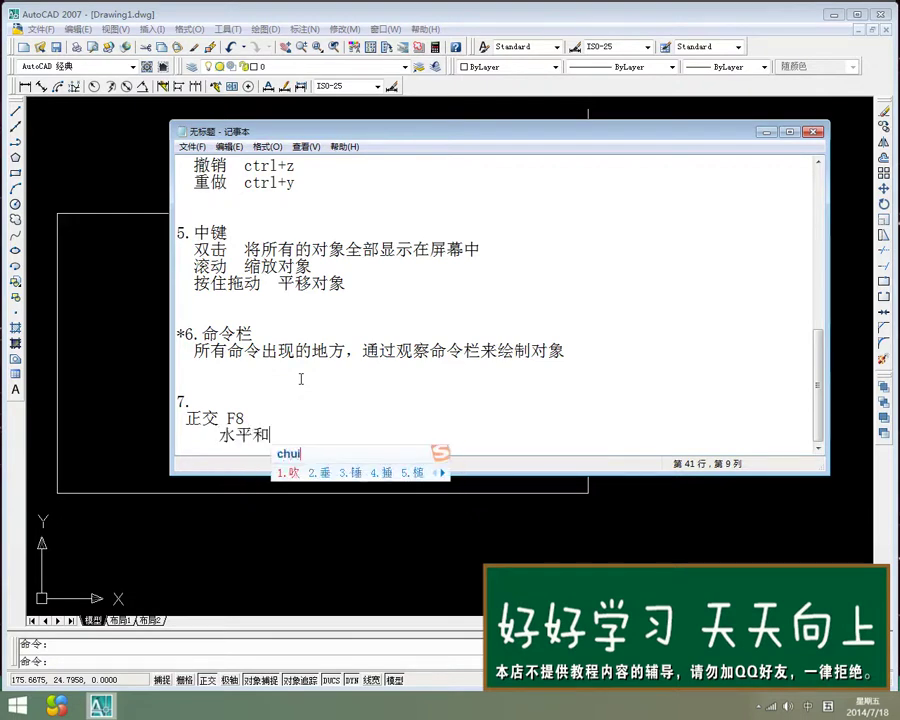
pyautogui.write('zhi')
pyautogui.press('space')
pyautogui.write('d')
pyautogui.press('space')
pyautogui.write('zha')
pyautogui.press('BackSpace')
pyautogui.write("uang'tai")
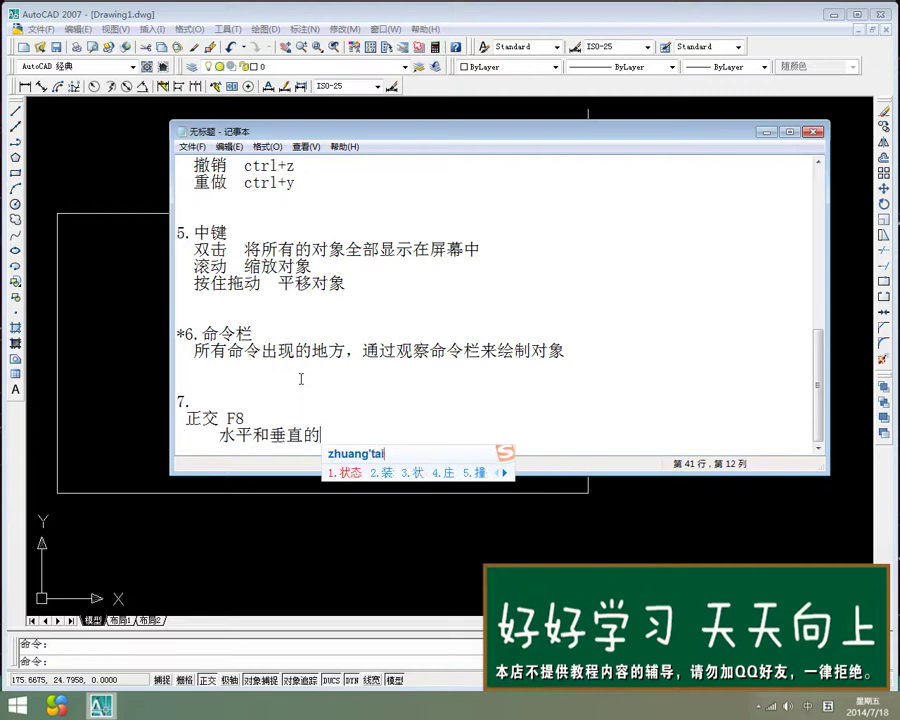
pyautogui.press('space')
pyautogui.write(',taikai')
pyautogui.press('space')
pyautogui.write('h')
pyautogui.press('BackSpace')
pyautogui.press('BackSpace')
pyautogui.press('BackSpace')
pyautogui.write('dakai')
pyautogui.press('space')
pyautogui.write('h')
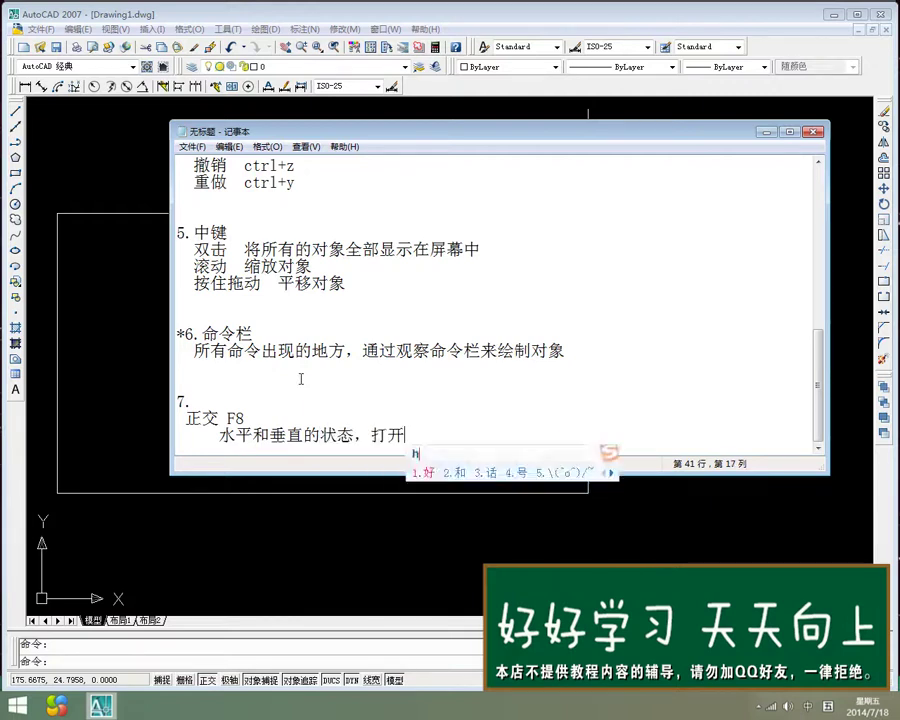
pyautogui.write('ou')
pyautogui.press('space')
pyautogui.write('zhineng')
pyautogui.press('space')
pyautogui.write('zai')
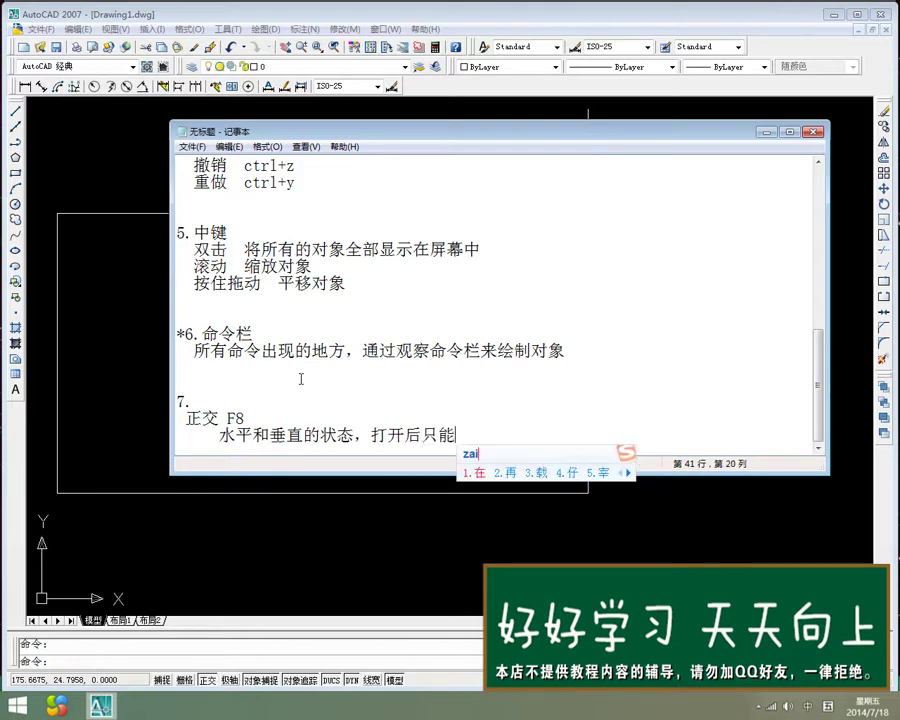
pyautogui.press('space')
pyautogui.write('shuipi')
pyautogui.press('space')
pyautogui.write('he')
pyautogui.press('space')
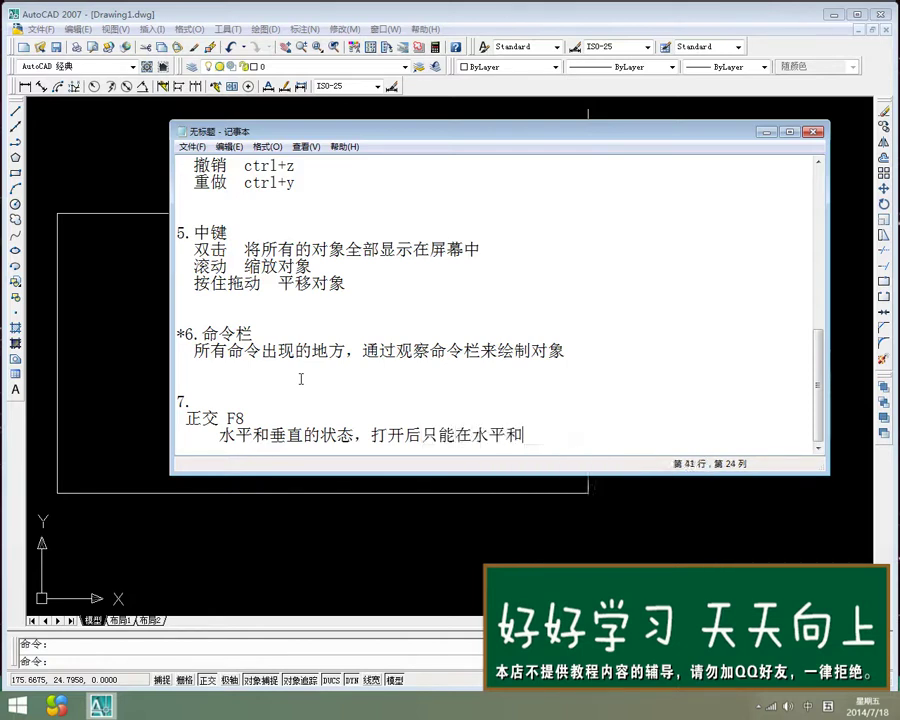
pyautogui.write('chuizhi')
pyautogui.press('space')
pyautogui.write('fangxian')
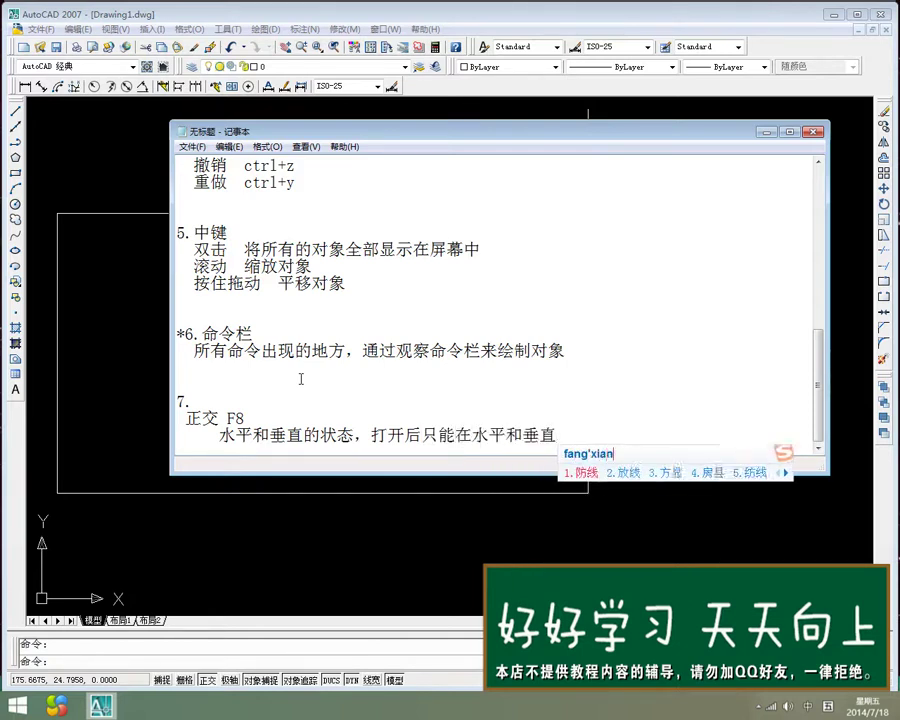
pyautogui.write('g')
pyautogui.press('space')
pyautogui.write('huizhi')
pyautogui.press('space')
# Step: Add the 对象捕捉 F3 line with its note: 找到特殊点, 右击对象捕捉设置/控制点的开关
pyautogui.press('Return')
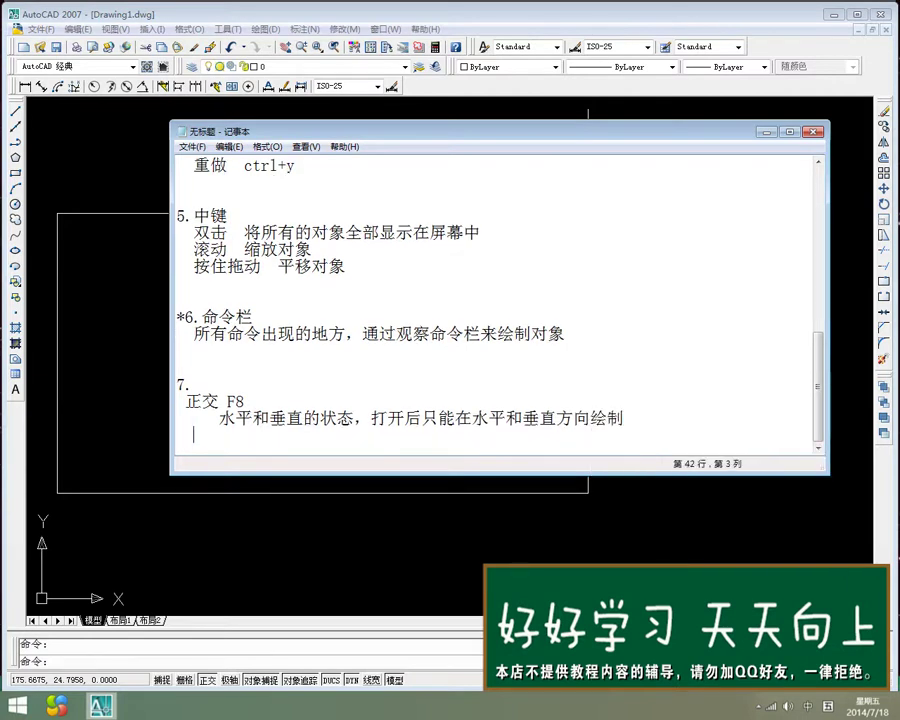
pyautogui.press('space')
pyautogui.write('duixia')
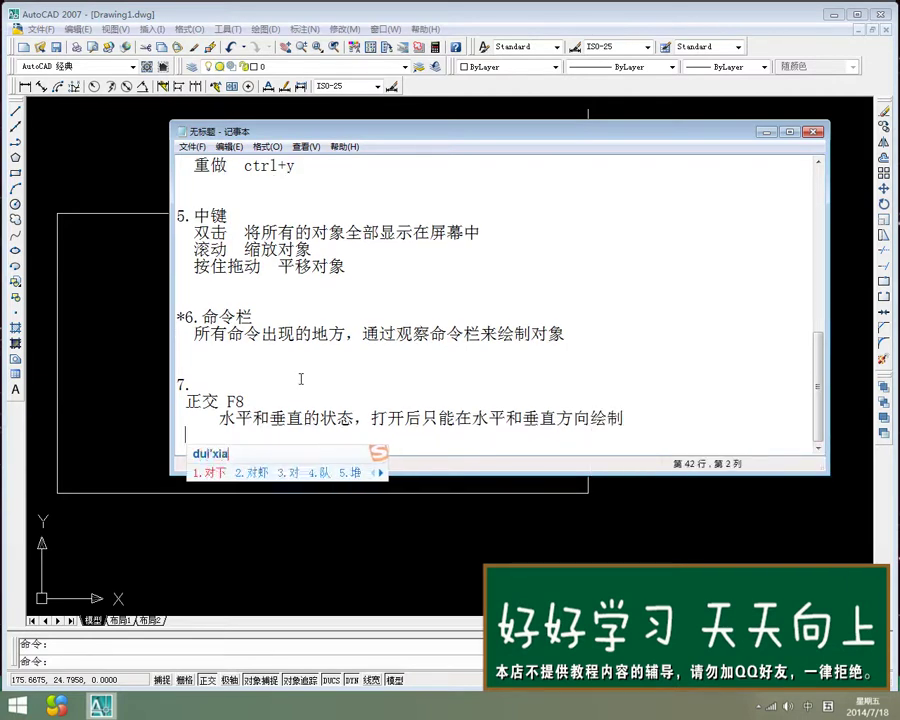
pyautogui.write('ng')
pyautogui.press('space')
pyautogui.write('buzh')
pyautogui.press('space')
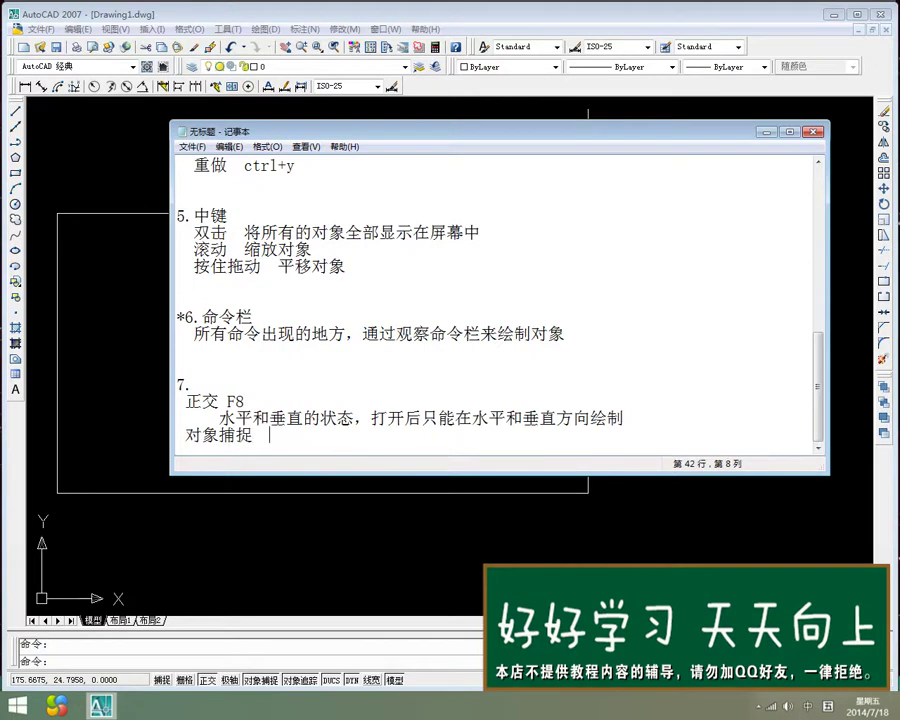
pyautogui.write('F3')
pyautogui.press('Return')
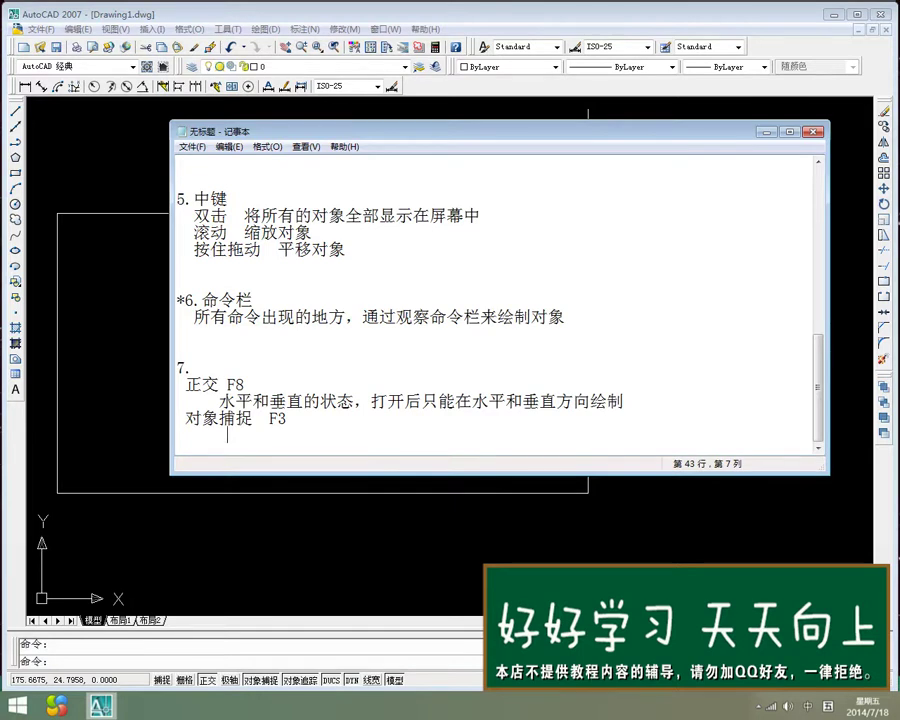
pyautogui.write('zh5d')
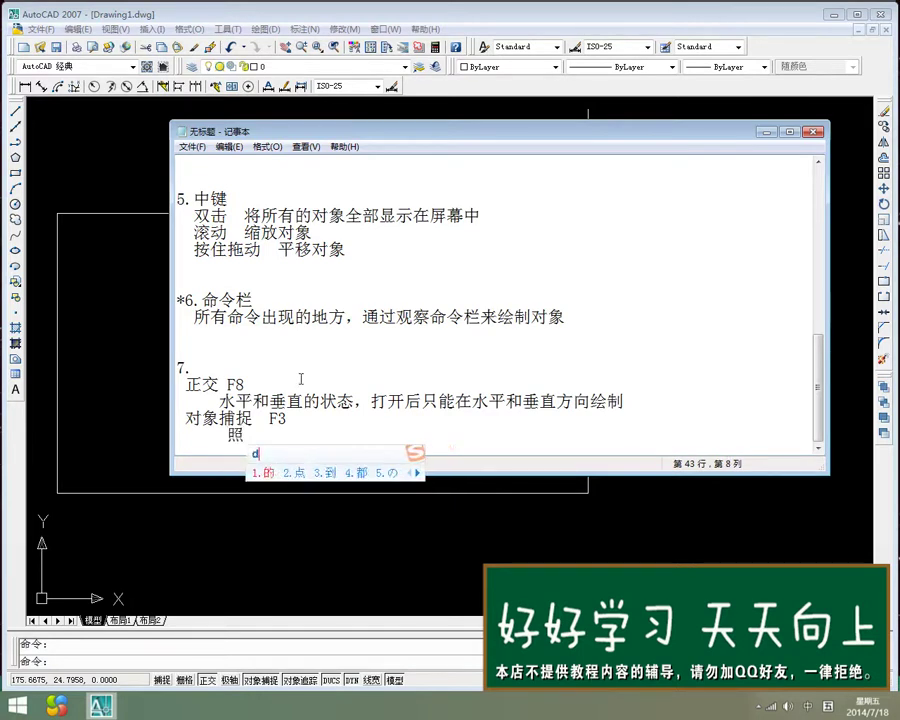
pyautogui.press('BackSpace')
pyautogui.press('BackSpace')
pyautogui.write('zhaoda')
pyautogui.press('space')
pyautogui.write('teshu')
pyautogui.press('space')
pyautogui.write('daini')
pyautogui.press('space')
pyautogui.press('BackSpace')
pyautogui.press('BackSpace')
pyautogui.write('d2')
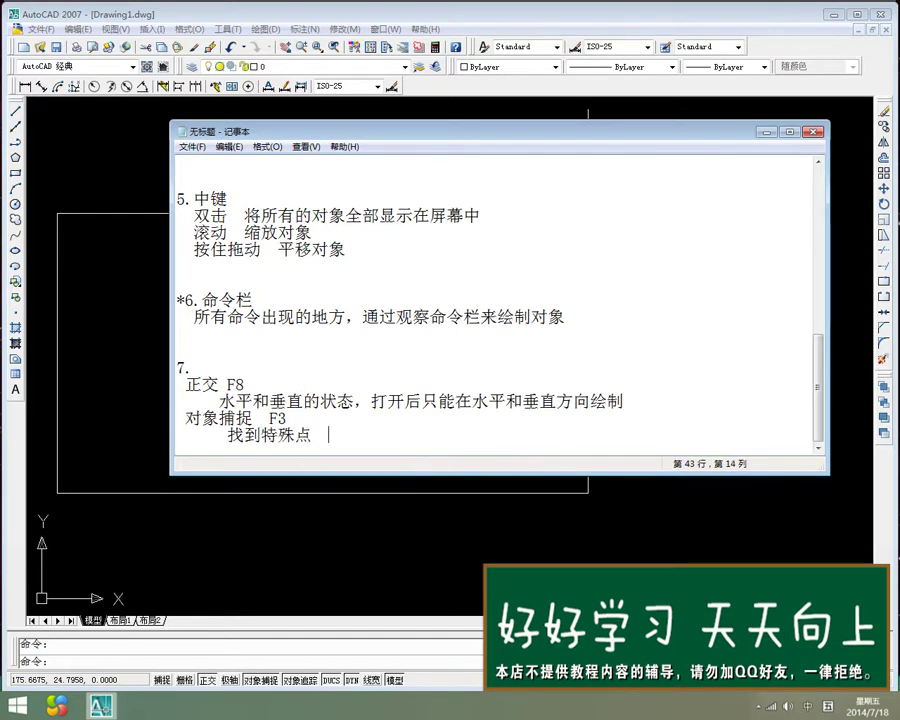
pyautogui.write('y')
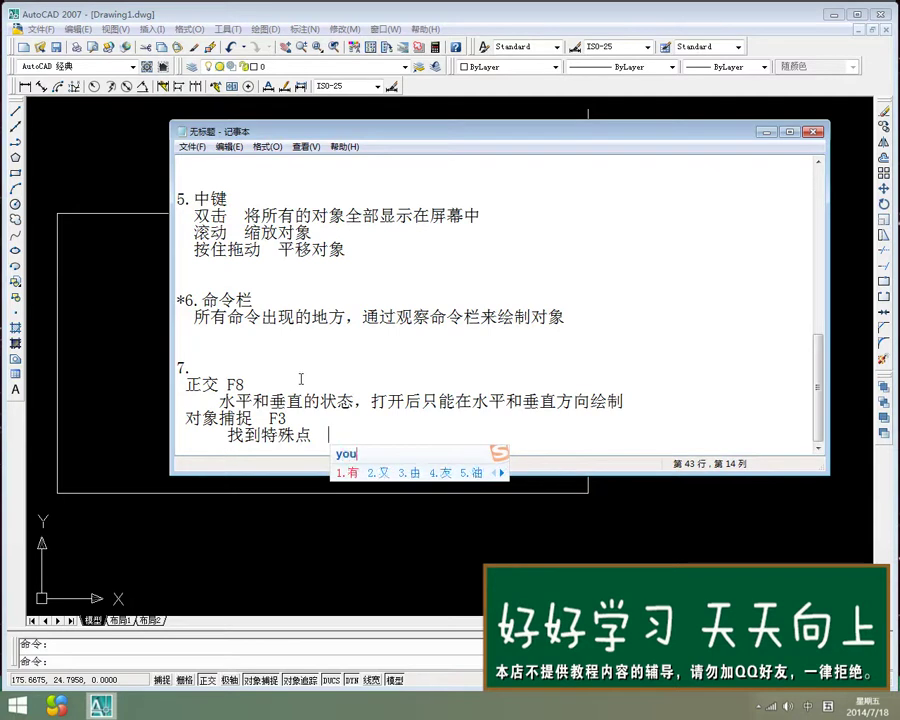
pyautogui.write('ji')
pyautogui.press('space')
pyautogui.write('duix')
pyautogui.press('space')
pyautogui.write('buz')
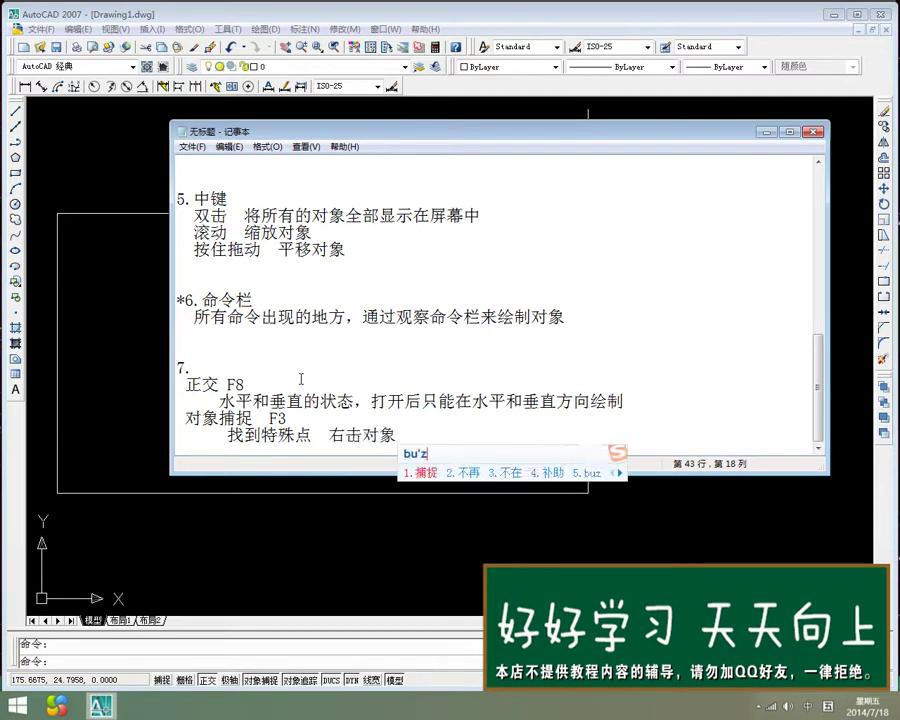
pyautogui.press('space')
pyautogui.write('shez')
pyautogui.press('space')
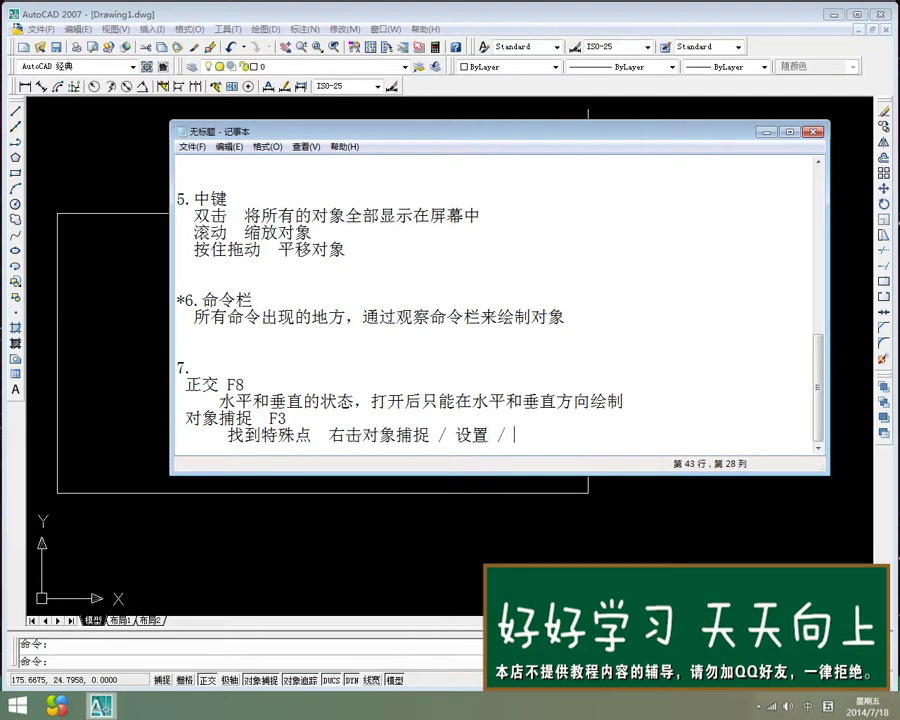
pyautogui.write('kongz')
pyautogui.press('space')
pyautogui.write('dian')
pyautogui.press('space')
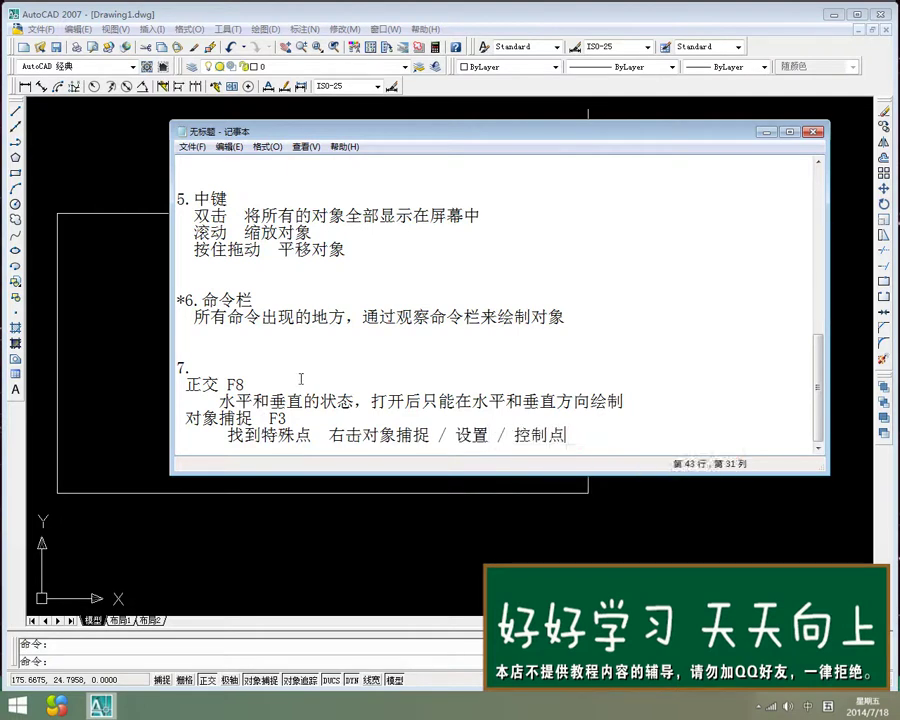
pyautogui.press('BackSpace')
pyautogui.write('de')
pyautogui.press('space')
pyautogui.write('g')
pyautogui.press('BackSpace')
pyautogui.write('kaiguan')
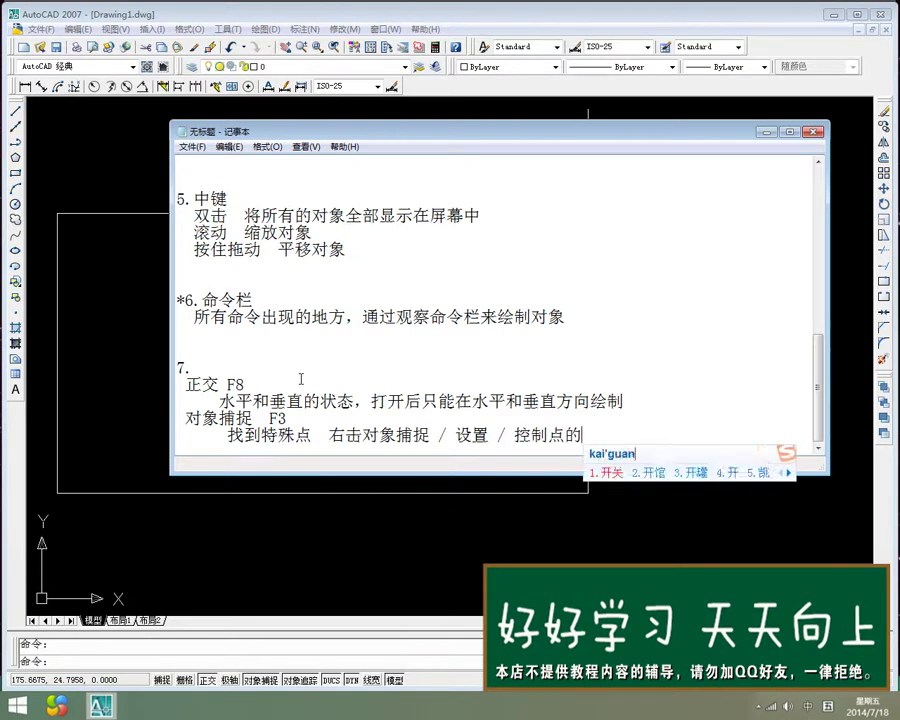
pyautogui.press('space')
# Step: Add the 对象追踪 line with its note 标尺的作用：光标放在点上，慢慢拖出标尺即可出现, plus blank lines
pyautogui.press('Return')
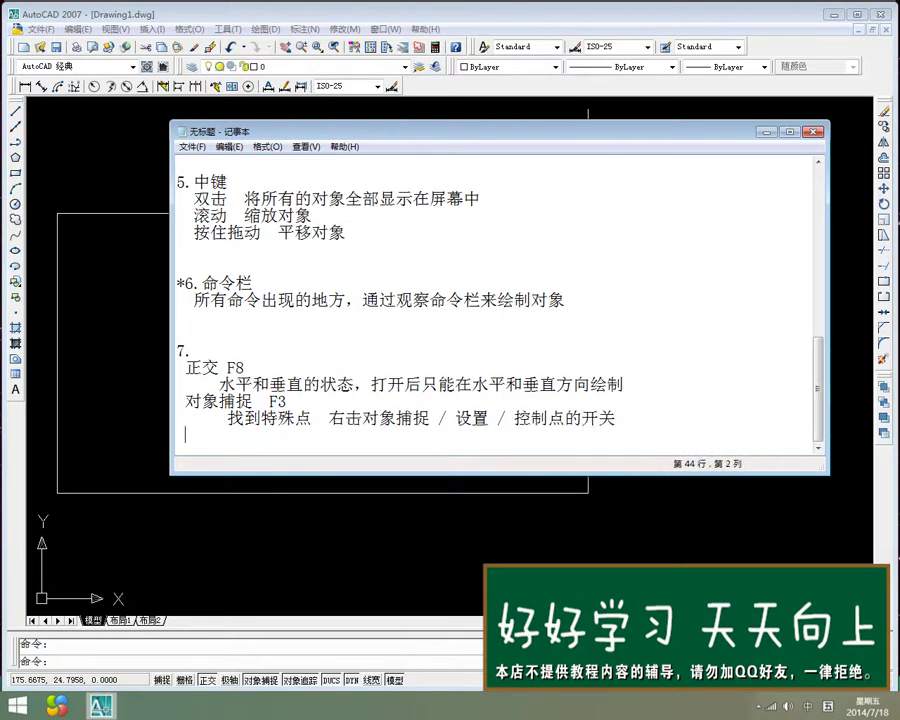
pyautogui.write('duixiang')
pyautogui.press('space')
pyautogui.write("zhui'zhong")
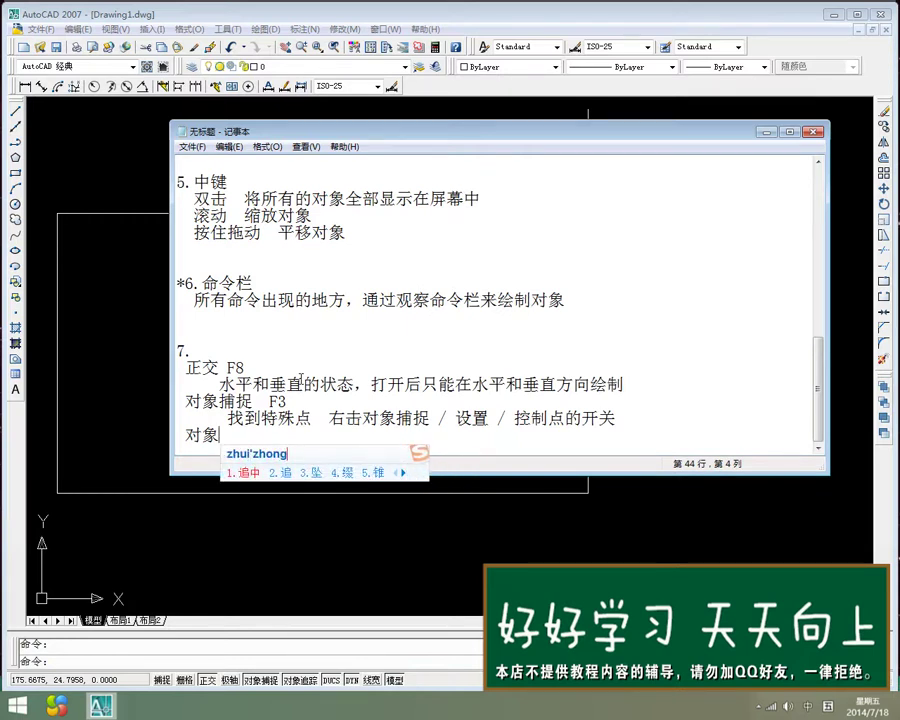
pyautogui.press('BackSpace')
pyautogui.press('BackSpace')
pyautogui.press('BackSpace')
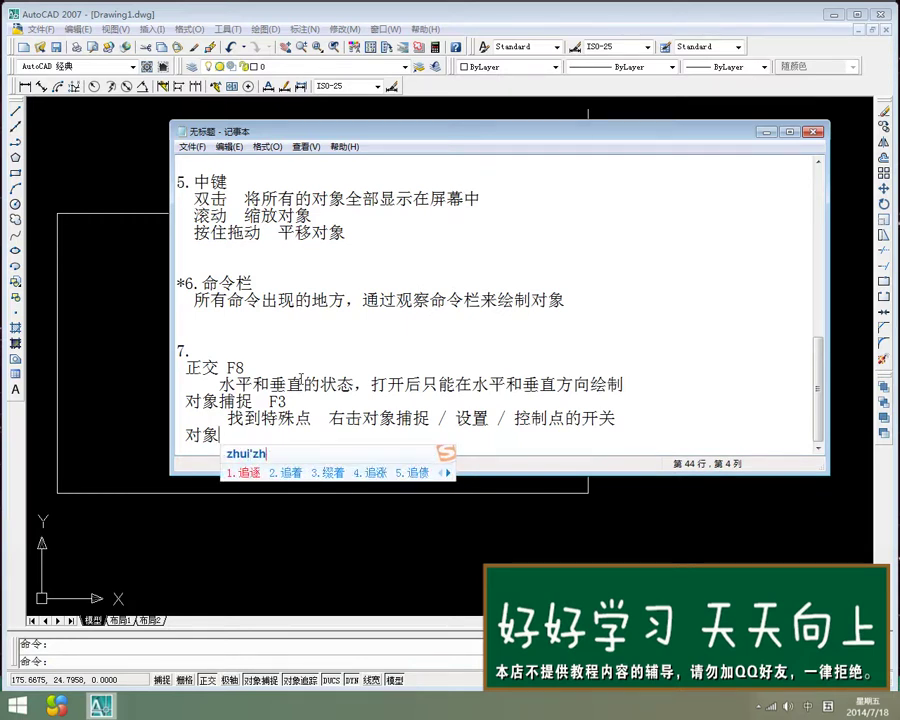
pyautogui.press('BackSpace')
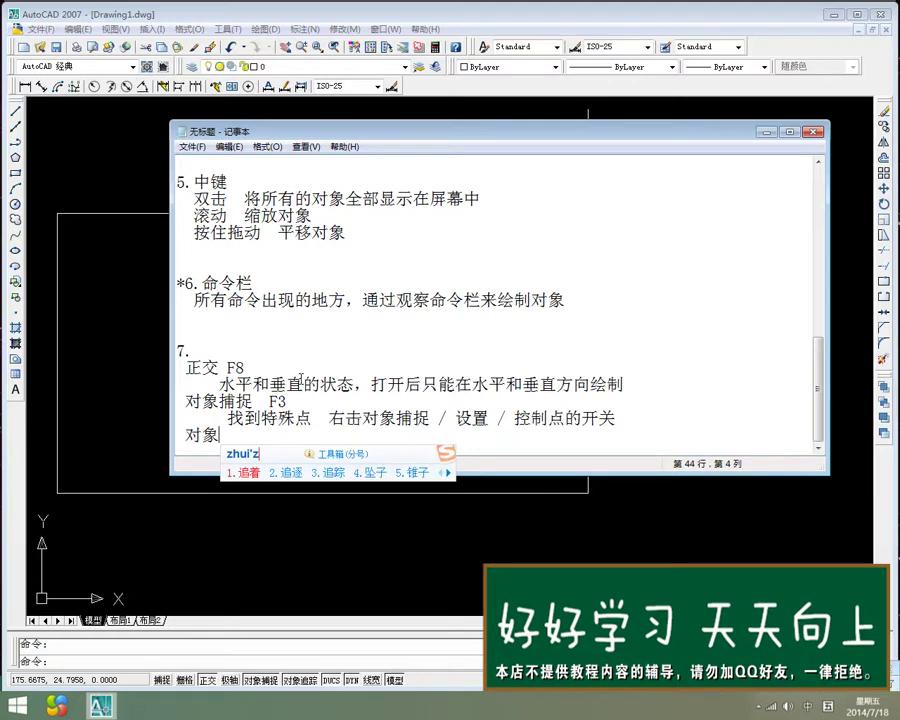
pyautogui.press('3')
pyautogui.press('Return')
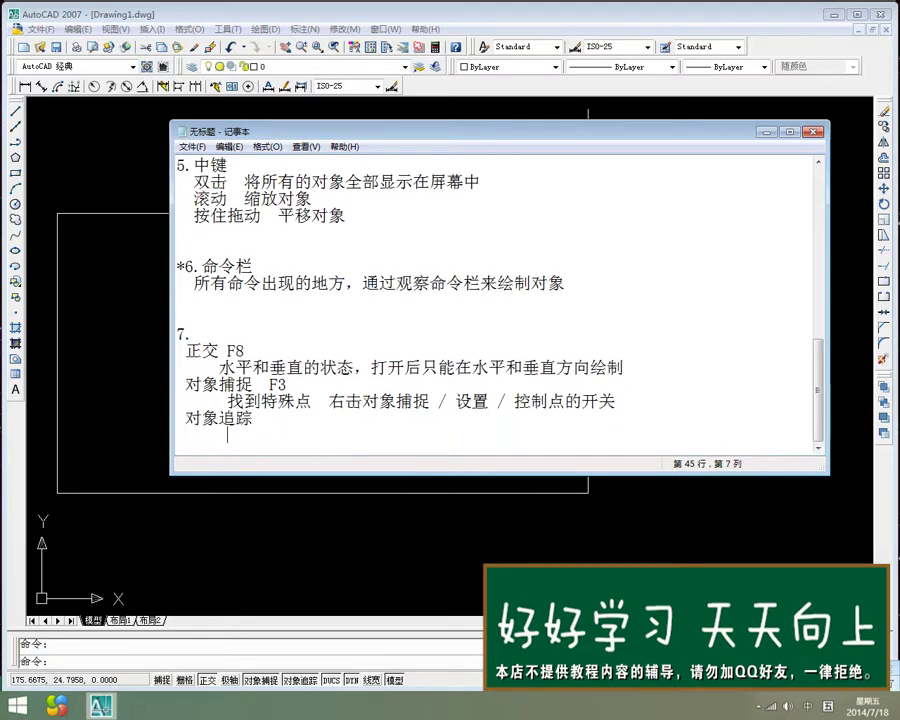
pyautogui.write('biaoz')
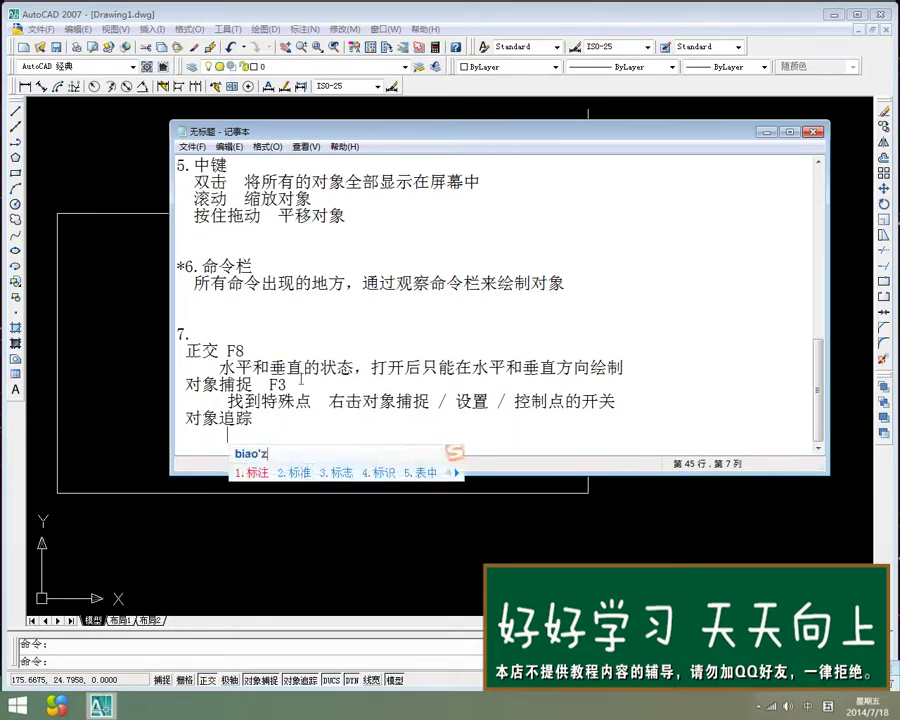
pyautogui.press('space')
pyautogui.write('、')
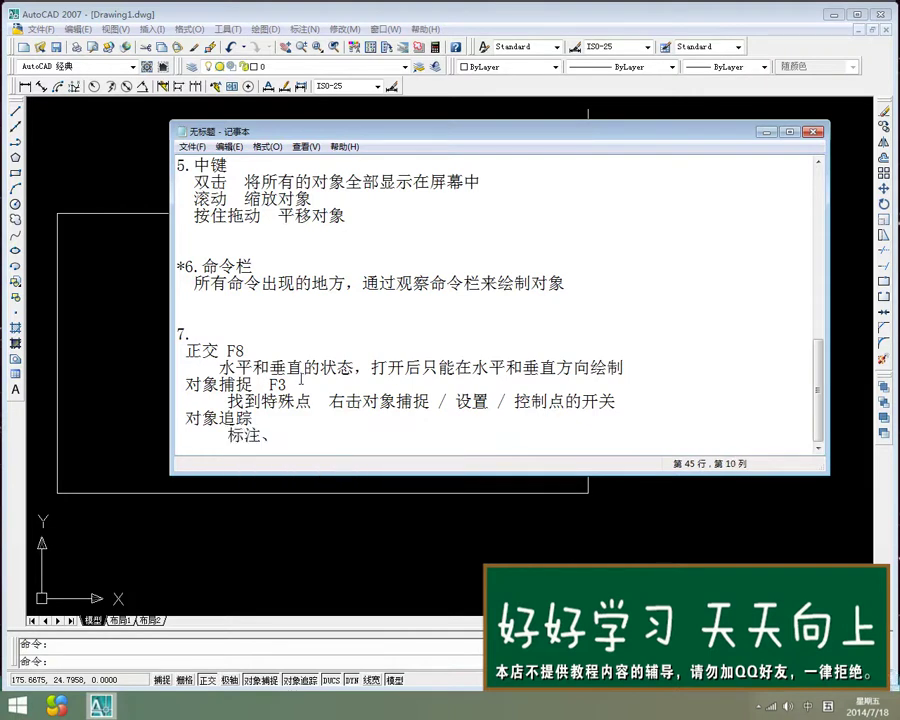
pyautogui.write('biaoz')
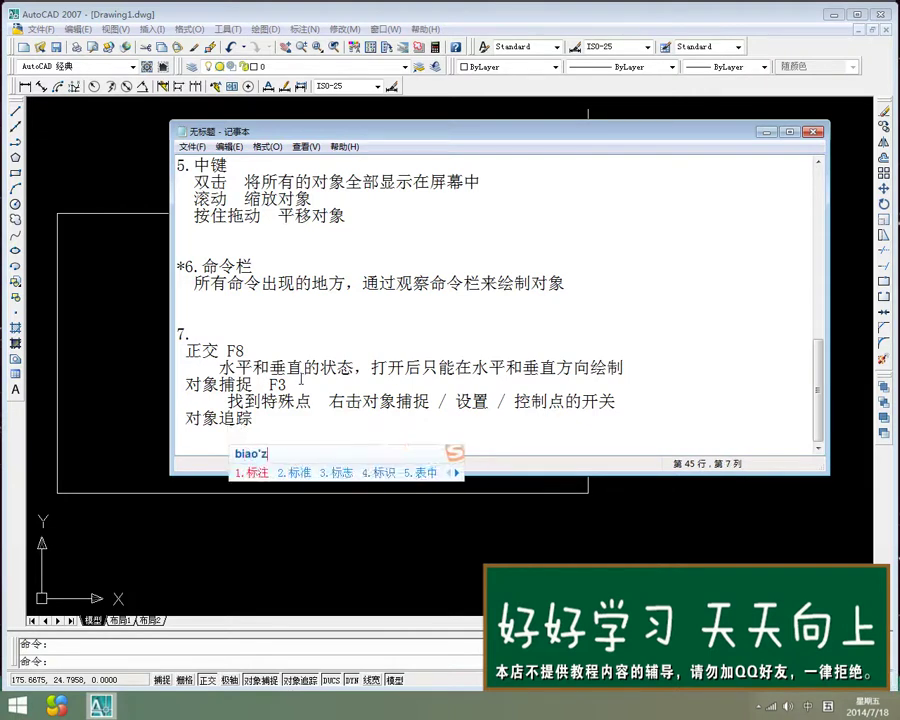
pyautogui.press('BackSpace')
pyautogui.write('ci')
pyautogui.press('BackSpace')
pyautogui.write('hi')
pyautogui.press('space')
pyautogui.write('d')
pyautogui.press('space')
pyautogui.write('z')
pyautogui.press('space')
pyautogui.write('\\')
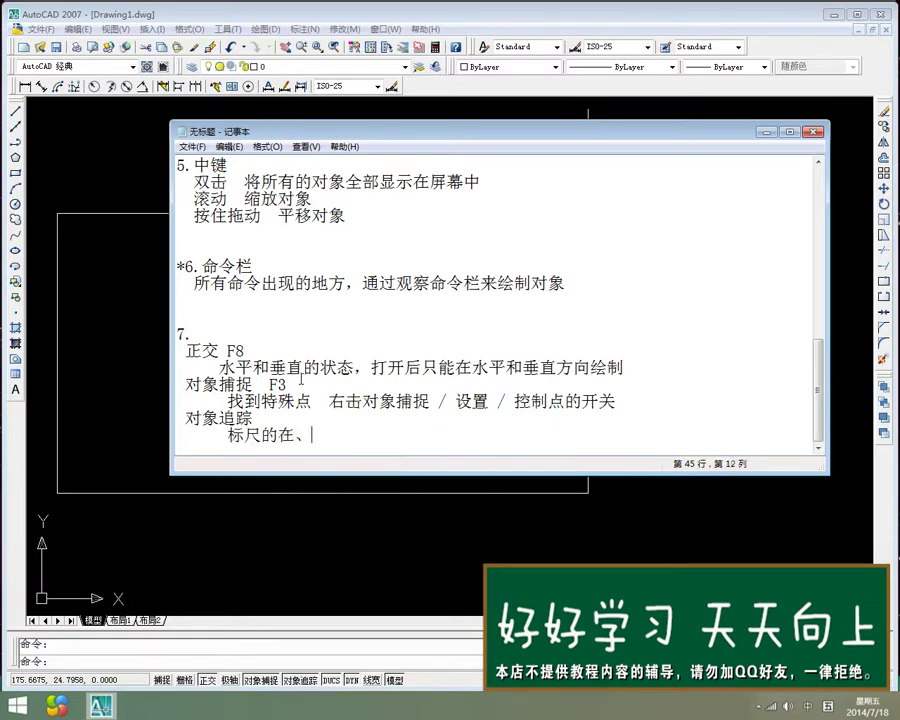
pyautogui.press('BackSpace')
pyautogui.write('zuoyong')
pyautogui.press('space')
pyautogui.press('space')
pyautogui.write('bia')
pyautogui.press('BackSpace')
pyautogui.press('BackSpace')
pyautogui.press('BackSpace')
pyautogui.write('ngbai')
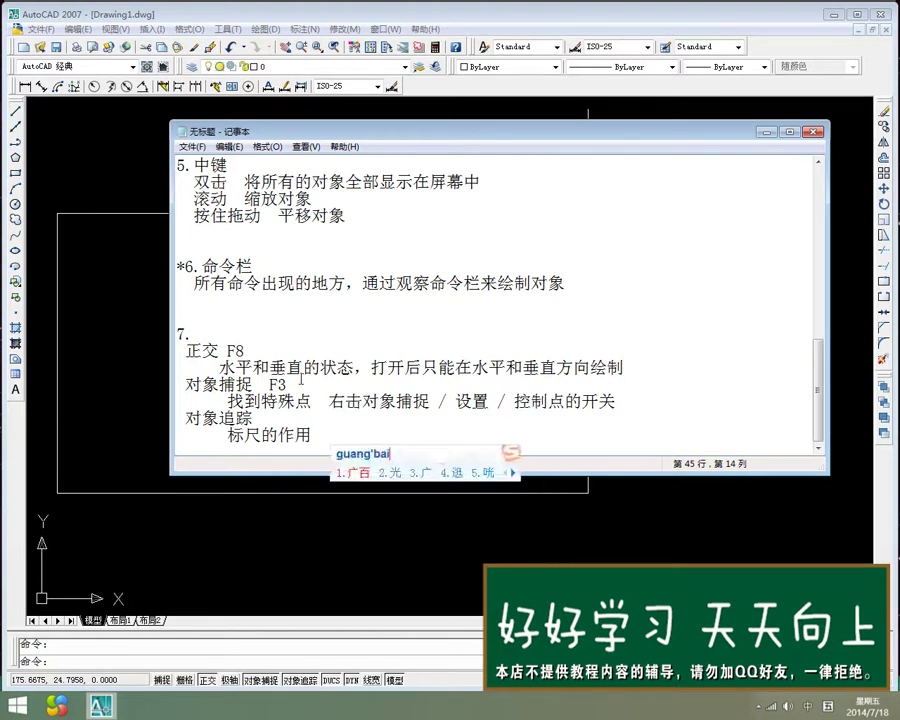
pyautogui.write('o')
pyautogui.press('space')
pyautogui.write('guangbiao')
pyautogui.press('space')
pyautogui.write('fangzai')
pyautogui.press('space')
pyautogui.write('dian')
pyautogui.press('space')
pyautogui.write('shang')
pyautogui.press('space')
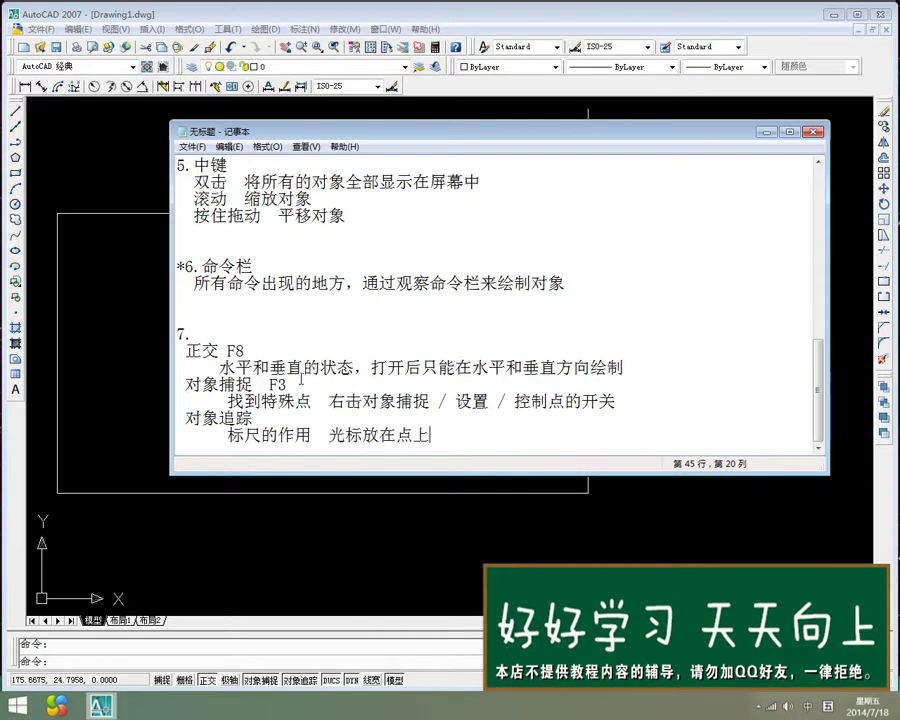
pyautogui.write('man')
pyautogui.press('space')
pyautogui.write('man')
pyautogui.press('space')
pyautogui.write('tuodi')
pyautogui.press('BackSpace')
pyautogui.press('BackSpace')
pyautogui.write('chu')
pyautogui.press('space')
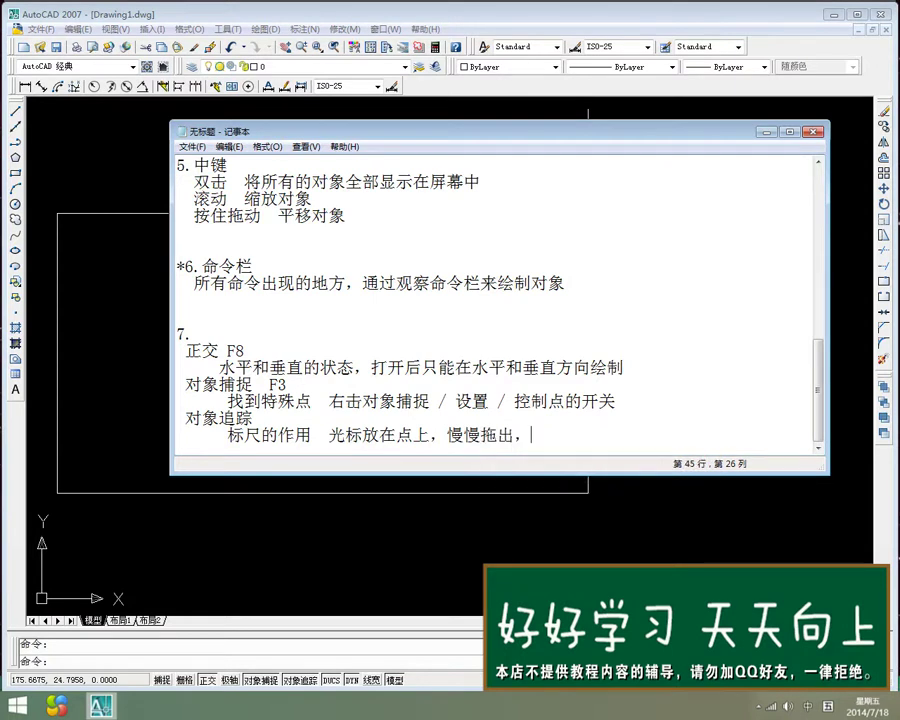
pyautogui.write('biaoc')
pyautogui.press('space')
pyautogui.write('jike')
pyautogui.press('space')
pyautogui.write('chukia')
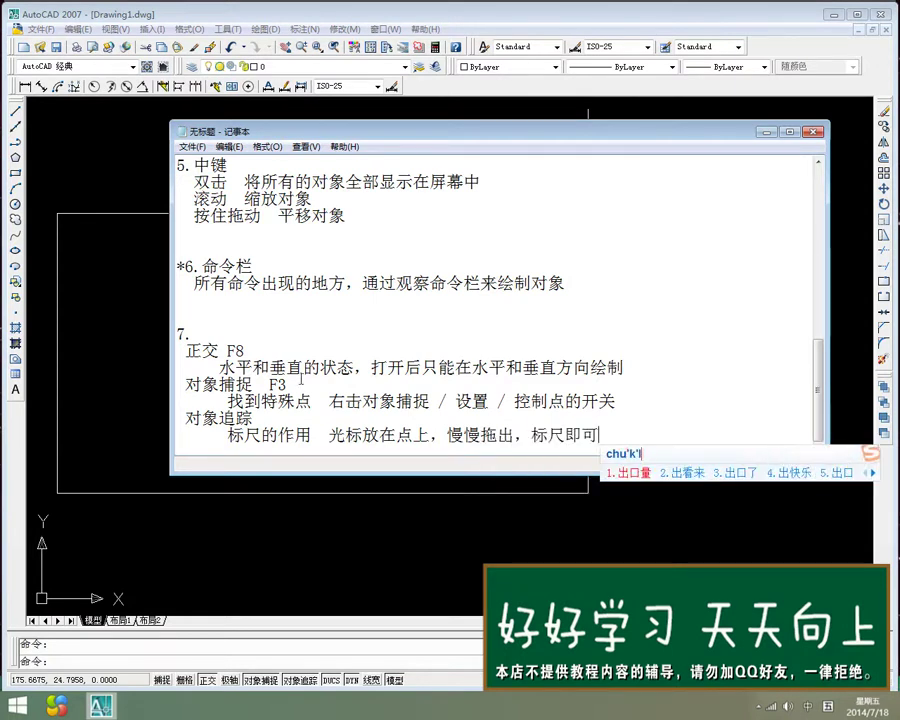
pyautogui.press('BackSpace')
pyautogui.press('BackSpace')
pyautogui.press('BackSpace')
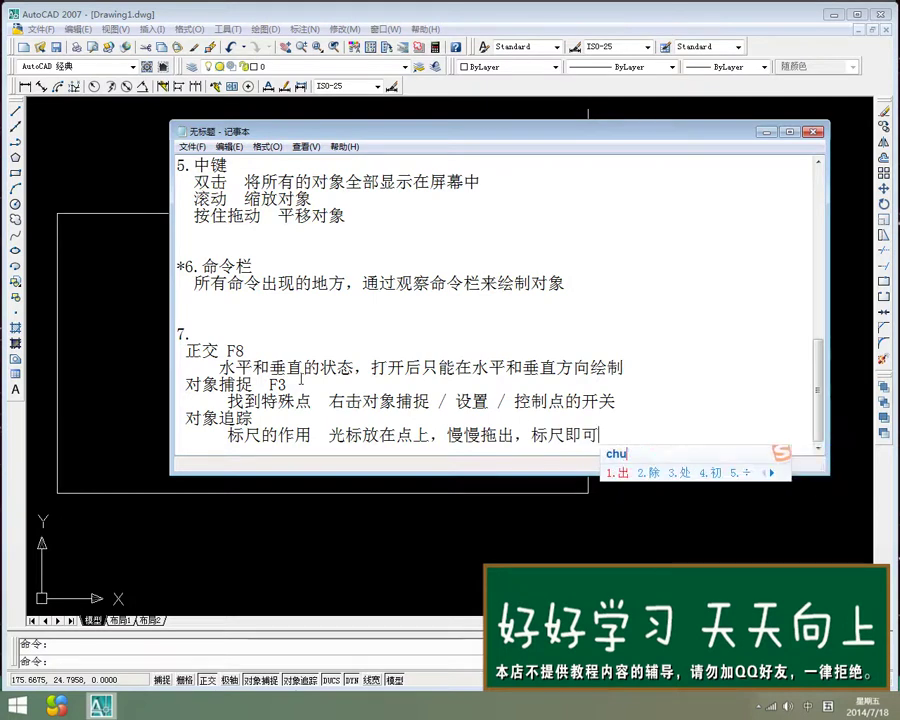
pyautogui.write('xian')
pyautogui.press('space')
pyautogui.press('Return')
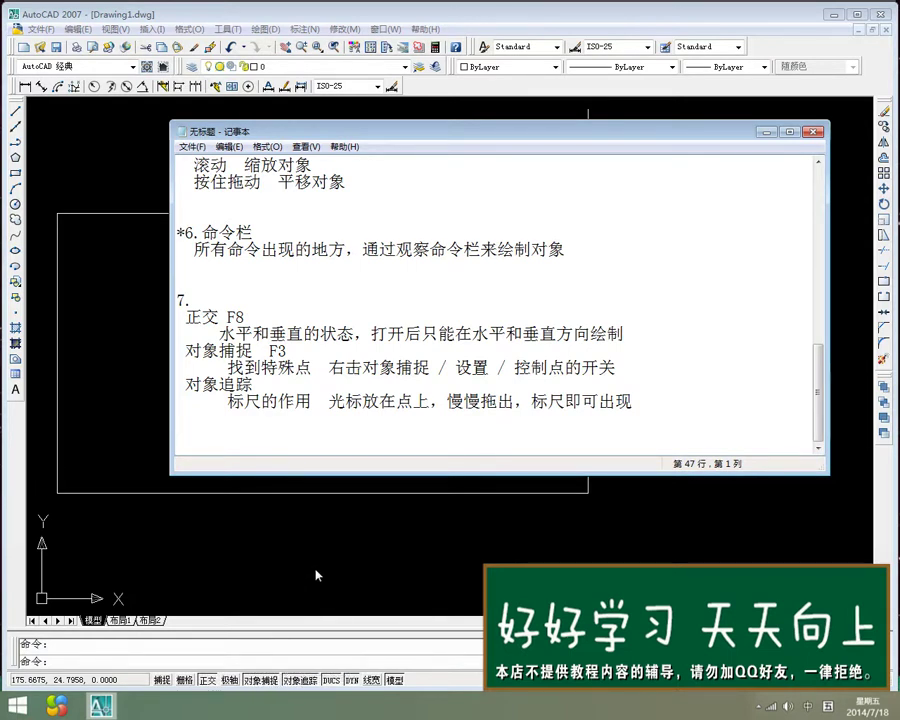
pyautogui.press('Return')
pyautogui.press('Return')
pyautogui.press('Return')
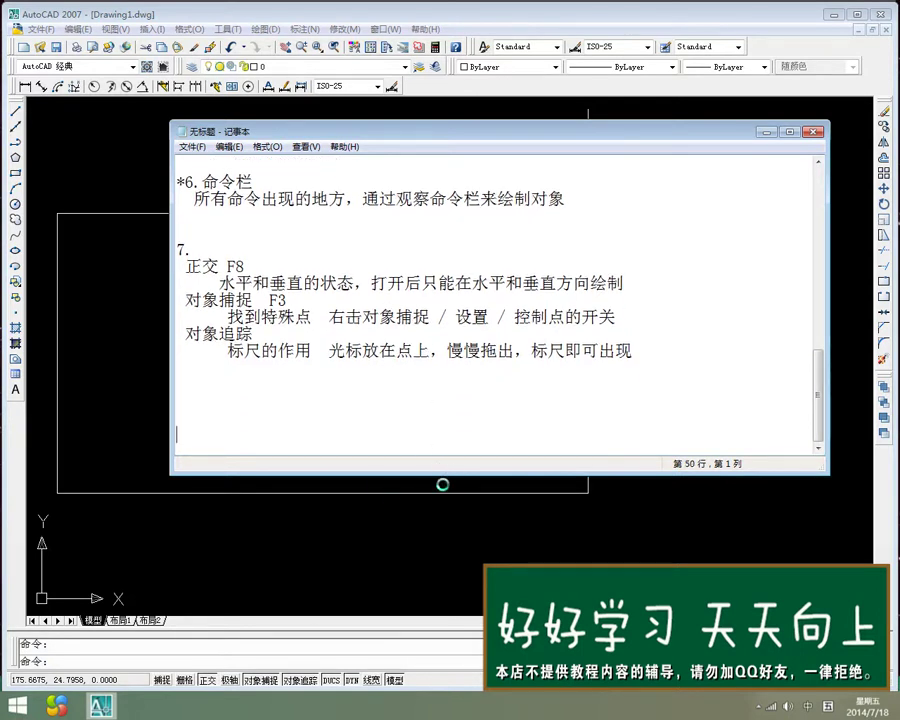
# Step: Back in AutoCAD, erase the rectangle and all earlier lines with a crossing window, then start Line
pyautogui.click(370, 533)
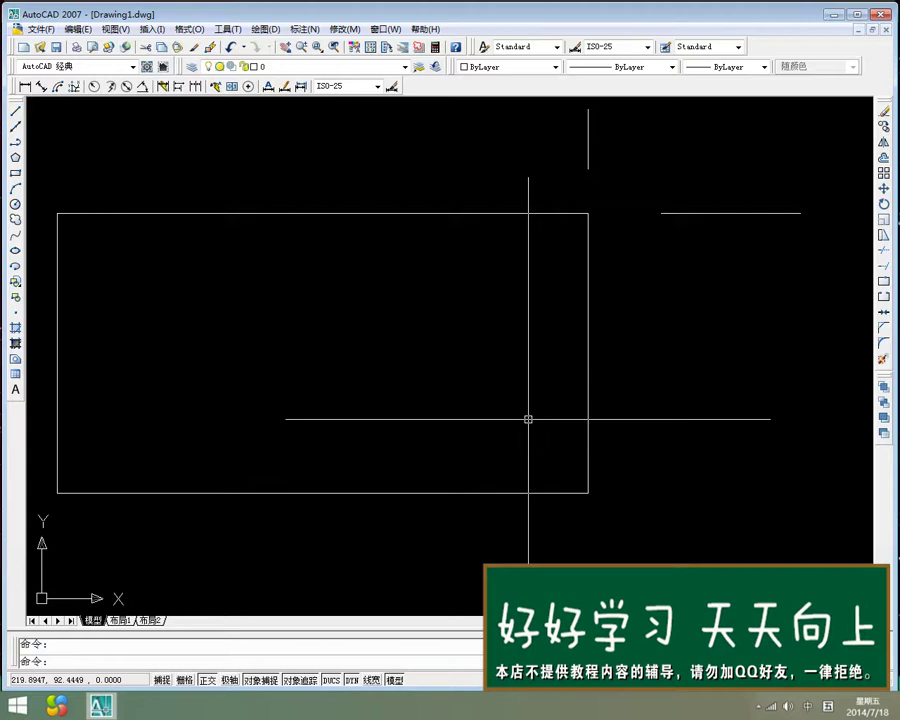
pyautogui.moveTo(515, 422); pyautogui.dragTo(528, 426, button='middle')
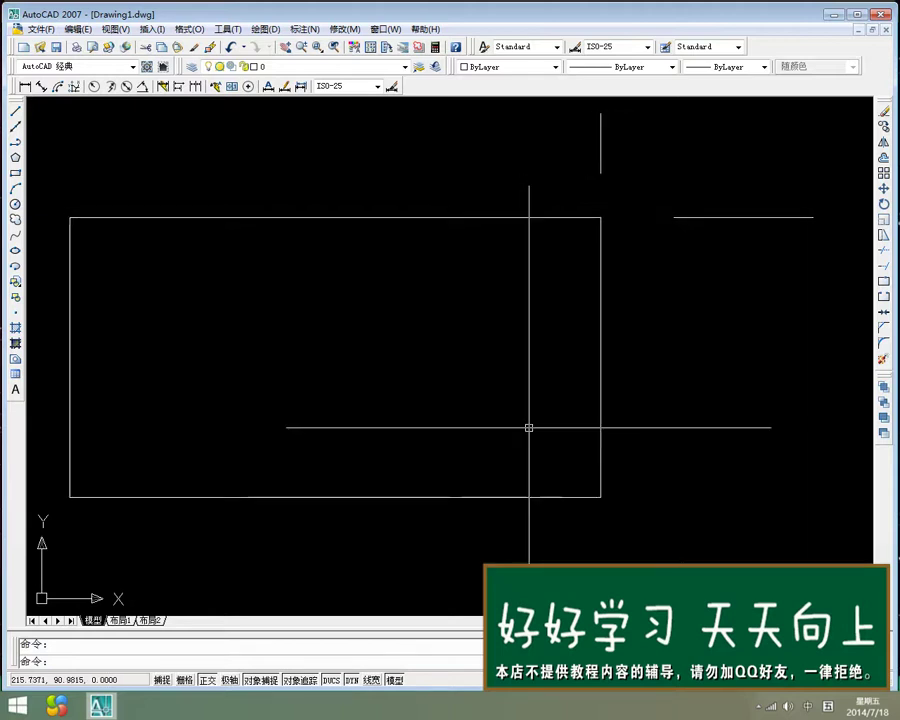
pyautogui.click(817, 549)
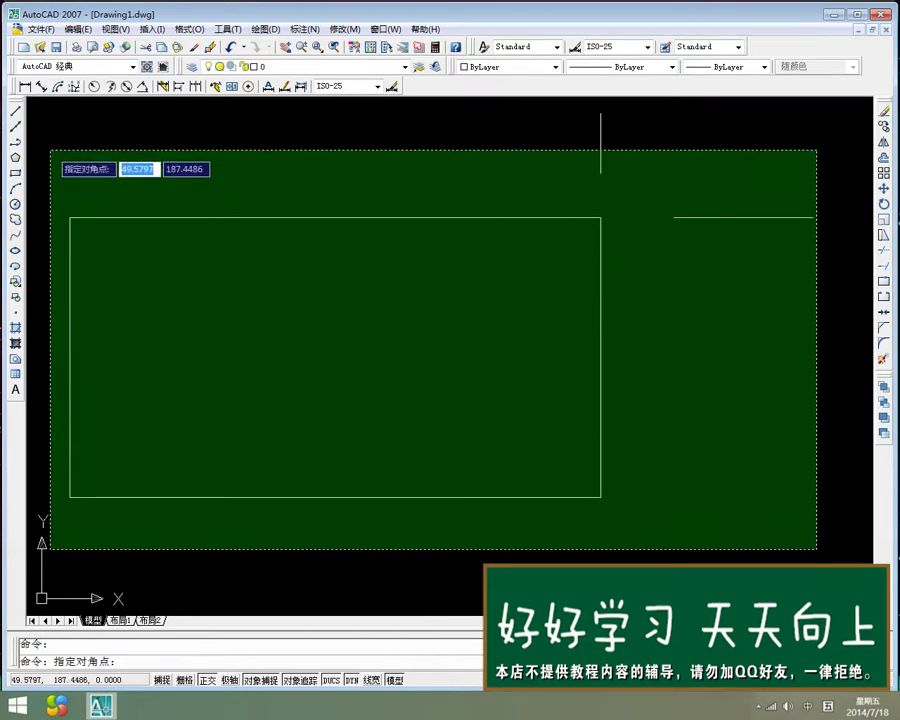
pyautogui.click(50, 151)
pyautogui.press('Delete')
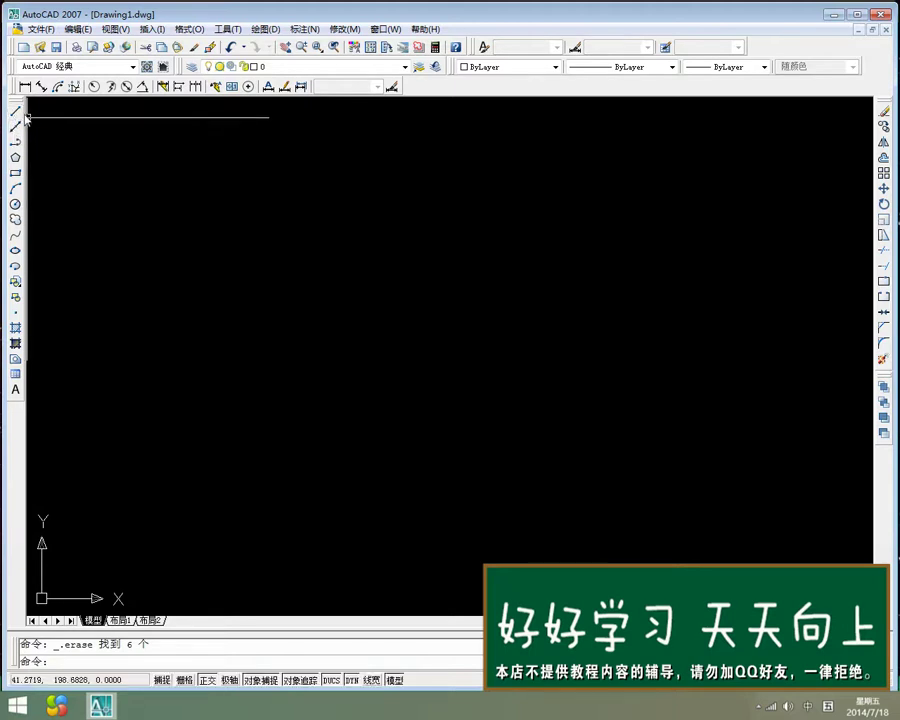
pyautogui.click(16, 112)
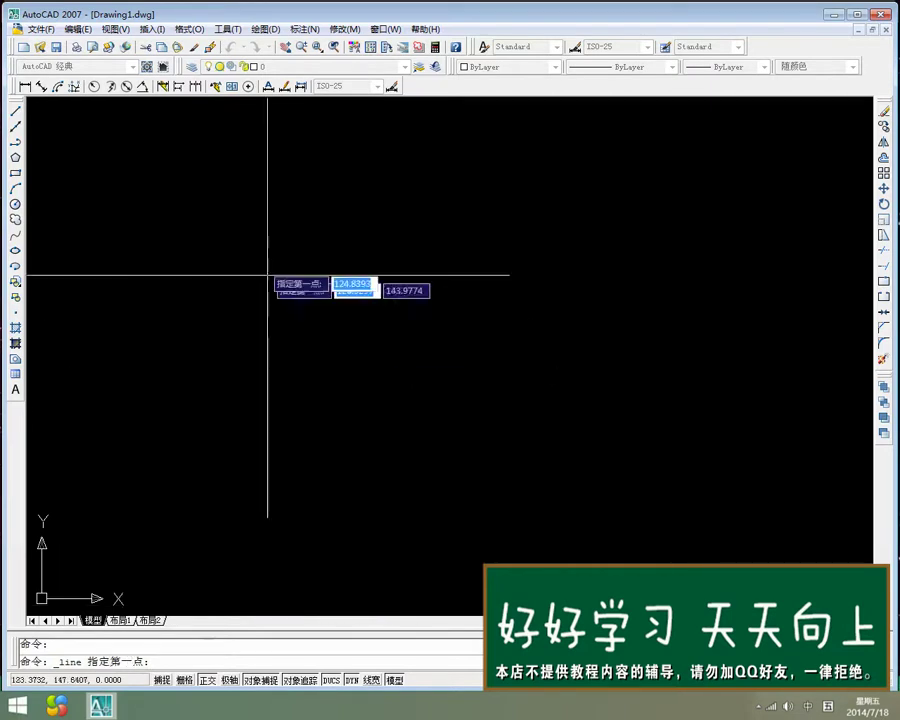
pyautogui.click(193, 180)
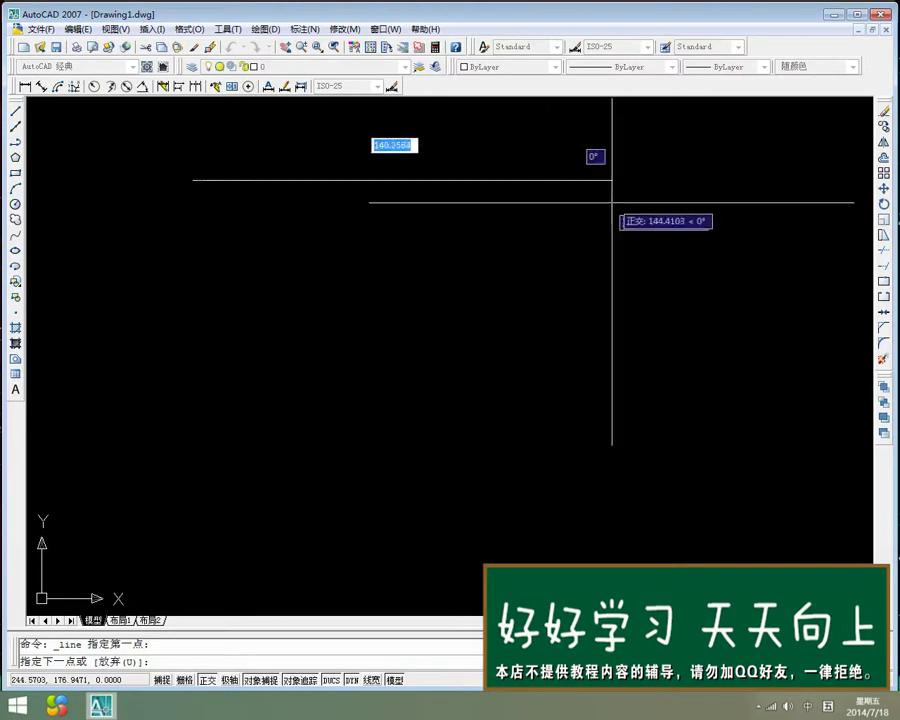
pyautogui.click(678, 187)
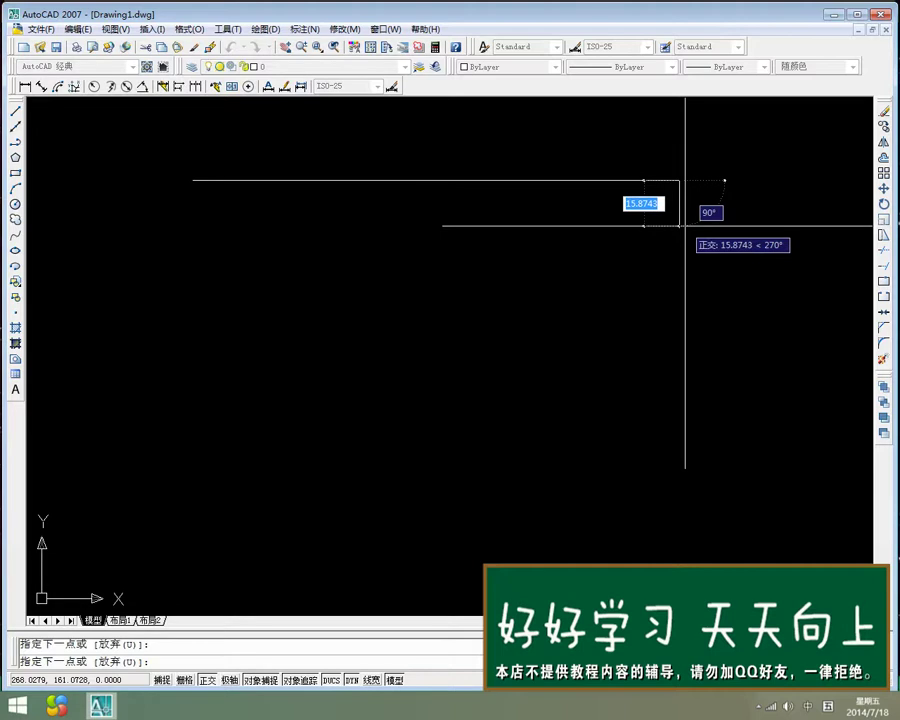
pyautogui.press('Return')
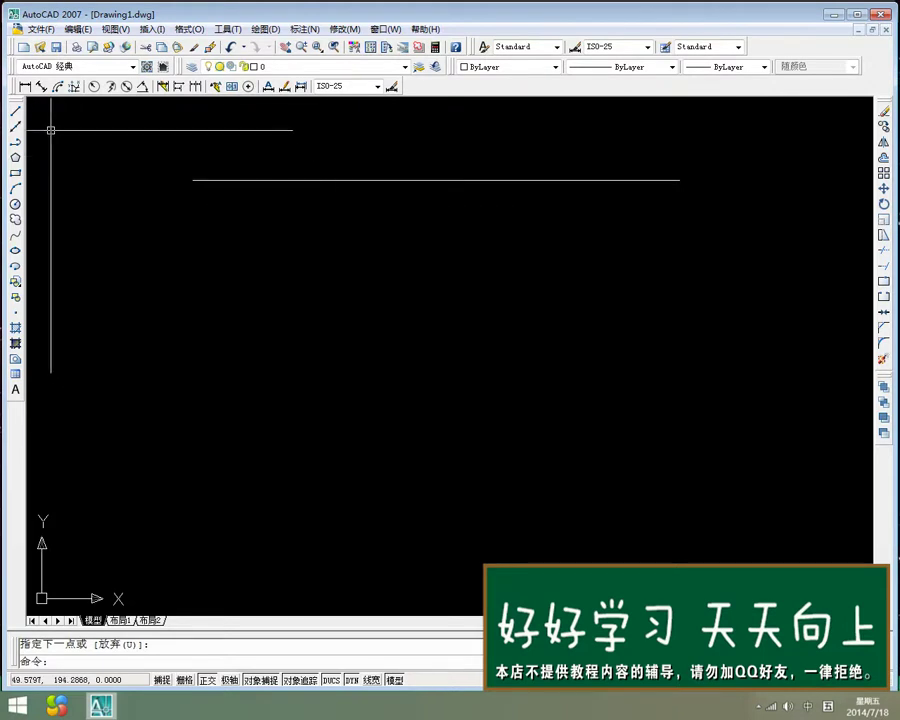
pyautogui.click(15, 110)
pyautogui.click(166, 245)
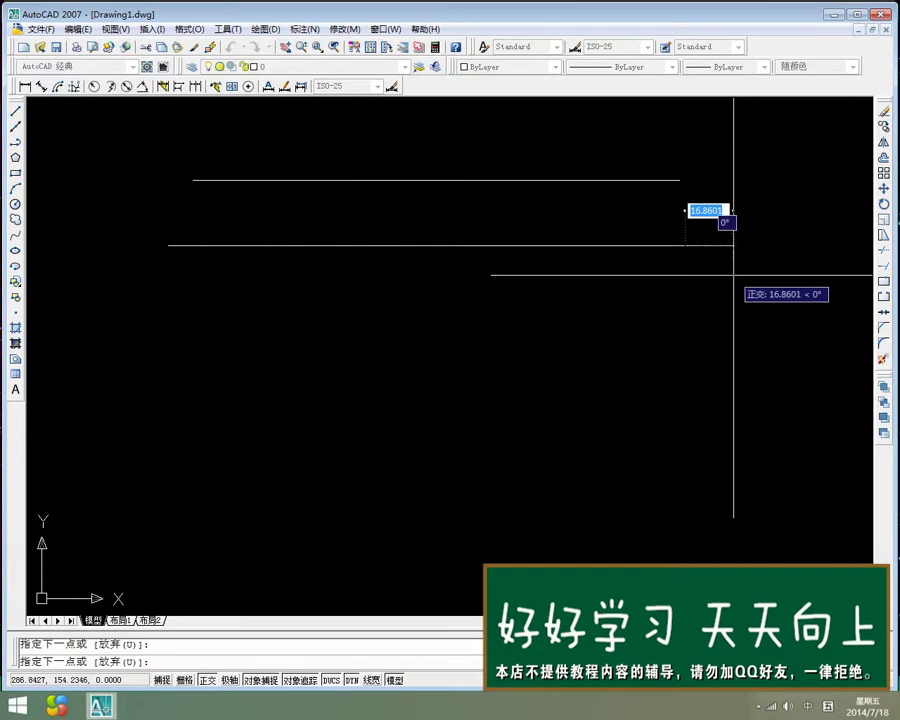
pyautogui.press('Return')
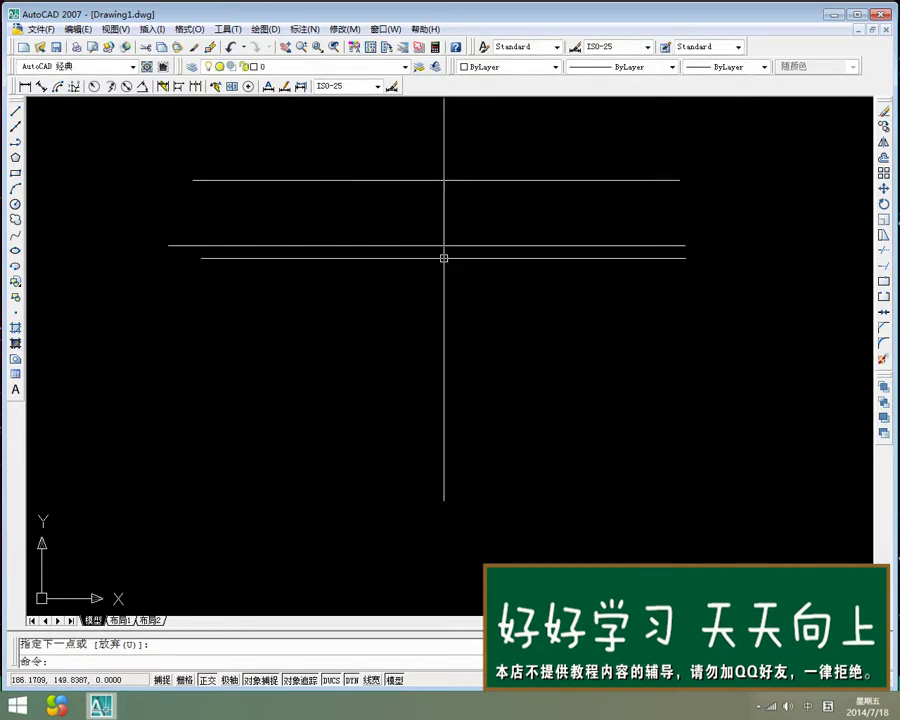
pyautogui.click(16, 113)
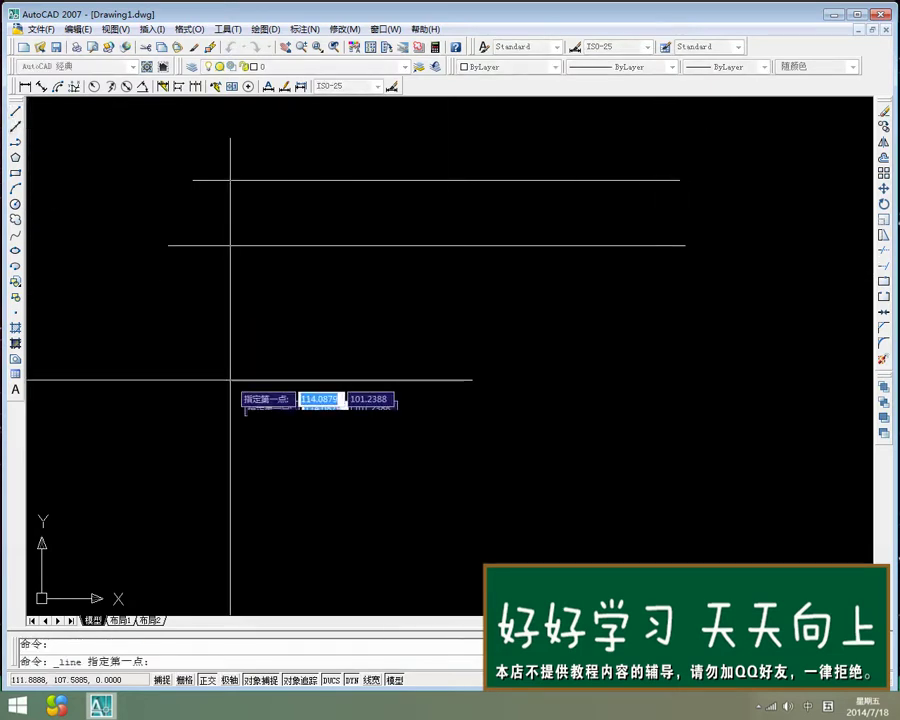
pyautogui.click(178, 319)
pyautogui.click(660, 322)
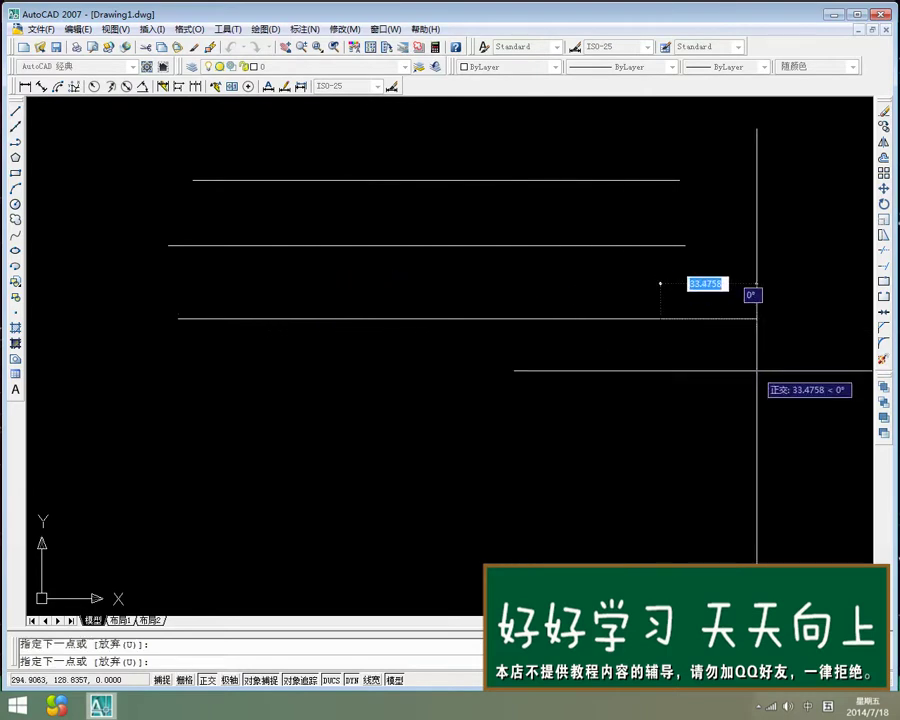
pyautogui.press('Return')
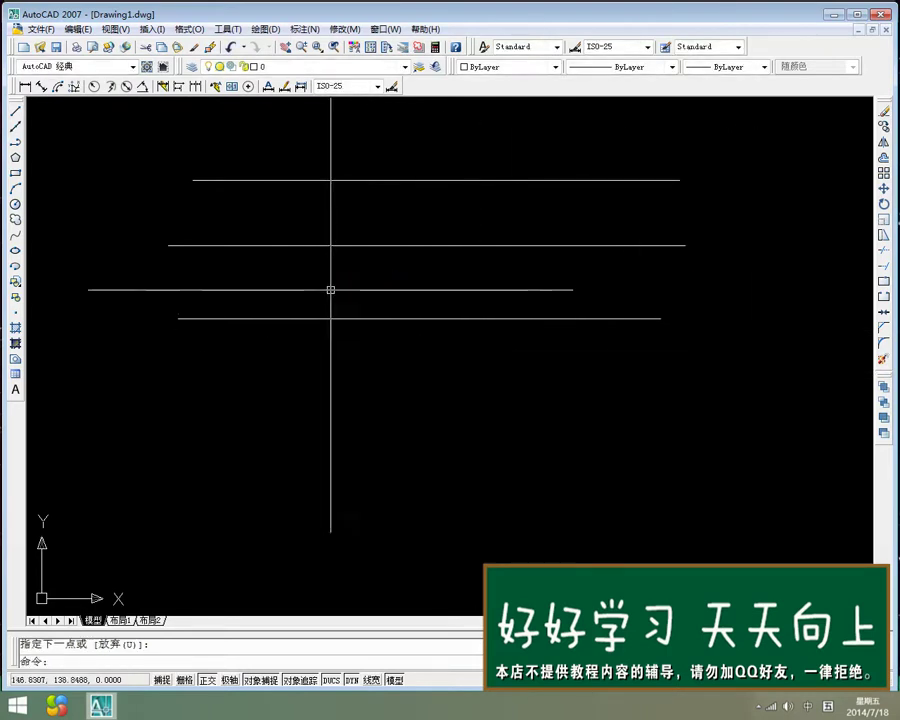
pyautogui.click(14, 113)
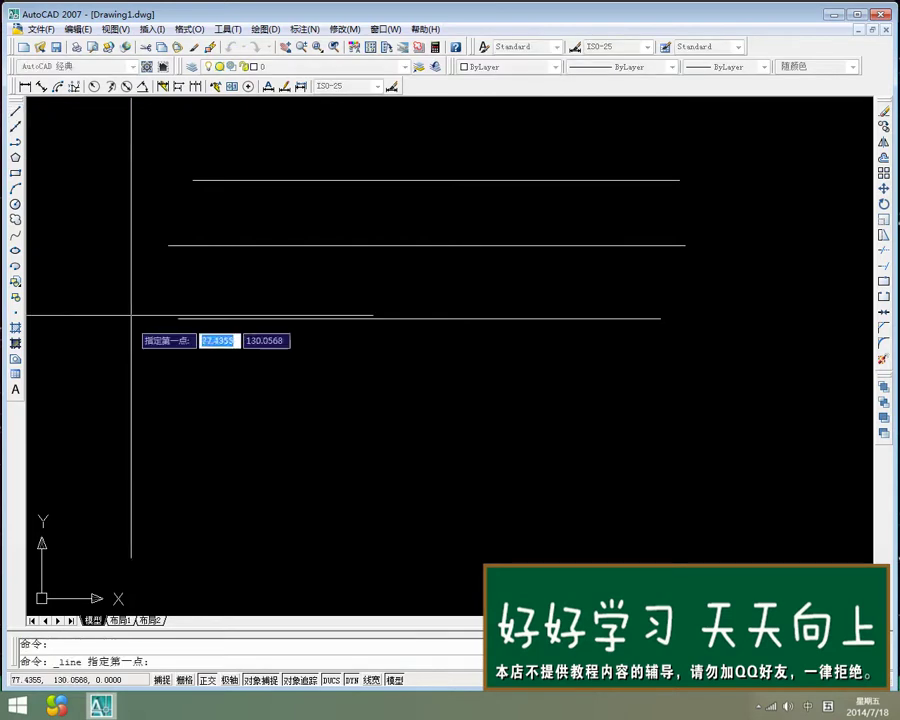
pyautogui.click(142, 375)
pyautogui.click(640, 393)
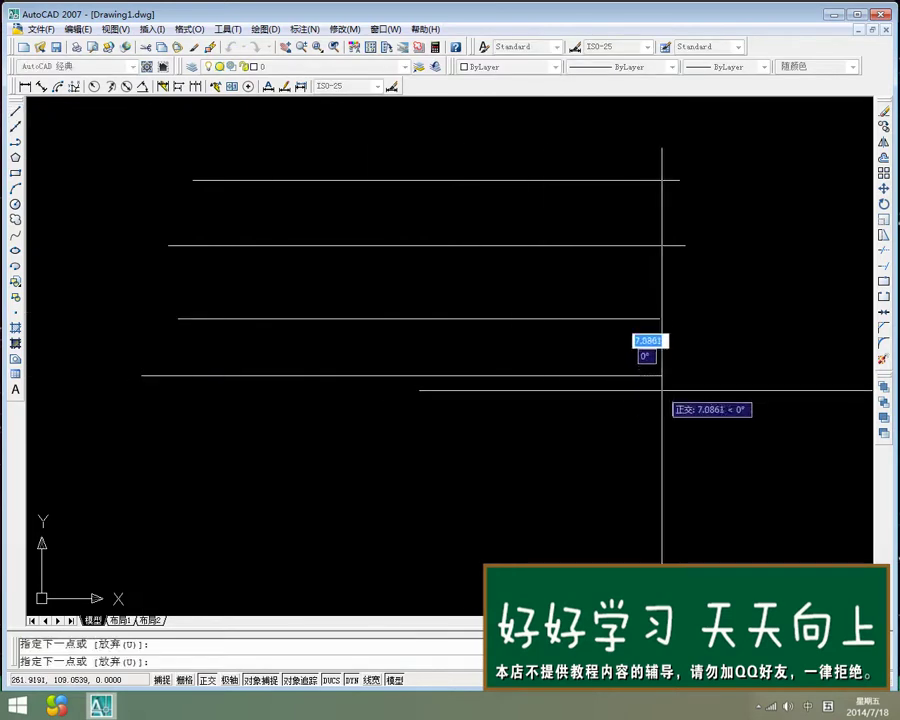
pyautogui.rightClick(664, 387)
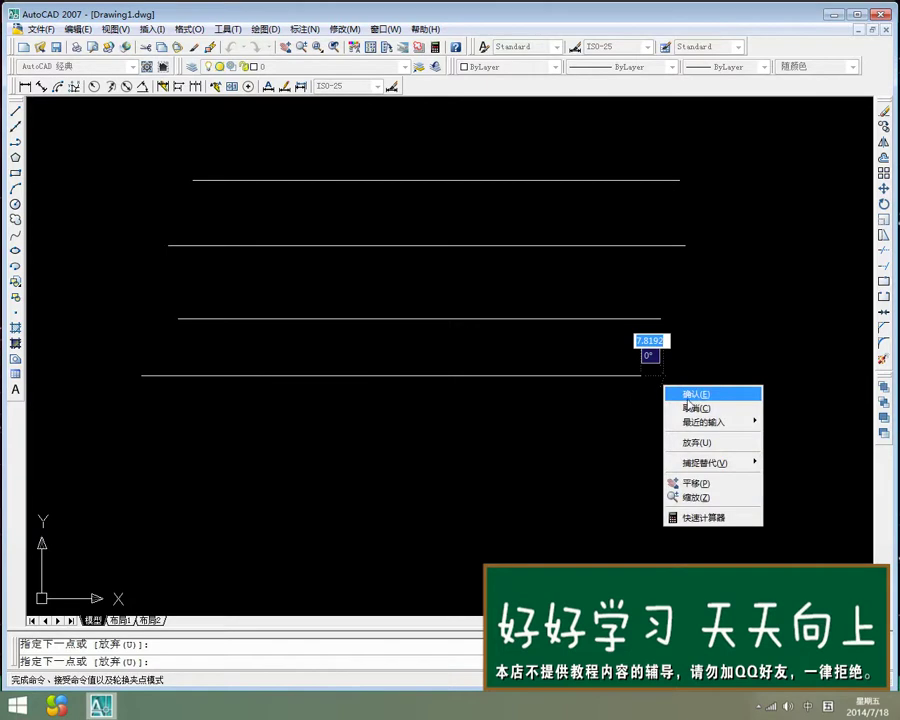
pyautogui.click(689, 396)
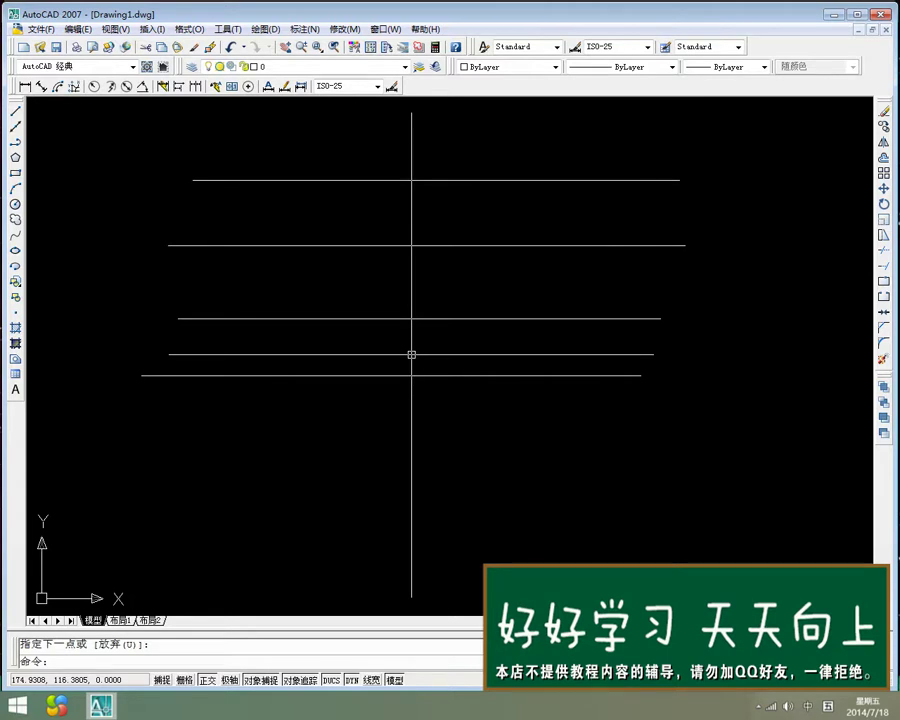
pyautogui.click(440, 393)
pyautogui.click(385, 150)
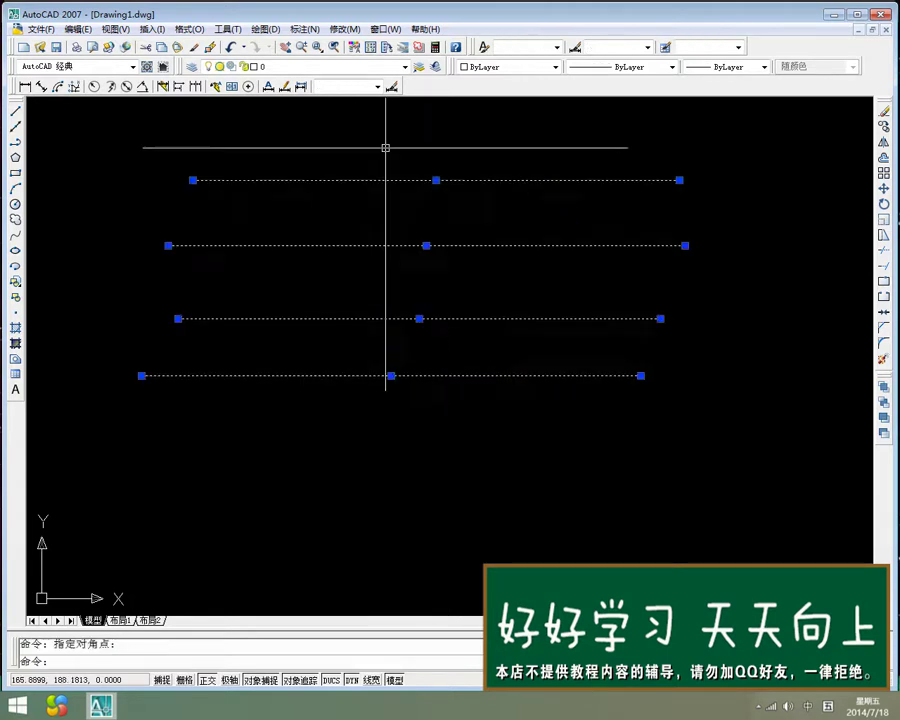
pyautogui.press('Delete')
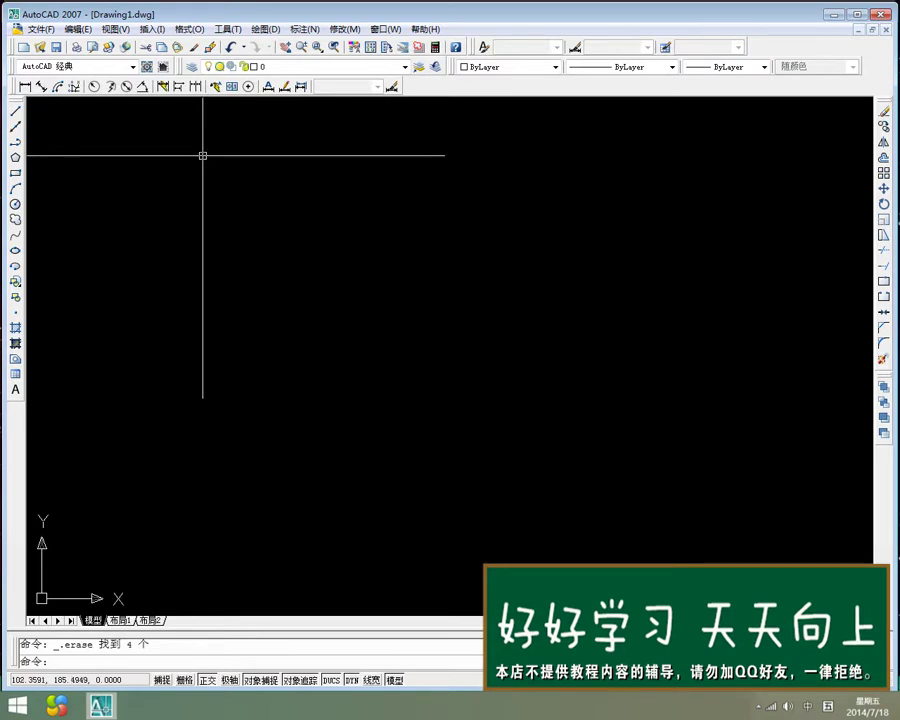
# Step: Draw a 200 by 100 rectangle from four line segments (200, 100, 200), closing at the start corner
pyautogui.click(15, 111)
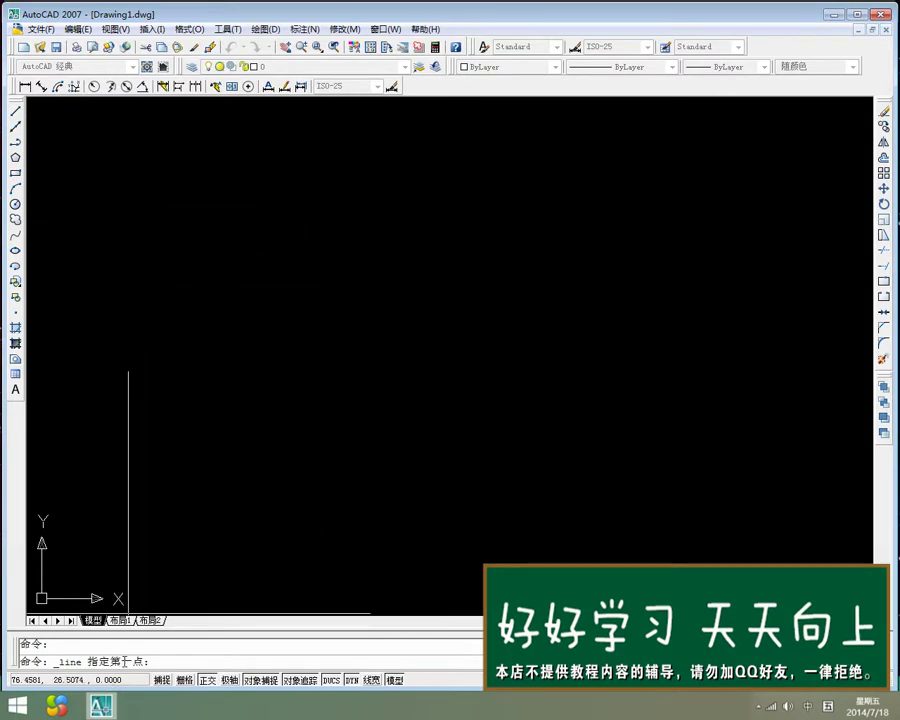
pyautogui.click(141, 226)
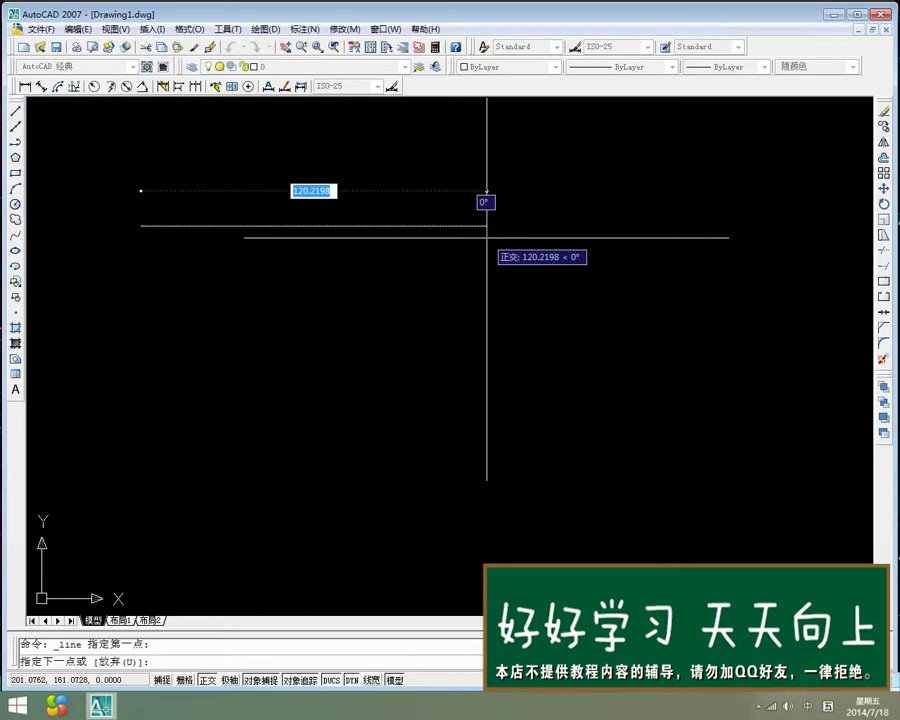
pyautogui.write('200')
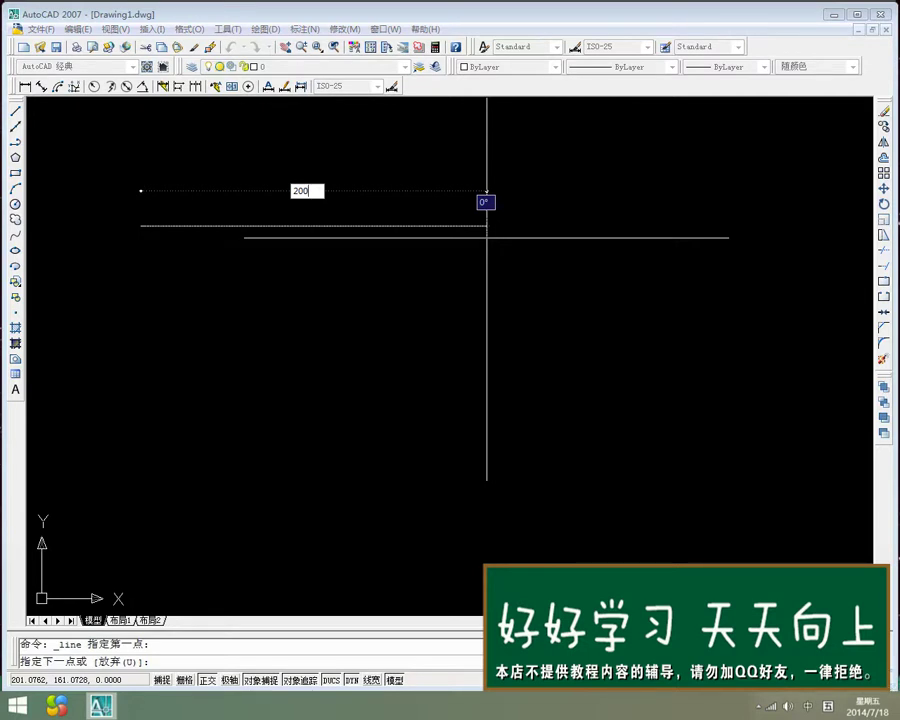
pyautogui.press('Return')
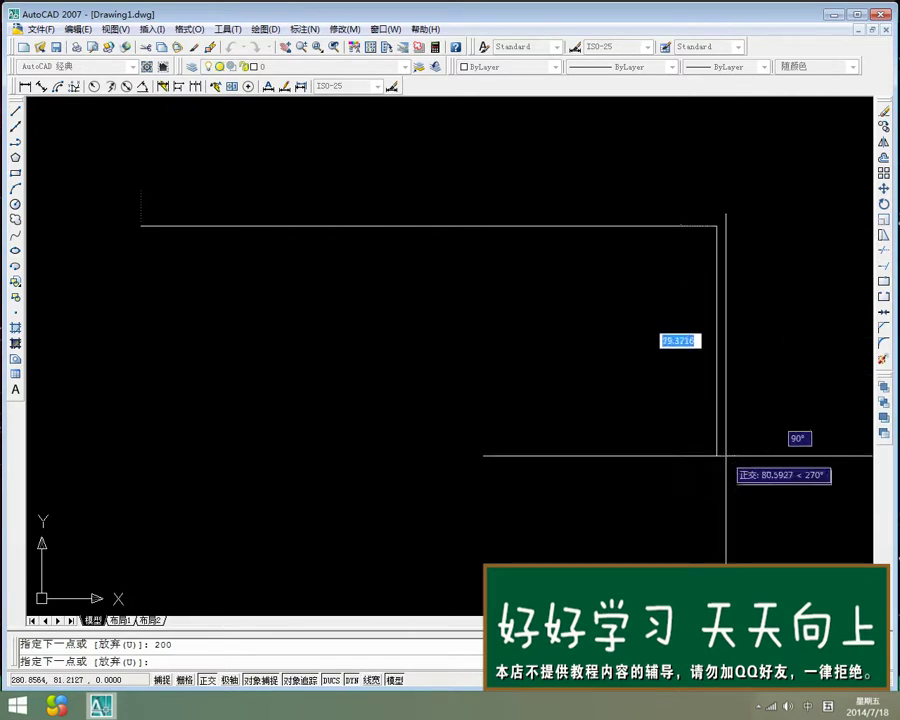
pyautogui.write('100')
pyautogui.press('Return')
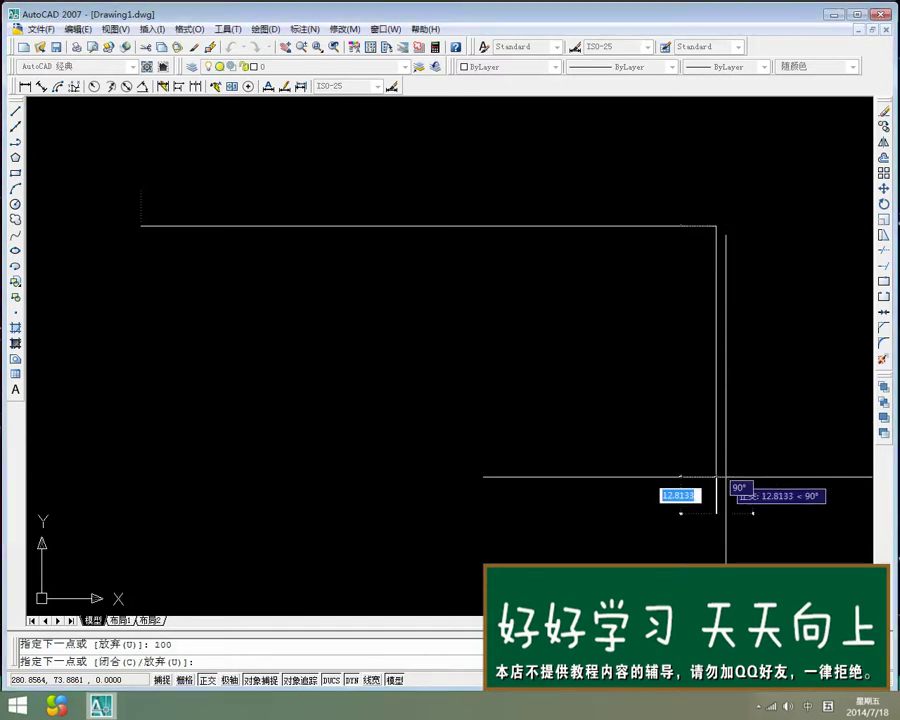
pyautogui.write('200')
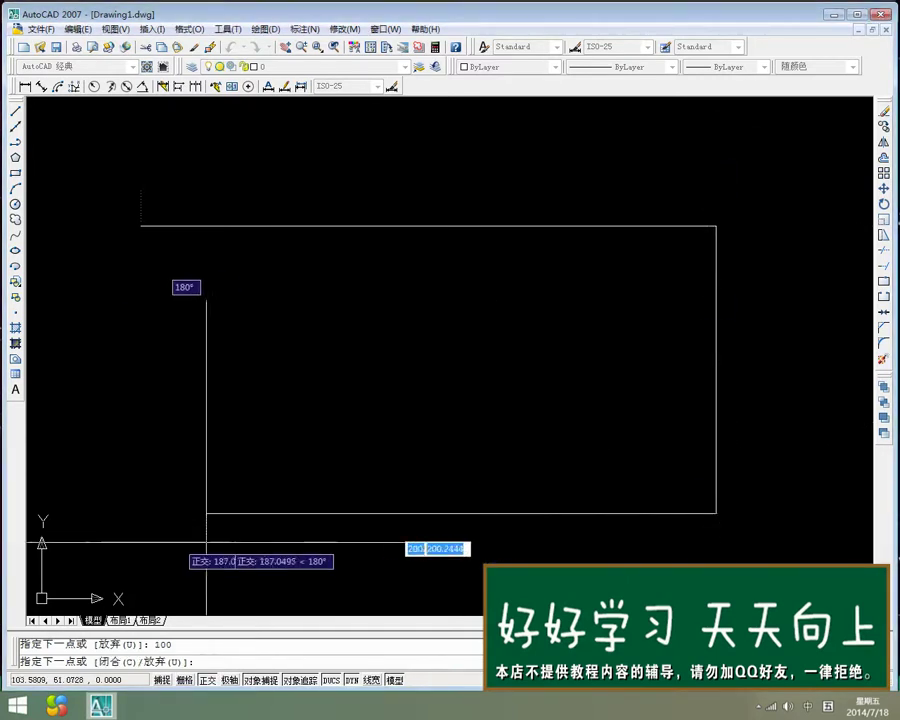
pyautogui.press('BackSpace')
pyautogui.press('BackSpace')
pyautogui.write('00')
pyautogui.press('Return')
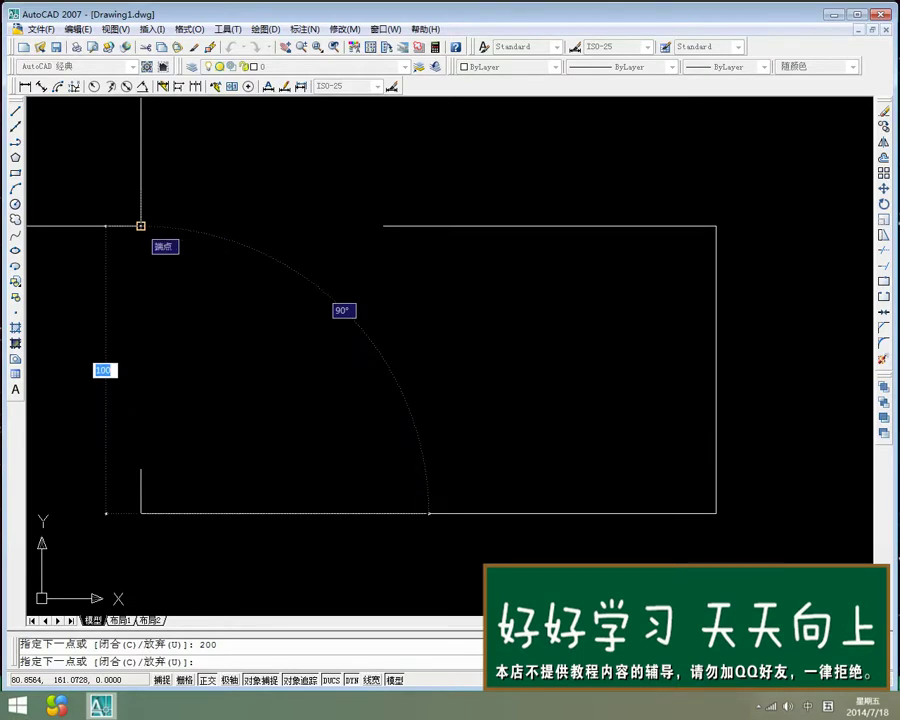
pyautogui.click(140, 226)
pyautogui.press('Return')
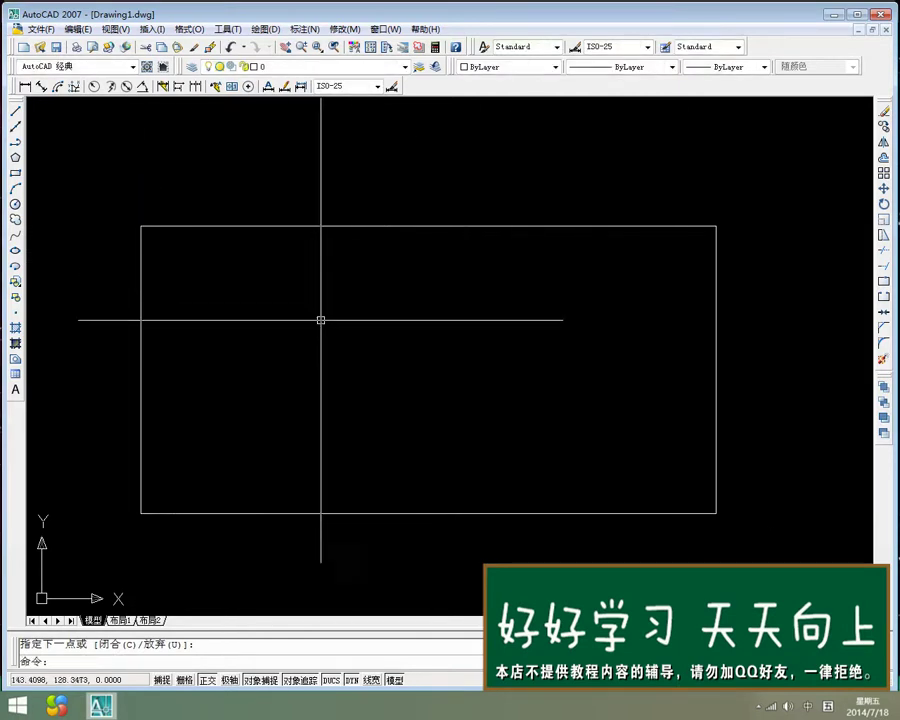
pyautogui.moveTo(359, 347); pyautogui.dragTo(320, 290, button='middle')
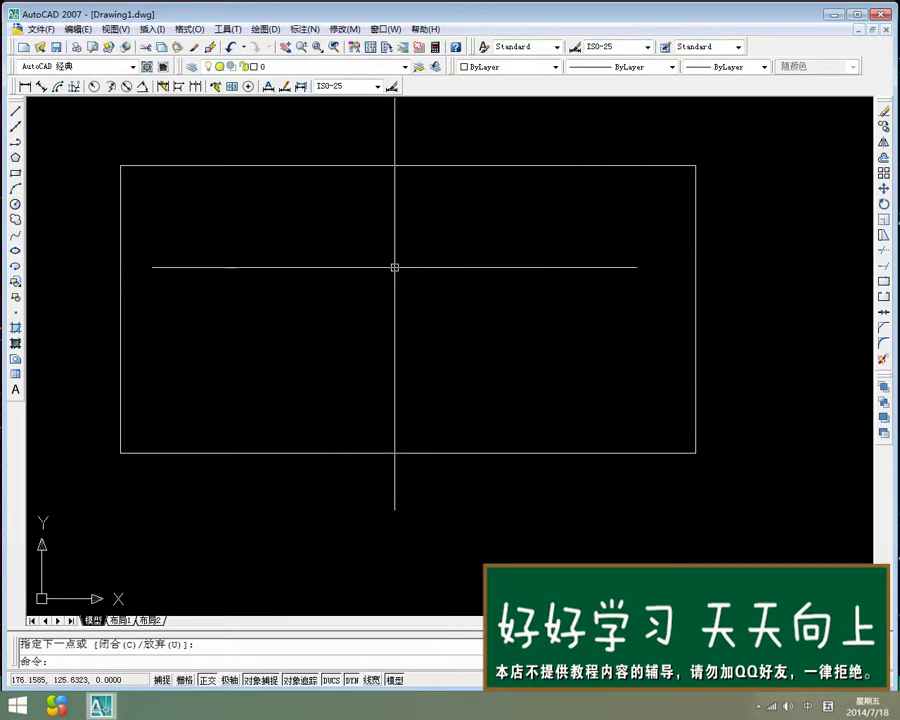
# Step: Select and erase the rectangle's faulty left edge
pyautogui.click(138, 229)
pyautogui.click(79, 205)
pyautogui.press('Delete')
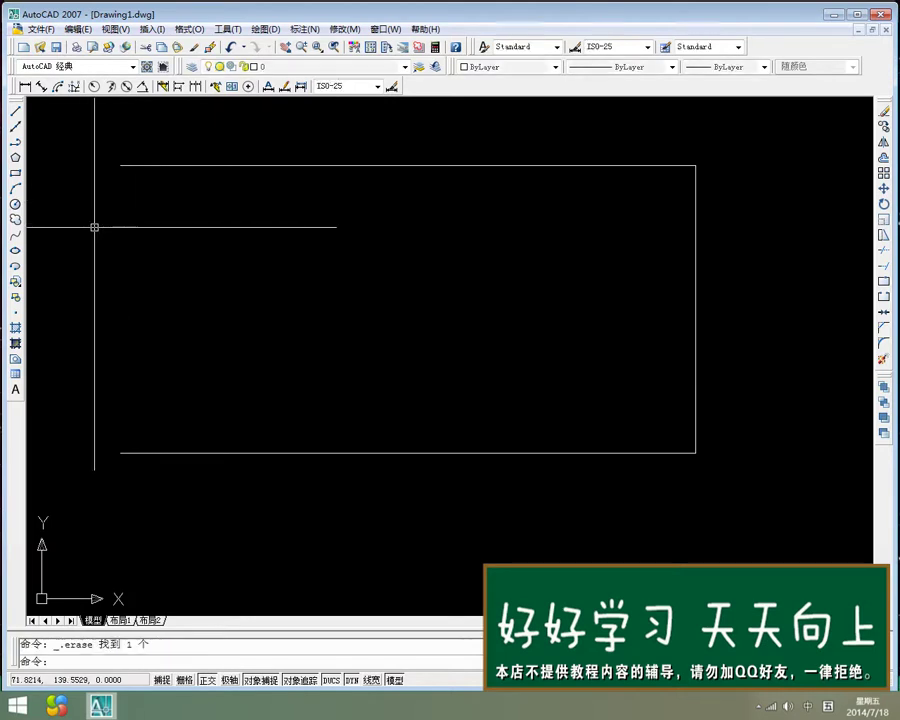
# Step: Redraw the left edge from the bottom-left to the top-left corner, then minimise AutoCAD
pyautogui.click(15, 113)
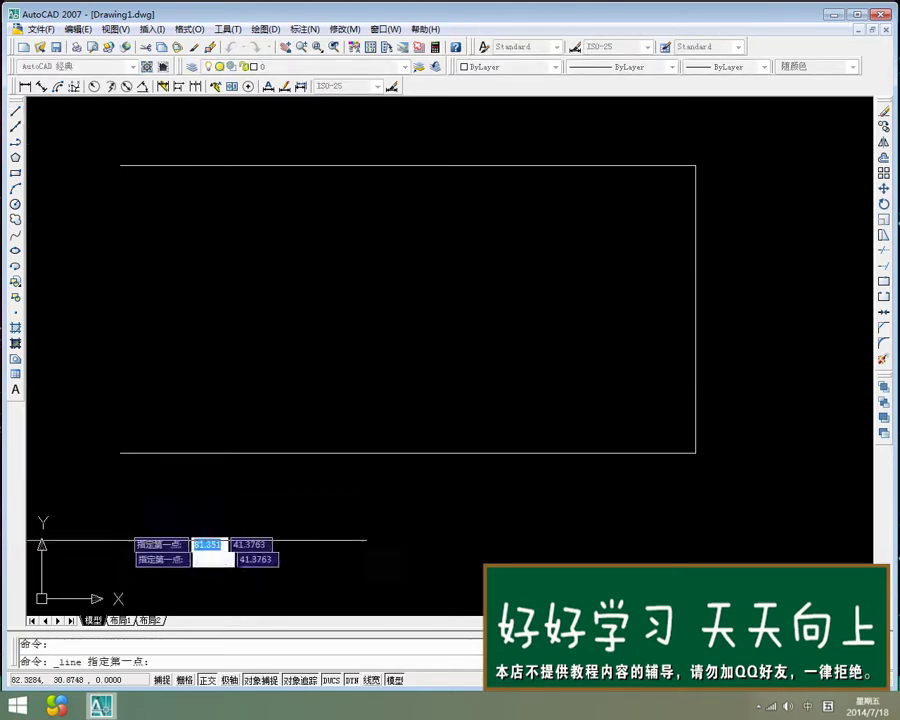
pyautogui.click(121, 452)
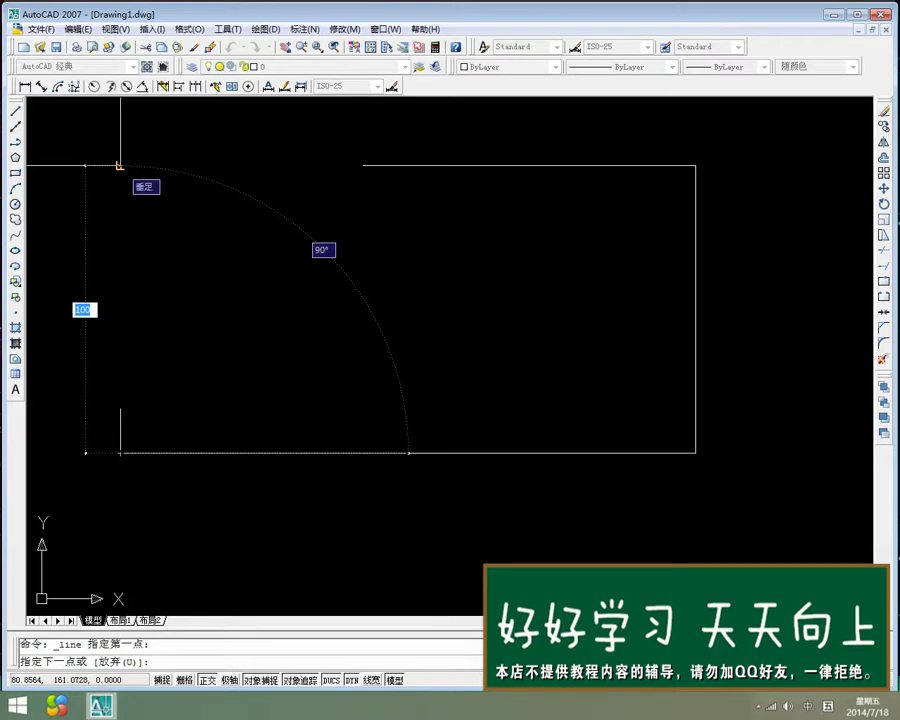
pyautogui.click(121, 165)
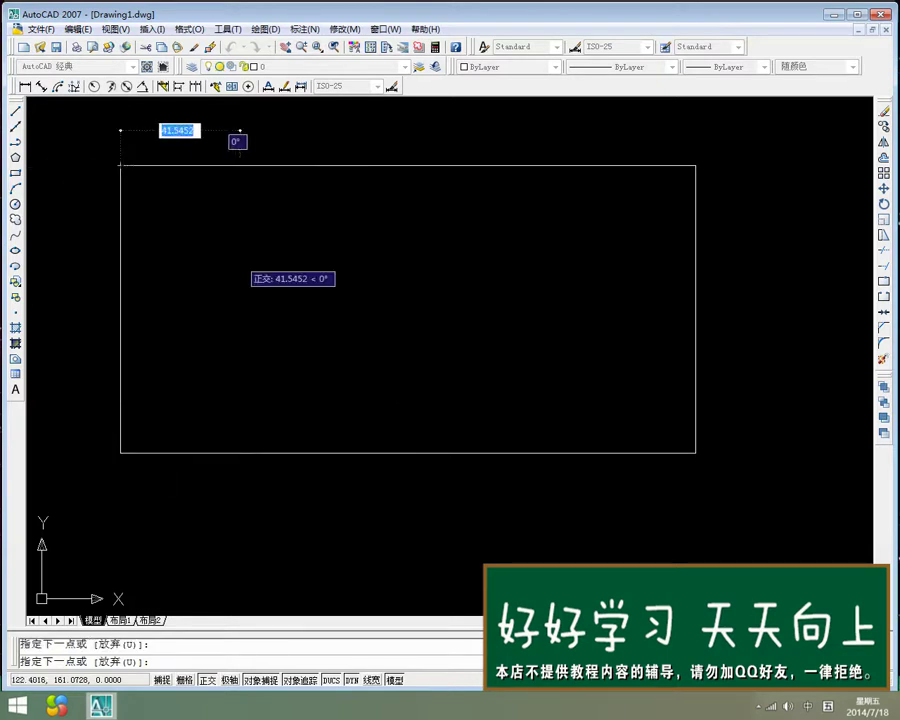
pyautogui.press('Return')
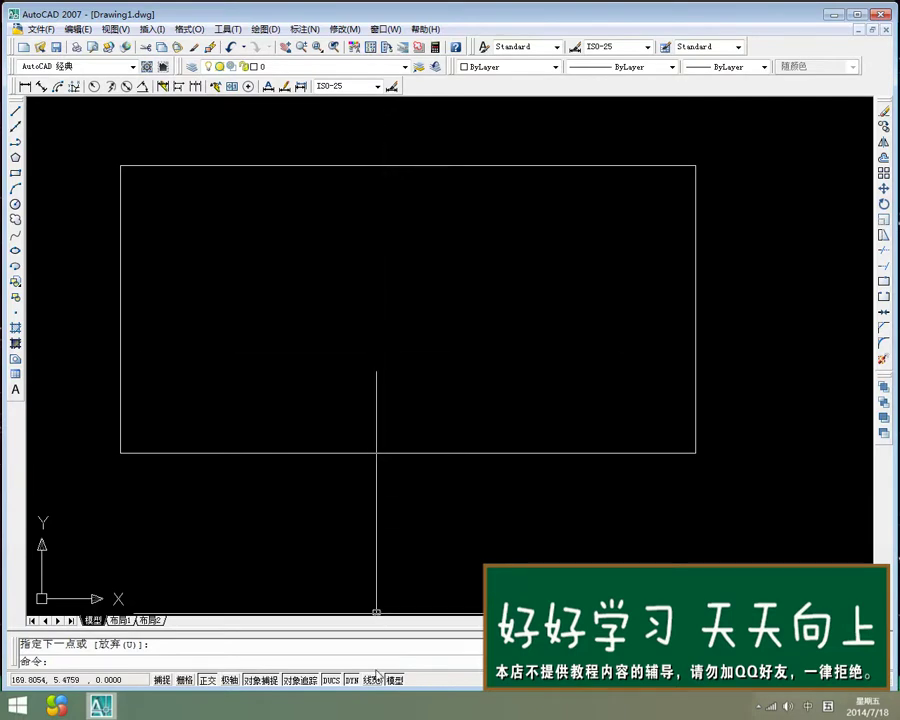
pyautogui.moveTo(101, 705)
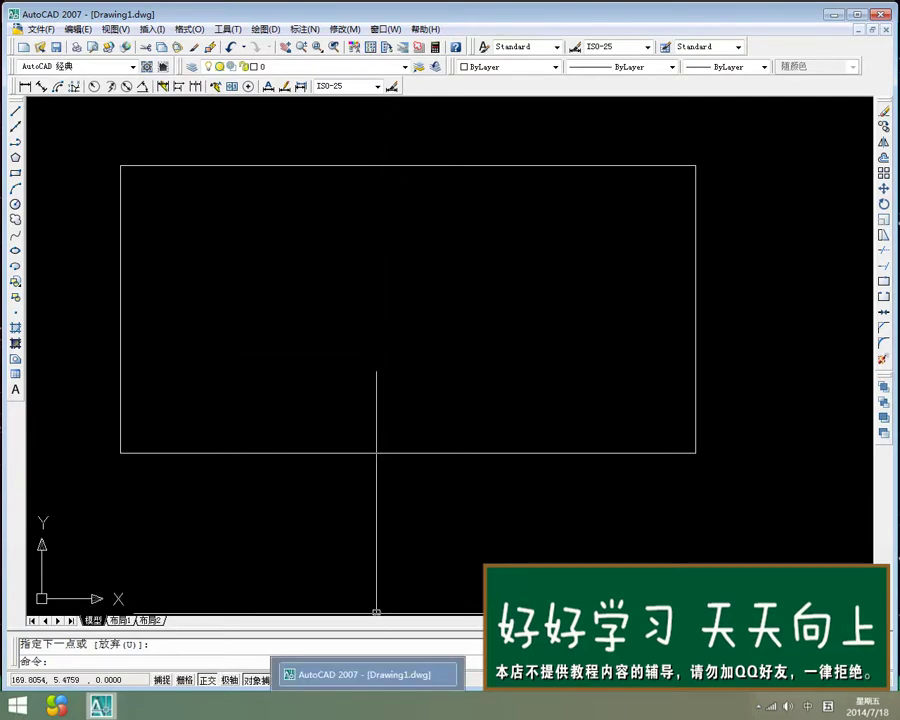
pyautogui.click(101, 706)
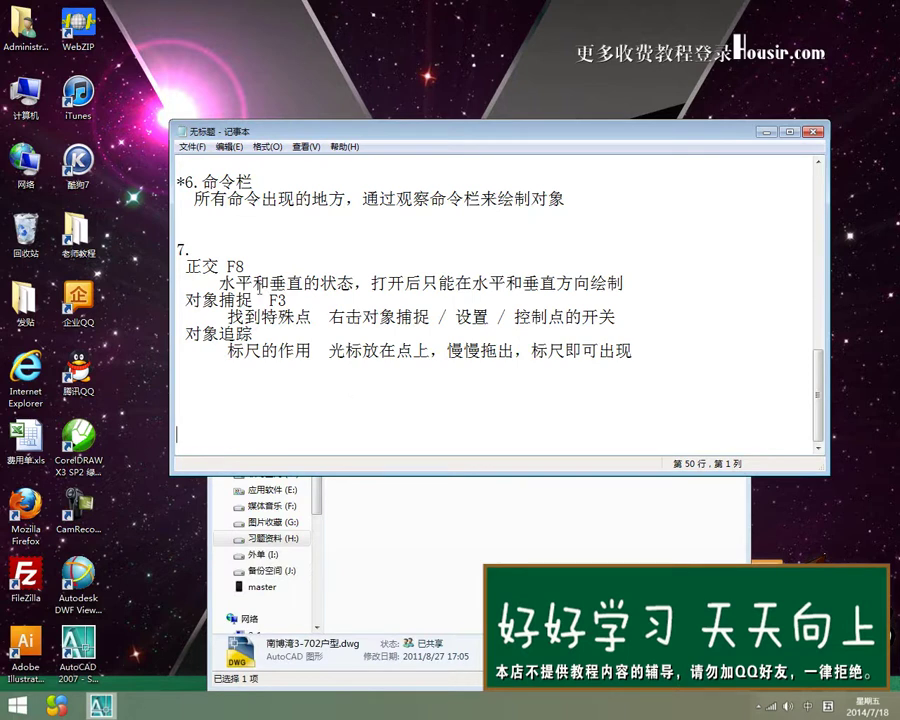
# Step: Browse H: > 习题资料 > AutoCAD习题 > 第一节课 and open 相对坐标.dwg
pyautogui.doubleClick(28, 105)
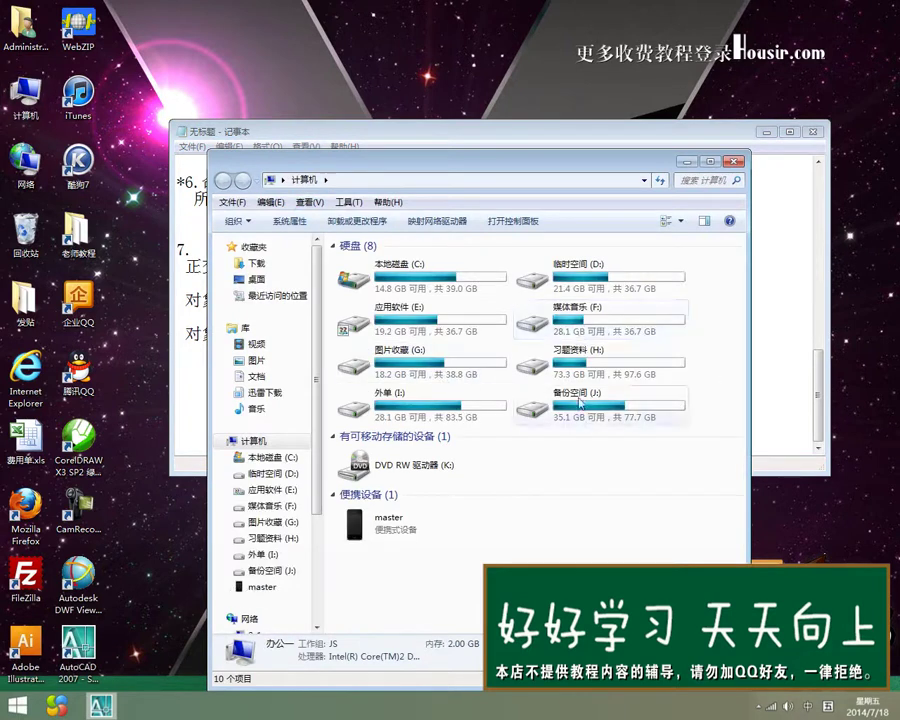
pyautogui.doubleClick(573, 371)
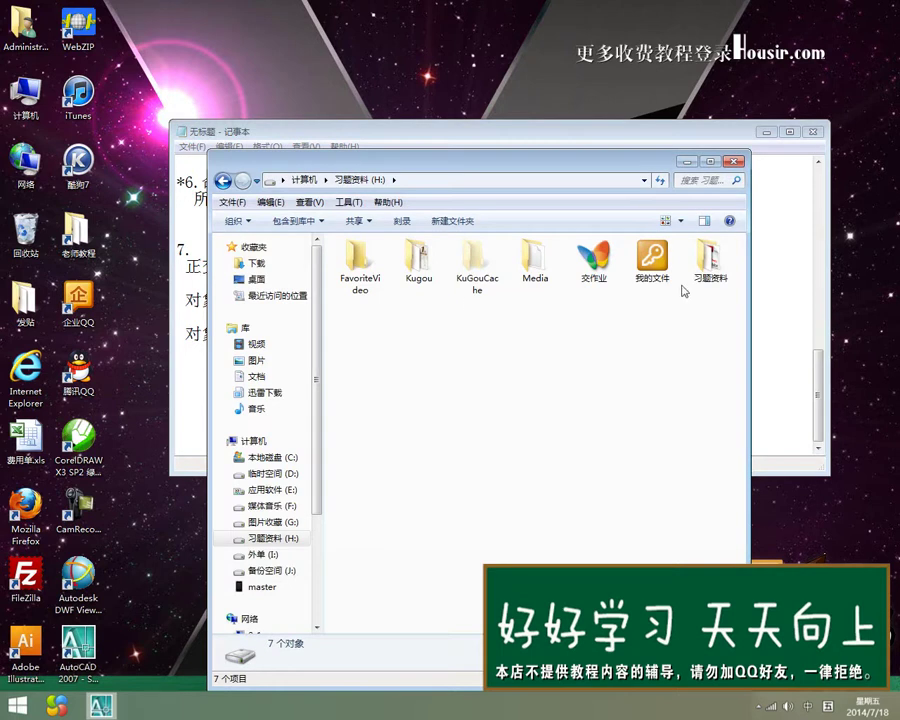
pyautogui.doubleClick(706, 268)
pyautogui.doubleClick(530, 275)
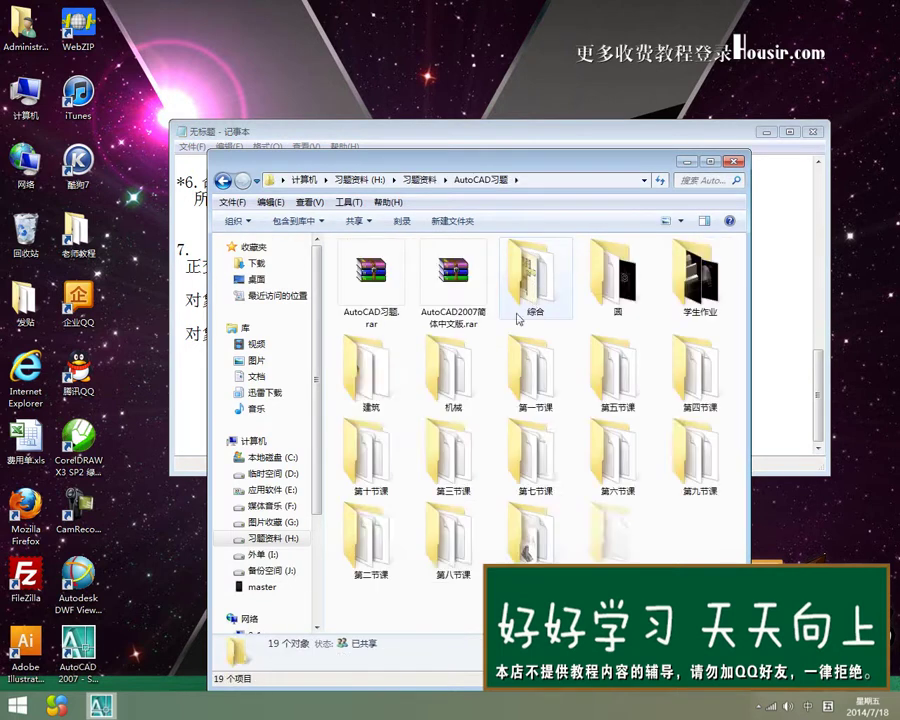
pyautogui.doubleClick(533, 378)
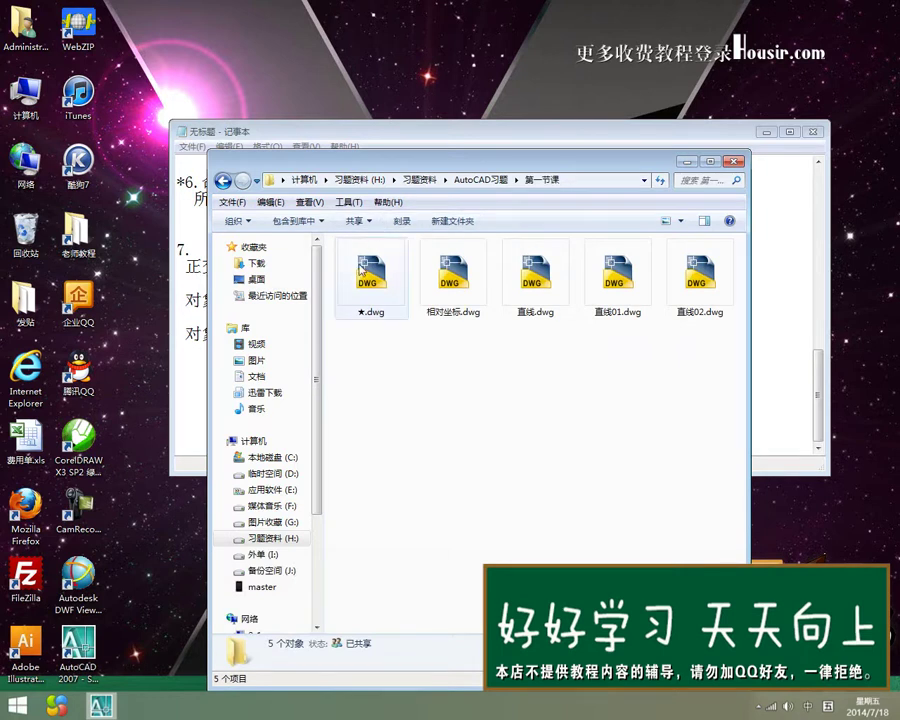
pyautogui.doubleClick(453, 275)
# Step: Accept opening 相对坐标.dwg read-only and pan it left to free space on the right
pyautogui.click(482, 396)
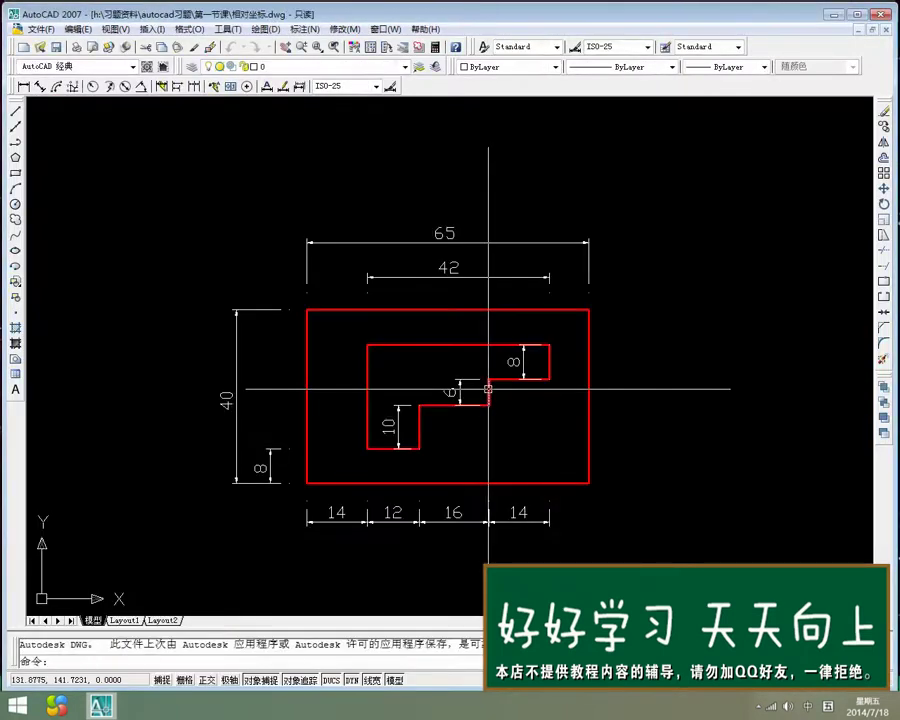
pyautogui.moveTo(622, 436); pyautogui.dragTo(494, 348, button='middle')
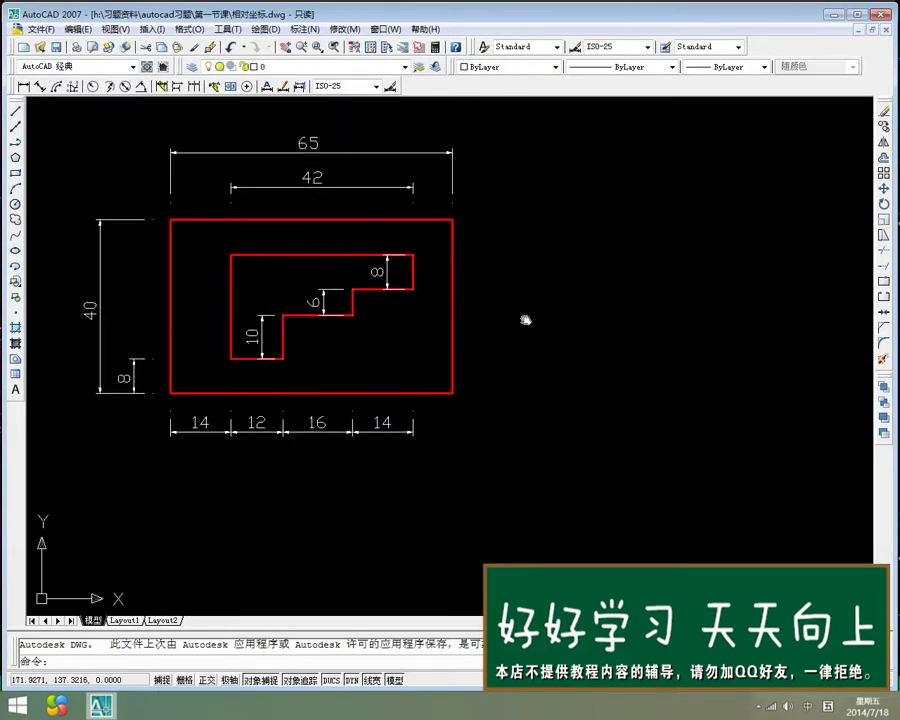
pyautogui.moveTo(526, 315); pyautogui.dragTo(500, 320, button='middle')
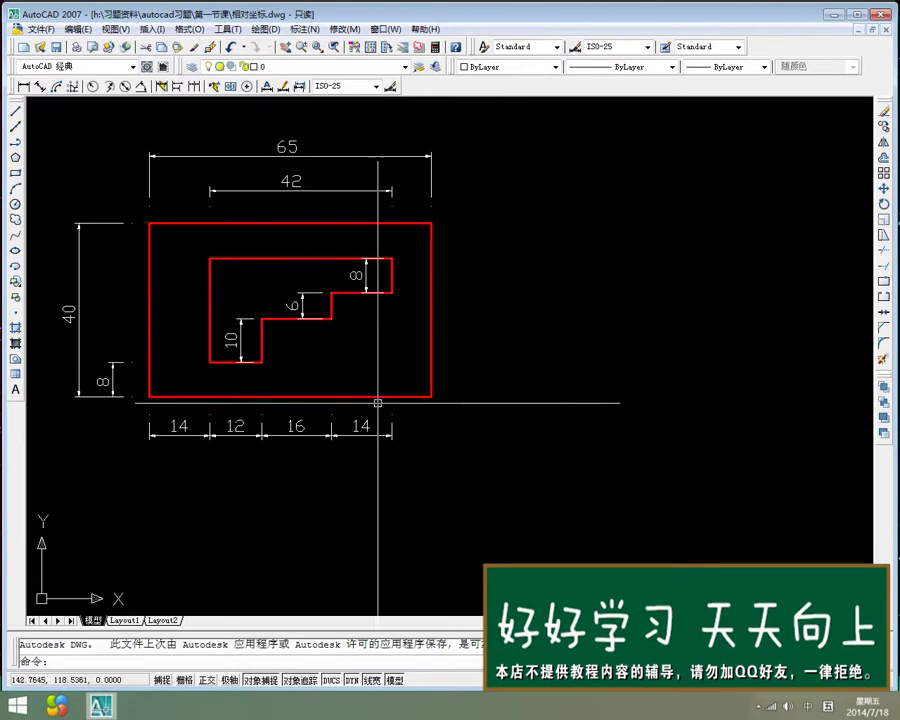
pyautogui.moveTo(380, 402); pyautogui.dragTo(367, 403, button='middle')
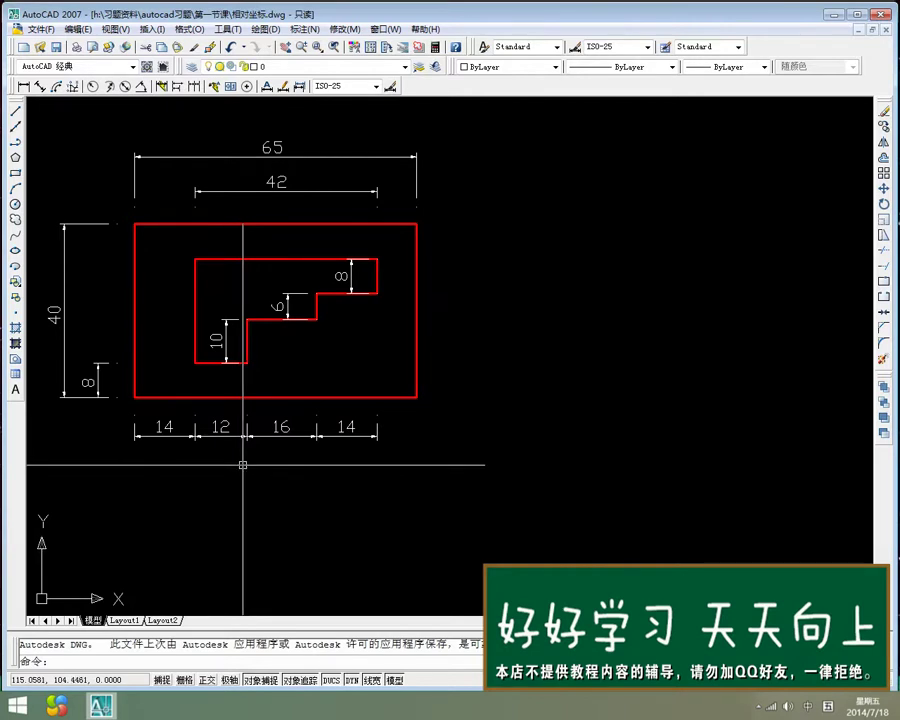
pyautogui.moveTo(242, 491); pyautogui.dragTo(234, 496, button='middle')
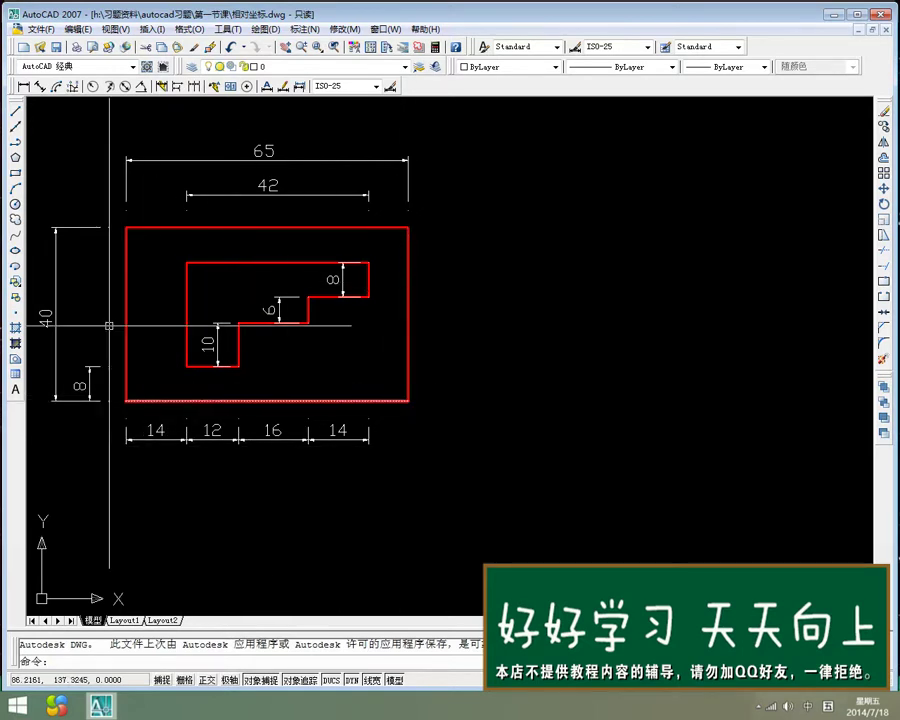
# Step: With Ortho on, draw a 65 by 40 line rectangle to the right of the red reference
pyautogui.click(16, 112)
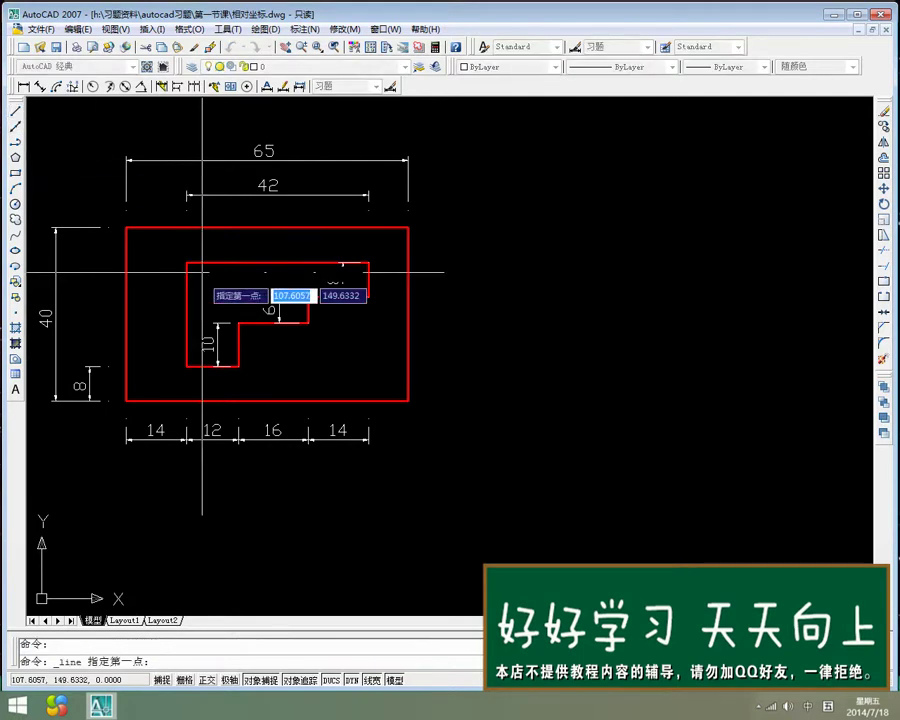
pyautogui.click(468, 414)
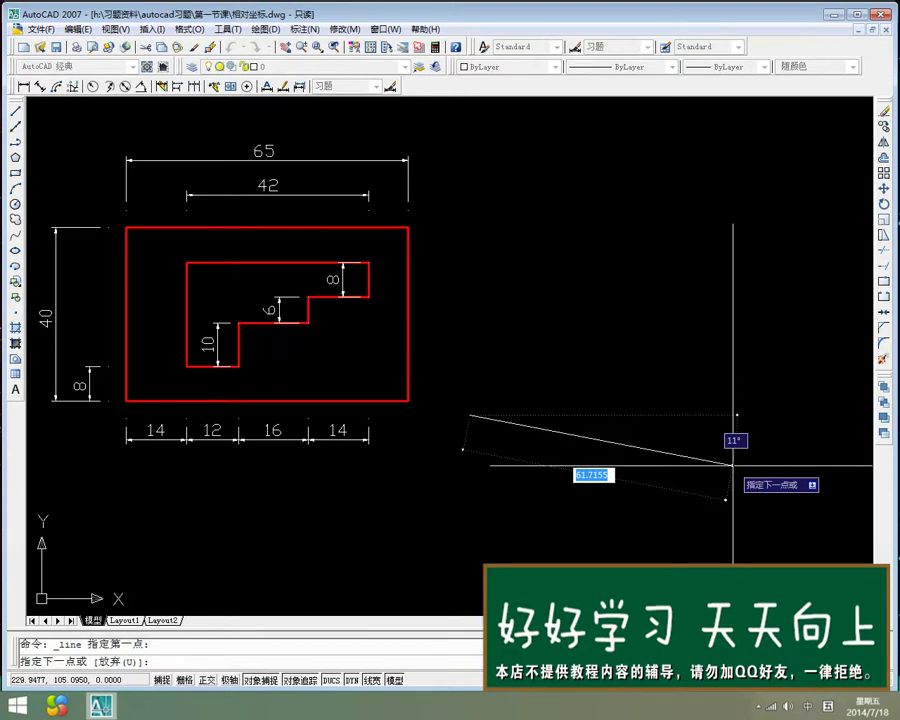
pyautogui.press('F8')
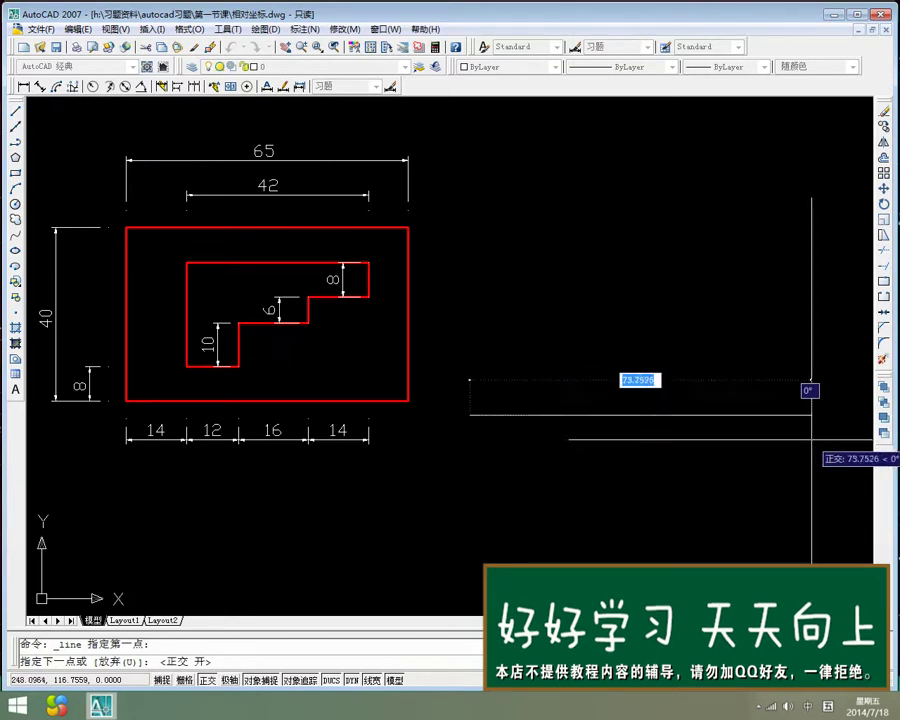
pyautogui.write('65')
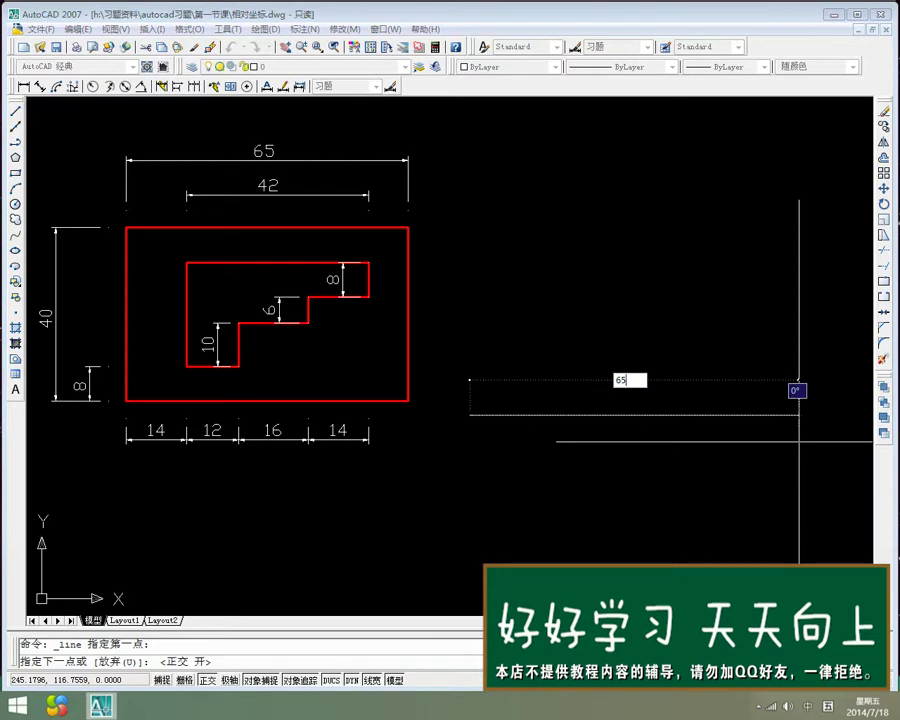
pyautogui.press('Return')
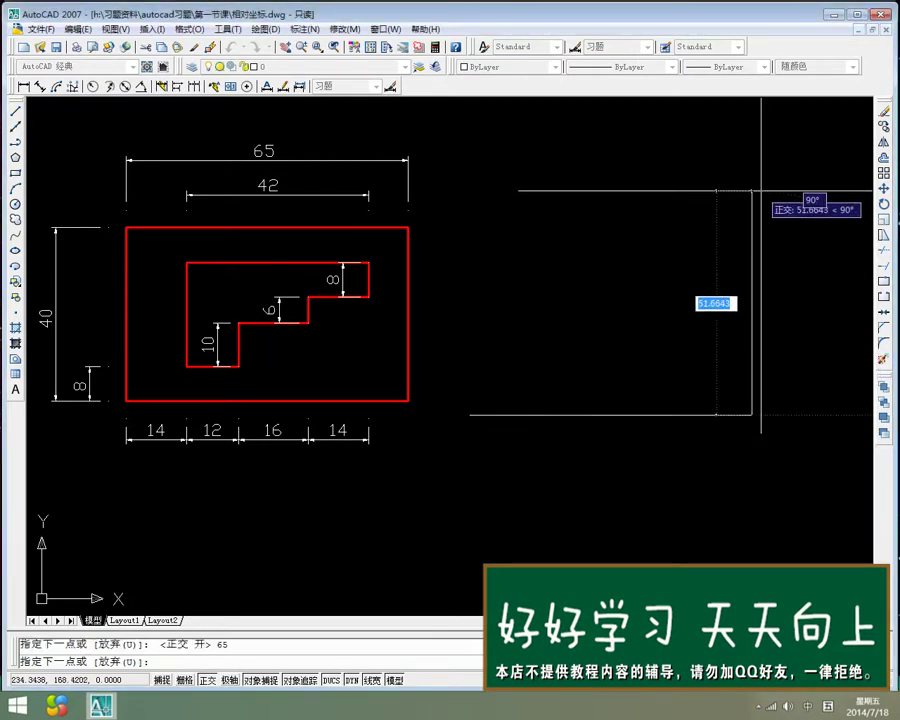
pyautogui.write('40')
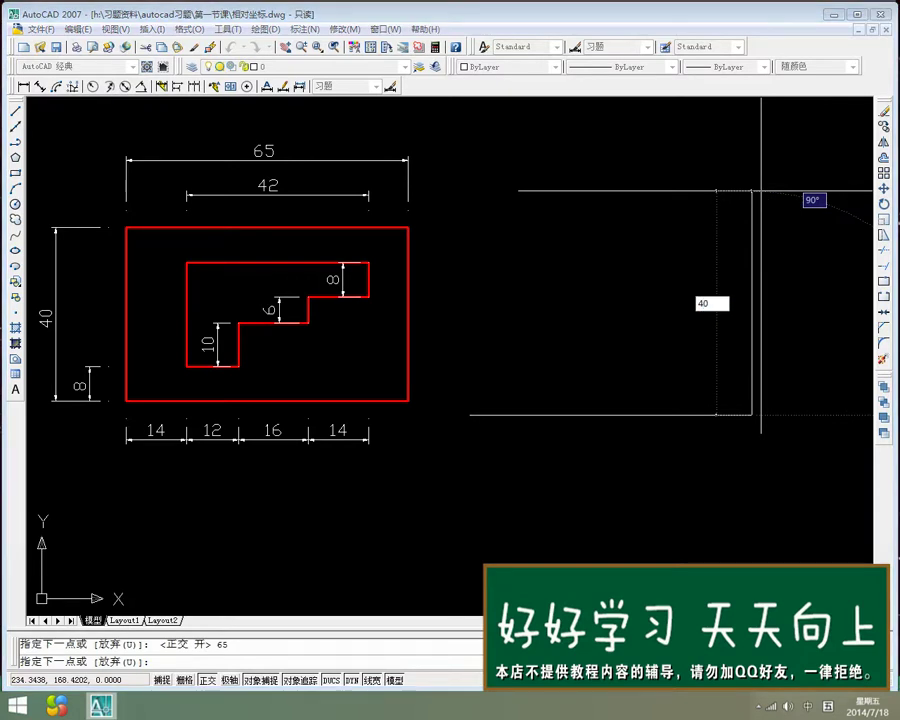
pyautogui.press('Return')
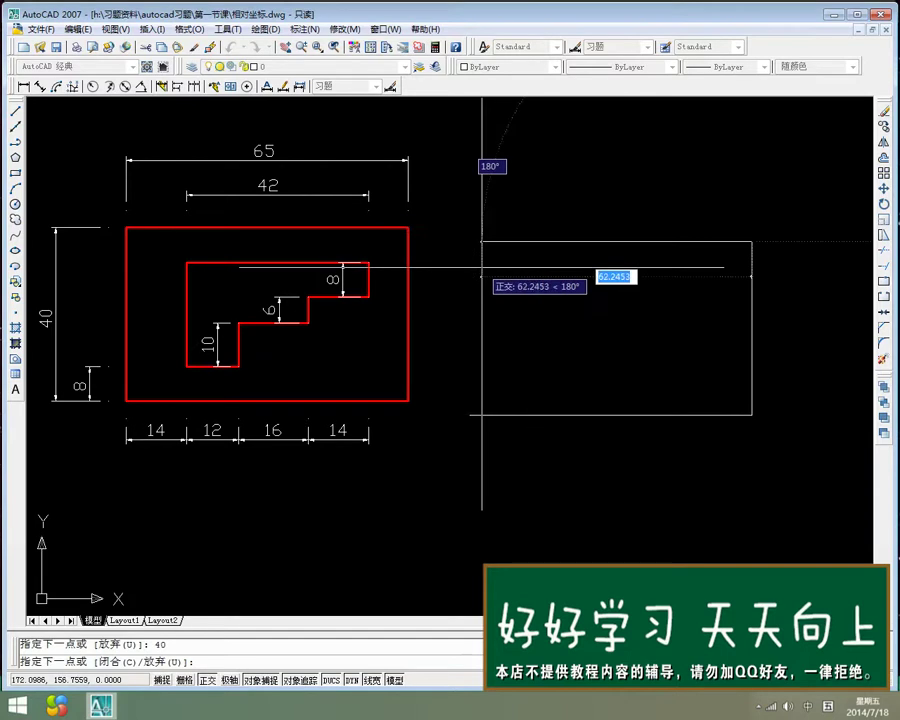
pyautogui.write('65')
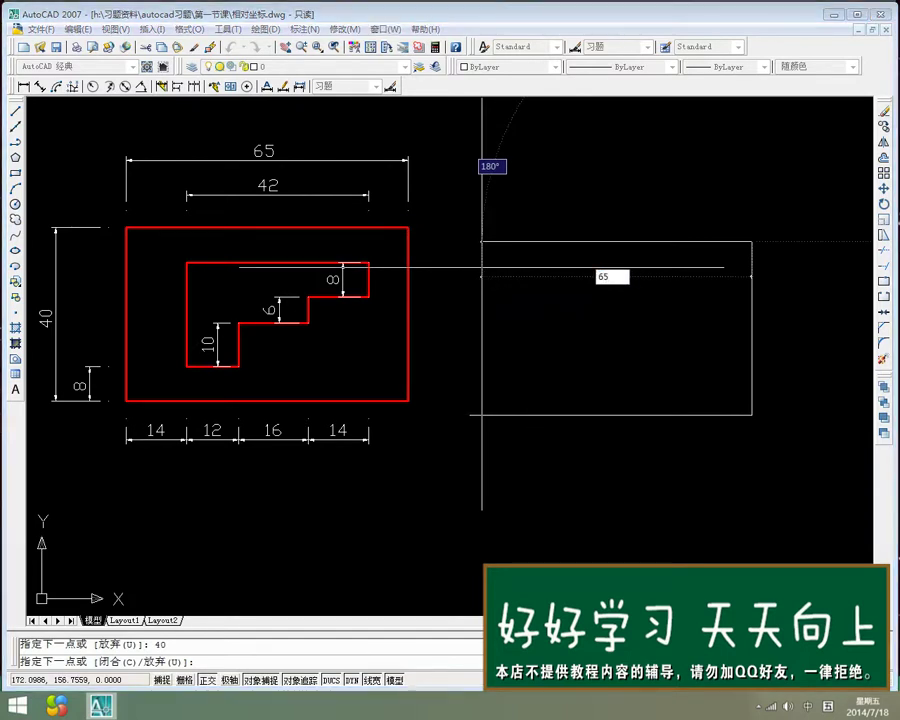
pyautogui.press('Return')
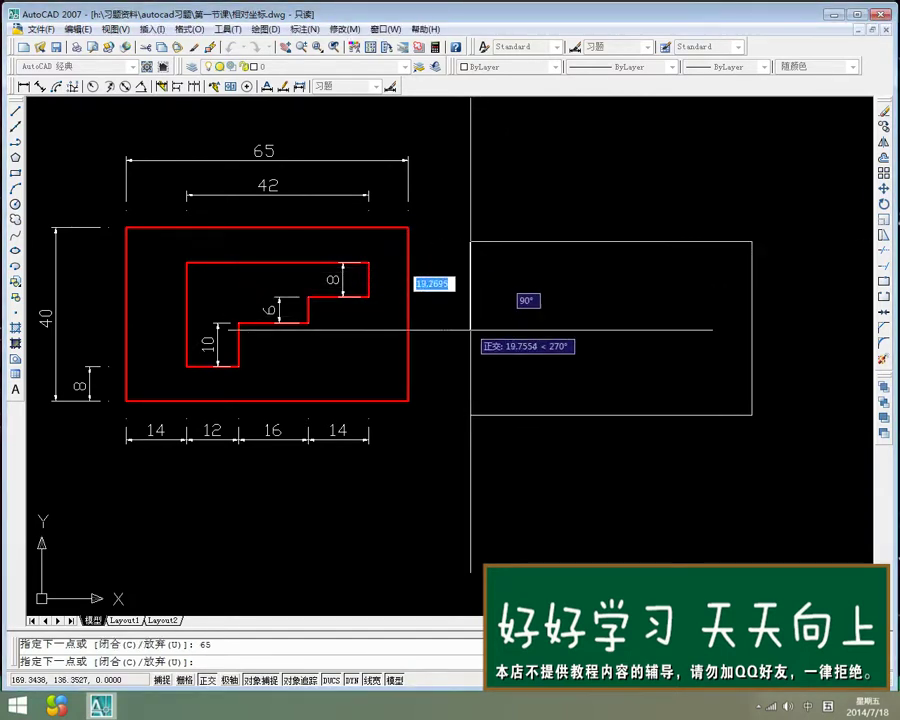
pyautogui.click(470, 414)
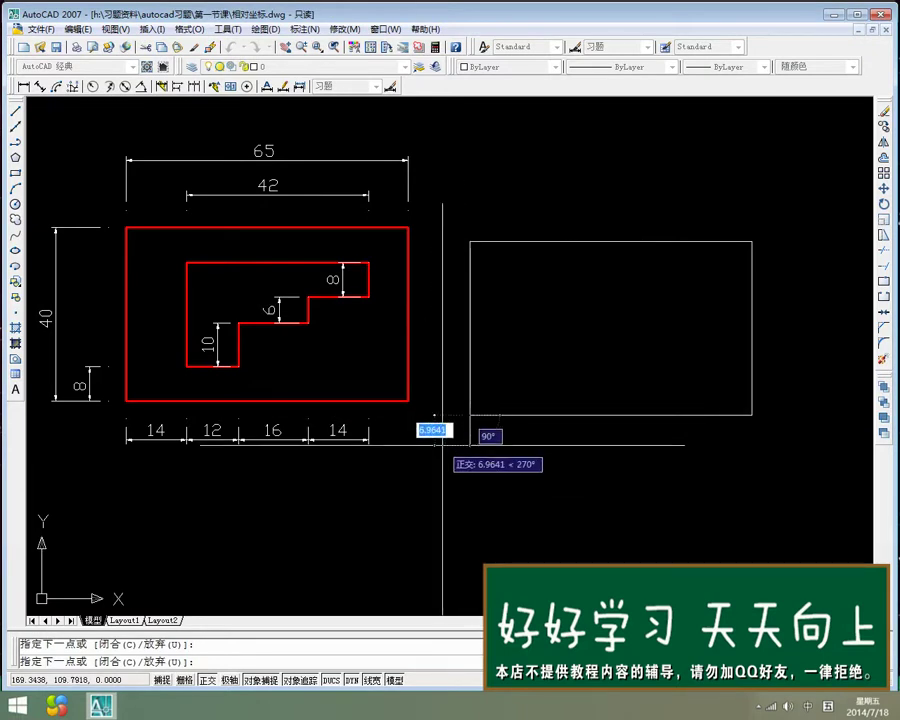
pyautogui.press('Return')
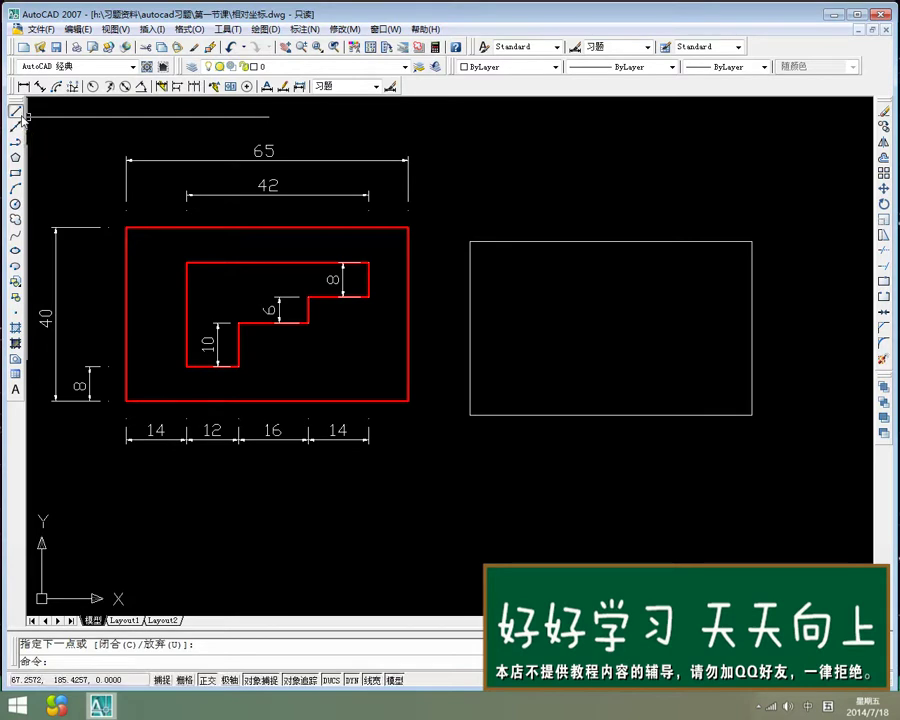
# Step: From the new rectangle's lower-left corner, draw 14 units right and 8 units up
pyautogui.click(15, 111)
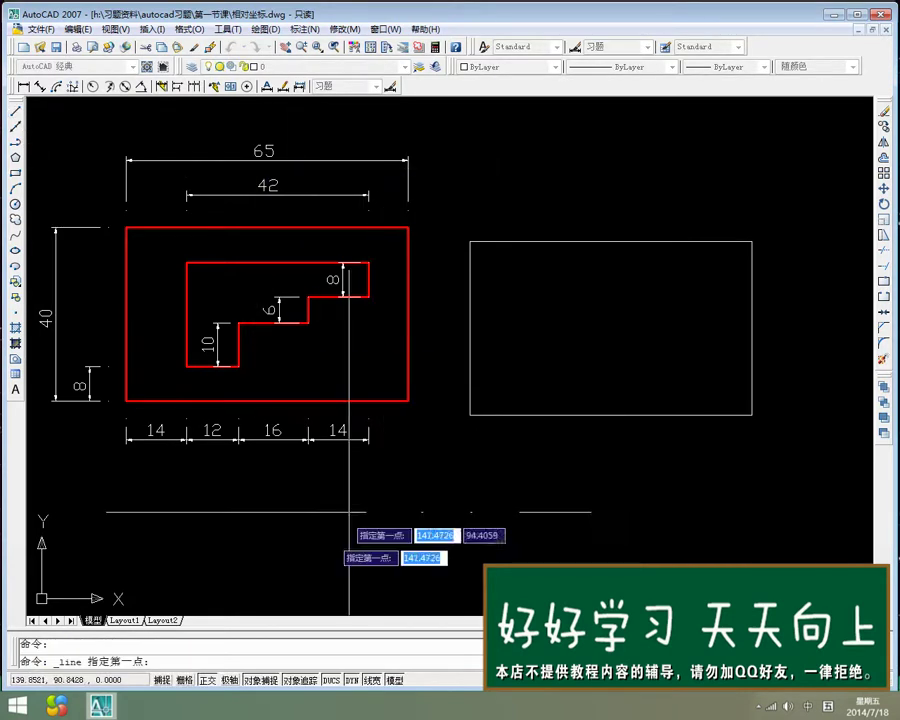
pyautogui.click(470, 414)
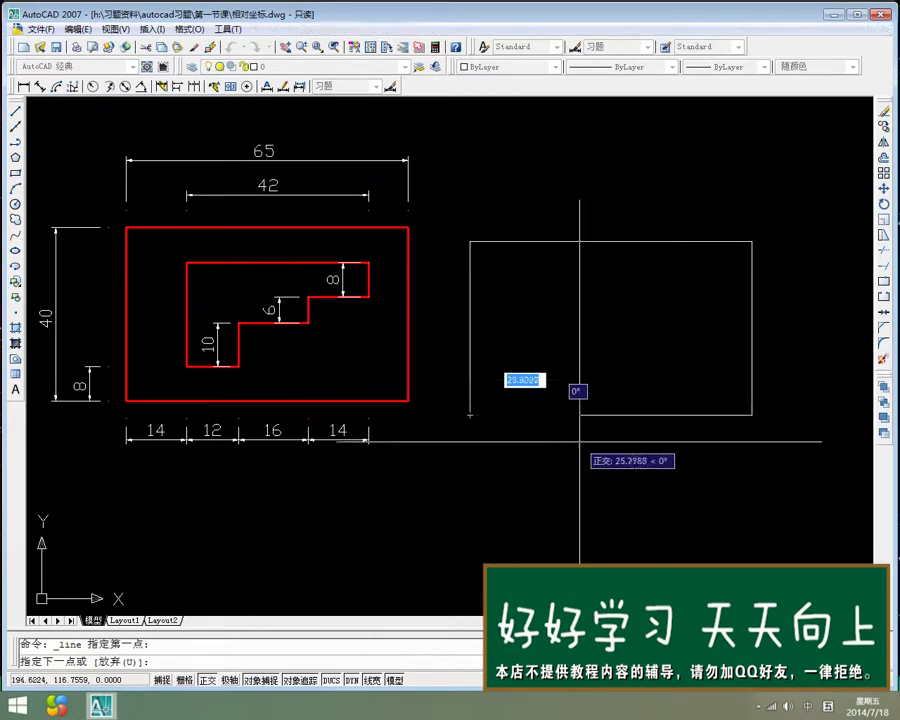
pyautogui.write('14')
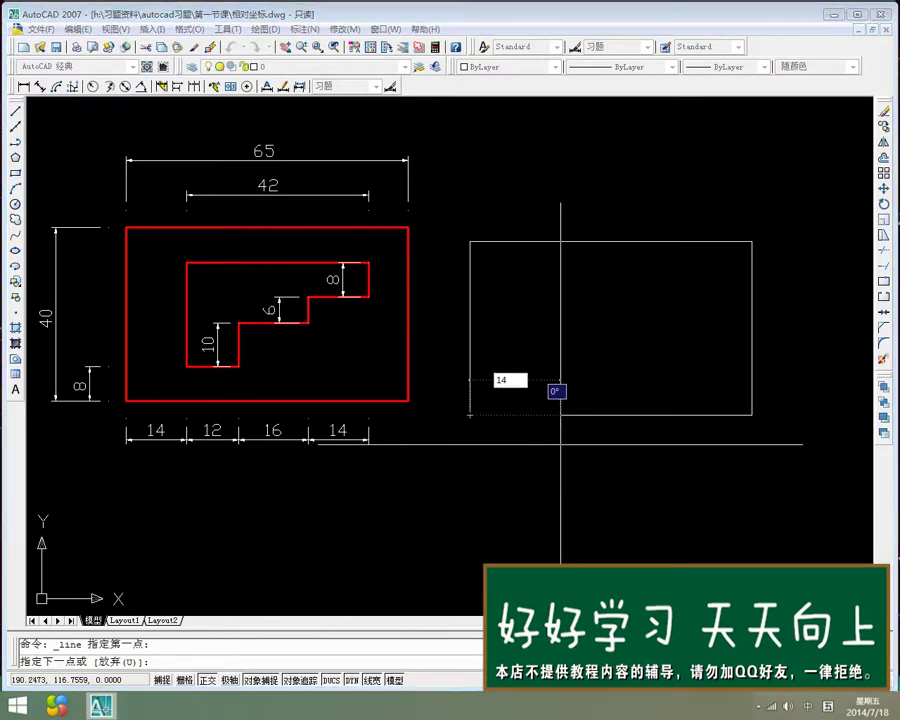
pyautogui.press('Return')
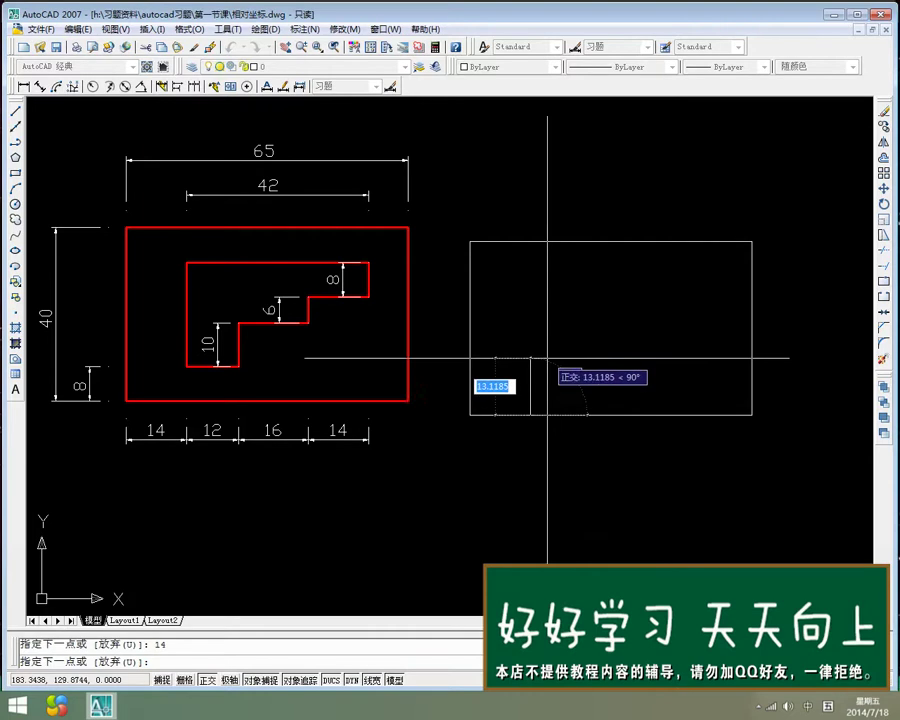
pyautogui.write('8')
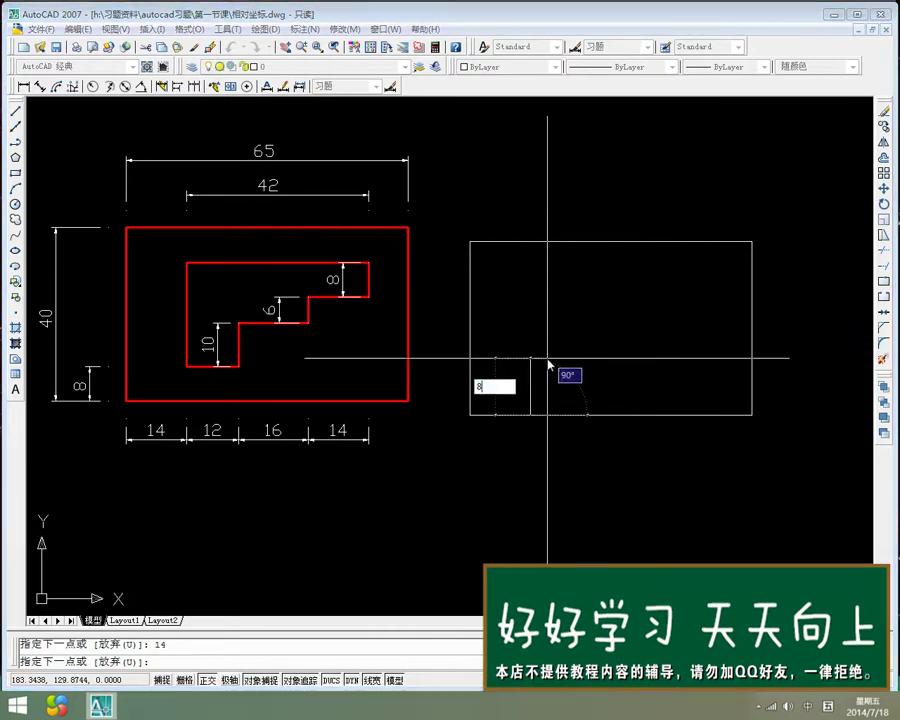
pyautogui.press('Return')
pyautogui.press('Return')
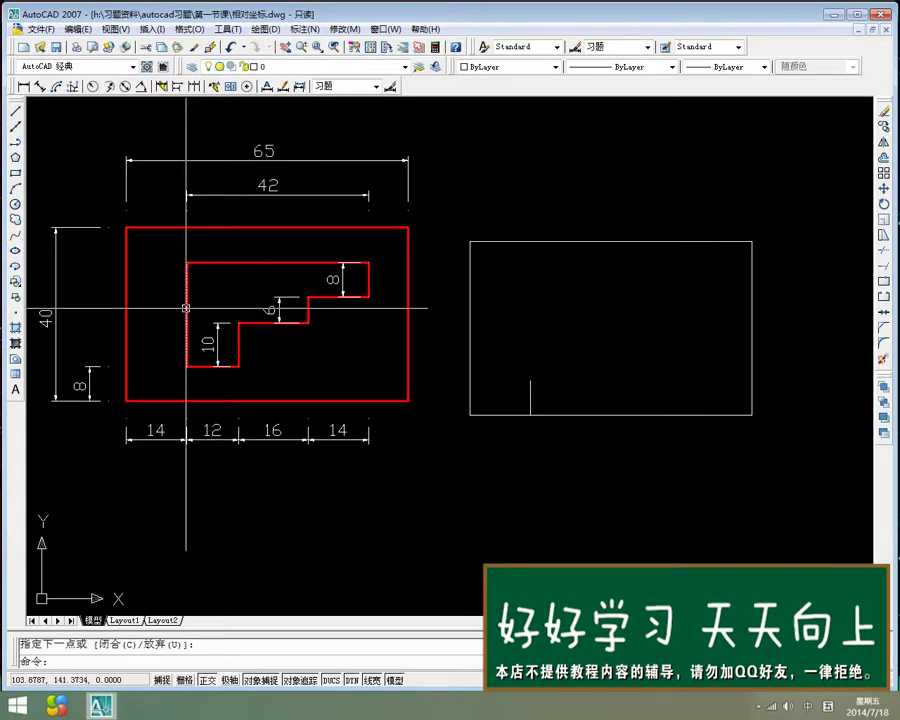
pyautogui.click(15, 112)
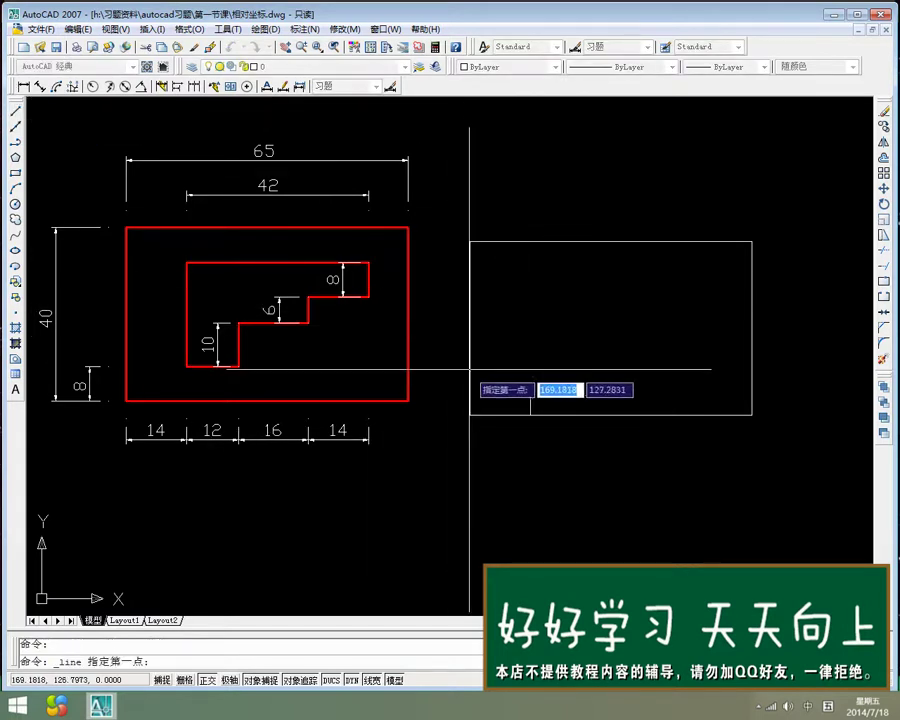
pyautogui.click(470, 414)
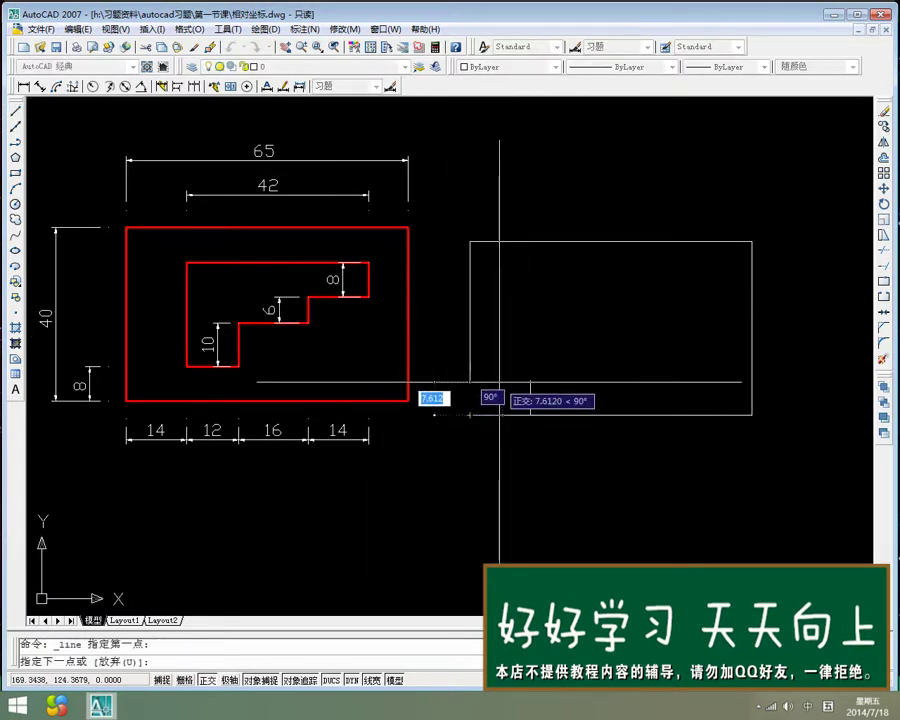
pyautogui.press('F8')
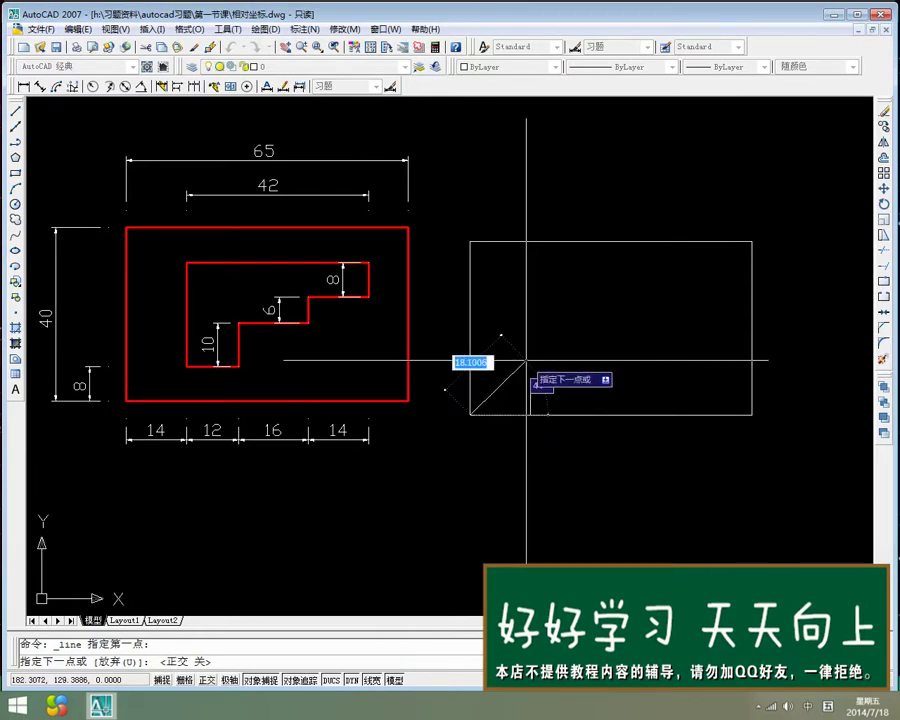
pyautogui.write('14')
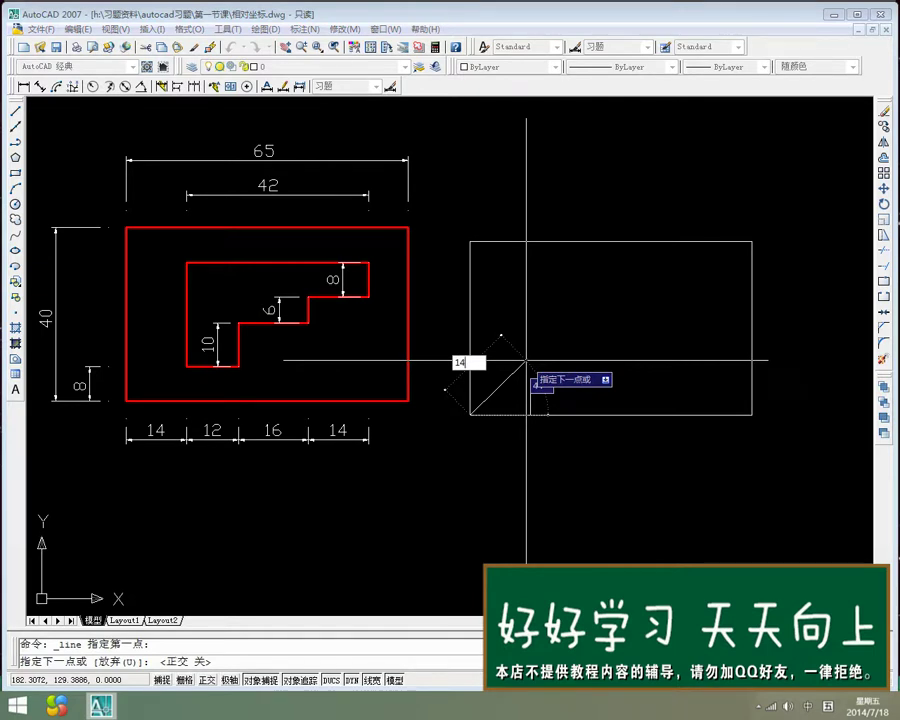
pyautogui.press('Tab')
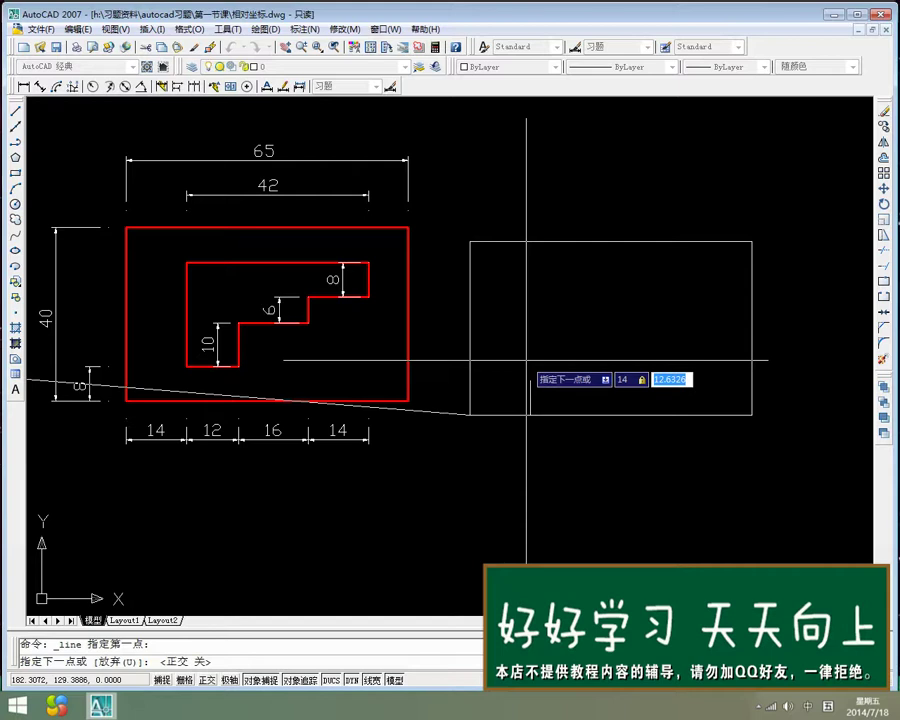
pyautogui.write('8')
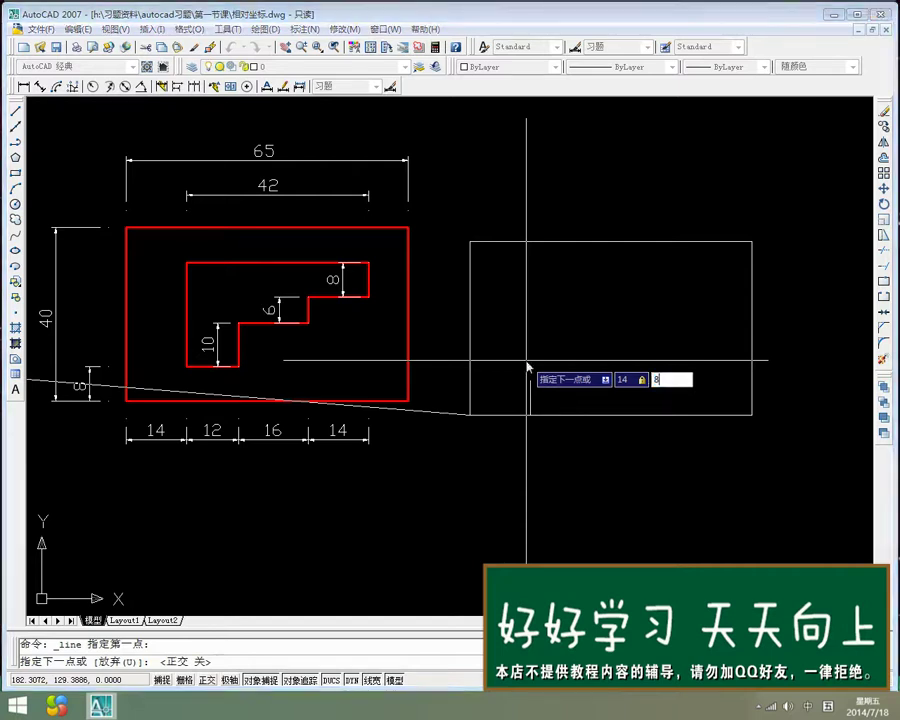
pyautogui.press('Return')
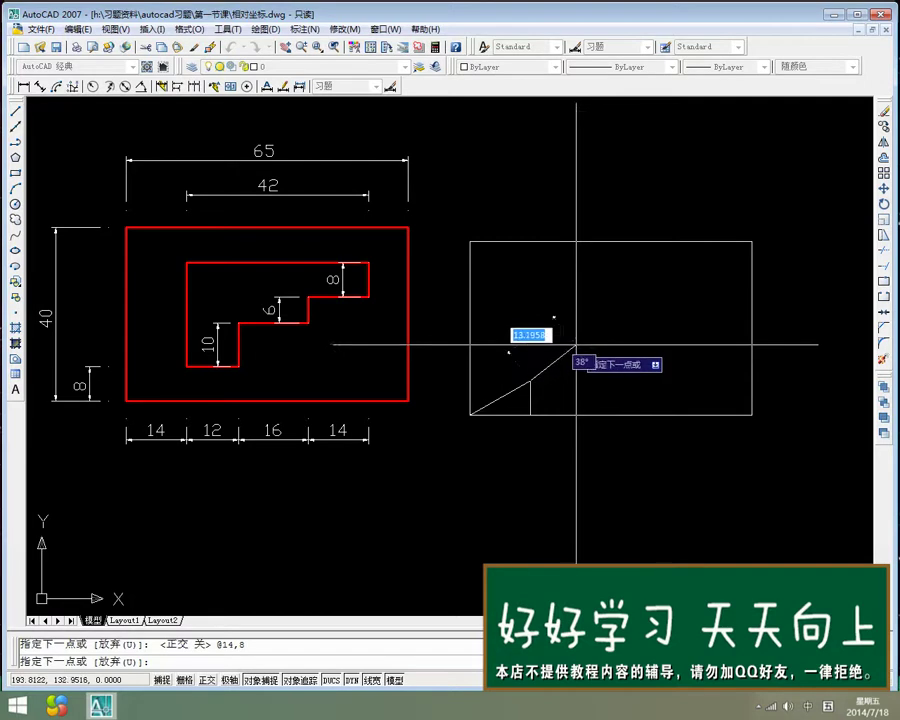
pyautogui.press('Return')
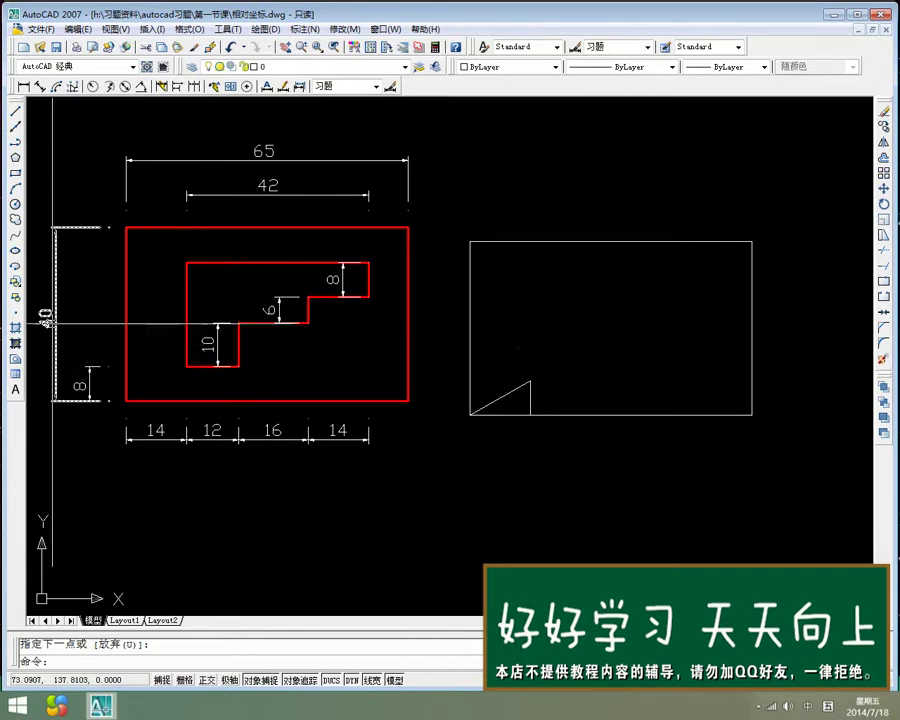
# Step: From the diagonal's end, with Ortho on, draw steps of 12 right, 10 up, 16 right, 6 up
pyautogui.click(16, 112)
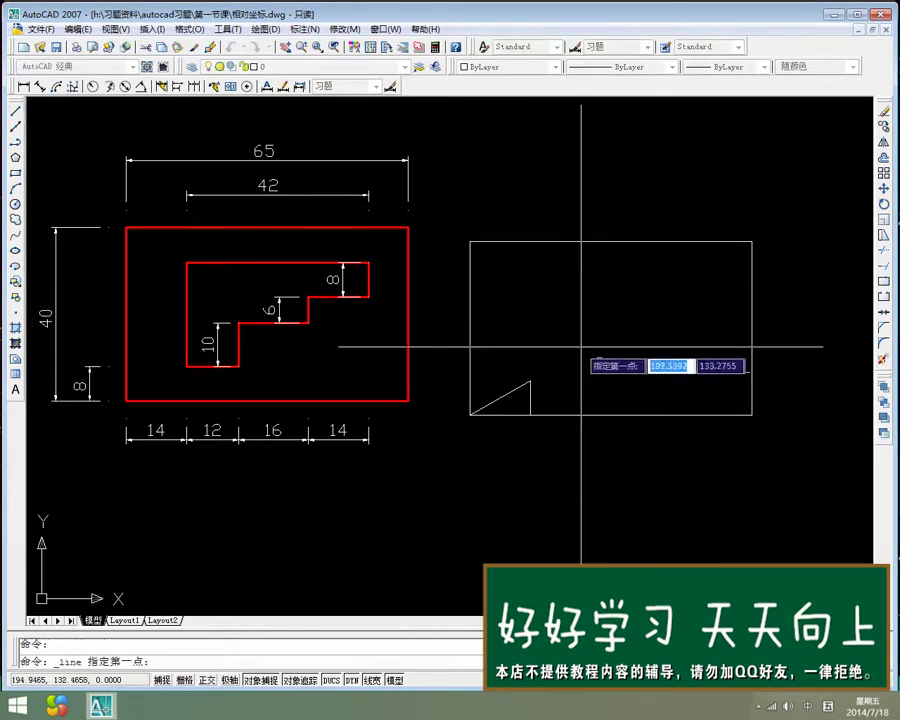
pyautogui.click(530, 380)
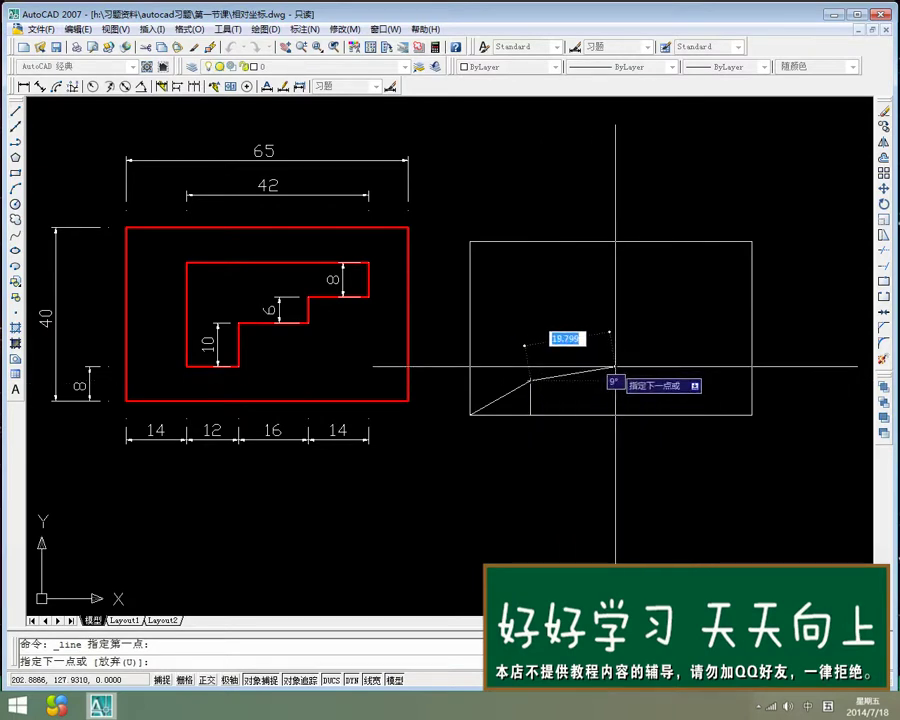
pyautogui.press('F8')
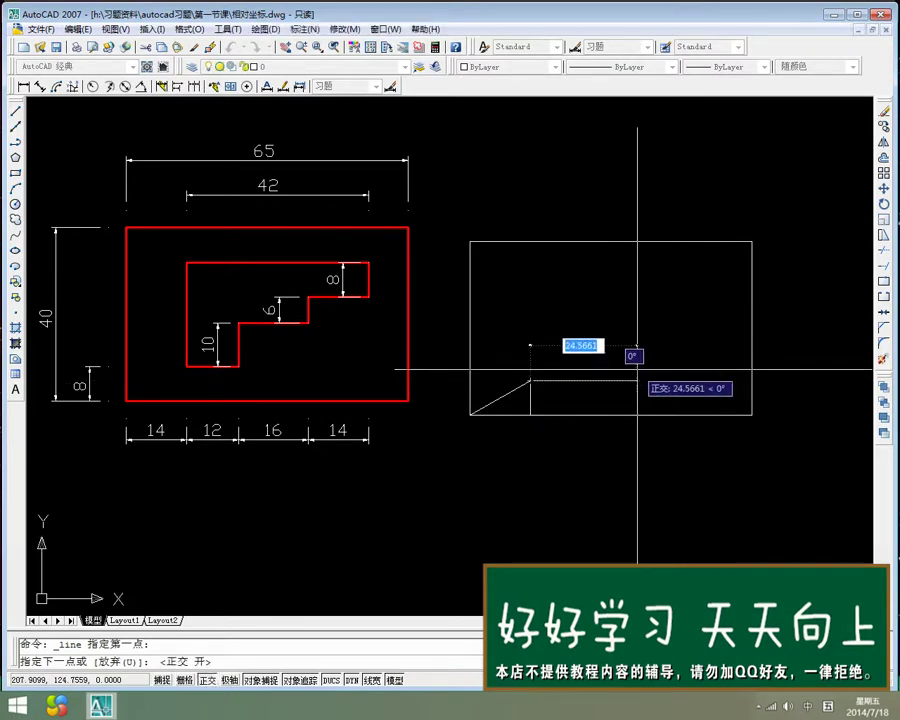
pyautogui.write('12')
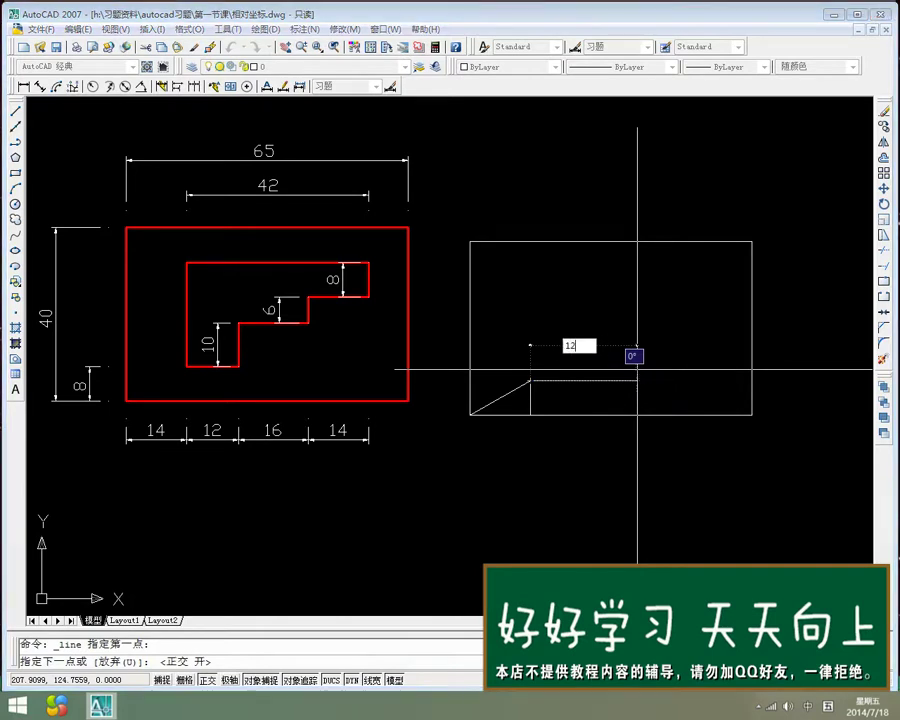
pyautogui.press('Return')
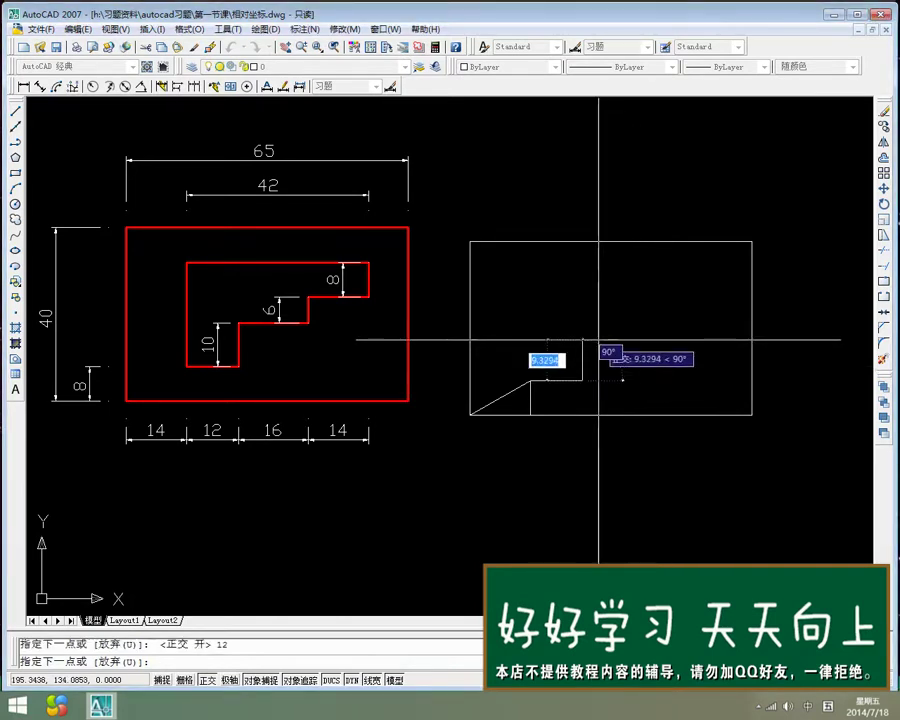
pyautogui.write('1')
pyautogui.press('Return')
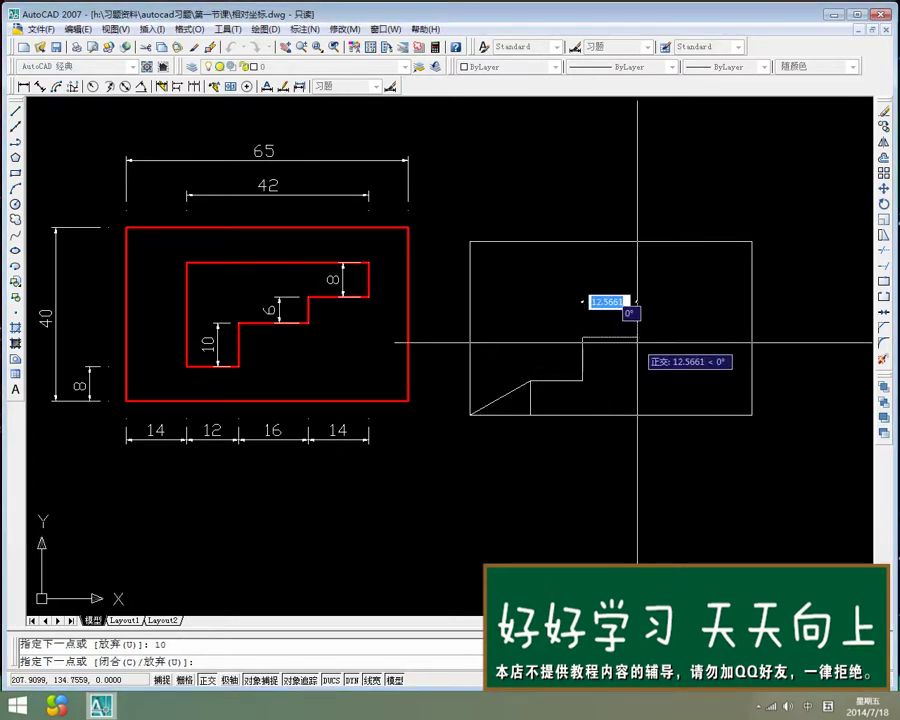
pyautogui.write('16')
pyautogui.press('Return')
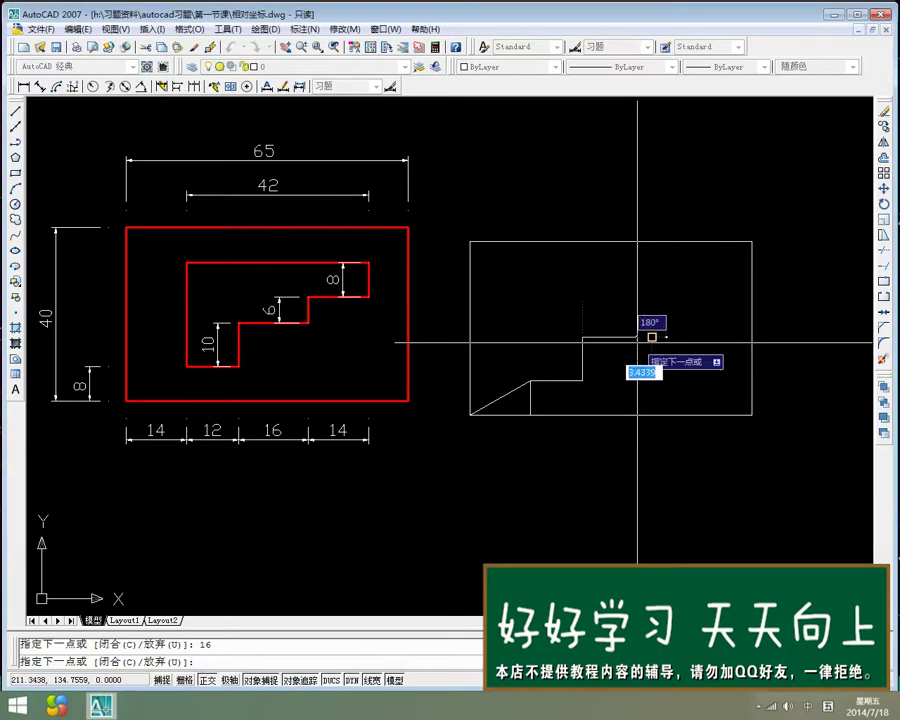
pyautogui.write('6')
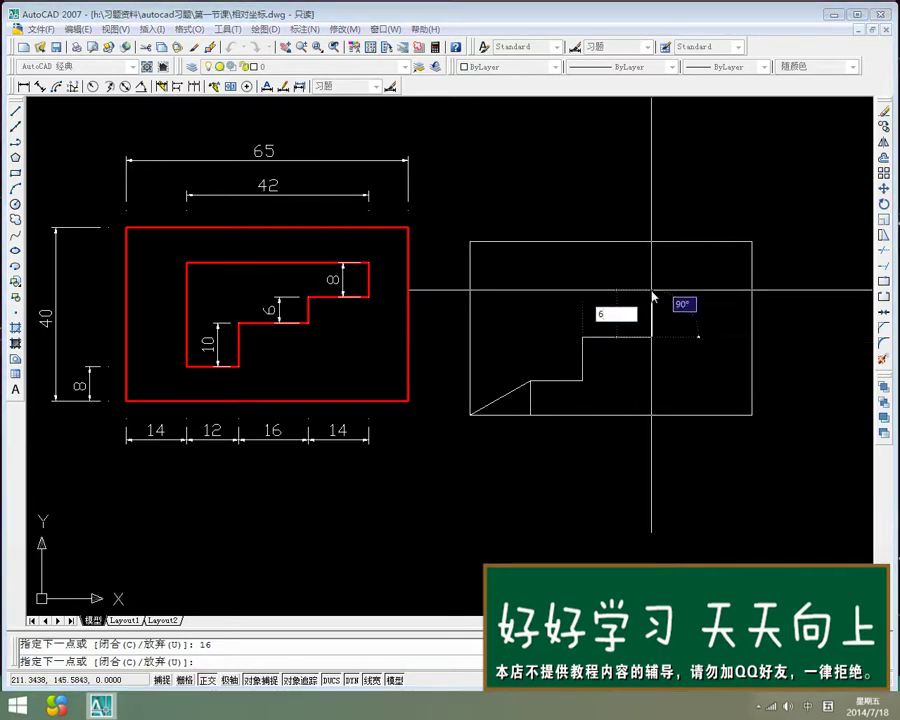
pyautogui.press('Return')
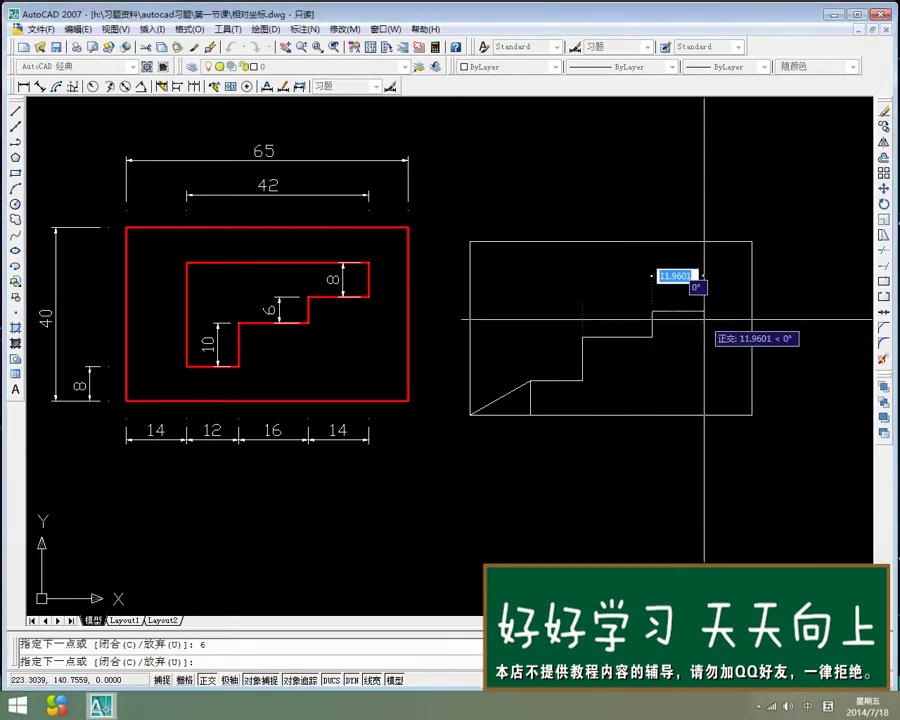
# Step: Continue 14 right and 8 up, then draw the 42-unit top edge and close the profile
pyautogui.write('14')
pyautogui.press('Return')
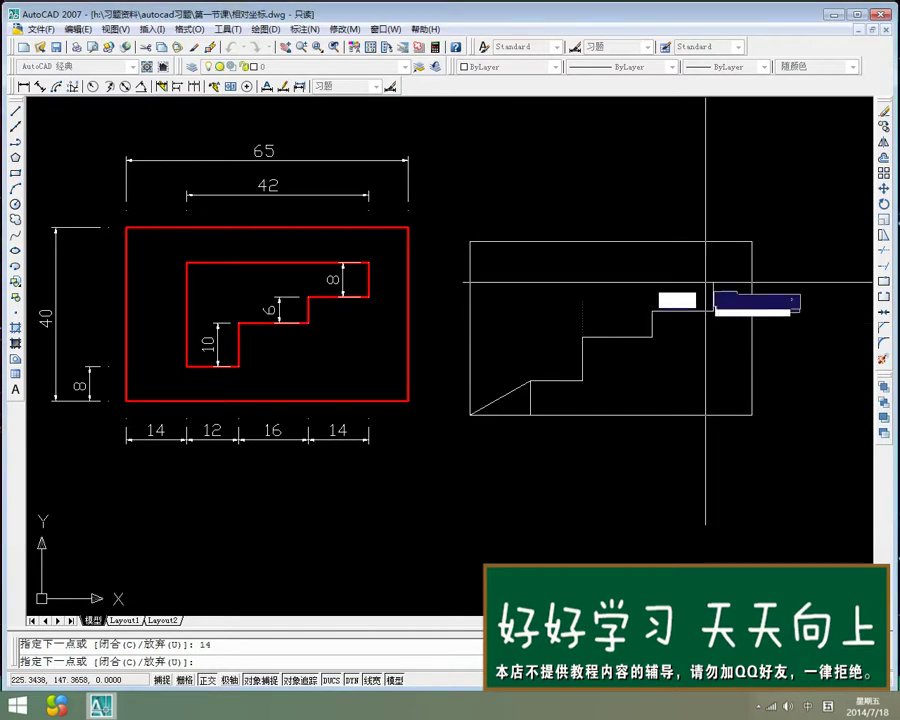
pyautogui.write('8')
pyautogui.press('Return')
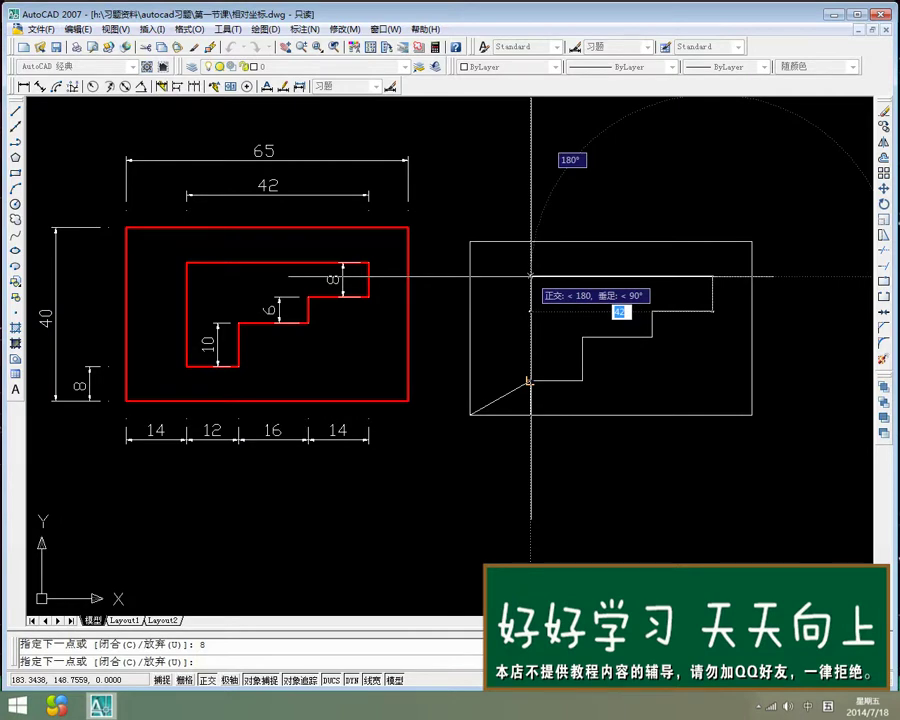
pyautogui.click(530, 276)
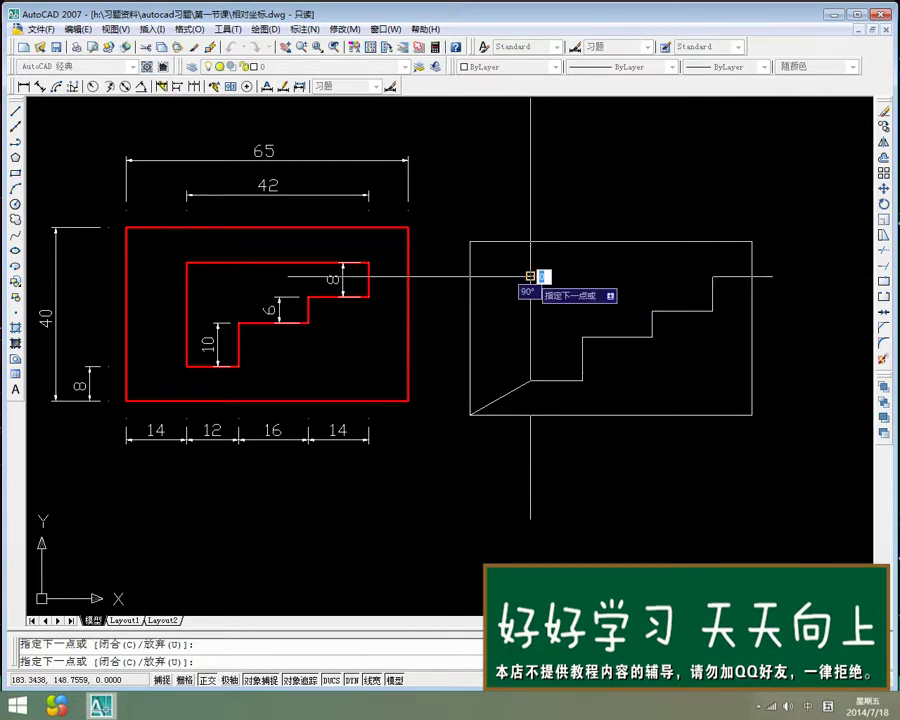
pyautogui.click(530, 380)
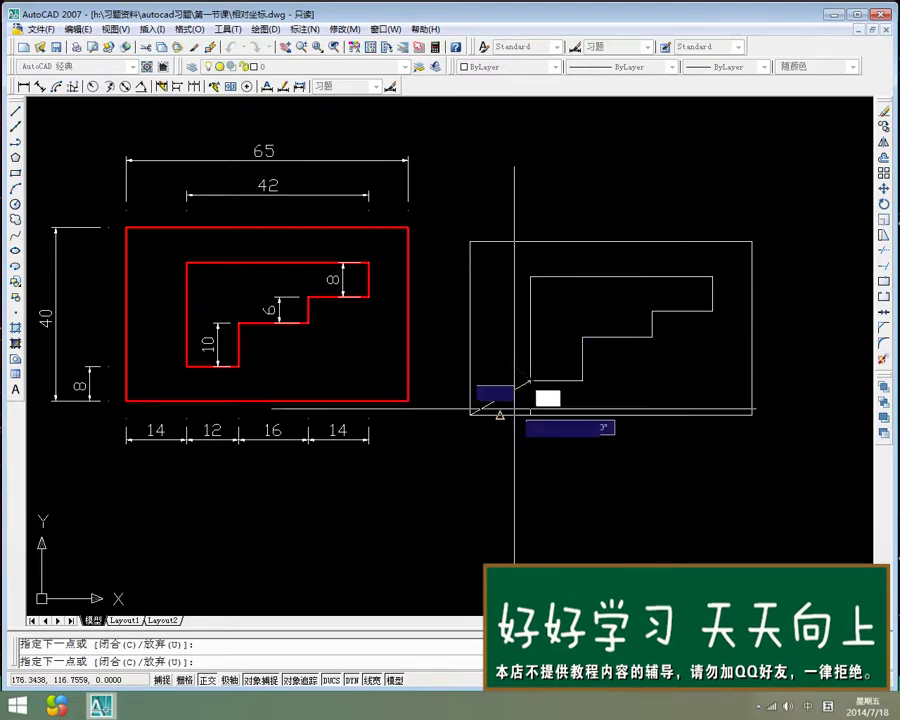
# Step: End the profile line and erase the diagonal plus the 14- and 8-unit helper lines
pyautogui.press('Return')
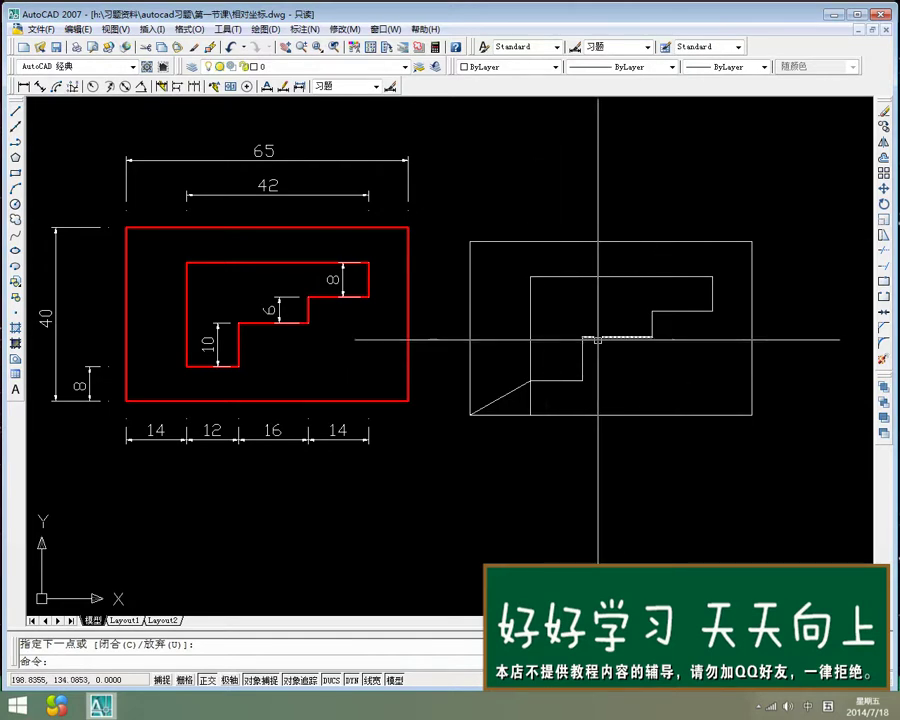
pyautogui.click(530, 397)
pyautogui.click(514, 413)
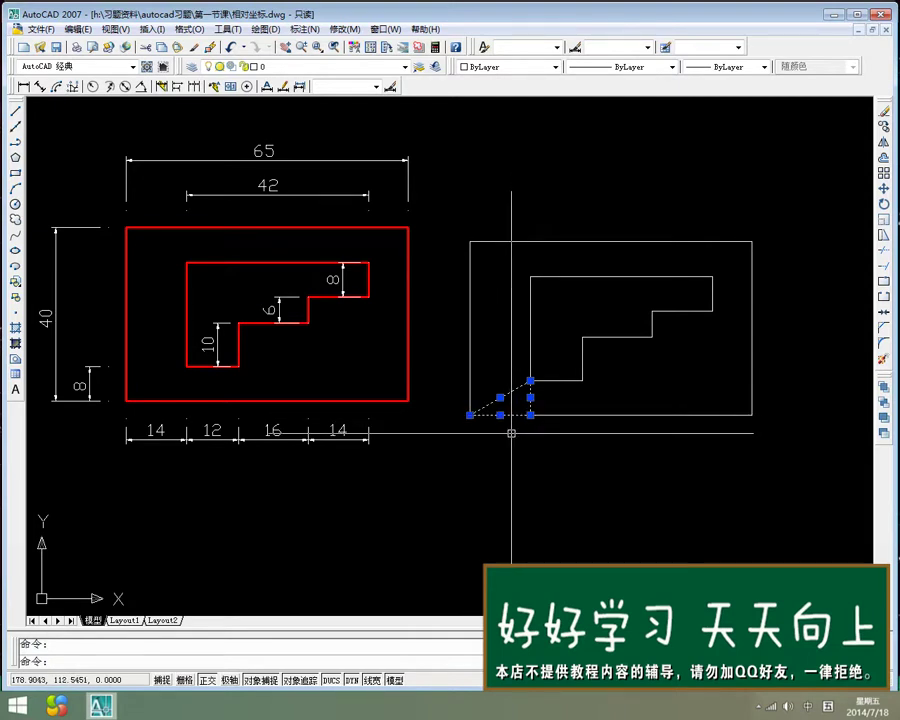
pyautogui.press('Delete')
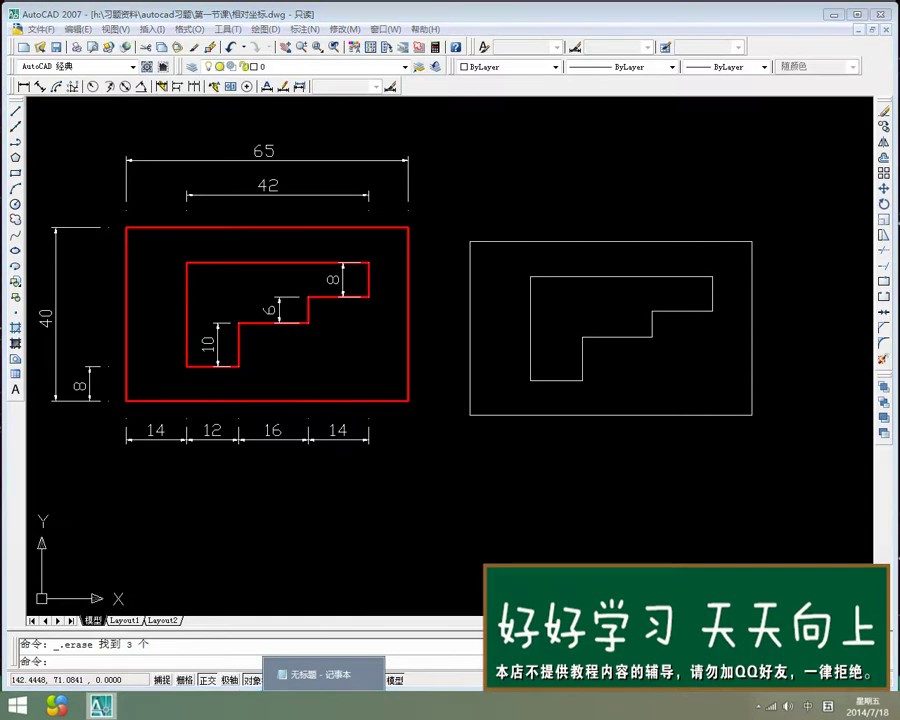
# Step: In Notepad, add the note 确定键 空格键 回车 鼠标右键
pyautogui.click(335, 684)
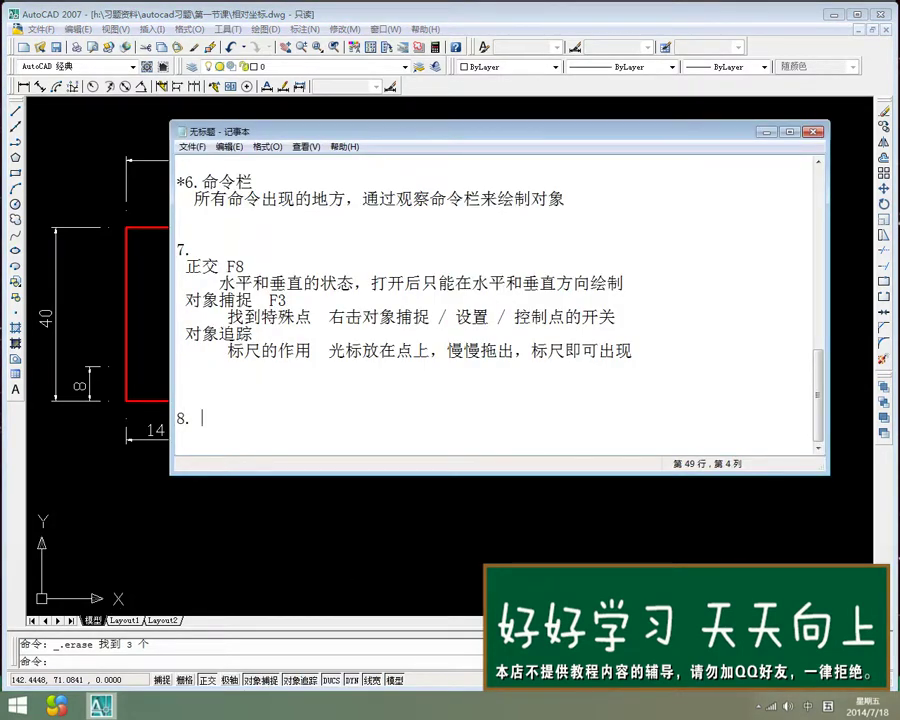
pyautogui.write('确定键')
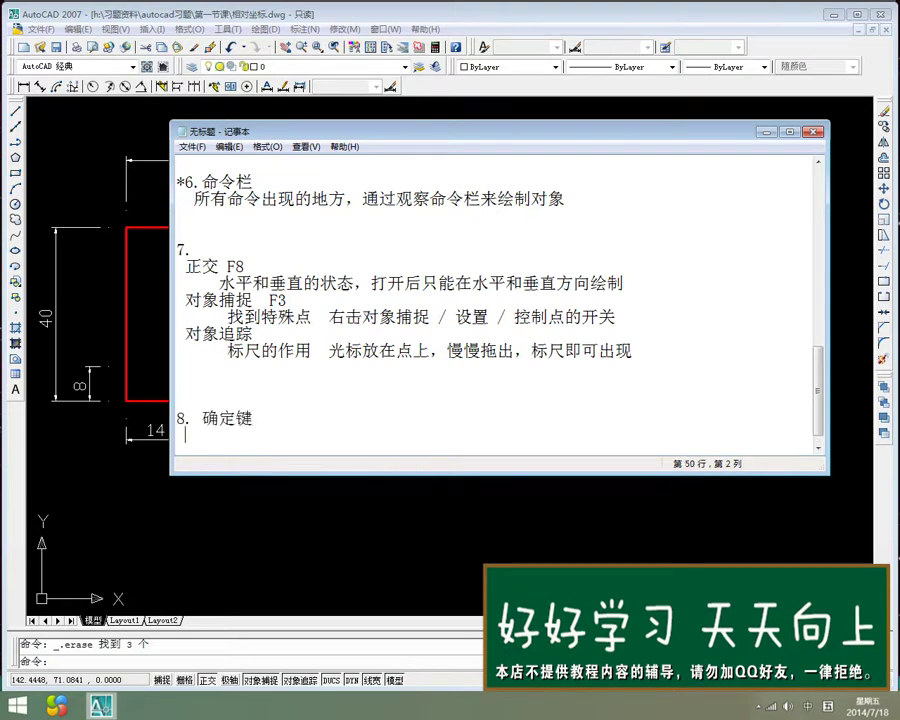
pyautogui.write('kongge')
pyautogui.press('space')
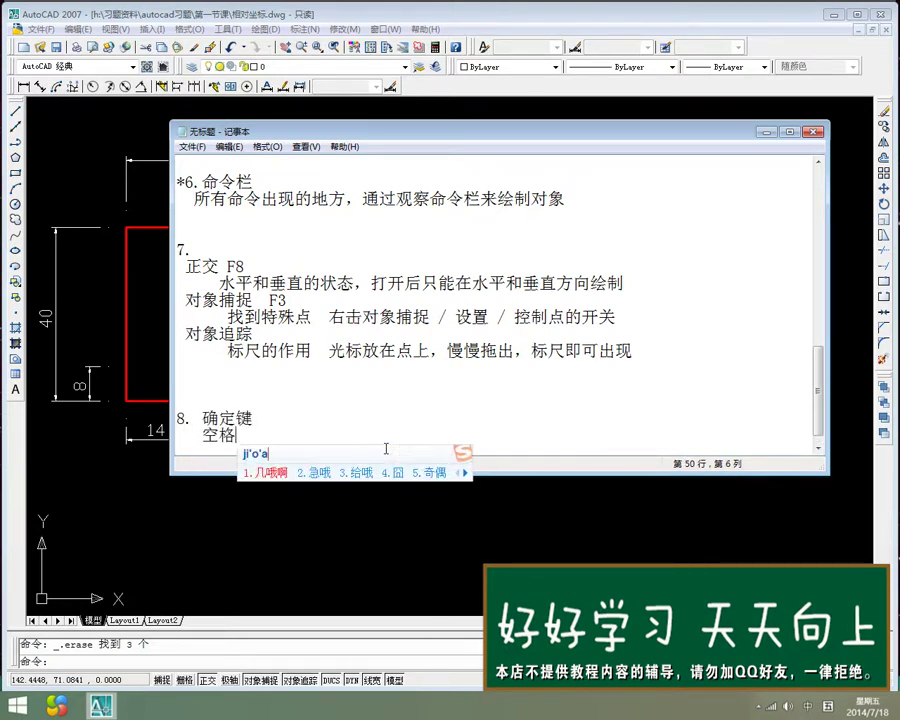
pyautogui.write('jian')
pyautogui.press('space')
pyautogui.press('space')
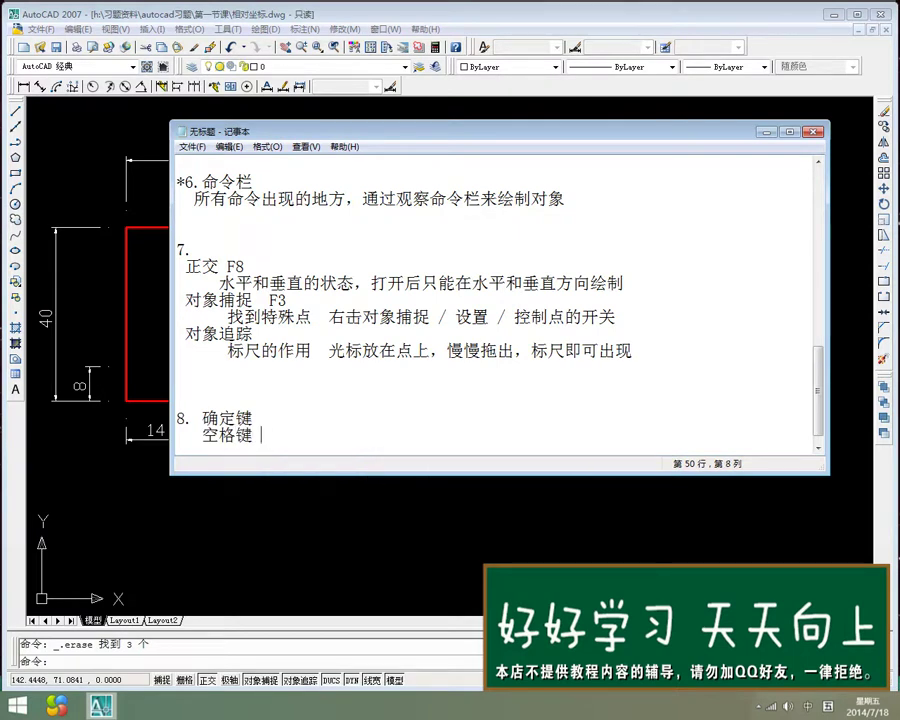
pyautogui.write('huiche')
pyautogui.press('space')
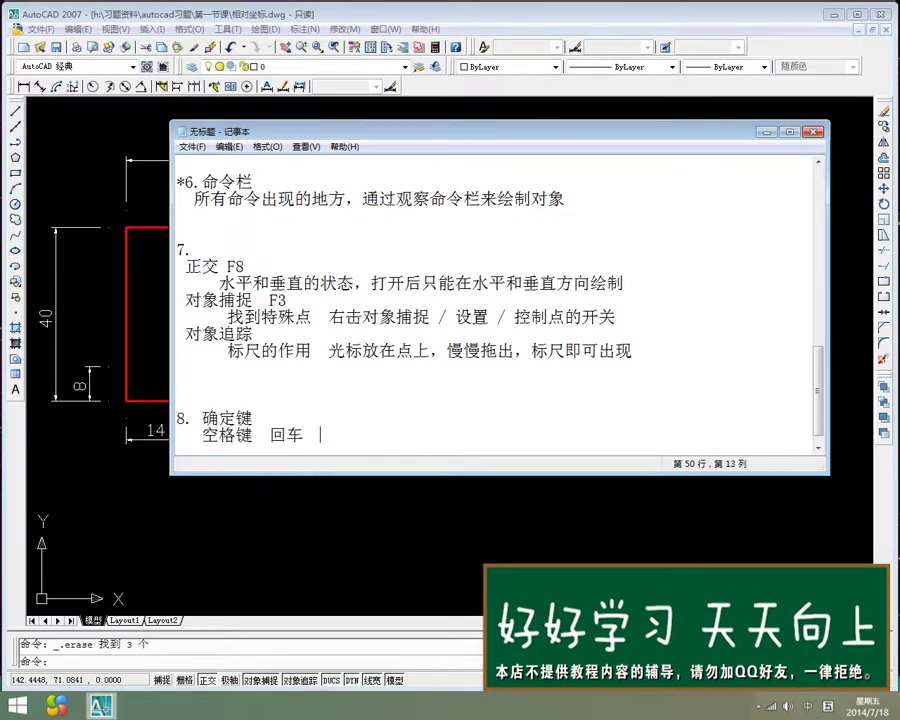
pyautogui.write('shui')
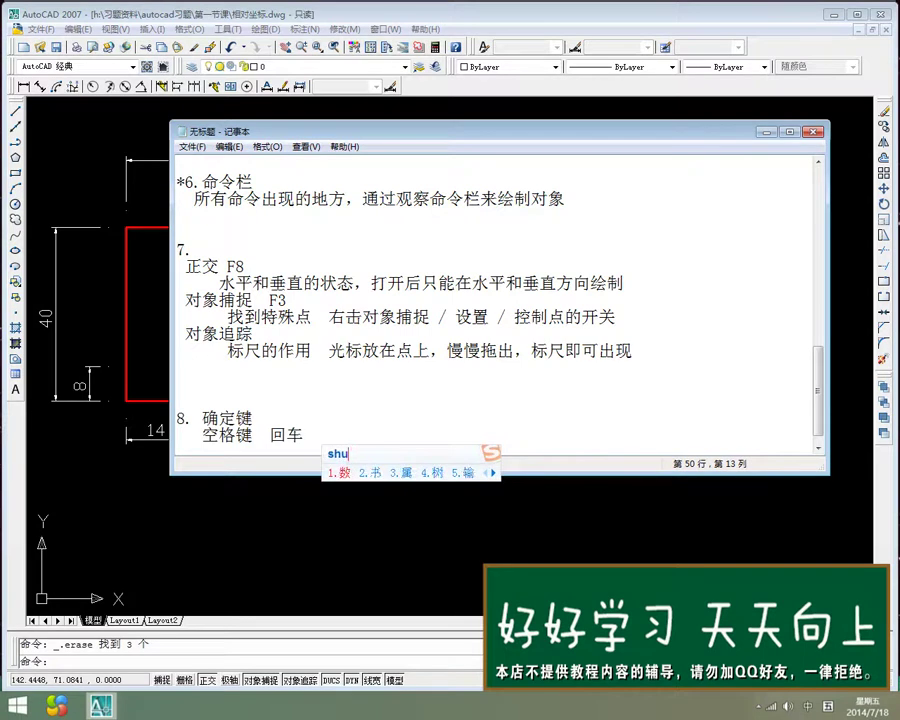
pyautogui.write('biao')
pyautogui.press('space')
pyautogui.write('youjia')
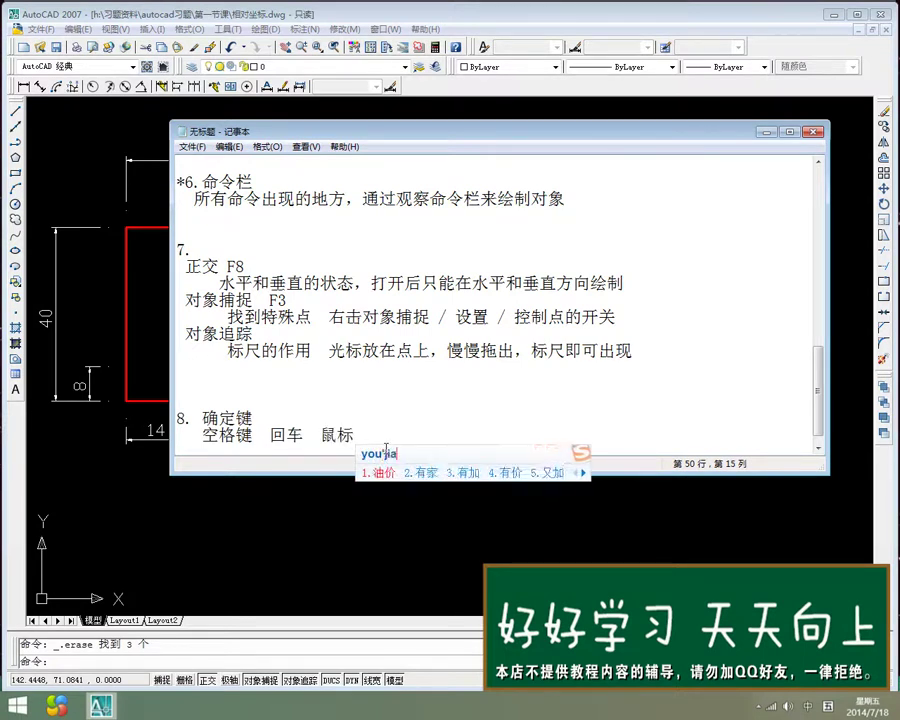
pyautogui.write('n')
pyautogui.press('space')
pyautogui.press('Return')
pyautogui.press('Return')
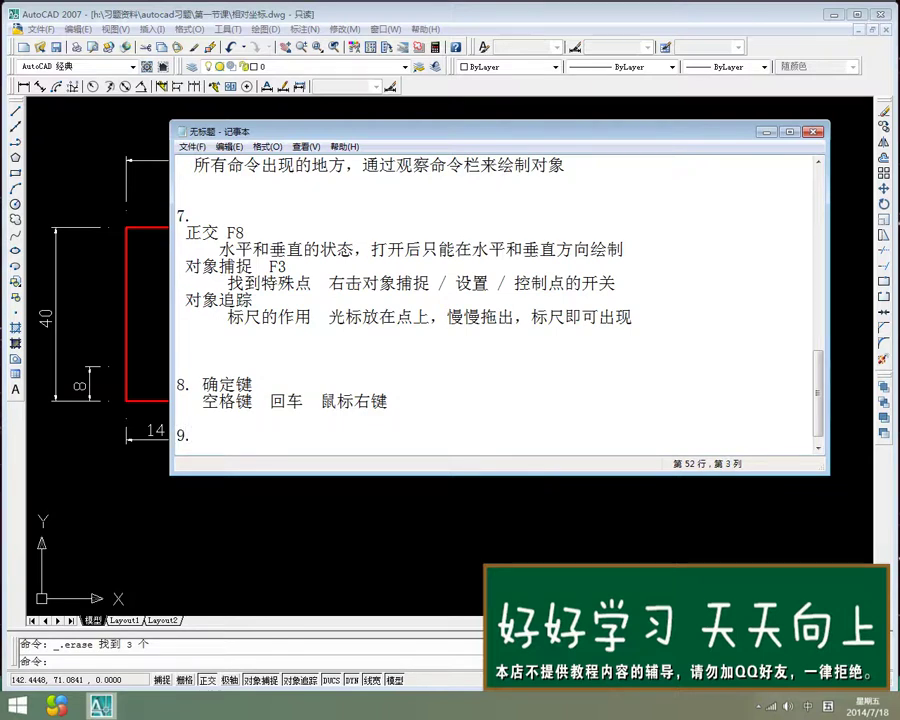
# Step: Title item 9 as 直线 and begin its steps line with 指定起点 拖出方向
pyautogui.write('zhixian')
pyautogui.press('space')
pyautogui.press('Return')
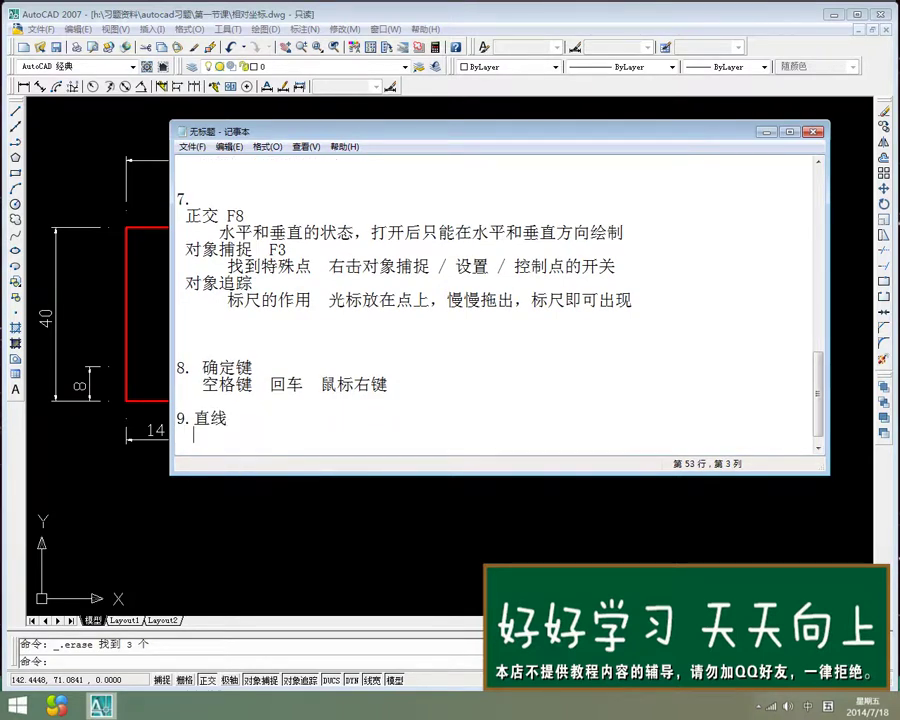
pyautogui.write('z')
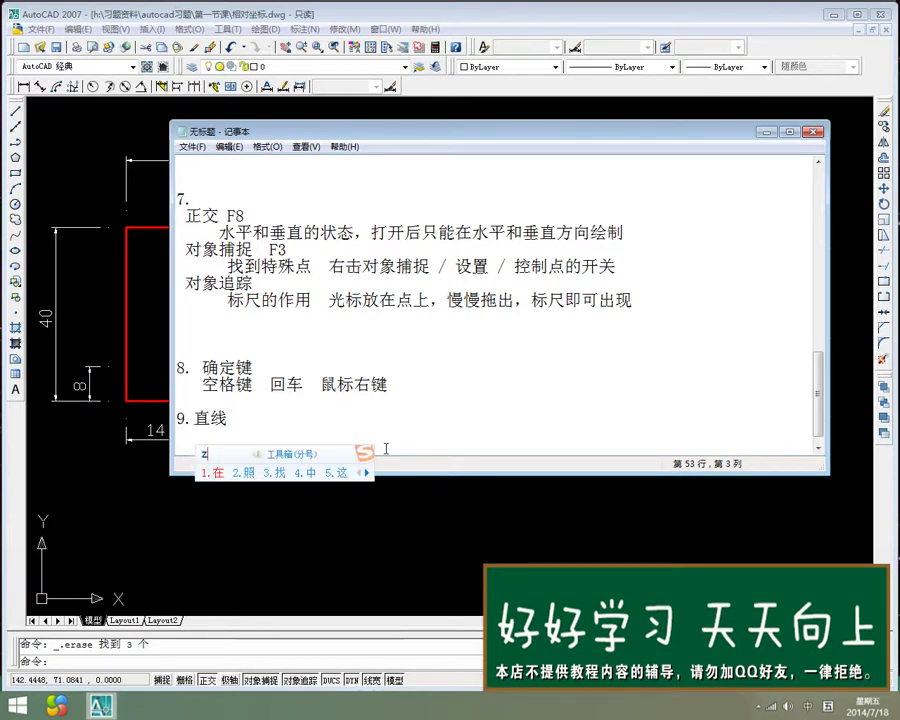
pyautogui.press('BackSpace')
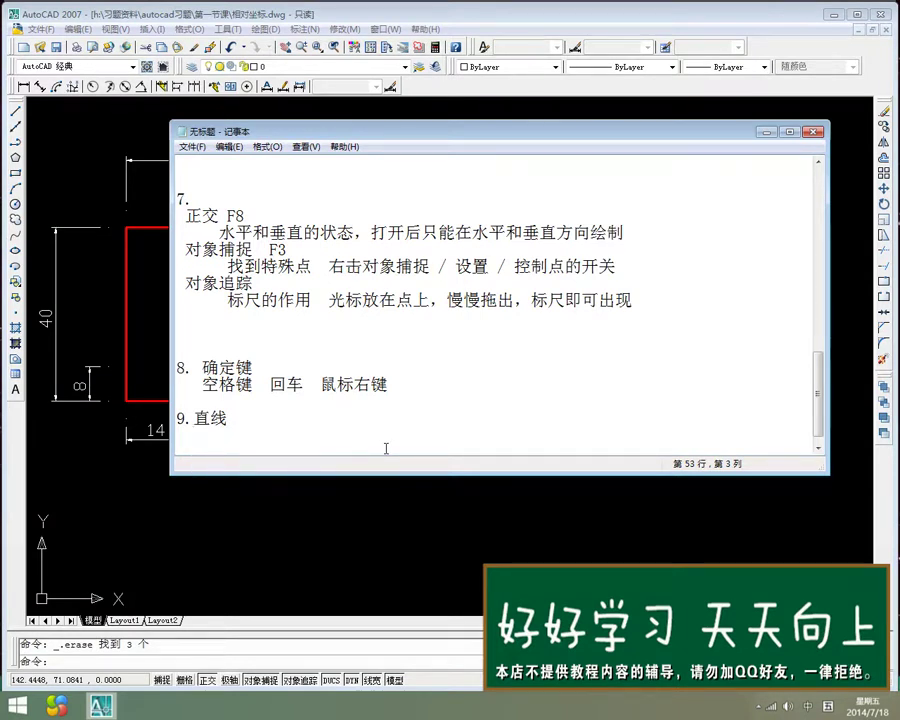
pyautogui.write('hid5')
pyautogui.press('BackSpace')
pyautogui.press('BackSpace')
pyautogui.write('zhiding')
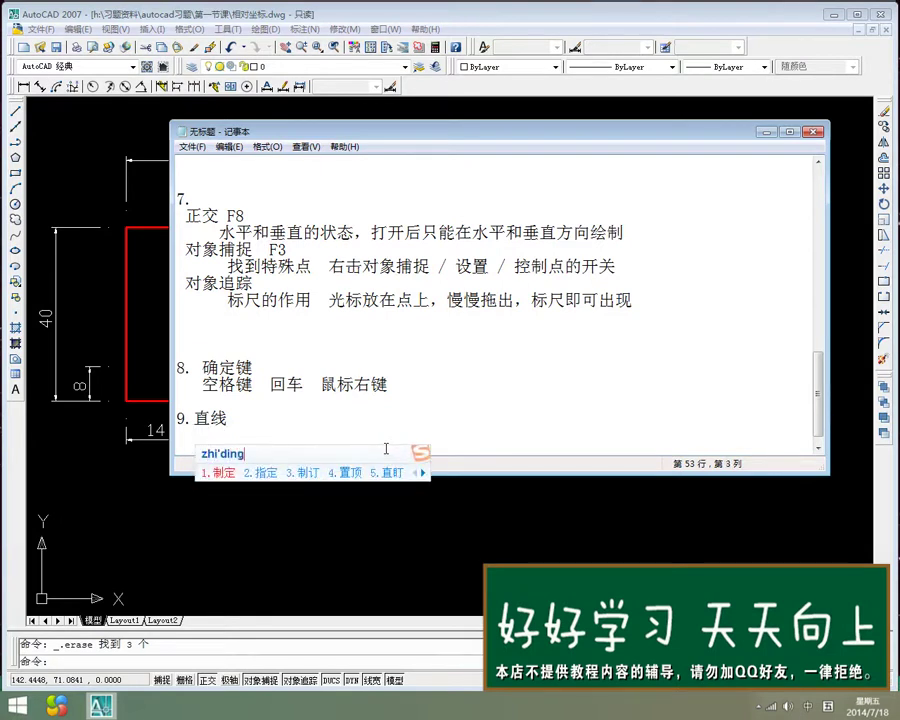
pyautogui.write('2qidian')
pyautogui.press('space')
pyautogui.press('space')
pyautogui.press('space')
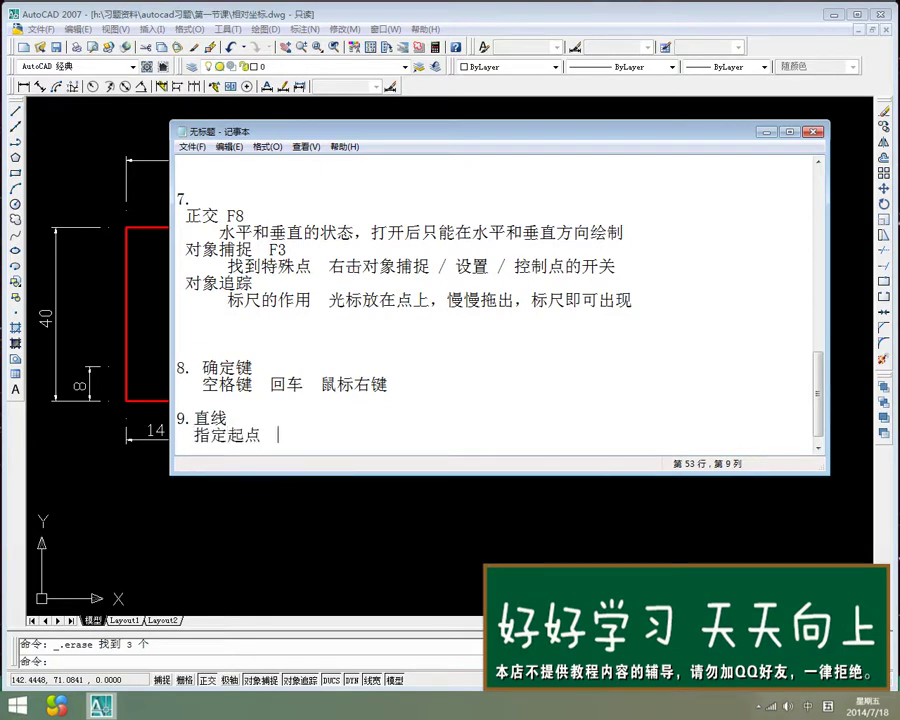
pyautogui.write('zhd')
pyautogui.press('BackSpace')
pyautogui.press('BackSpace')
pyautogui.press('BackSpace')
pyautogui.write('tuochufangxiang')
pyautogui.press('space')
# Step: Complete the 直线 steps line with 输入长度 点击确定
pyautogui.press('space')
pyautogui.press('space')
pyautogui.write('shuru')
pyautogui.press('space')
pyautogui.write('changdu')
pyautogui.press('space')
pyautogui.press('space')
pyautogui.press('space')
pyautogui.write('dianji')
pyautogui.press('space')
pyautogui.write("que'di")
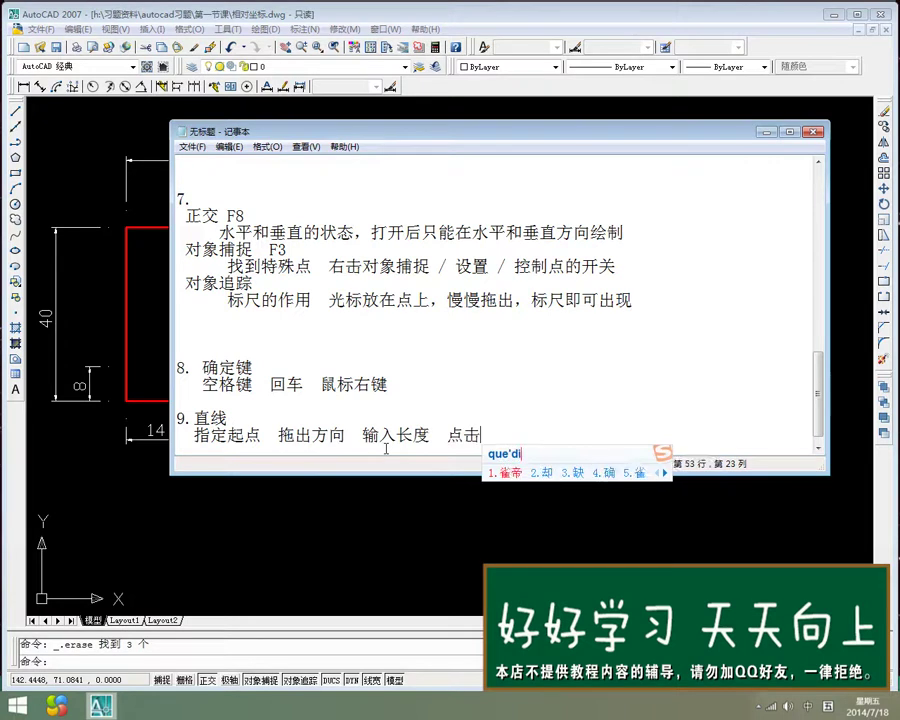
pyautogui.write('an')
pyautogui.press('BackSpace')
pyautogui.press('BackSpace')
pyautogui.press('BackSpace')
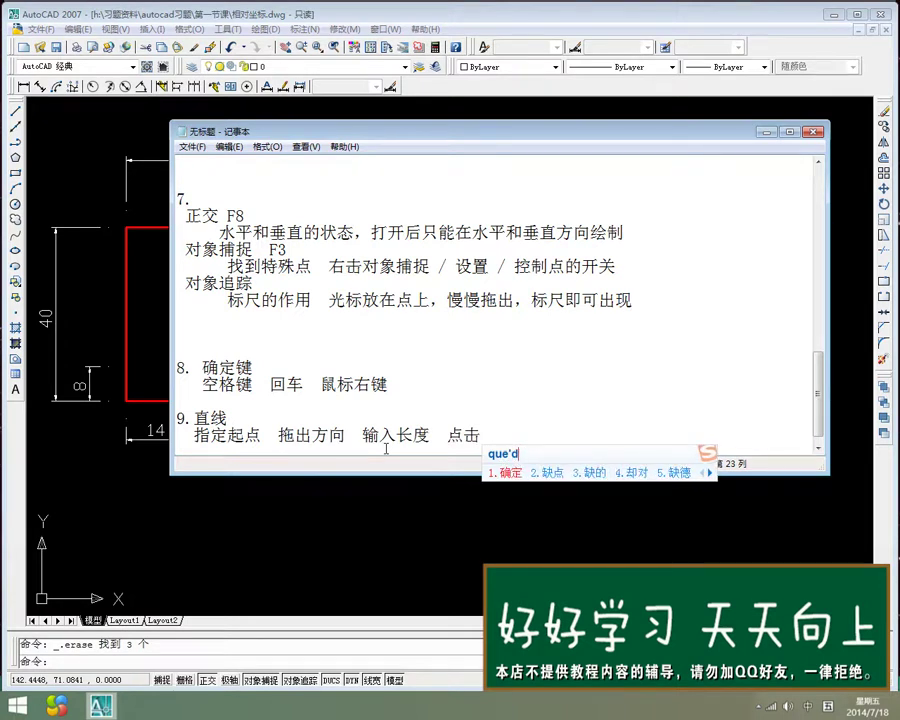
pyautogui.write('ing')
pyautogui.press('space')
pyautogui.press('space')
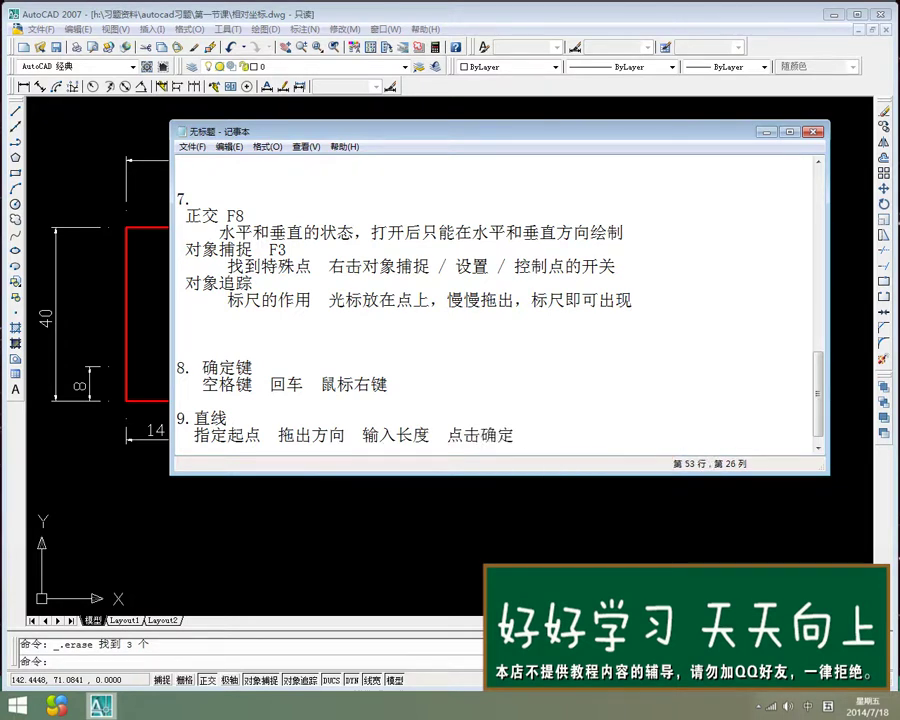
pyautogui.press('Return')
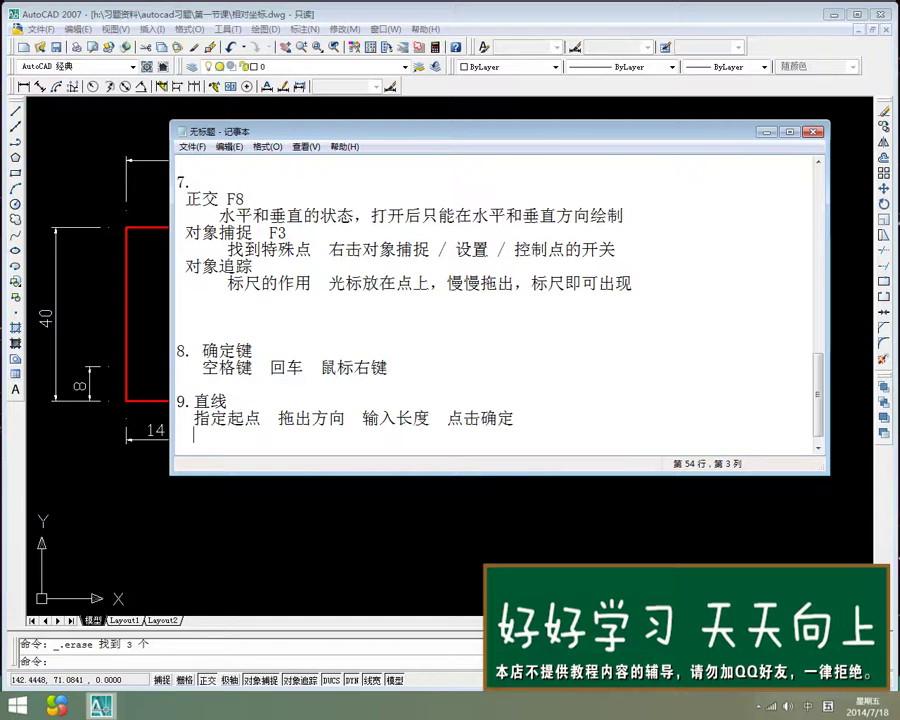
# Step: Type the heading 相对坐标 under item 9 and start a new line
pyautogui.write("xiang'dui")
pyautogui.press('space')
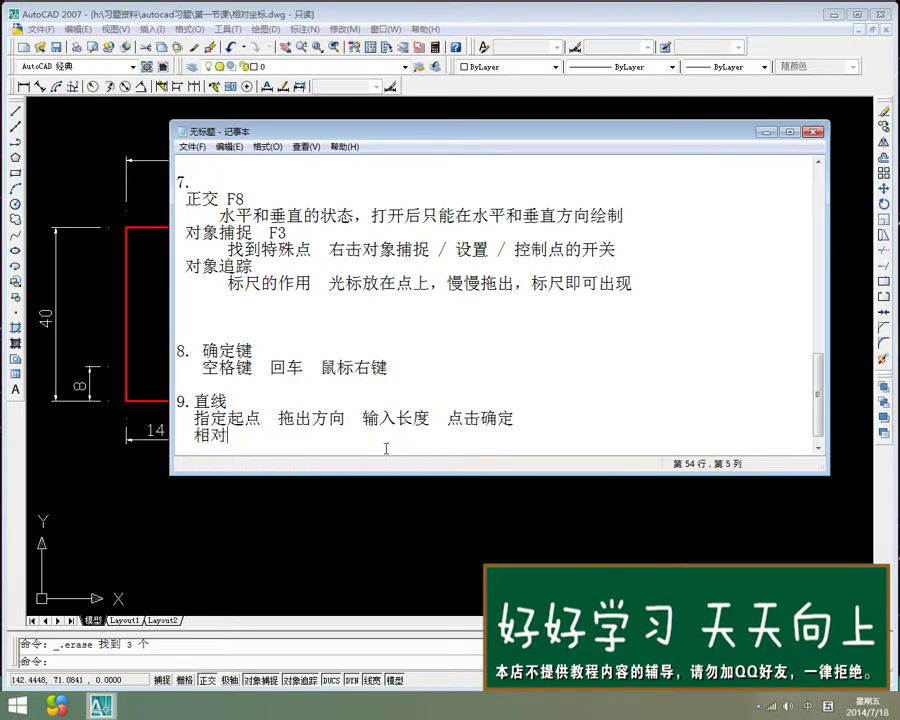
pyautogui.write('zuobiao')
pyautogui.press('space')
pyautogui.press('Return')
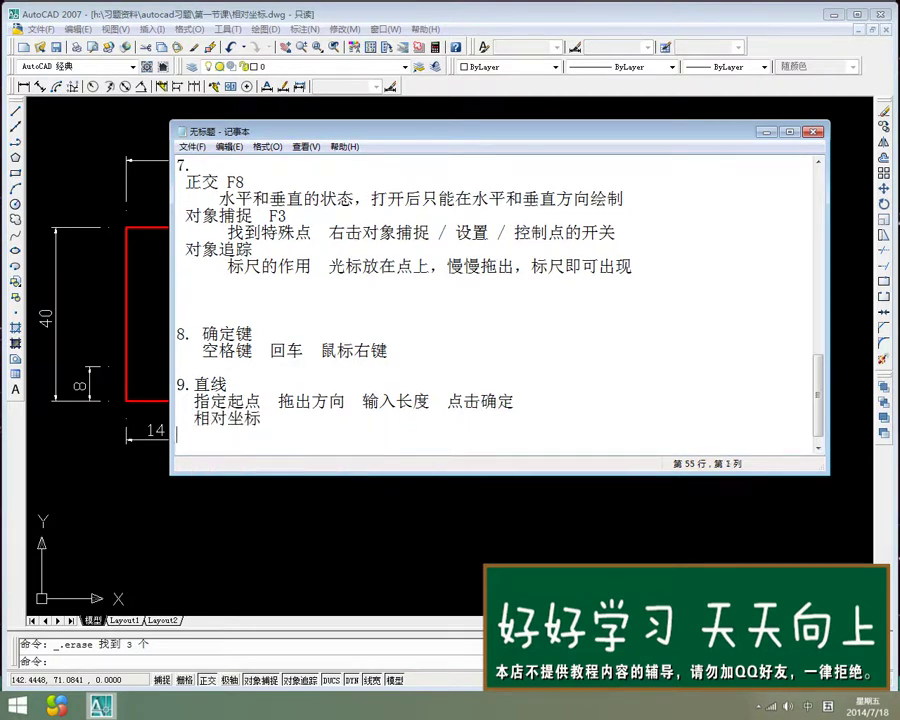
# Step: Add the line 用直线 指定第一个点后 输入坐标值（X,Y） below the heading
pyautogui.write('yong')
pyautogui.press('space')
pyautogui.write('zhixian')
pyautogui.press('space')
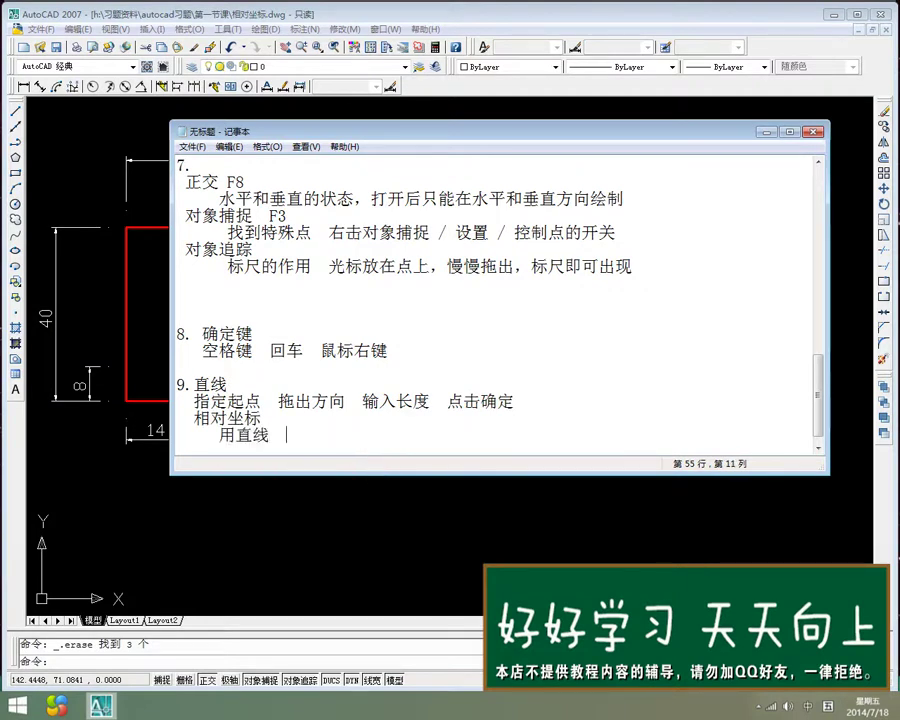
pyautogui.write("zhi'ding")
pyautogui.press('space')
pyautogui.write('diyige')
pyautogui.press('space')
pyautogui.write('dianhou')
pyautogui.press('BackSpace')
pyautogui.press('BackSpace')
pyautogui.press('BackSpace')
pyautogui.press('space')
pyautogui.write('h')
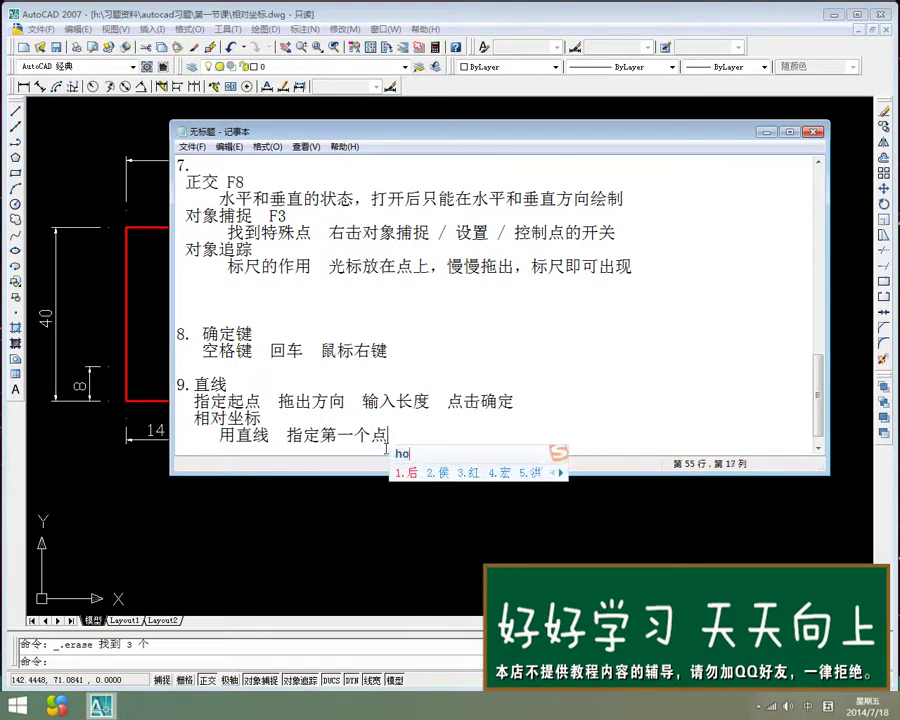
pyautogui.write('ou')
pyautogui.press('space')
pyautogui.write('shur')
pyautogui.press('space')
pyautogui.write("zuo'bi")
pyautogui.press('space')
pyautogui.write('zhi')
pyautogui.press('space')
pyautogui.write('（）')
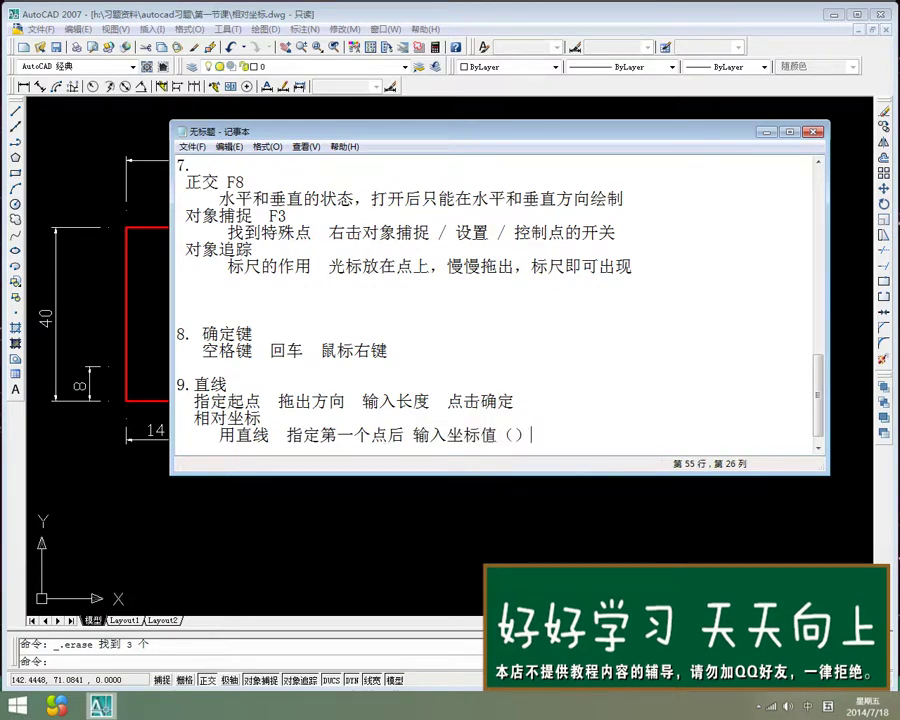
pyautogui.write('X,Y')
pyautogui.press('Return')
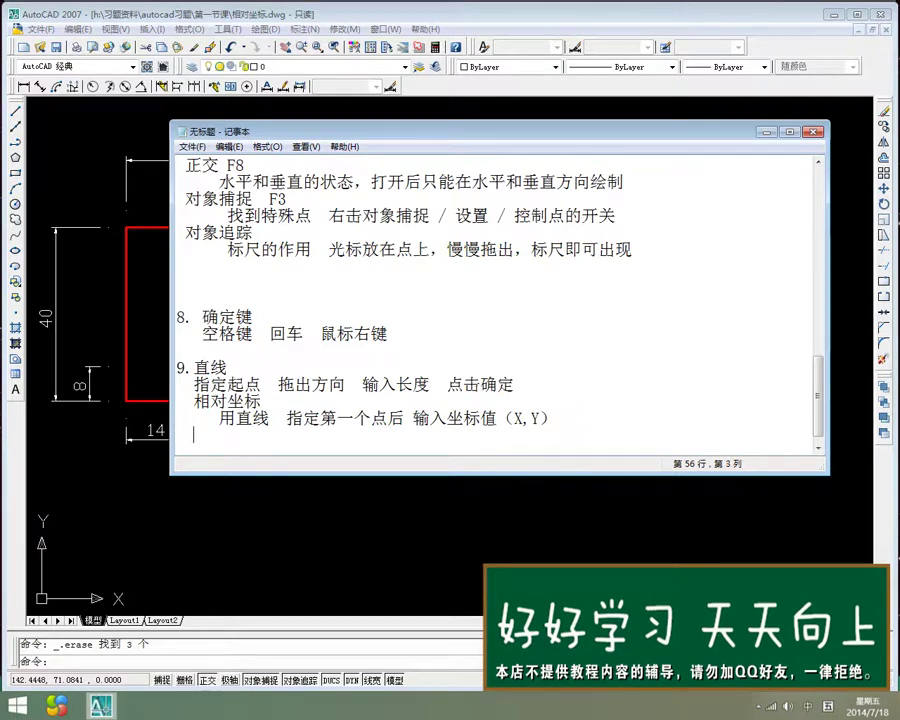
# Step: Add the note 注意：坐标是相对起点的坐标 on the next line
pyautogui.write('zhuyi')
pyautogui.press('space')
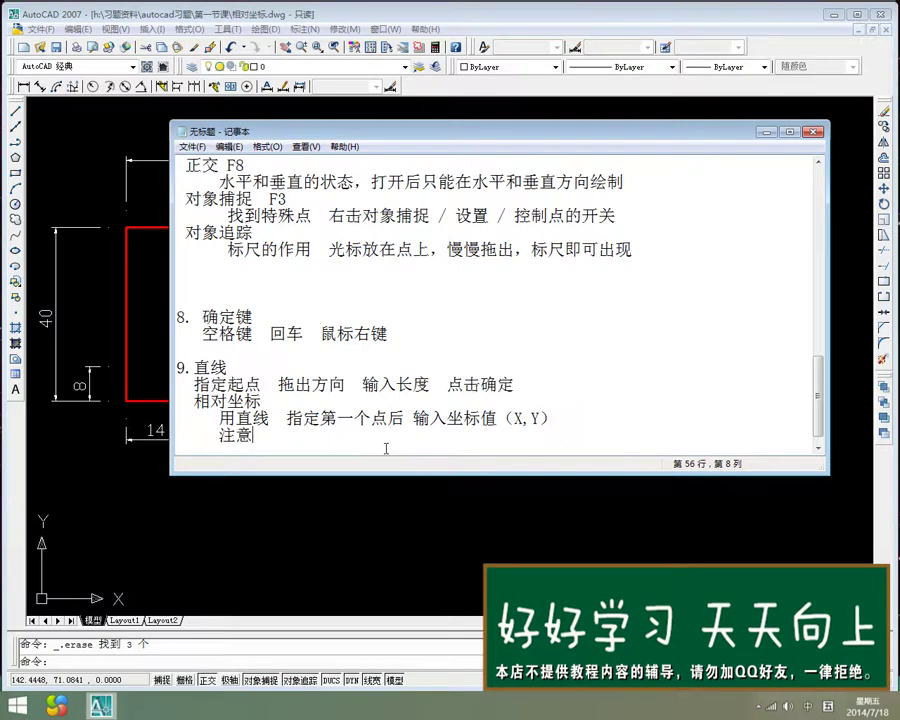
pyautogui.write('zuobiao')
pyautogui.press('space')
pyautogui.write('shi')
pyautogui.press('space')
pyautogui.write('xiang')
pyautogui.press('space')
pyautogui.press('BackSpace')
pyautogui.write('xiangxui')
pyautogui.press('BackSpace')
pyautogui.press('BackSpace')
pyautogui.press('BackSpace')
pyautogui.write('dui')
pyautogui.press('space')
pyautogui.write('qidian')
pyautogui.press('space')
pyautogui.write('de zuob')
pyautogui.press('space')
pyautogui.press('Return')
pyautogui.press('Return')
pyautogui.press('Return')
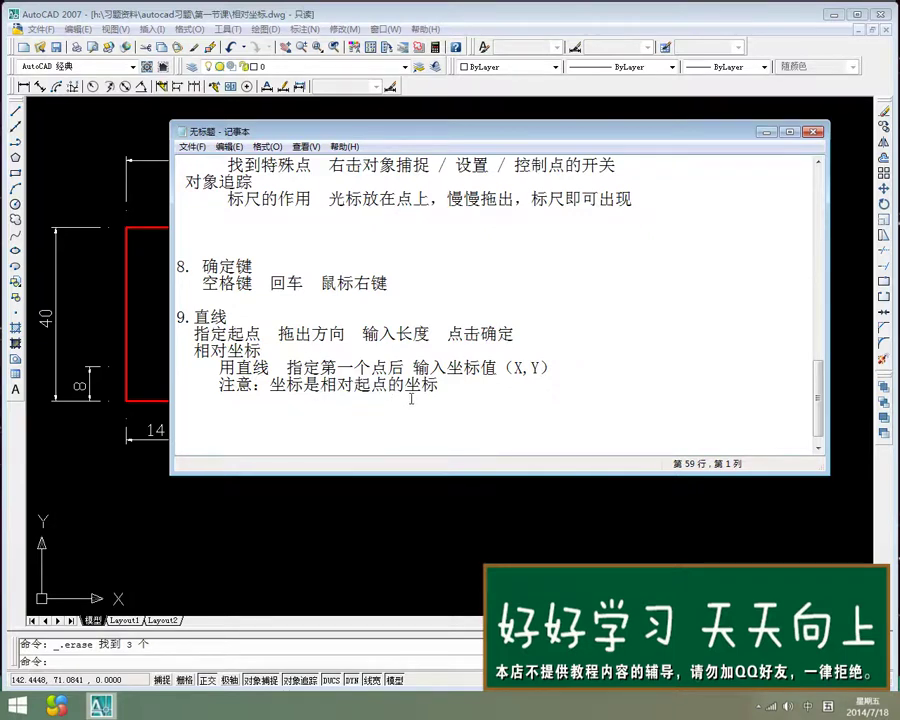
# Step: Scroll the notes to the top, then minimize Notepad to reveal the AutoCAD drawing
pyautogui.scroll(2, 411, 398)
pyautogui.scroll(1, 411, 398)
pyautogui.scroll(3, 411, 398)
pyautogui.scroll(2, 411, 398)
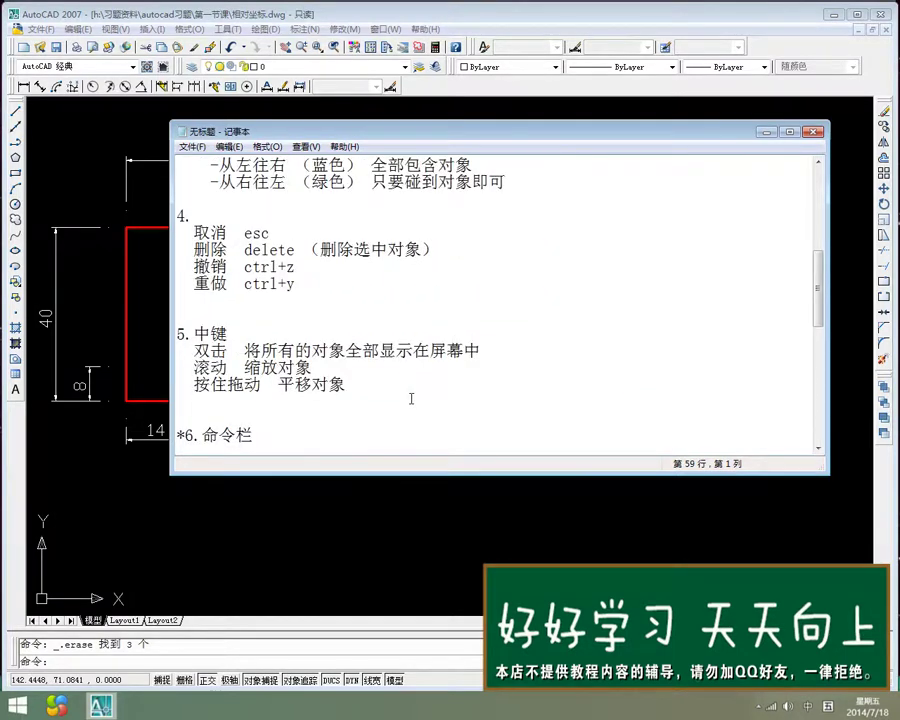
pyautogui.scroll(2, 411, 398)
pyautogui.scroll(3, 663, 269)
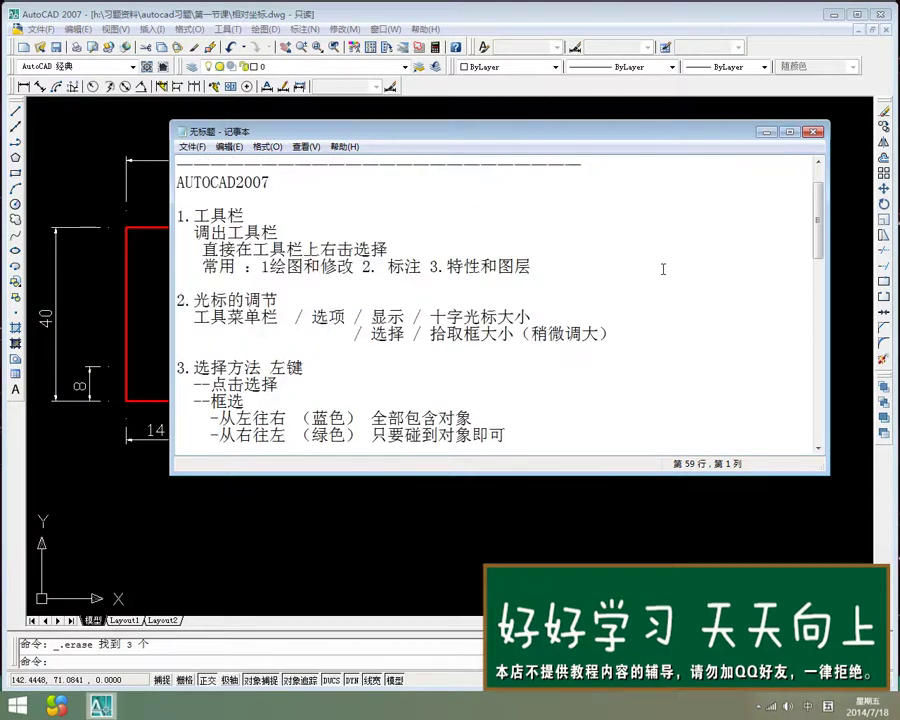
pyautogui.scroll(1, 663, 269)
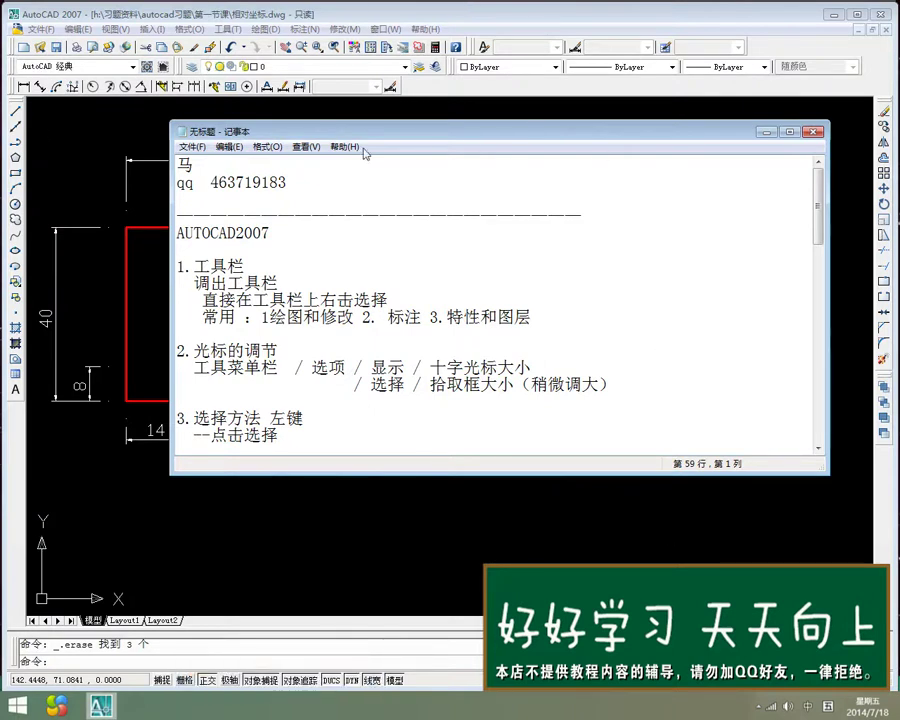
pyautogui.click(486, 482)
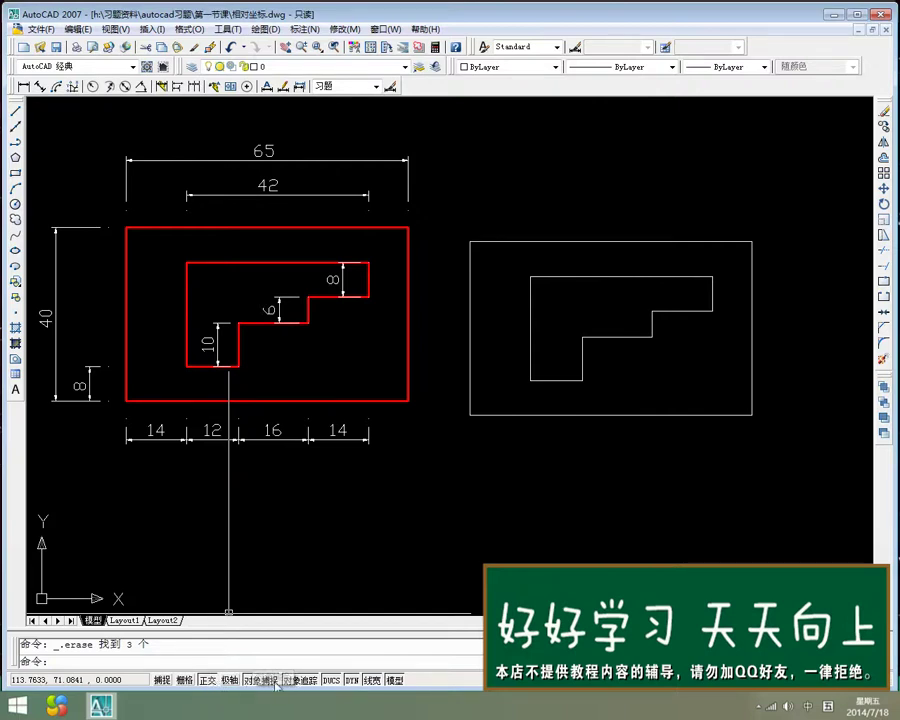
pyautogui.moveTo(325, 672)
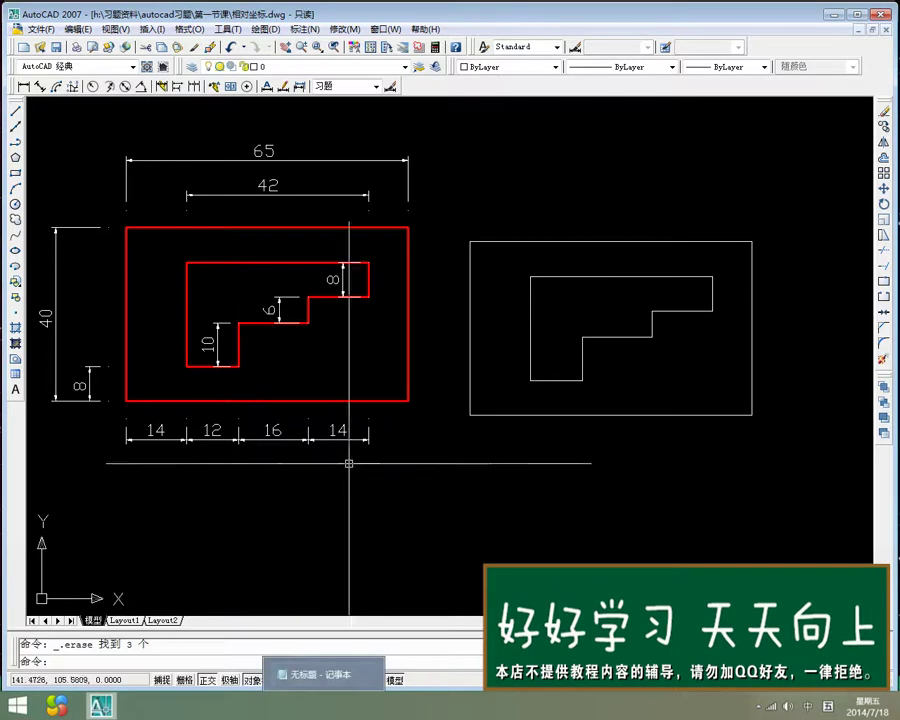
# Step: Restore Notepad maximized and scroll down to section 9's 相对坐标 entry
pyautogui.click(303, 676)
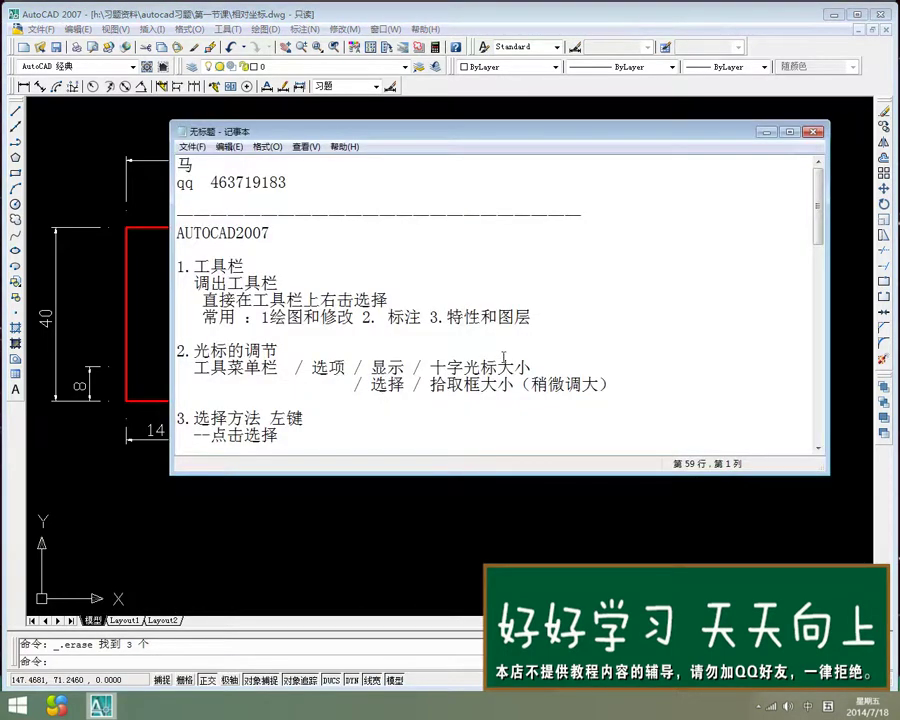
pyautogui.click(789, 131)
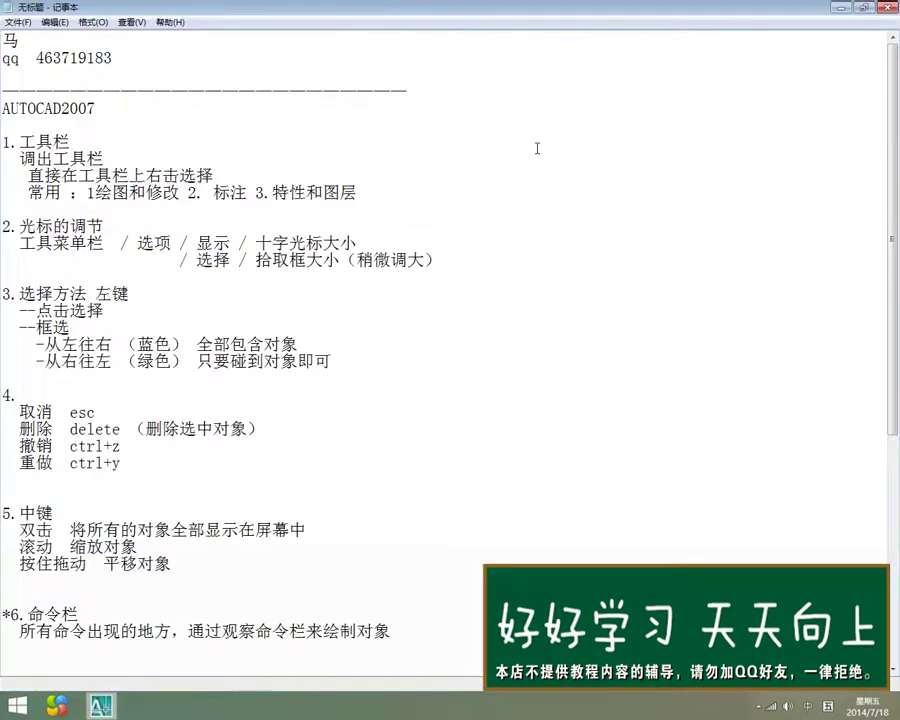
pyautogui.scroll(-1, 511, 188)
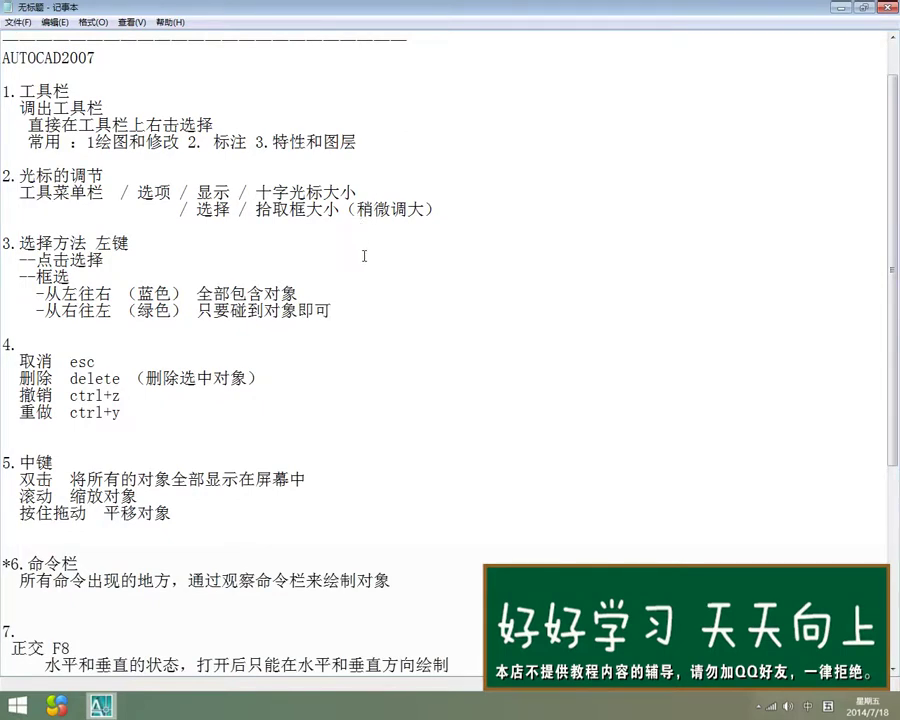
pyautogui.scroll(-2, 364, 257)
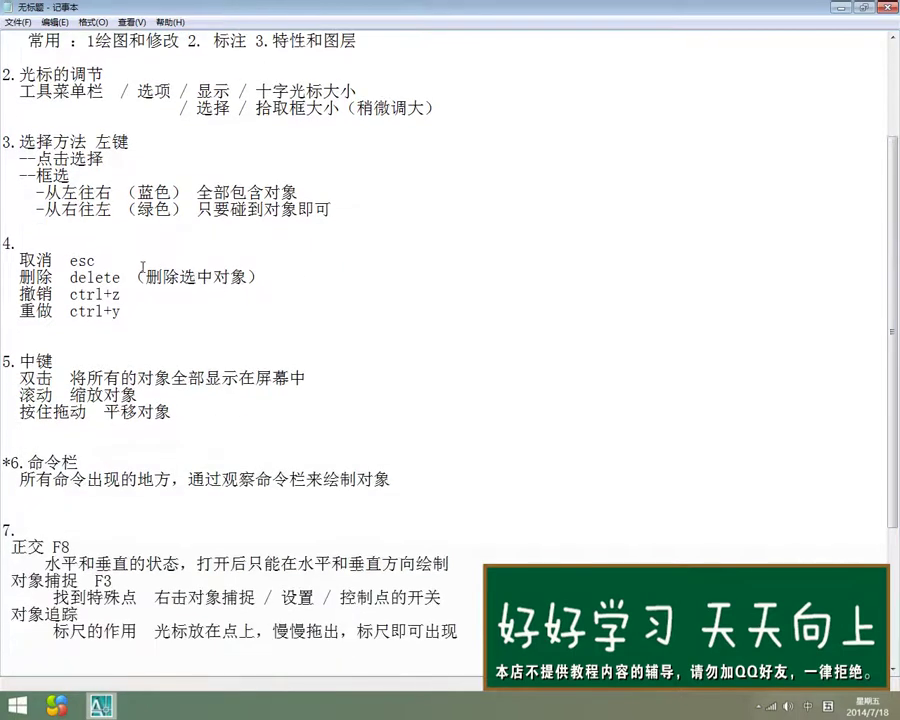
pyautogui.scroll(-1, 143, 268)
pyautogui.scroll(-1, 150, 265)
pyautogui.scroll(-2, 160, 262)
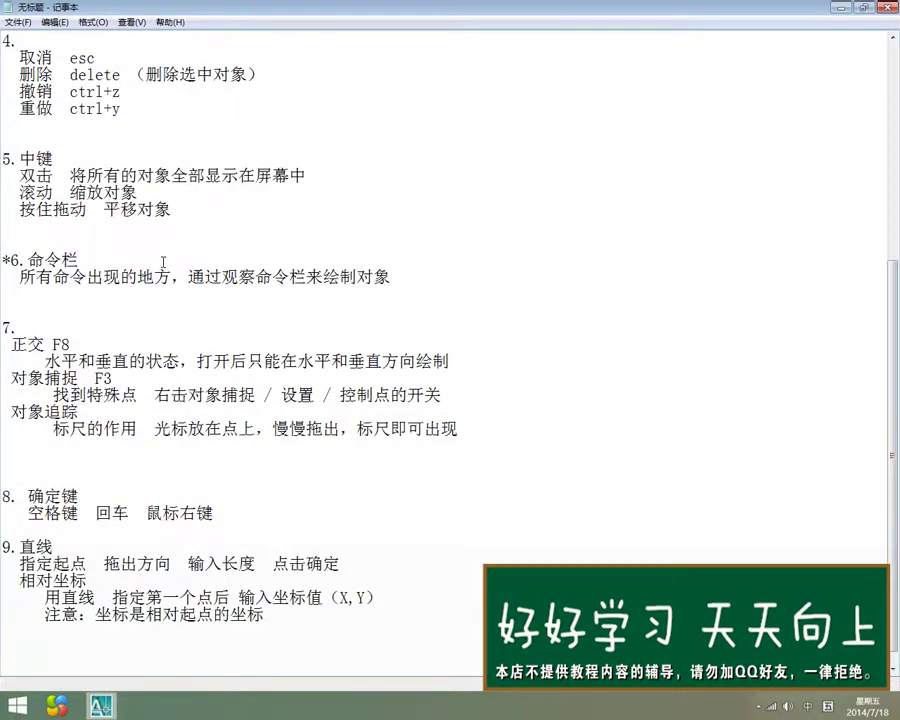